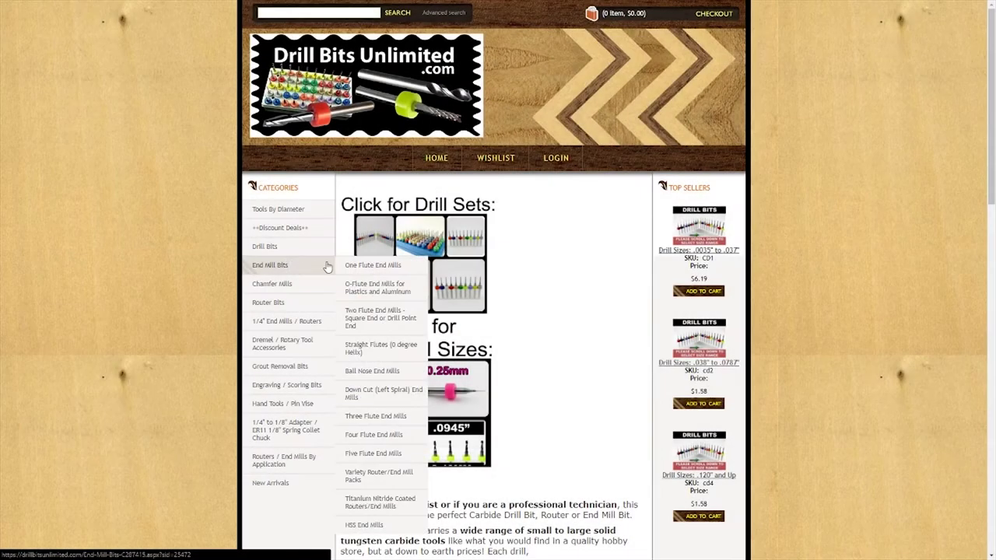
# Step: Open the 1/16" Diameter 0 Degree Helix three-straight-flute carbide end mill page from the Three Flute End Mills category
pyautogui.moveTo(289, 264)
pyautogui.click(365, 418)
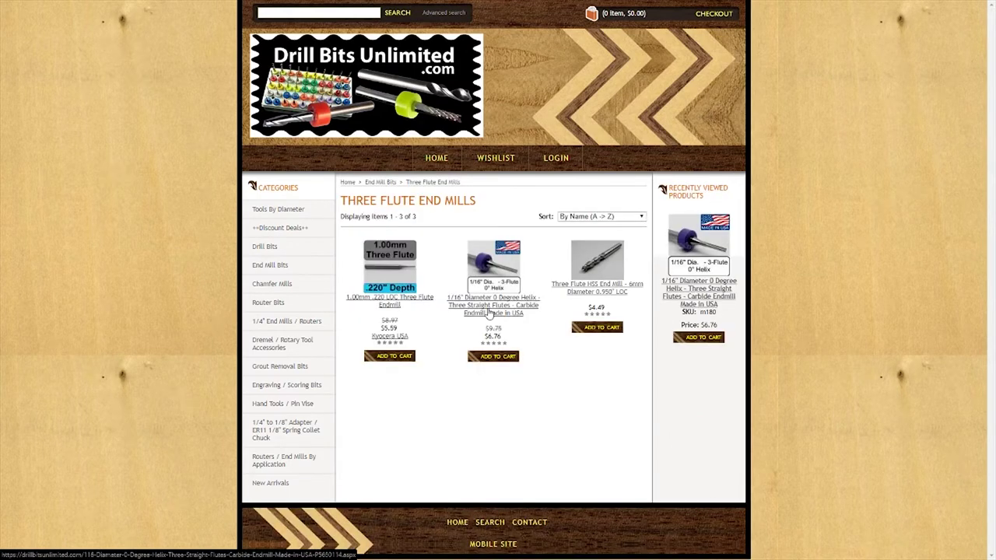
pyautogui.click(491, 312)
pyautogui.scroll(-2, 535, 312)
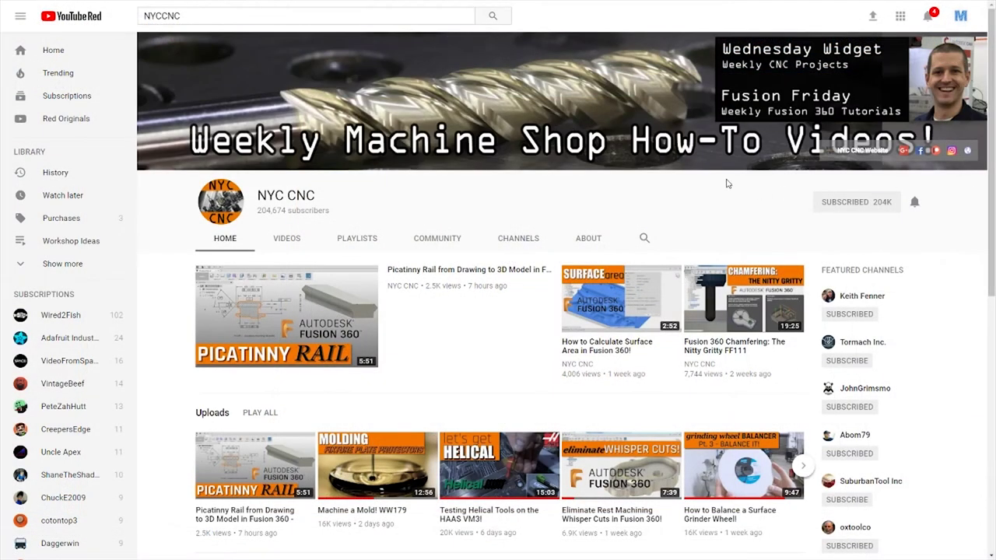
# Step: Open the video "Surface Grinder Wheel Balancer - Part 1! WW177" from the NYC CNC channel's Wednesday Widget row
pyautogui.scroll(-5, 727, 185)
pyautogui.scroll(-1, 719, 187)
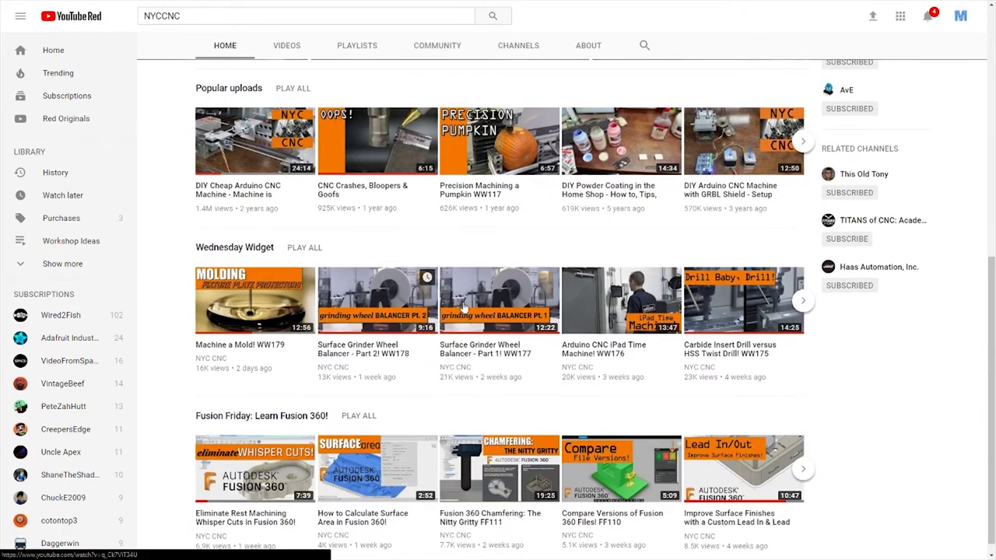
pyautogui.click(488, 307)
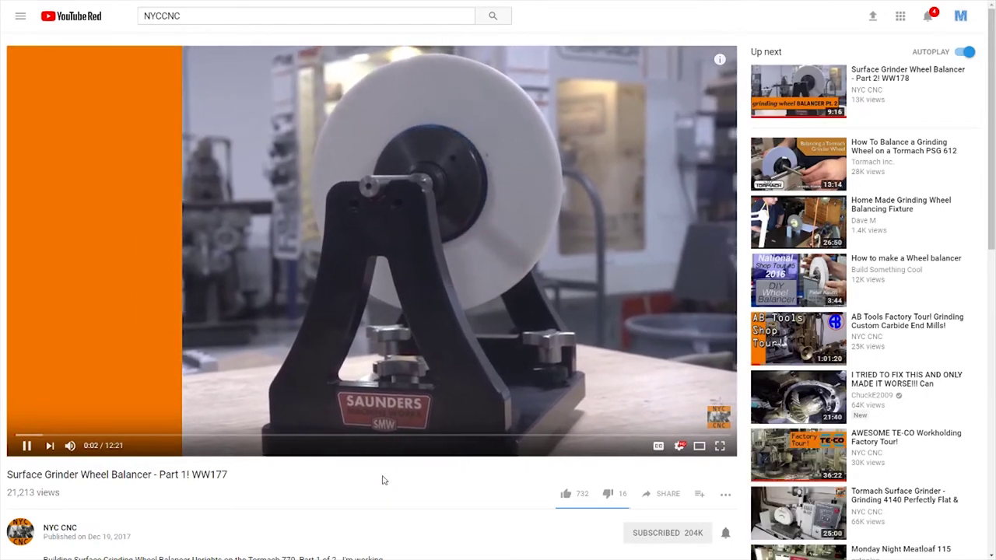
# Step: Skip ahead in the wheel balancer video to the machining footage
pyautogui.press('l')
pyautogui.press('l')
pyautogui.press('l')
pyautogui.press('l')
pyautogui.press('4')
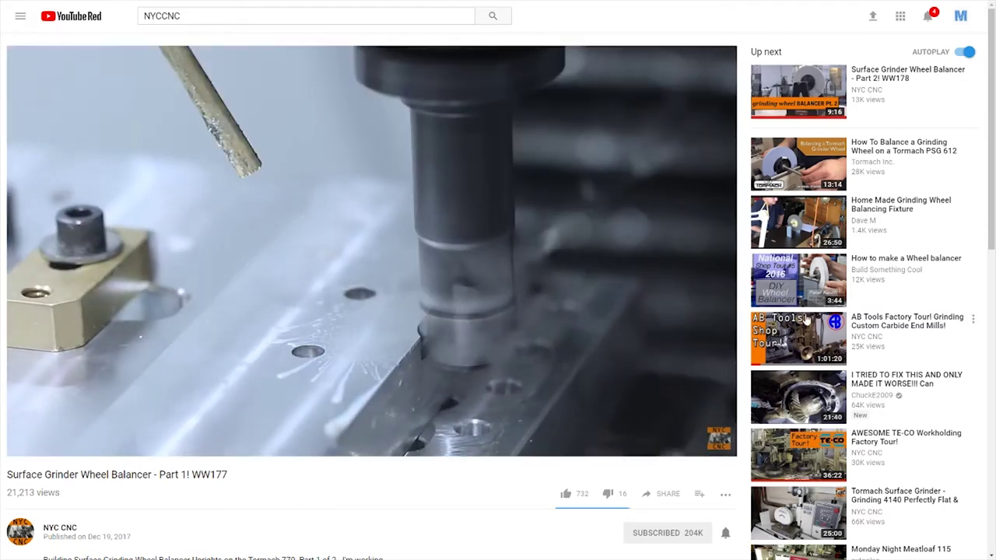
pyautogui.moveTo(802, 331)
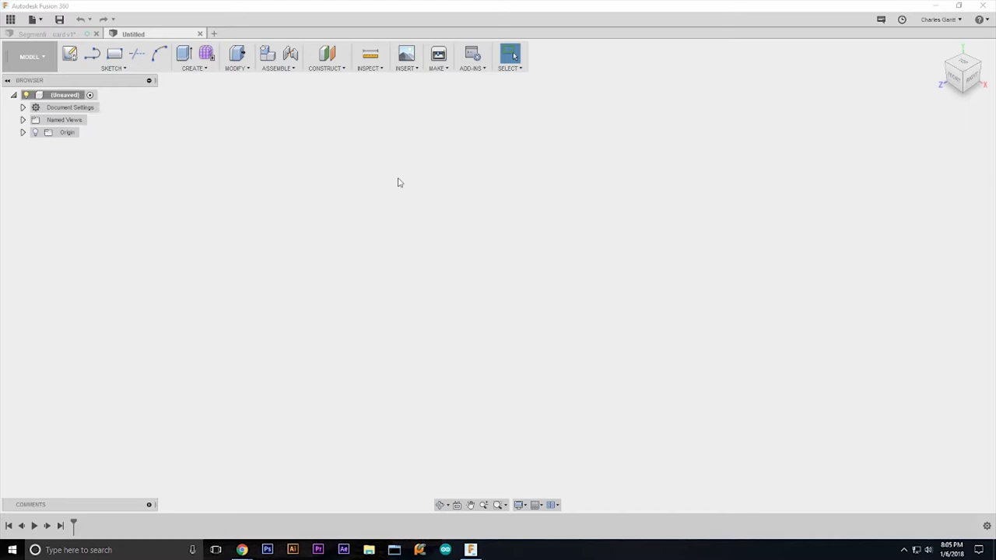
# Step: Switch to Autodesk Fusion 360 and sketch a rectangle about 2.93 by 1.93 in on the horizontal origin plane
pyautogui.click(118, 61)
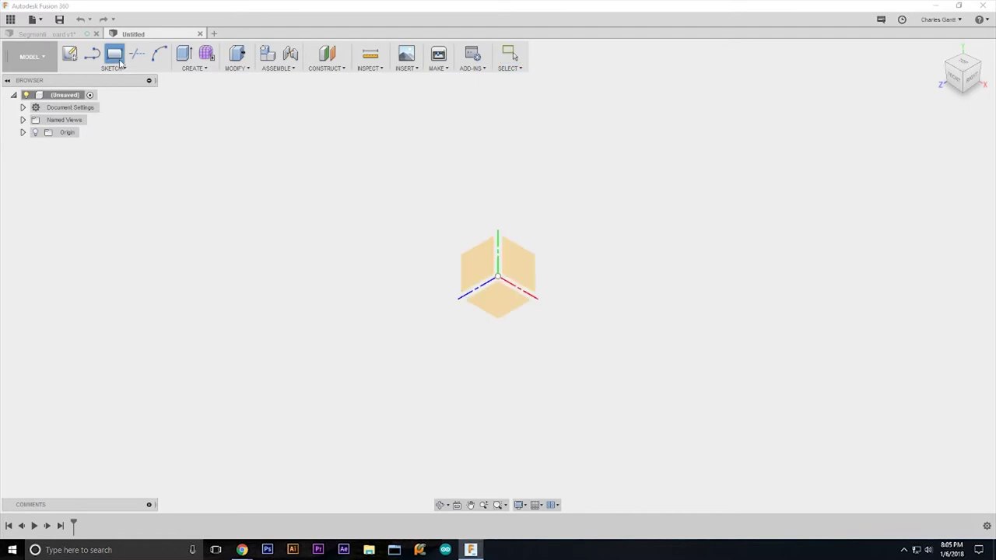
pyautogui.click(507, 299)
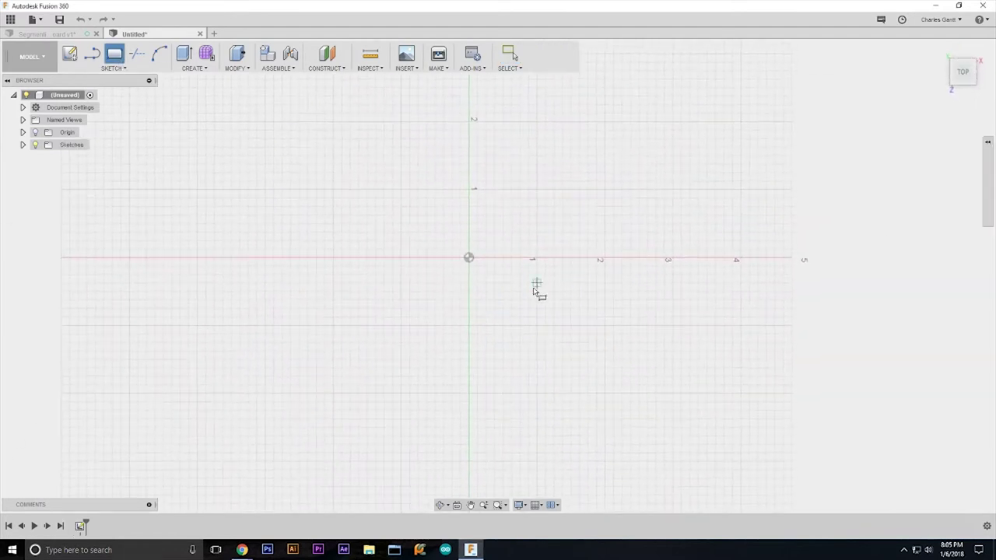
pyautogui.click(115, 64)
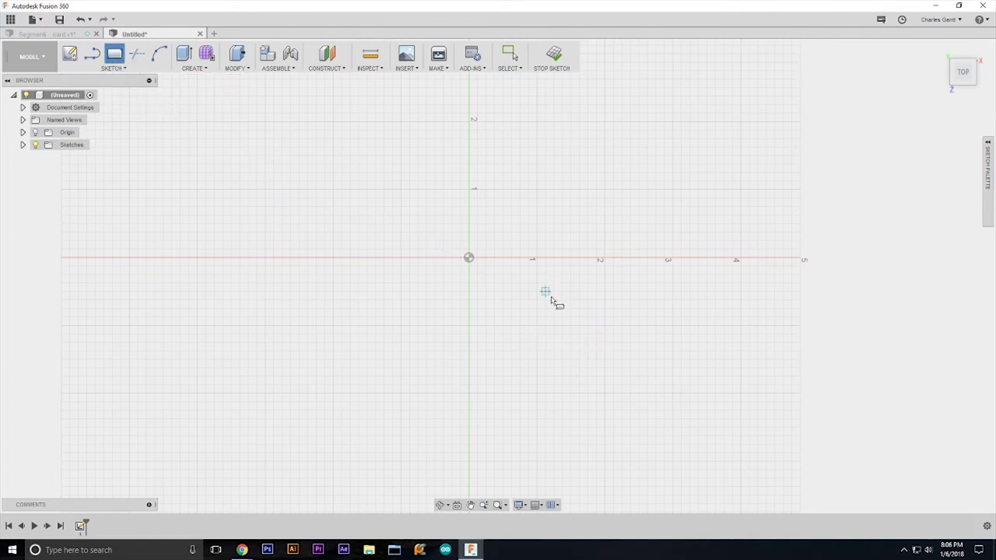
pyautogui.click(516, 288)
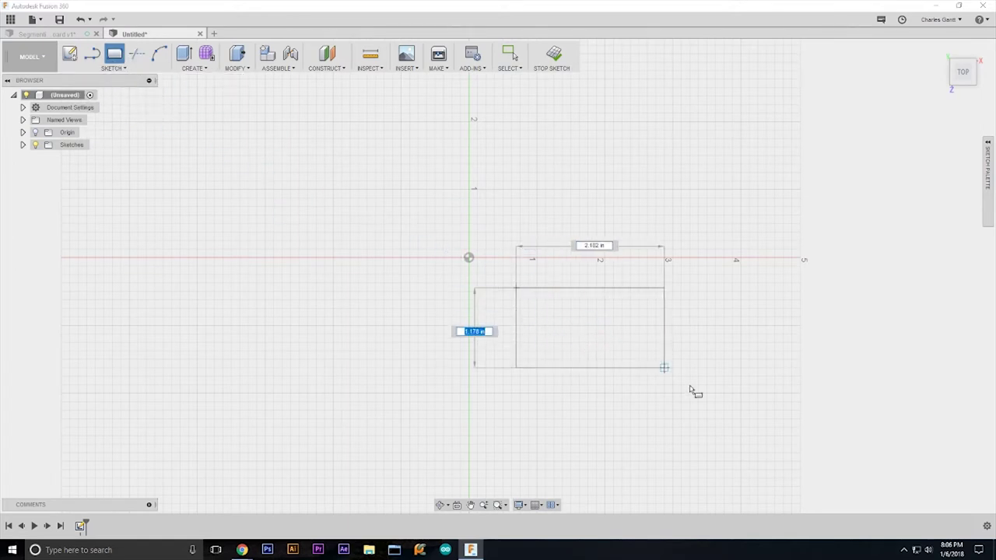
pyautogui.click(716, 419)
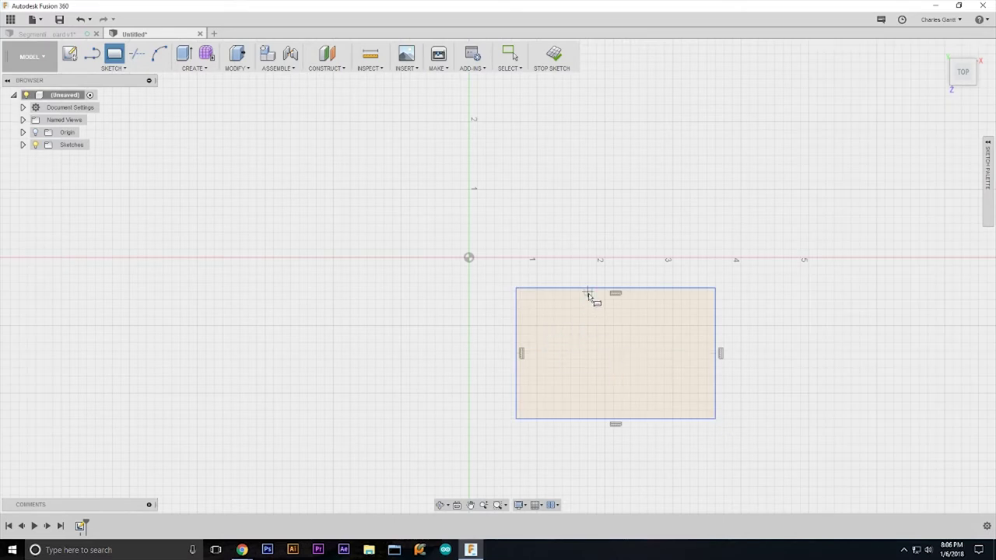
pyautogui.press('Escape')
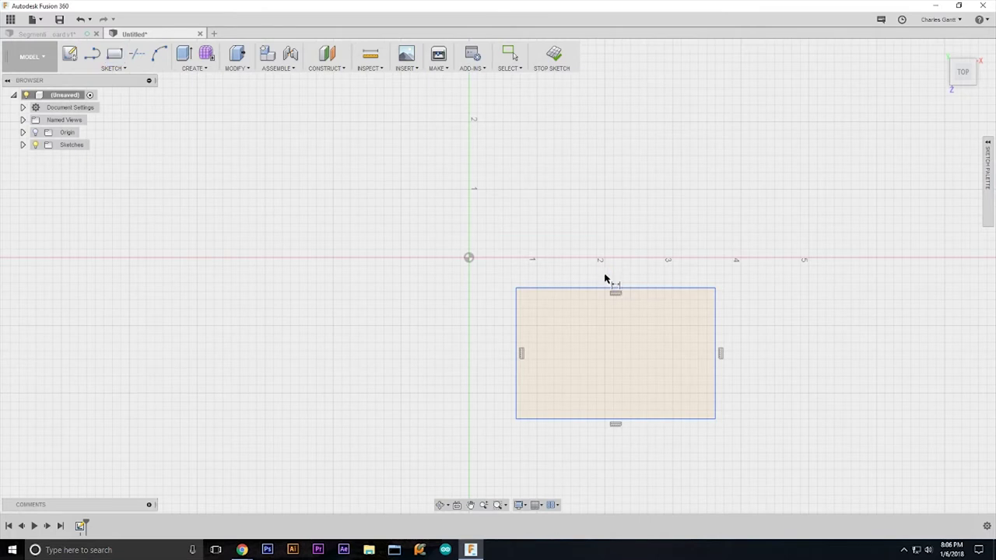
# Step: Dimension the rectangle's upper edge and set its length to 16 in
pyautogui.click(601, 288)
pyautogui.press('d')
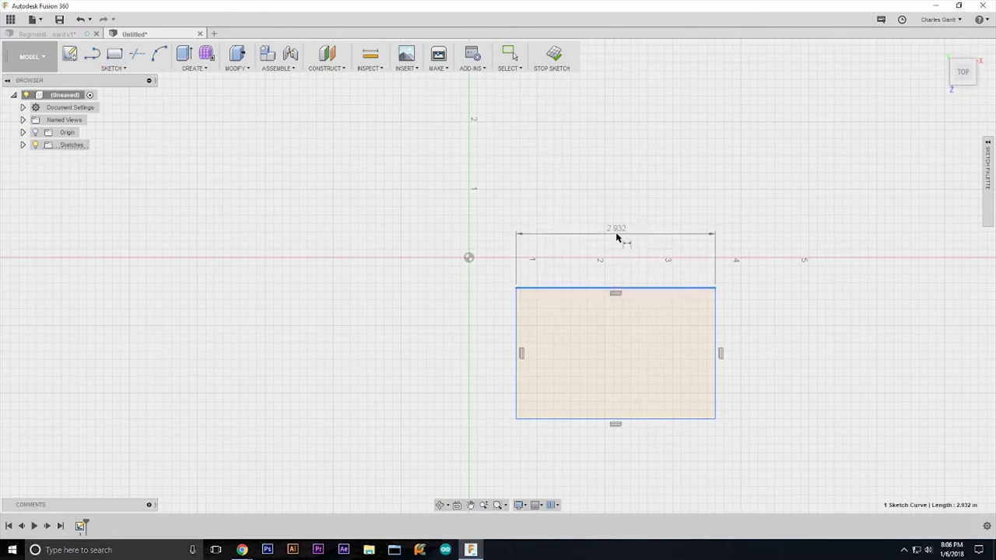
pyautogui.click(620, 235)
pyautogui.write('10')
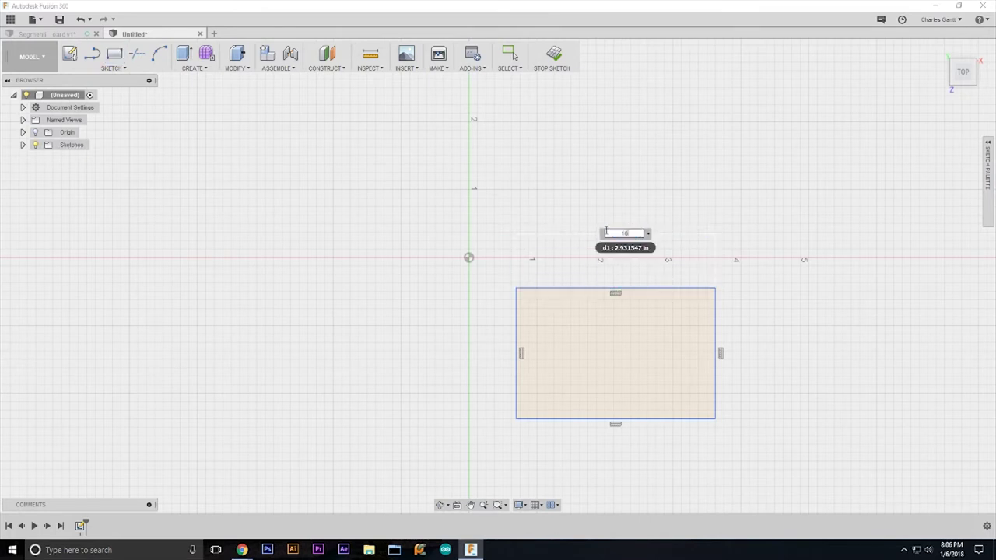
pyautogui.press('Return')
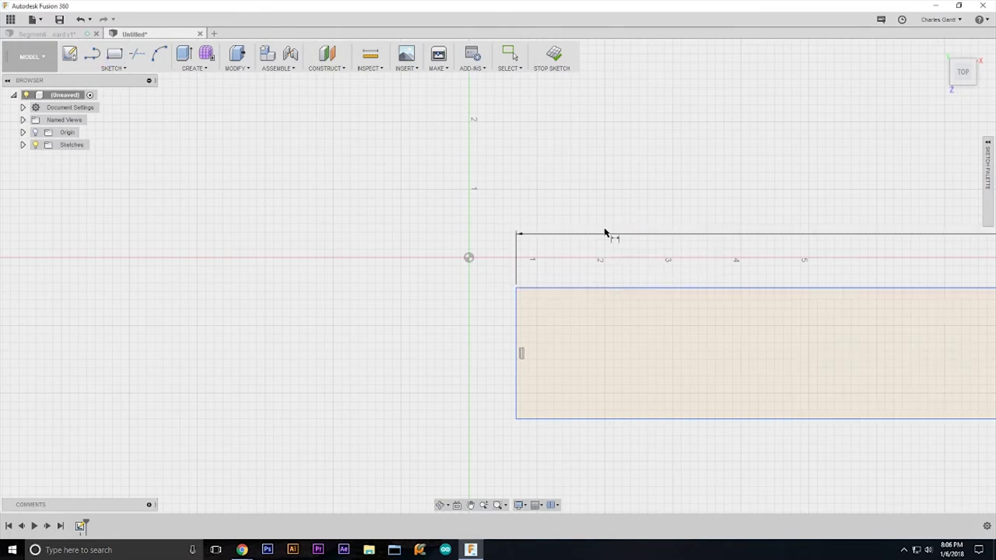
# Step: Dimension the rectangle's left edge and set its length to 16 in
pyautogui.click(517, 366)
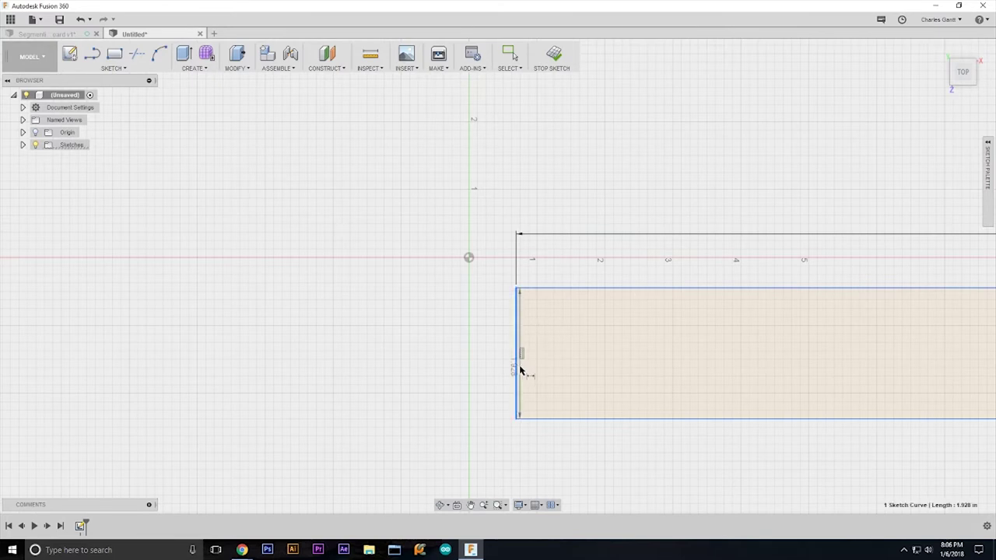
pyautogui.click(455, 351)
pyautogui.write('15')
pyautogui.press('Return')
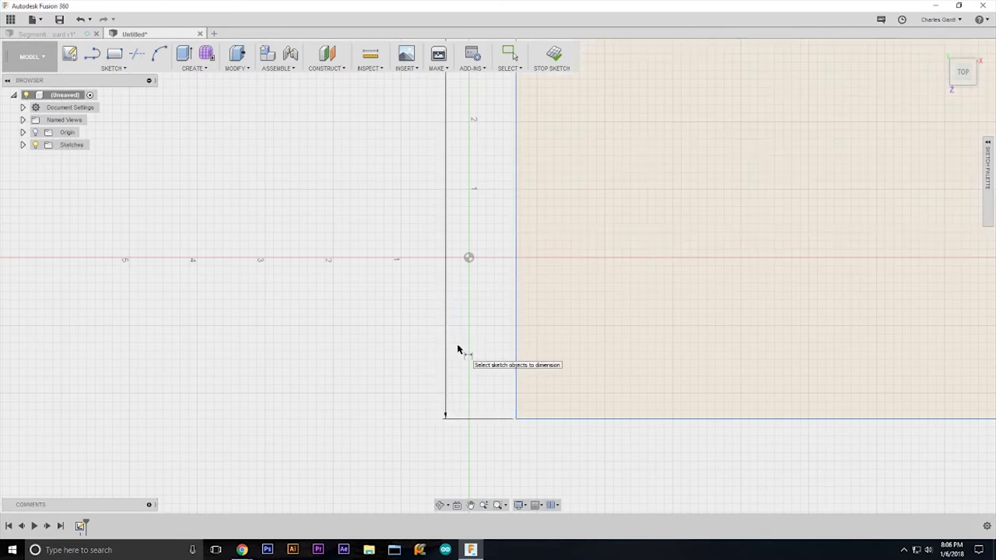
pyautogui.scroll(-5, 407, 335)
pyautogui.scroll(-3, 319, 359)
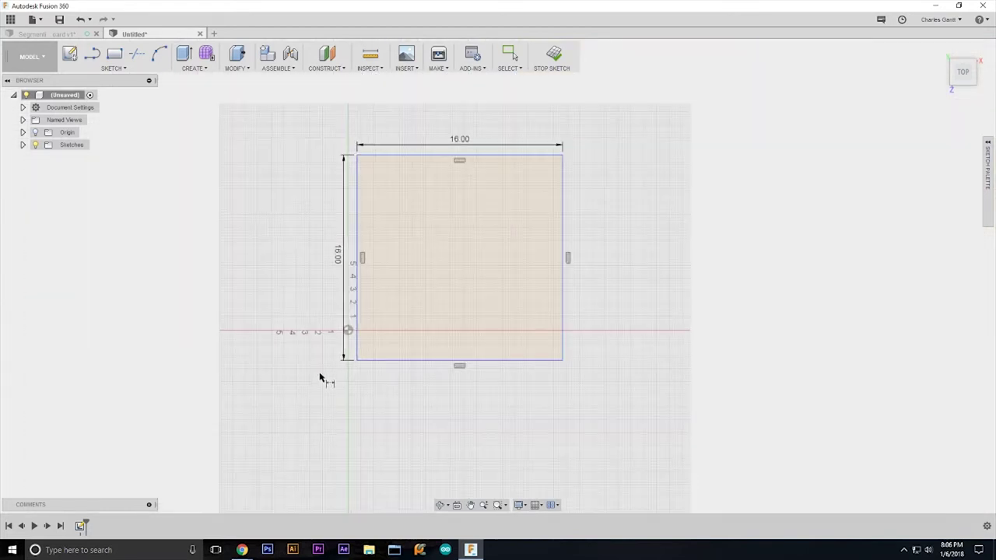
pyautogui.scroll(1, 321, 366)
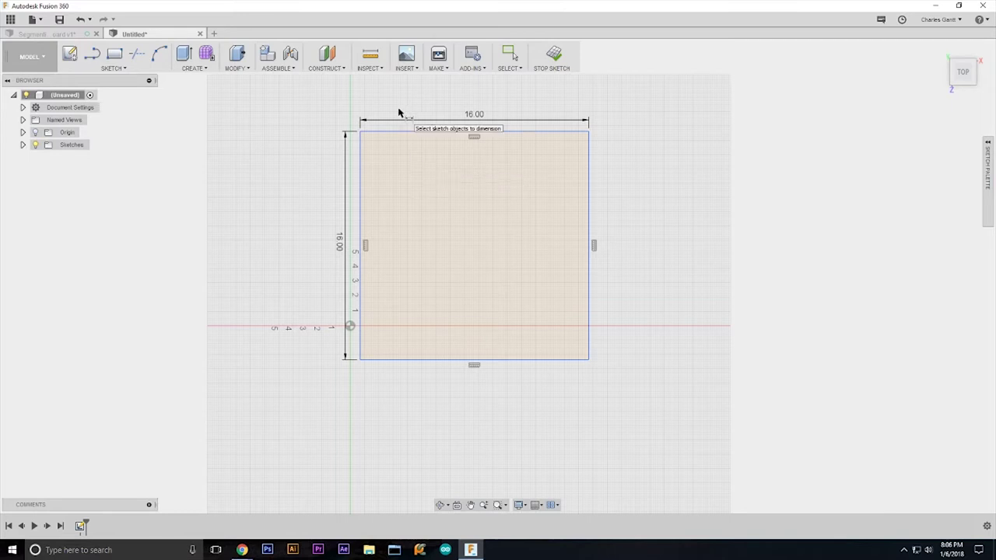
# Step: Offset the square's left edge 8 in inward to create a vertical centre line
pyautogui.click(361, 171)
pyautogui.press('o')
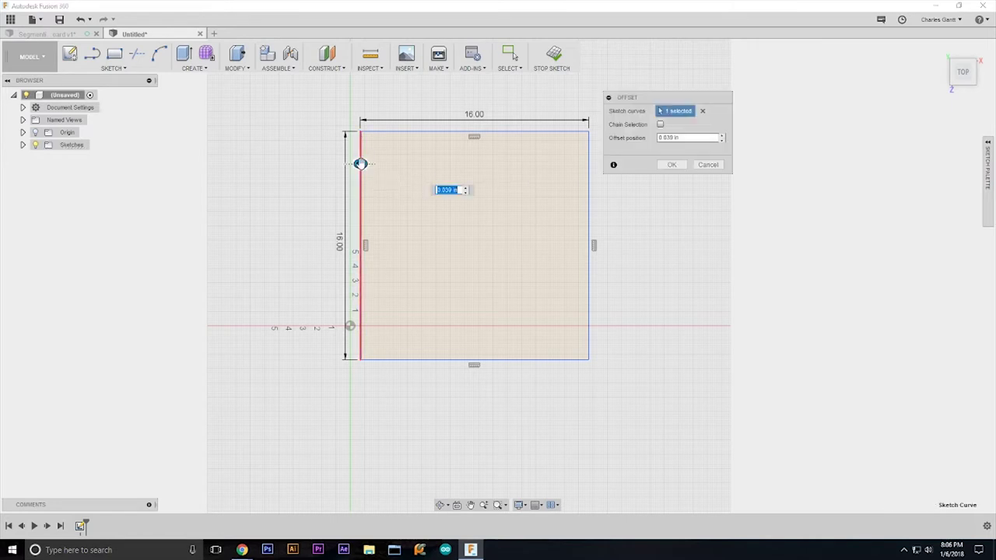
pyautogui.write('8')
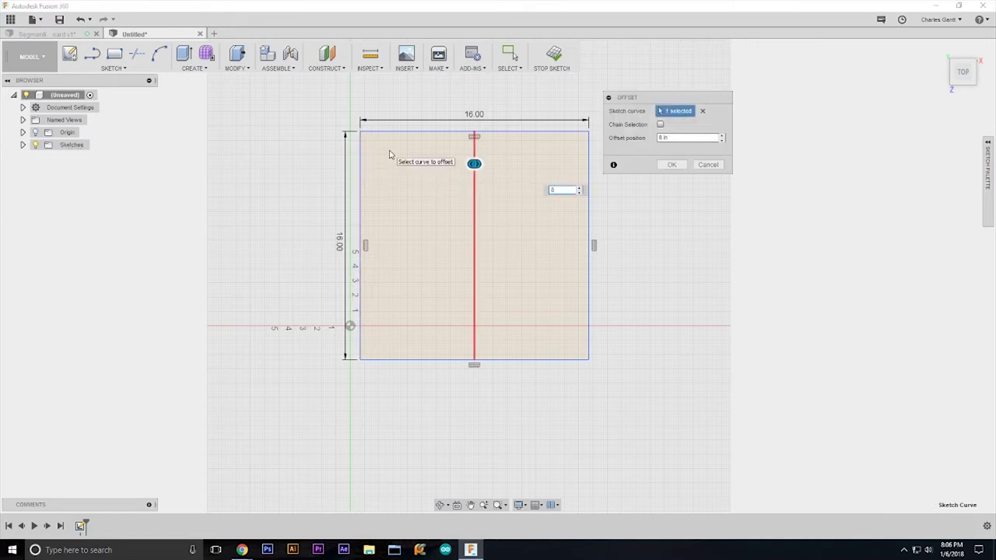
pyautogui.press('Return')
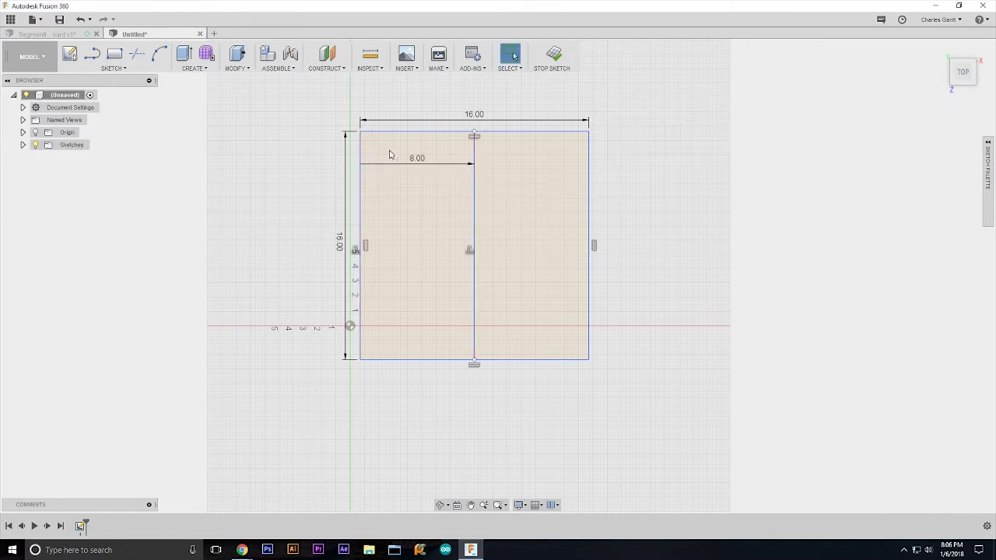
pyautogui.click(491, 134)
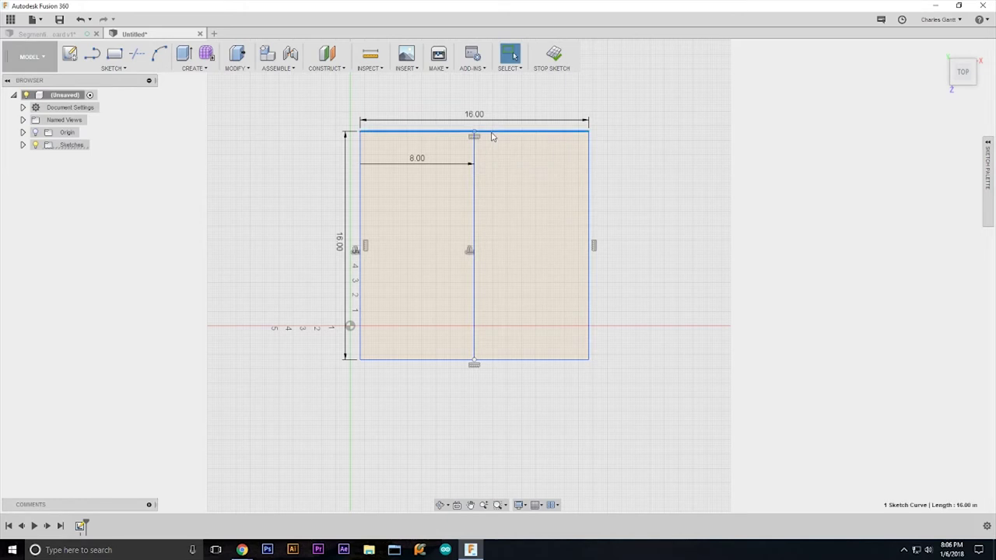
pyautogui.press('i')
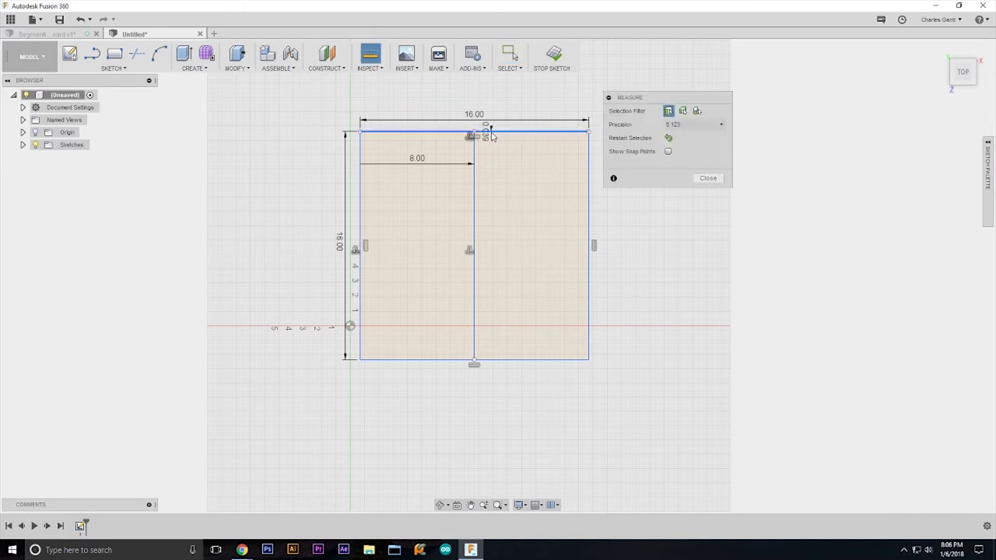
pyautogui.press('Escape')
pyautogui.press('o')
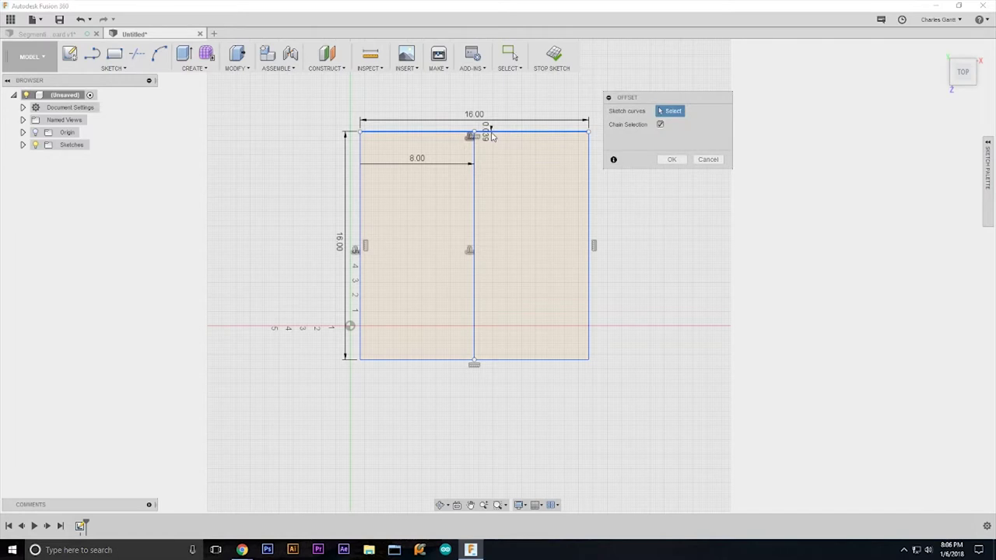
pyautogui.press('Escape')
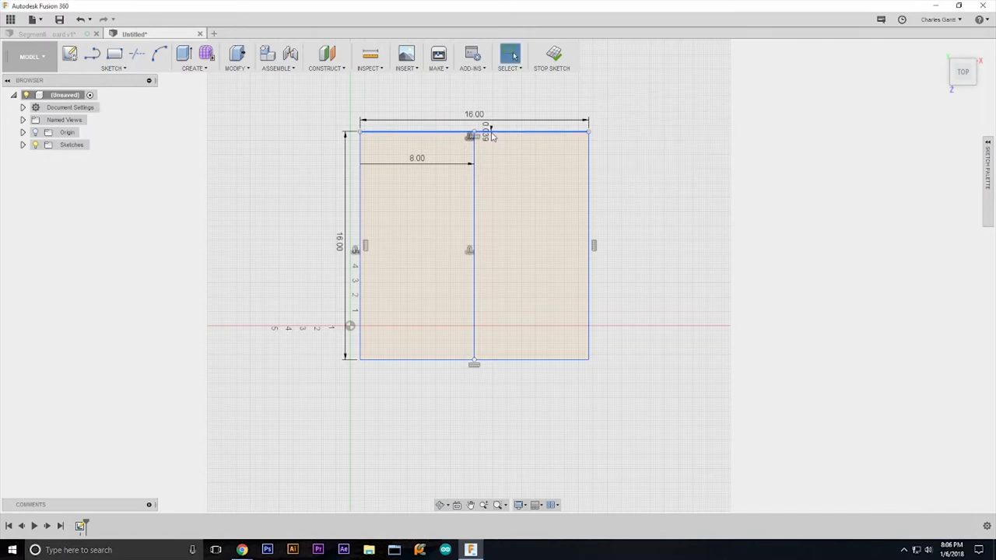
# Step: Offset the square's upper edge 8 in inward to create a horizontal centre line
pyautogui.click(494, 134)
pyautogui.press('o')
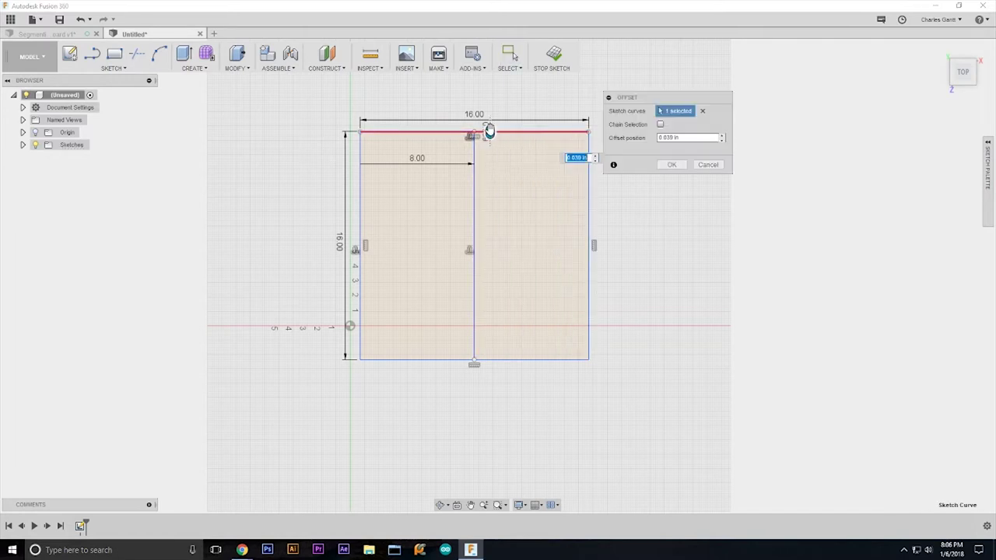
pyautogui.write('8')
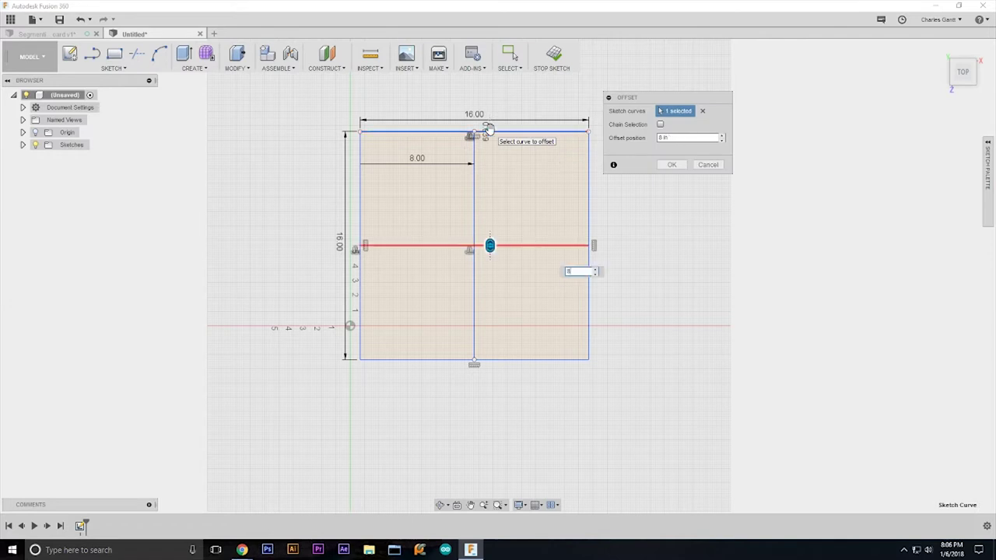
pyautogui.press('Return')
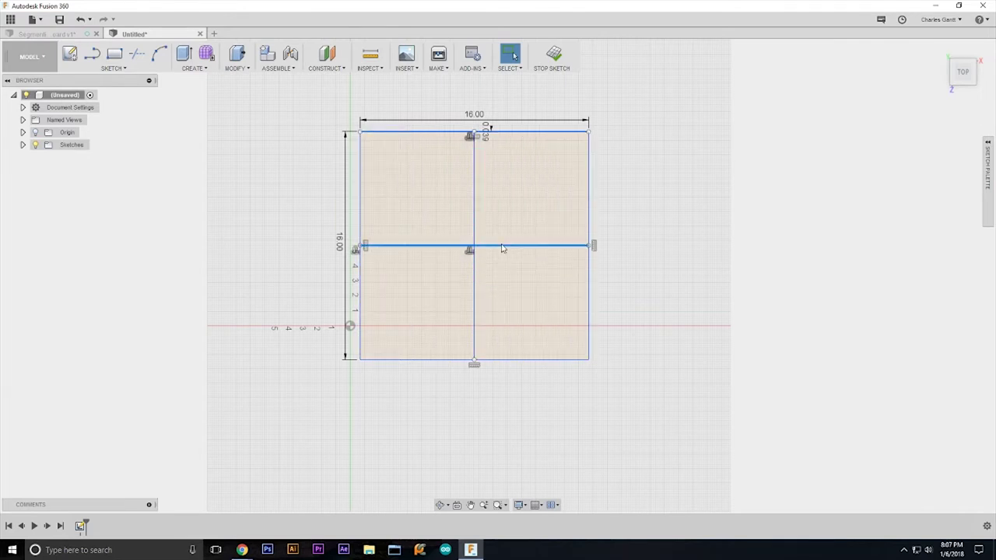
# Step: Convert the horizontal and vertical centre lines of the square to construction lines
pyautogui.click(502, 248)
pyautogui.rightClick(502, 248)
pyautogui.press('x')
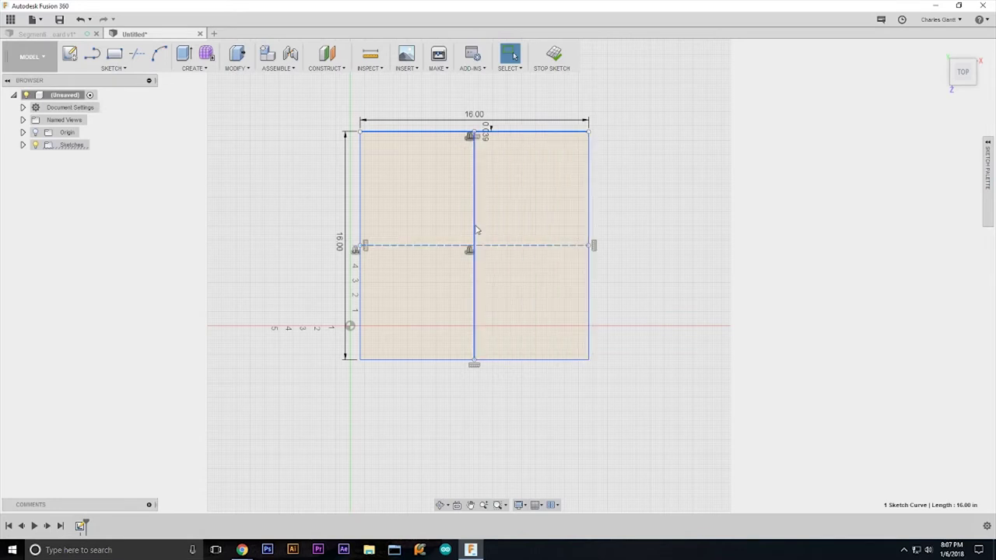
pyautogui.click(475, 230)
pyautogui.press('x')
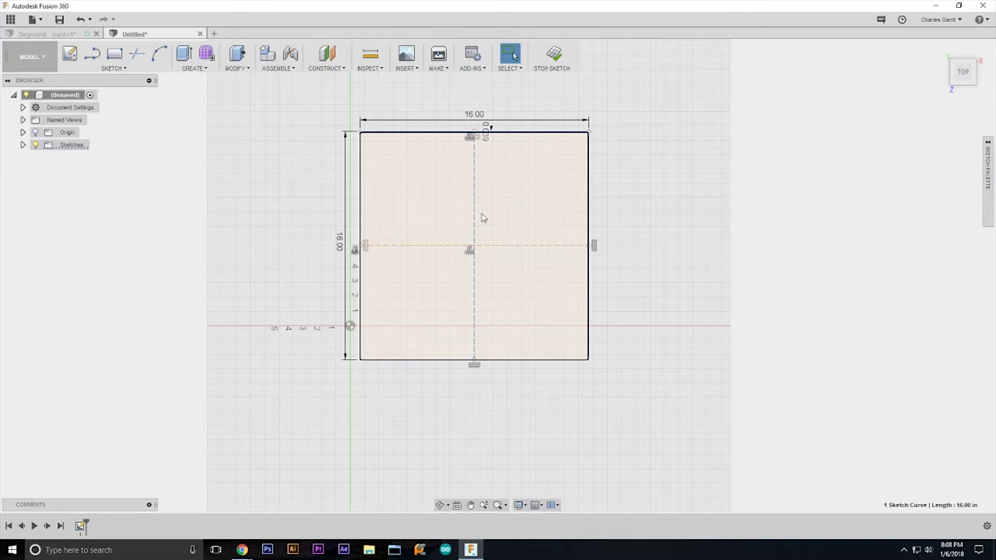
# Step: Draw a 14 in diameter circle centred on the crossing of the construction lines and delete its diameter dimension
pyautogui.press('c')
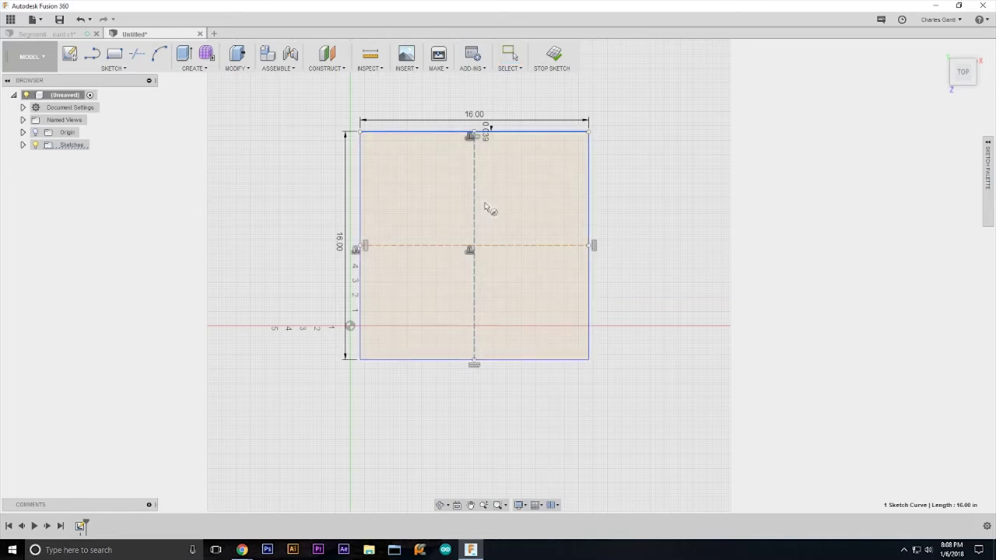
pyautogui.click(474, 247)
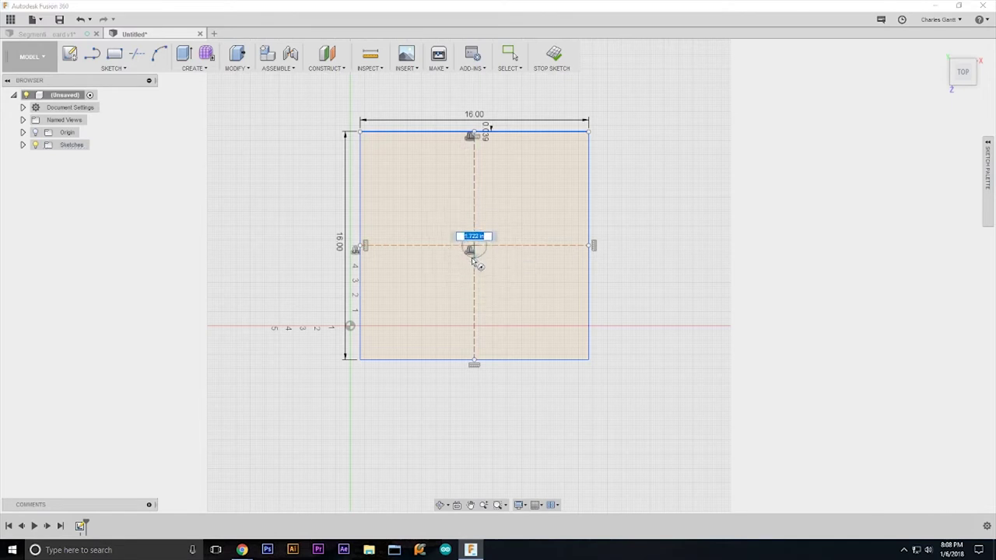
pyautogui.press('Escape')
pyautogui.click(474, 246)
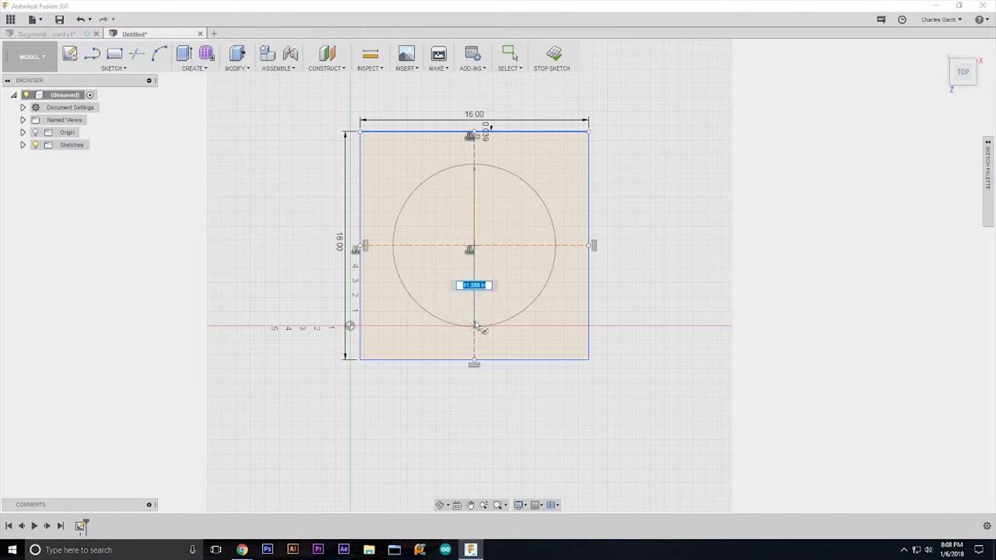
pyautogui.write('4')
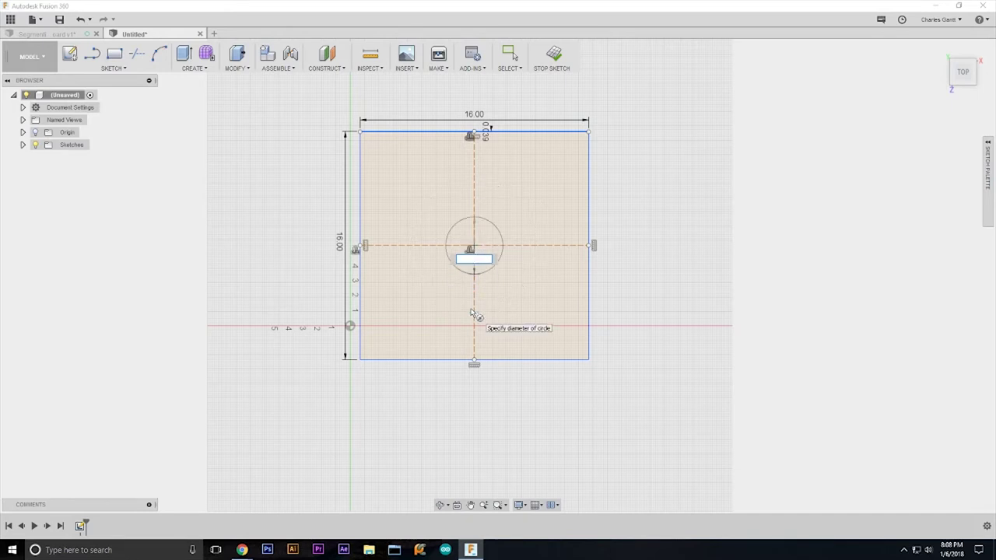
pyautogui.write('14')
pyautogui.press('Tab')
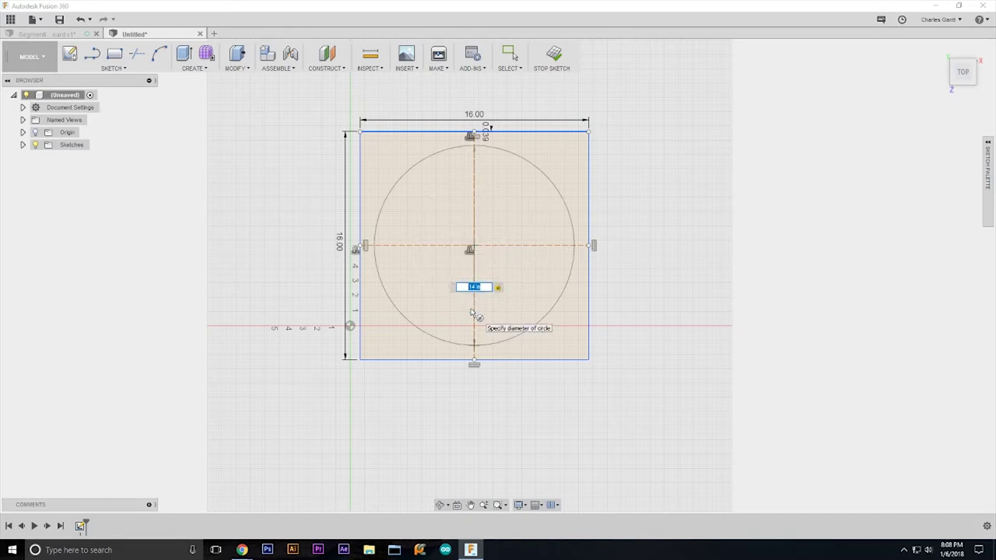
pyautogui.press('Return')
pyautogui.click(471, 309)
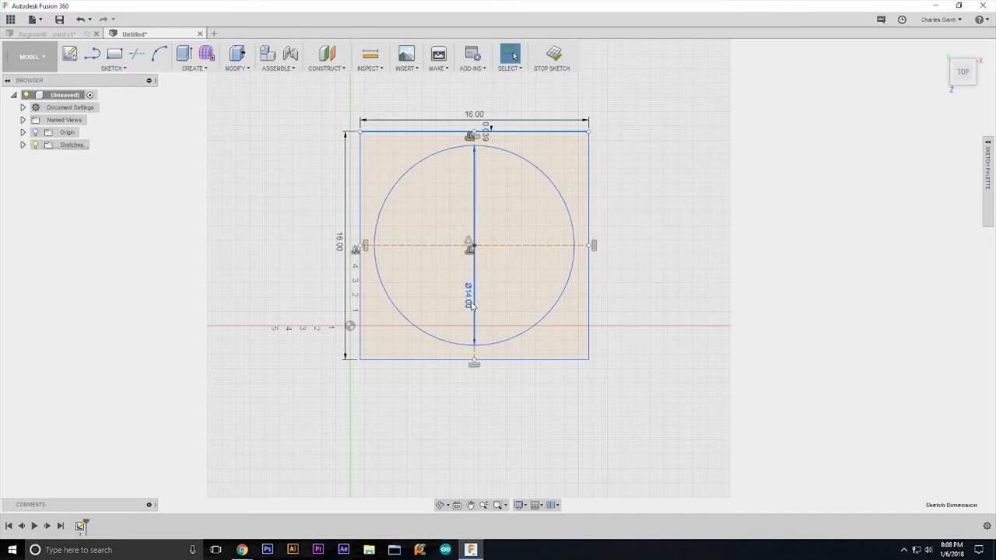
pyautogui.press('Delete')
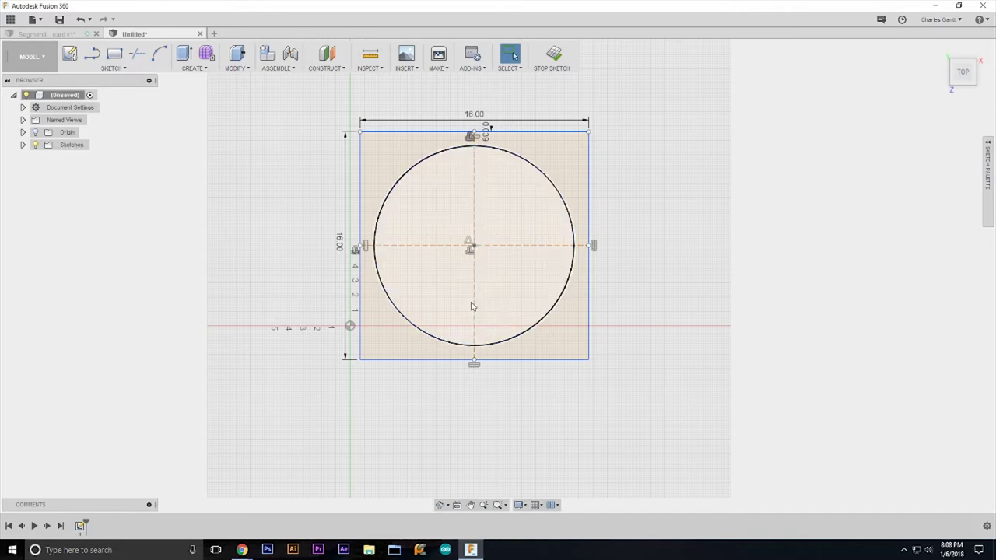
# Step: Draw concentric 12 in and 10 in diameter circles at the square's centre and remove their diameter dimensions
pyautogui.press('c')
pyautogui.click(473, 246)
pyautogui.write('12')
pyautogui.press('Return')
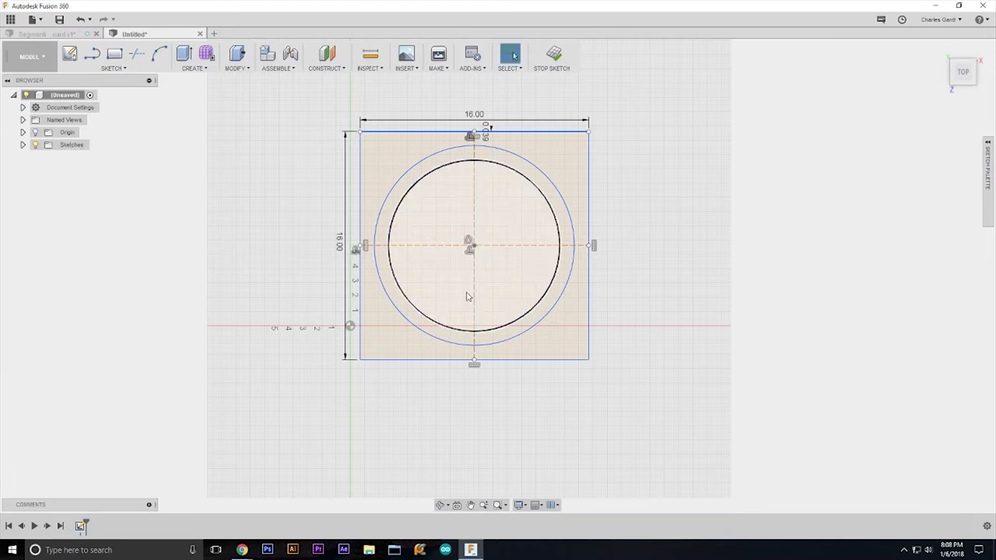
pyautogui.click(474, 246)
pyautogui.write('10')
pyautogui.press('Return')
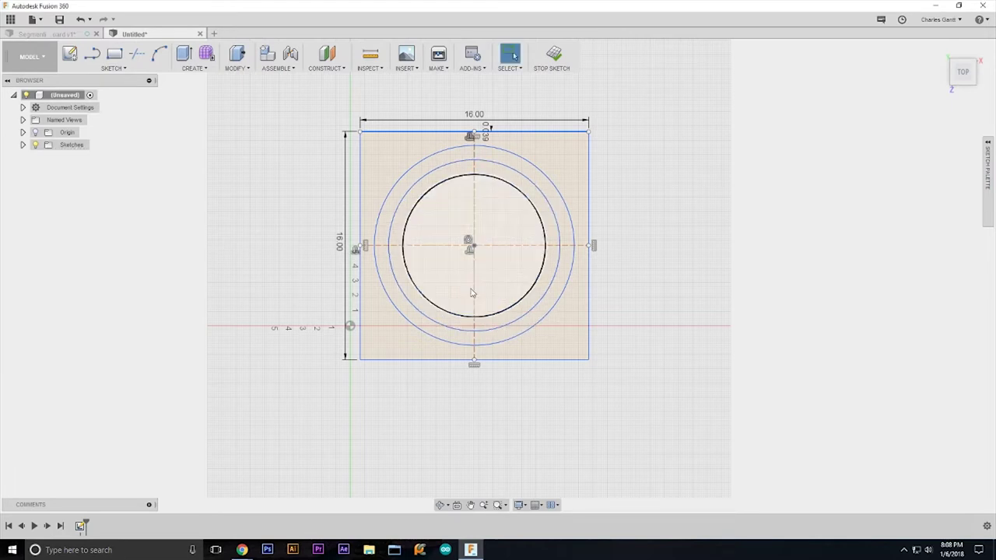
# Step: Draw concentric 8 in and 6 in diameter circles at the square's centre and remove their diameter dimensions
pyautogui.click(474, 246)
pyautogui.write('8')
pyautogui.press('Return')
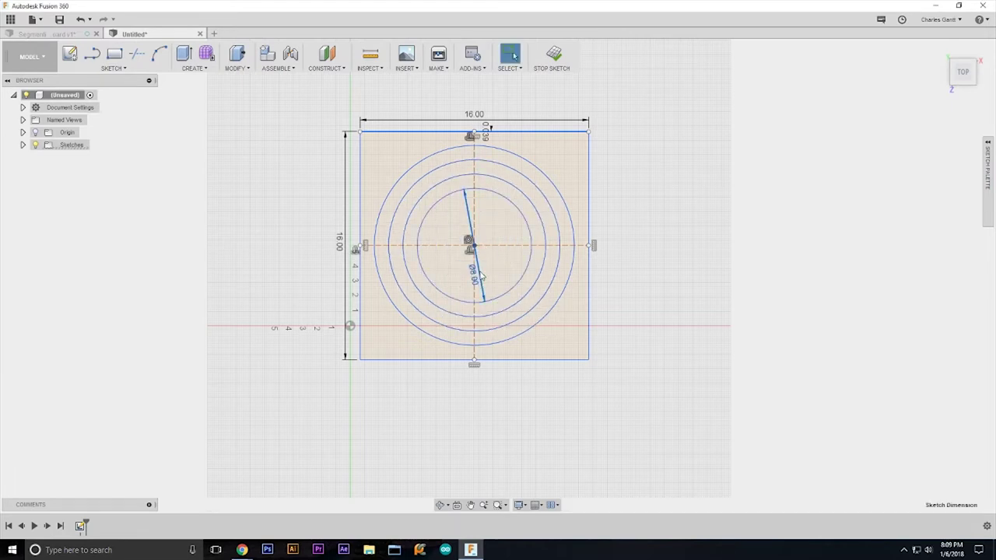
pyautogui.click(474, 246)
pyautogui.write('6')
pyautogui.press('Return')
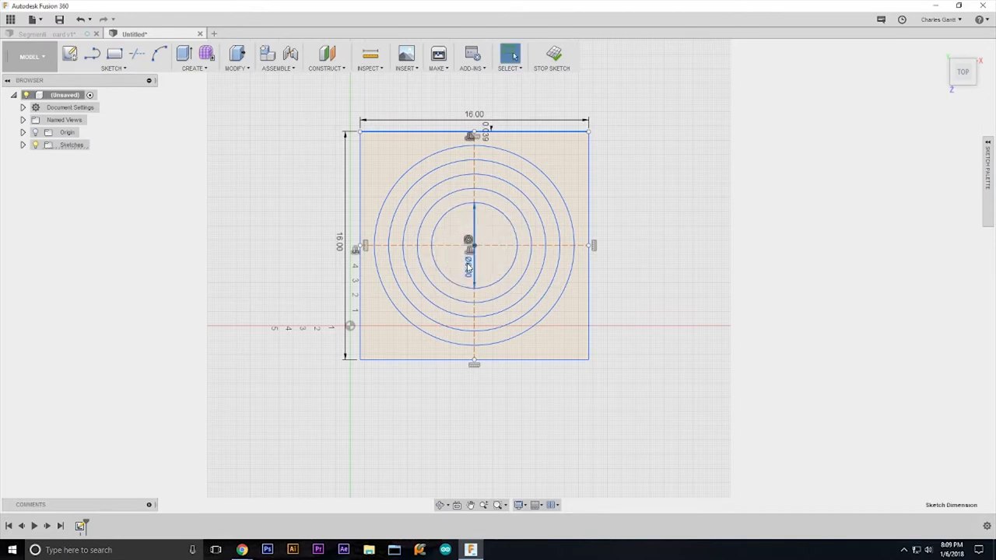
# Step: Draw concentric 4 in and 2 in diameter circles at the square's centre and remove their diameter dimensions
pyautogui.click(474, 246)
pyautogui.write('4')
pyautogui.press('Return')
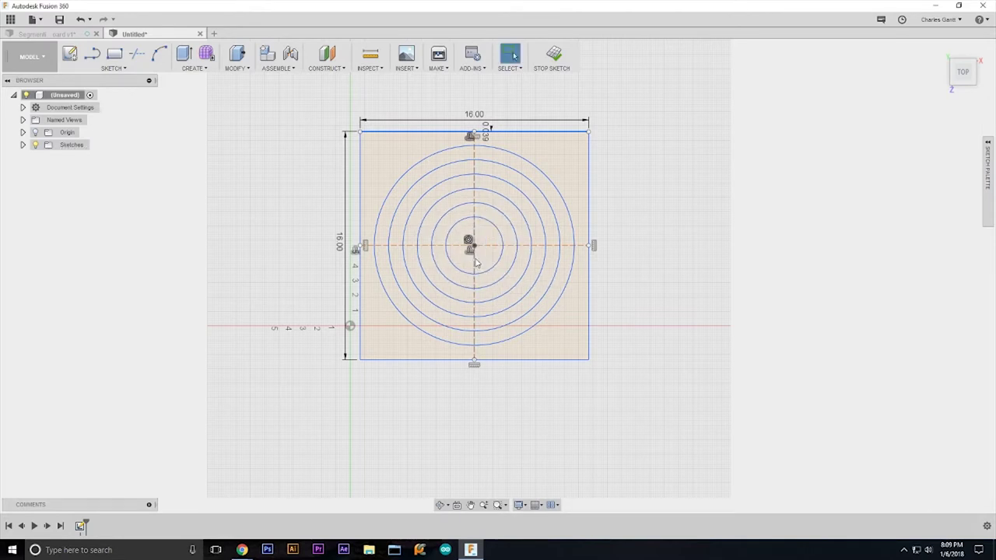
pyautogui.click(474, 246)
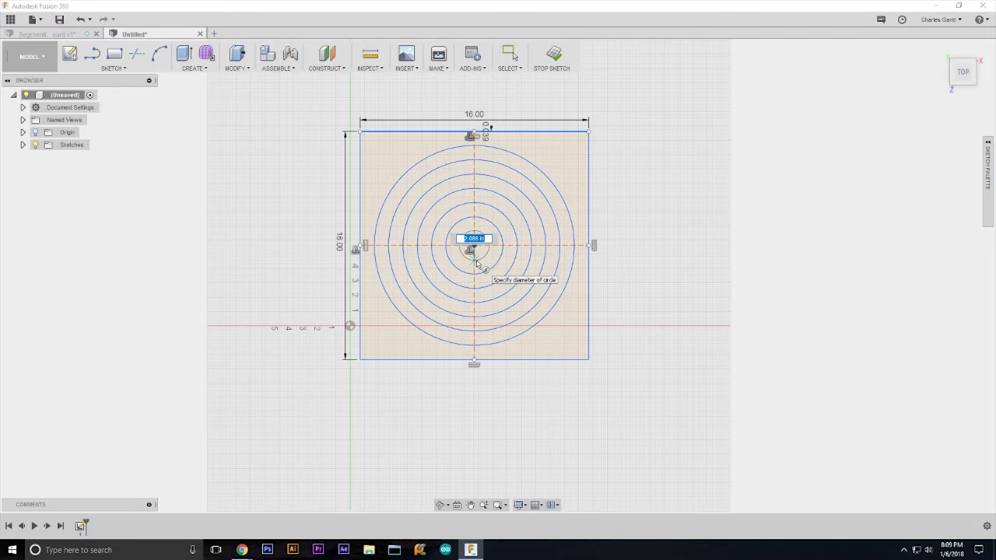
pyautogui.write('2')
pyautogui.press('Return')
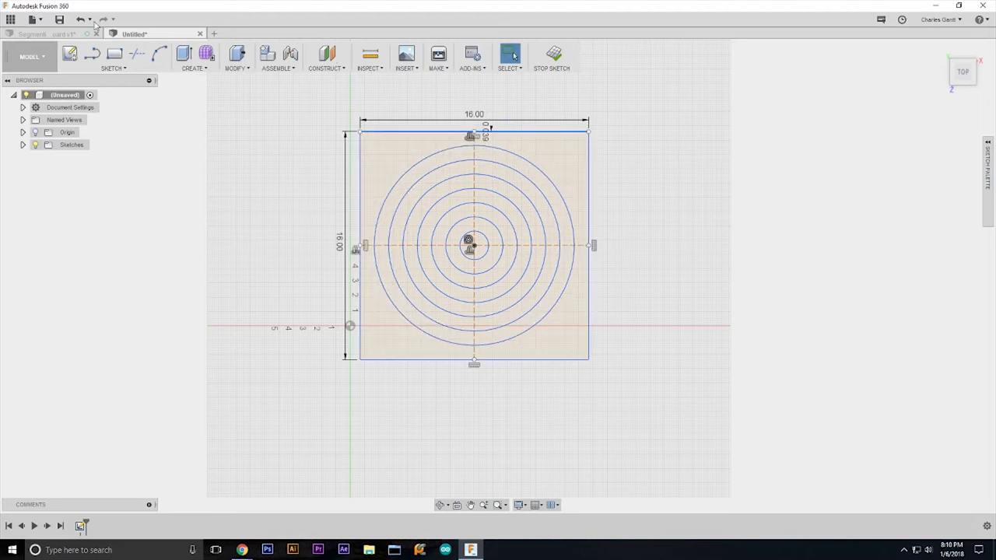
# Step: Consult the finished jig document, and draw a 0.25 in circle where the 14 in circle crosses the upper half of the vertical centre line
pyautogui.click(48, 34)
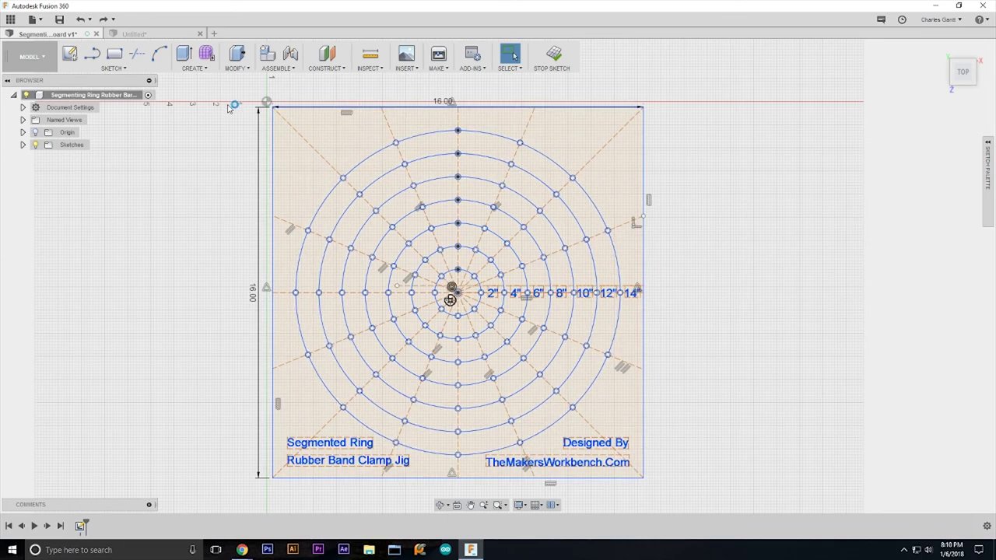
pyautogui.click(163, 35)
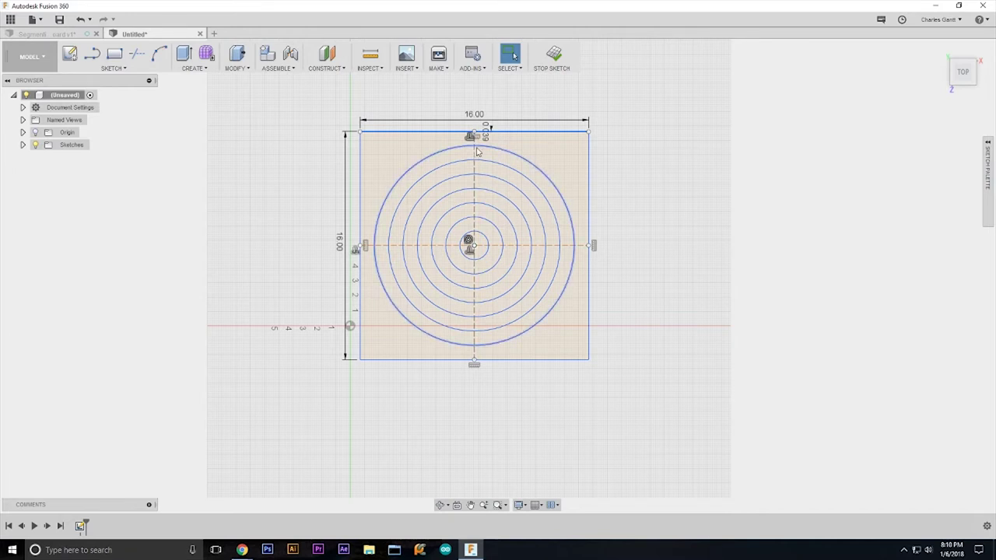
pyautogui.scroll(5, 478, 152)
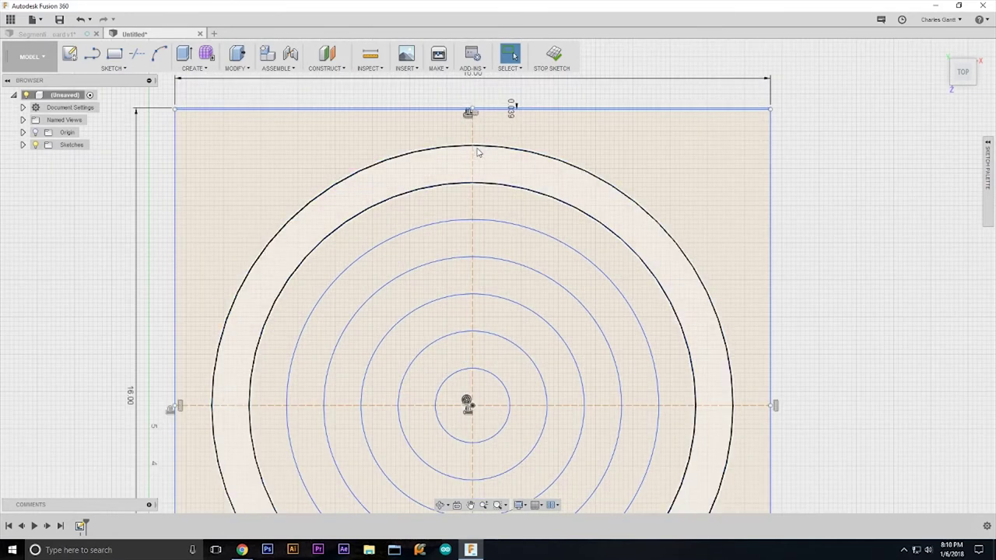
pyautogui.scroll(-1, 478, 151)
pyautogui.press('c')
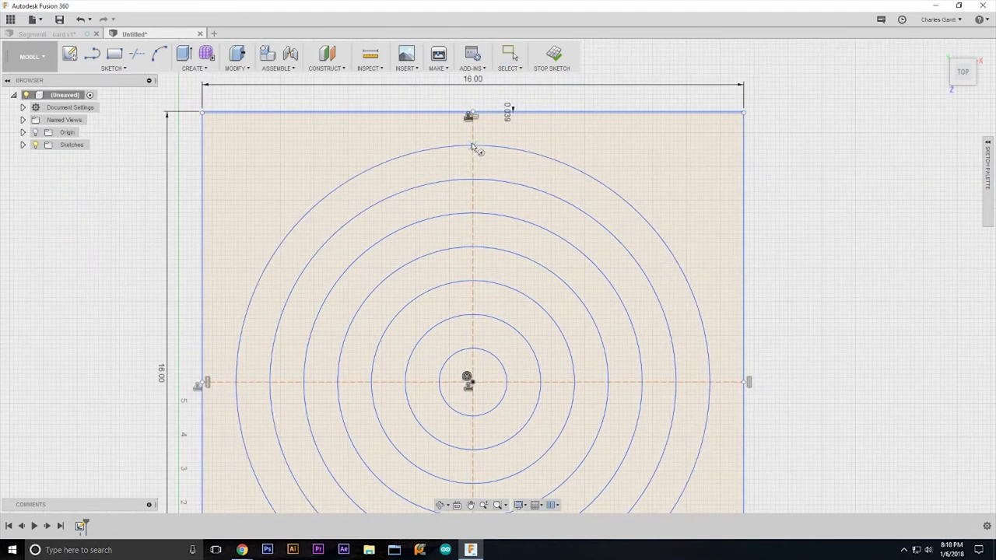
pyautogui.click(476, 150)
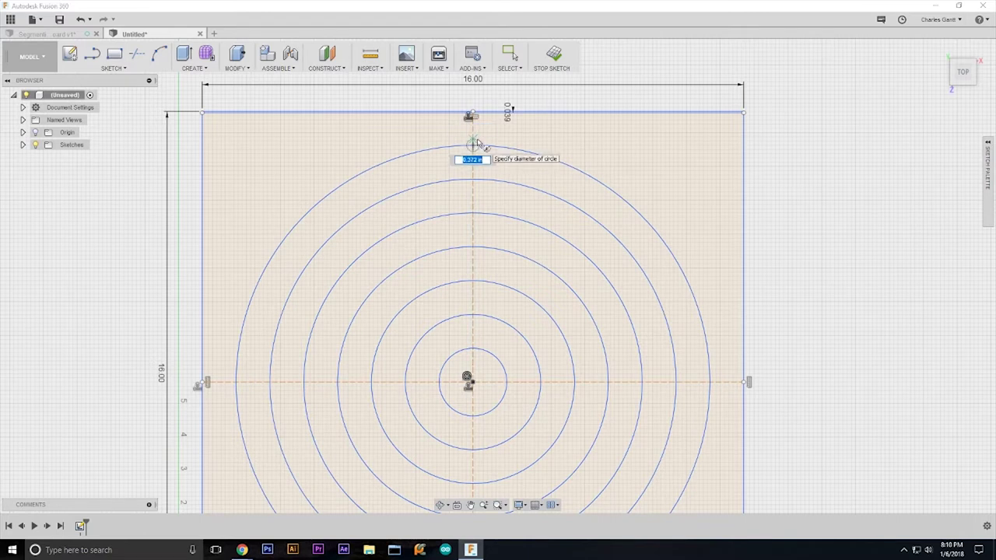
pyautogui.press('BackSpace')
pyautogui.press('Return')
pyautogui.press('Escape')
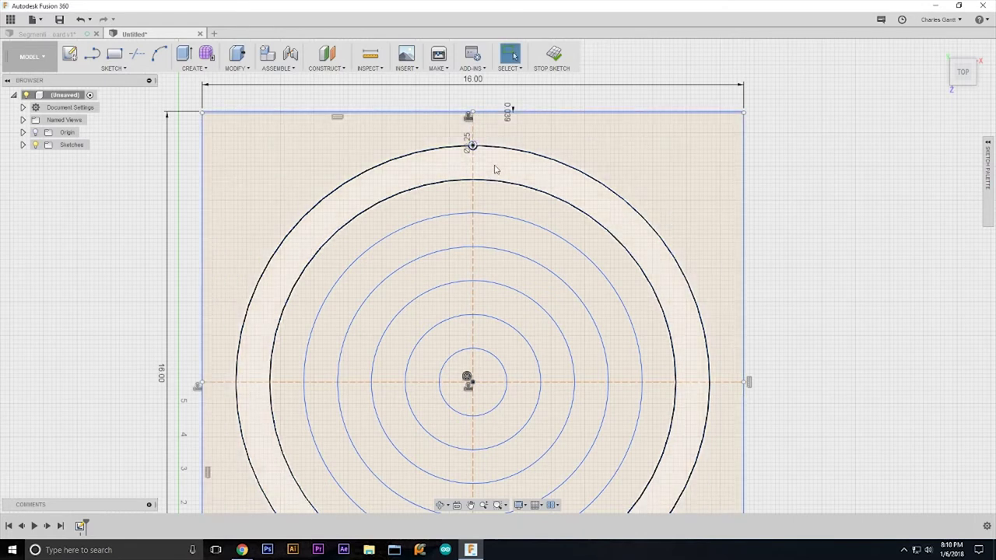
# Step: Draw 0.25 in circles where the 12 in and 10 in circles cross the upper half of the vertical centre line
pyautogui.press('c')
pyautogui.click(473, 179)
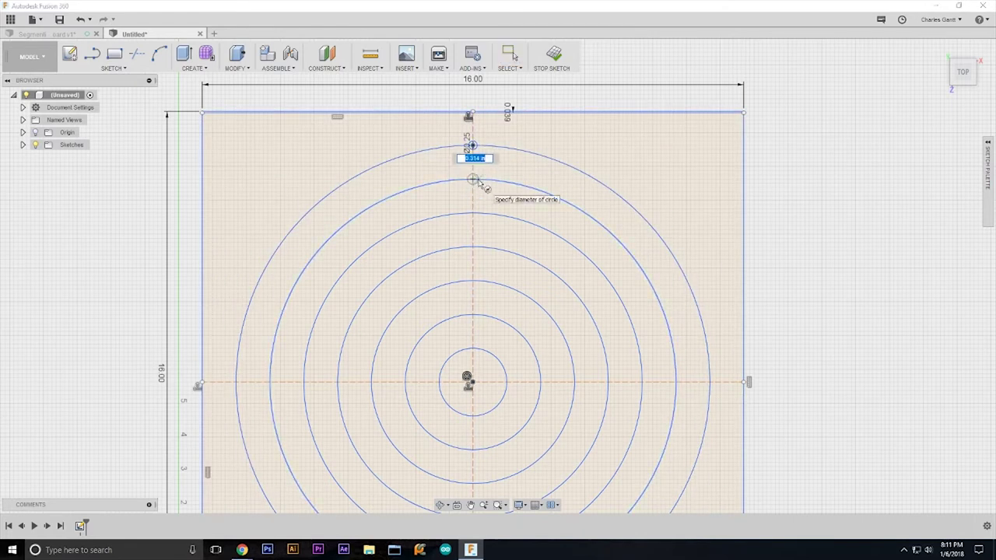
pyautogui.write('.25')
pyautogui.press('Return')
pyautogui.press('Escape')
pyautogui.press('c')
pyautogui.click(472, 213)
pyautogui.write('.25')
pyautogui.press('Return')
pyautogui.press('Escape')
# Step: Draw 0.25 in circles where the 8 in and 6 in circles cross the upper half of the vertical centre line
pyautogui.press('c')
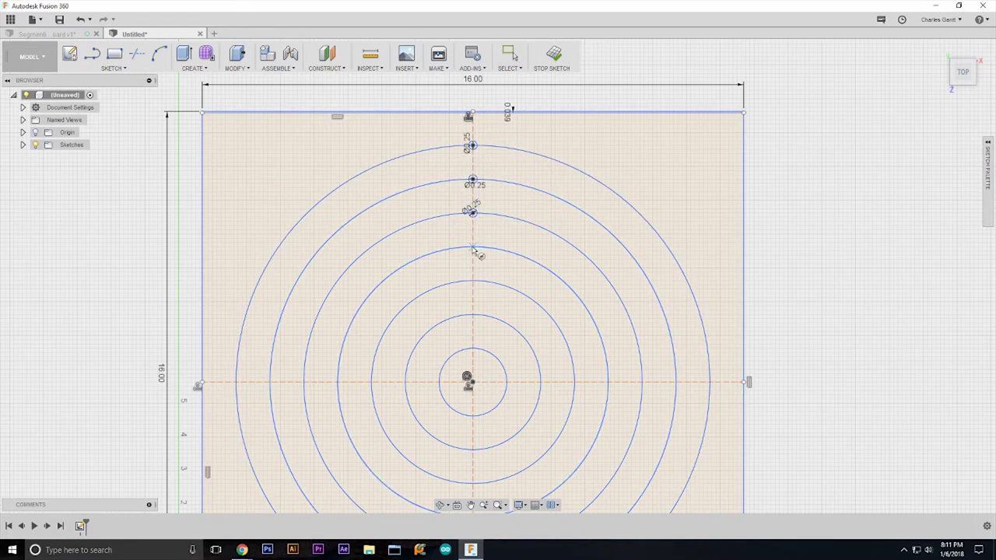
pyautogui.click(472, 247)
pyautogui.write('.25')
pyautogui.press('Return')
pyautogui.press('Escape')
pyautogui.press('c')
pyautogui.click(472, 281)
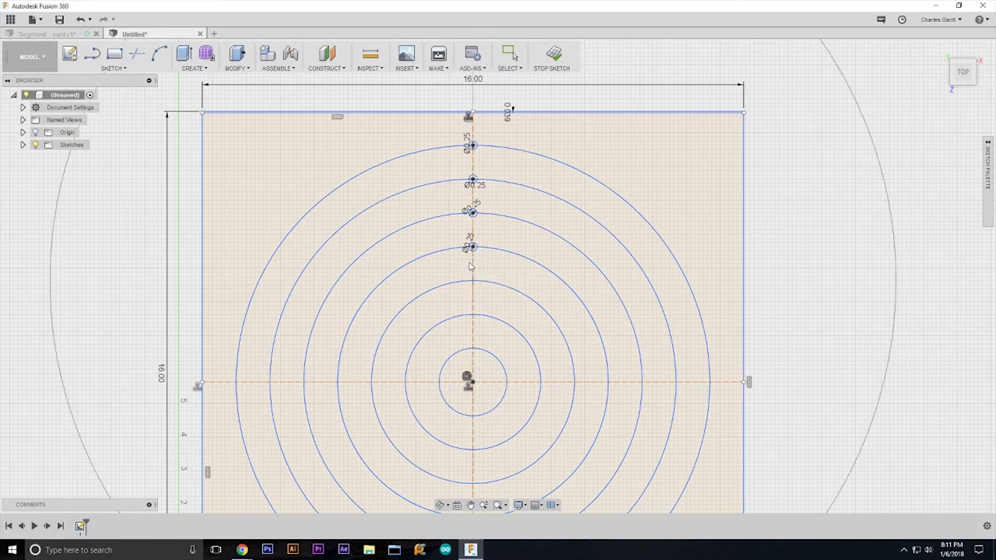
pyautogui.write('.25')
pyautogui.press('Return')
pyautogui.press('Escape')
# Step: Draw 0.25 in circles where the 4 in and 2 in circles cross the upper half of the vertical centre line
pyautogui.press('c')
pyautogui.click(473, 315)
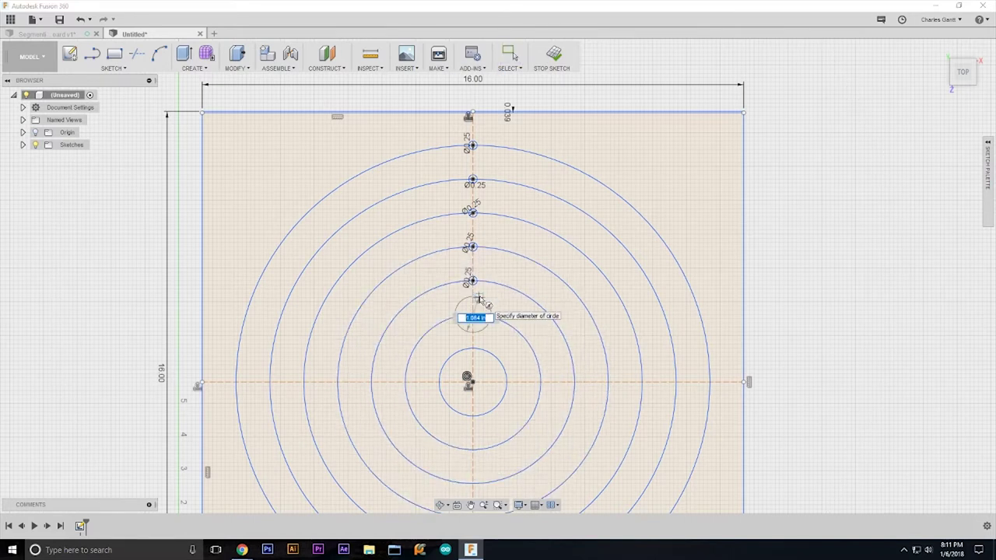
pyautogui.write('.25')
pyautogui.press('Return')
pyautogui.press('Escape')
pyautogui.click(473, 349)
pyautogui.write('.25')
pyautogui.press('Return')
pyautogui.press('Escape')
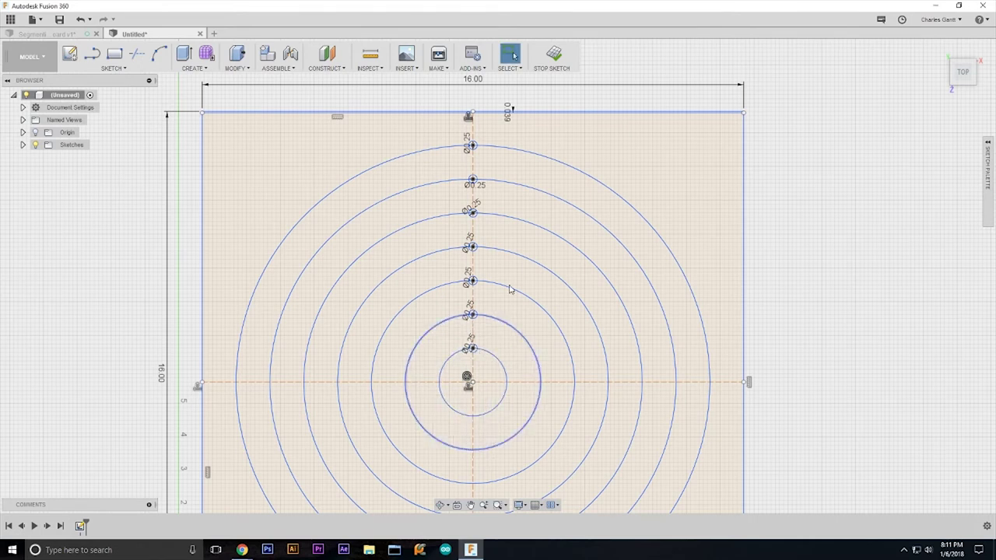
# Step: Delete the 0.25 in diameter dimensions of the seven small circles on the vertical centre line
pyautogui.press('d')
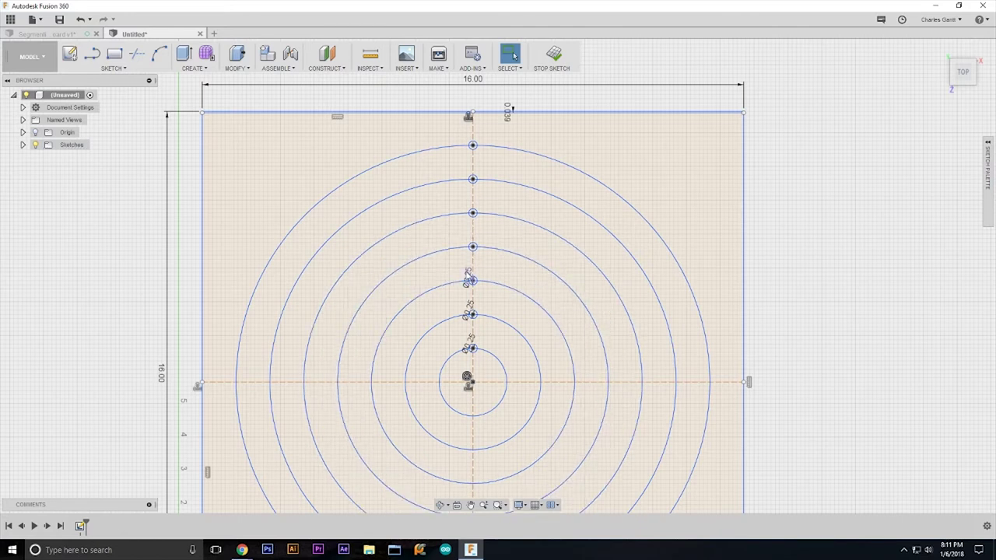
pyautogui.click(474, 286)
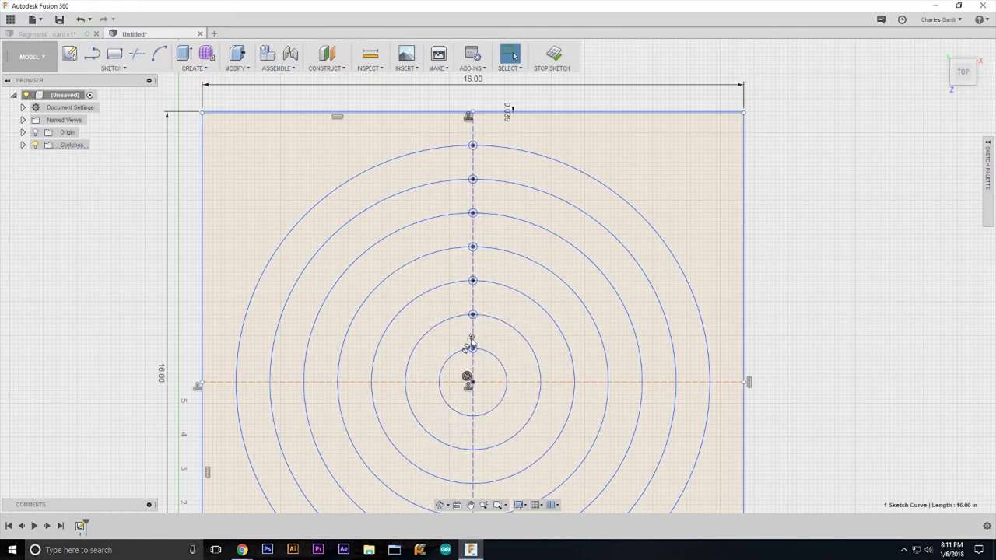
pyautogui.press('Escape')
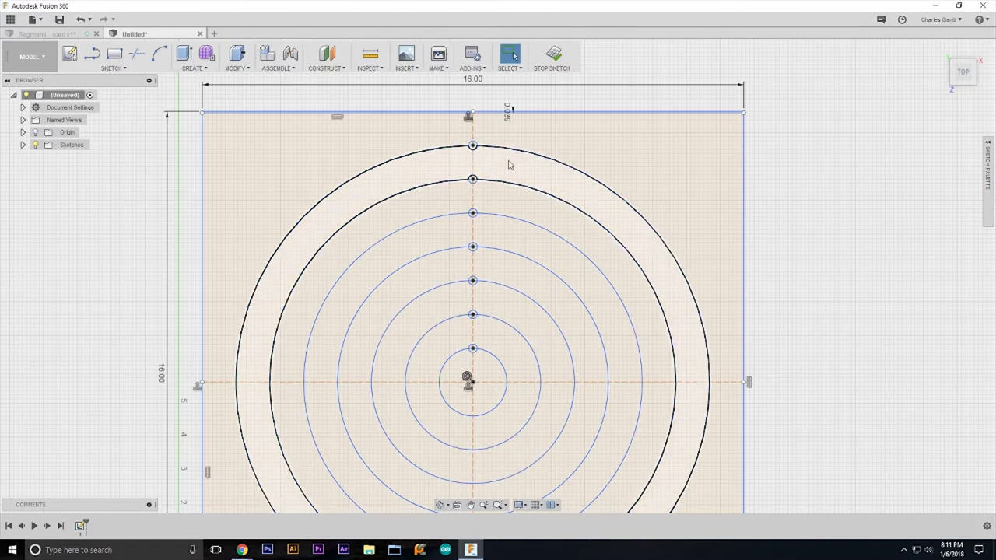
# Step: Check the hole layout in the finished Segmenting Ring Rubber Band design and return to the unsaved jig sketch
pyautogui.click(81, 34)
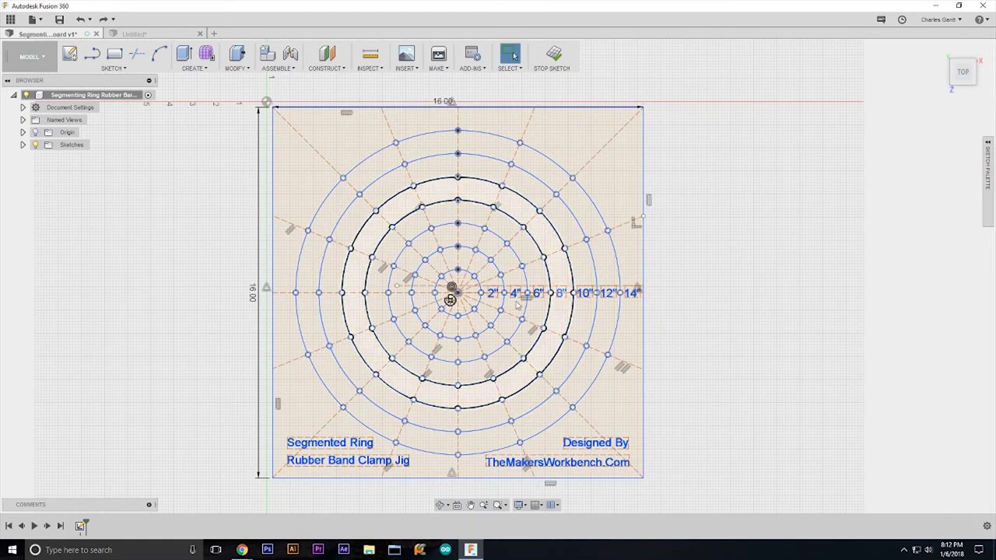
pyautogui.click(131, 34)
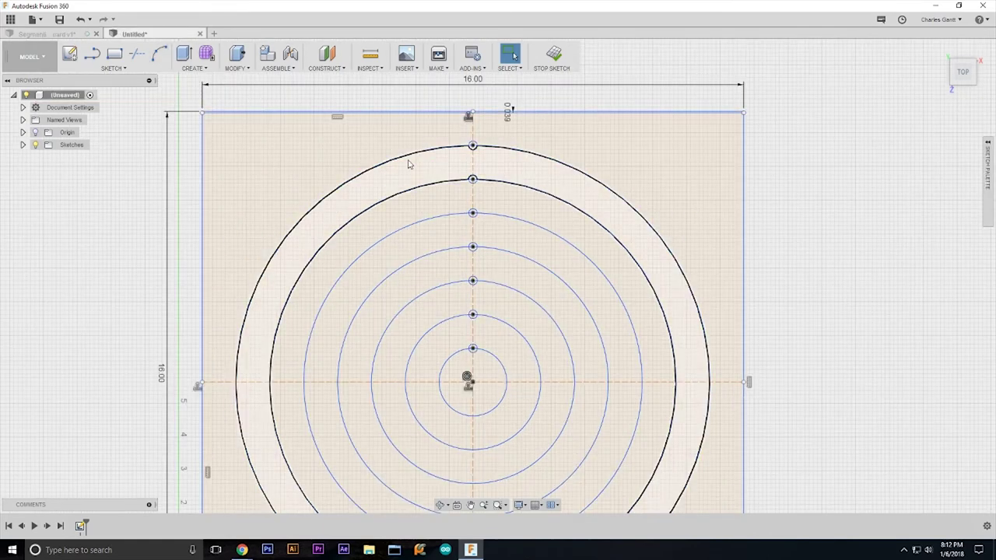
pyautogui.scroll(-2, 490, 182)
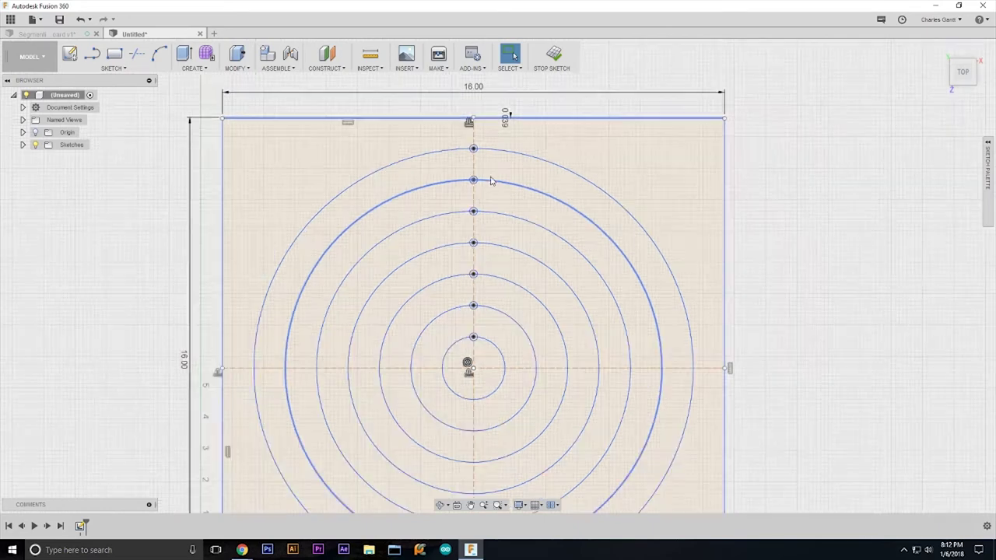
pyautogui.scroll(4, 476, 196)
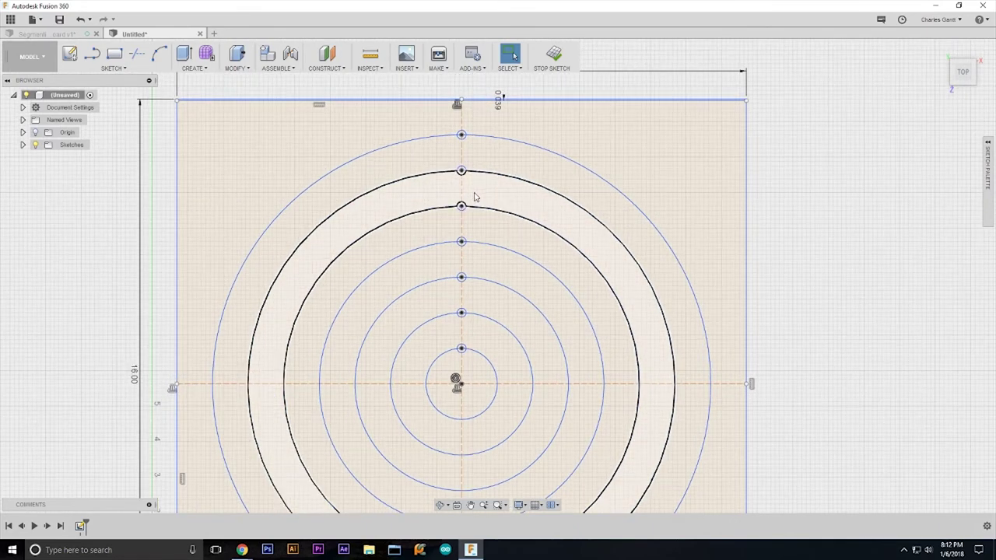
pyautogui.scroll(-2, 482, 193)
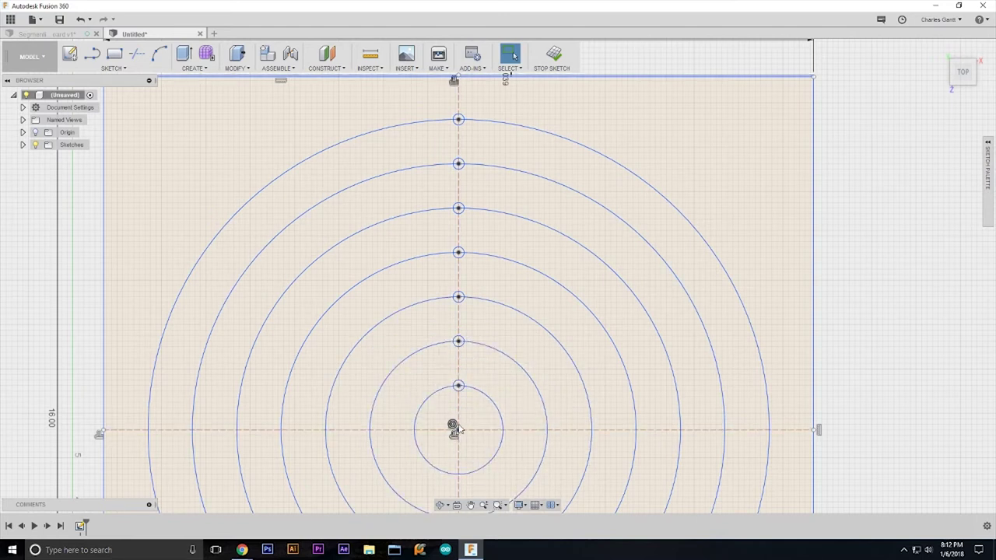
pyautogui.scroll(1, 456, 427)
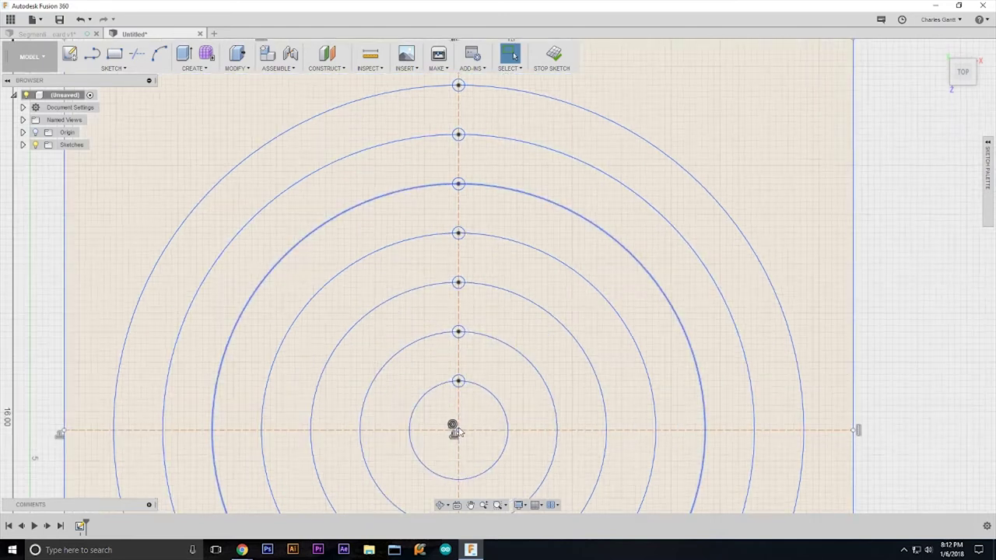
# Step: Create a full circular pattern of 16 of the small circle on the 14 in circle, centred on the concentric circles' centre point
pyautogui.click(123, 70)
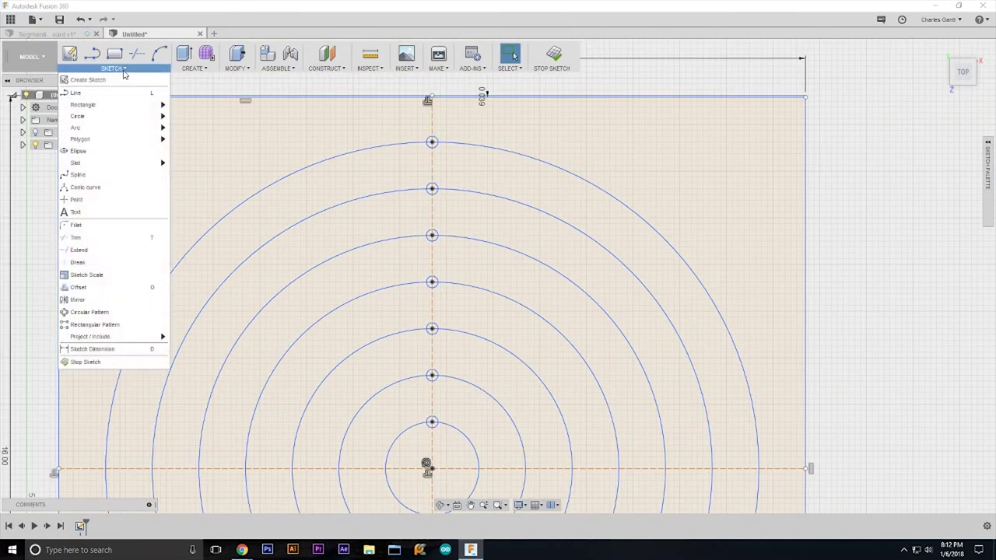
pyautogui.click(94, 313)
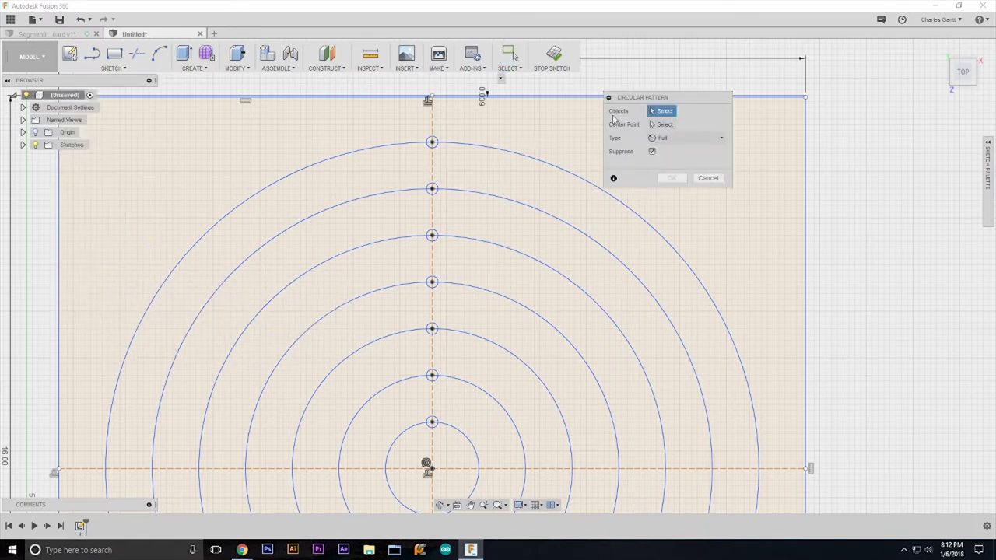
pyautogui.click(439, 142)
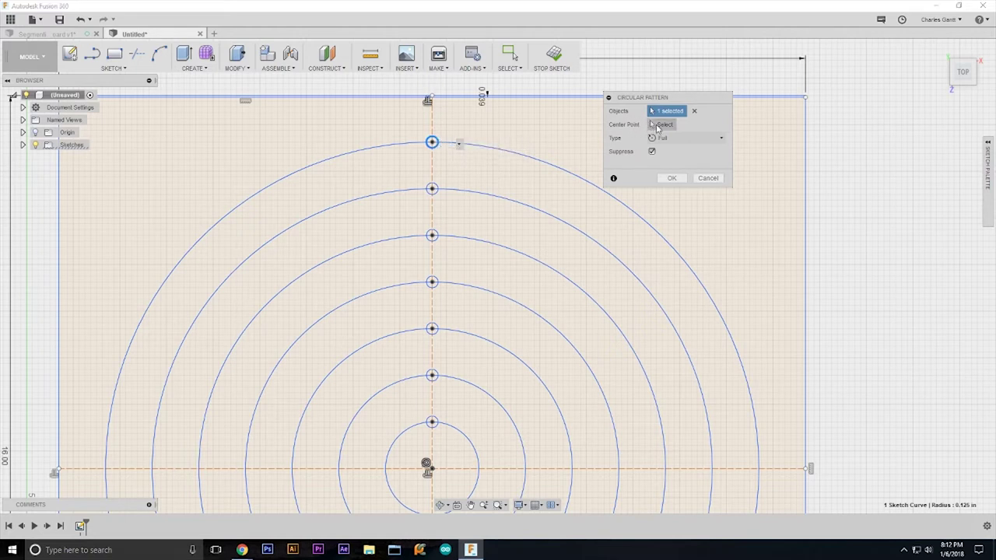
pyautogui.click(433, 468)
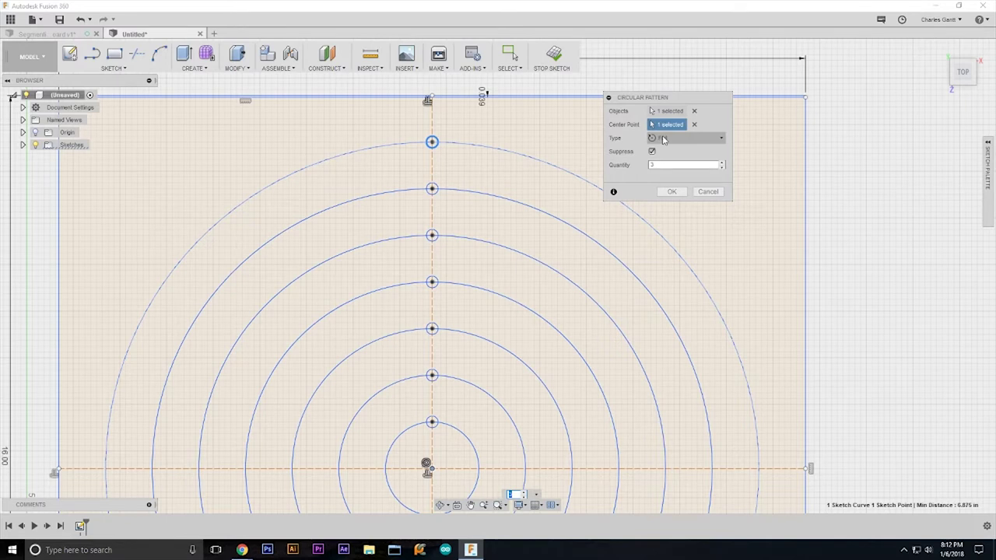
pyautogui.click(663, 138)
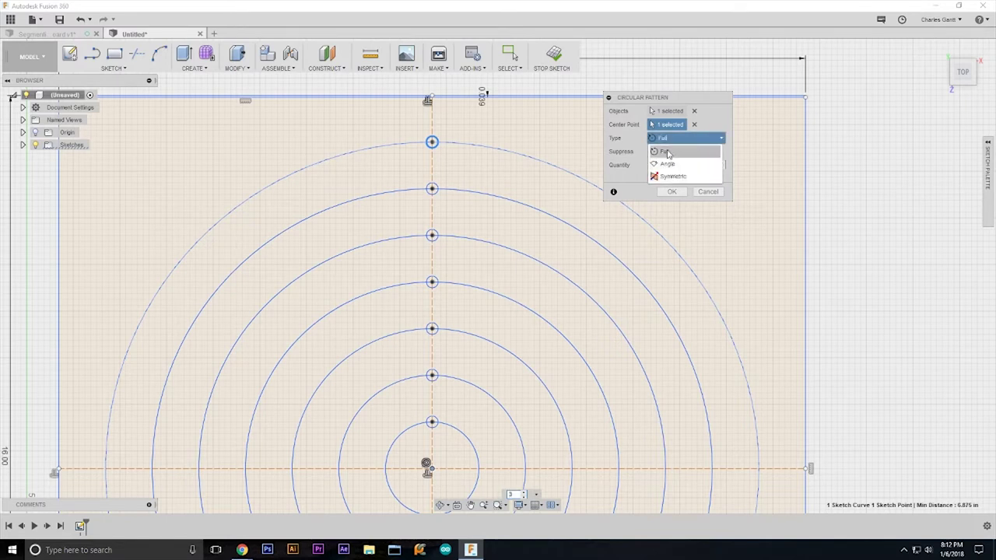
pyautogui.click(667, 152)
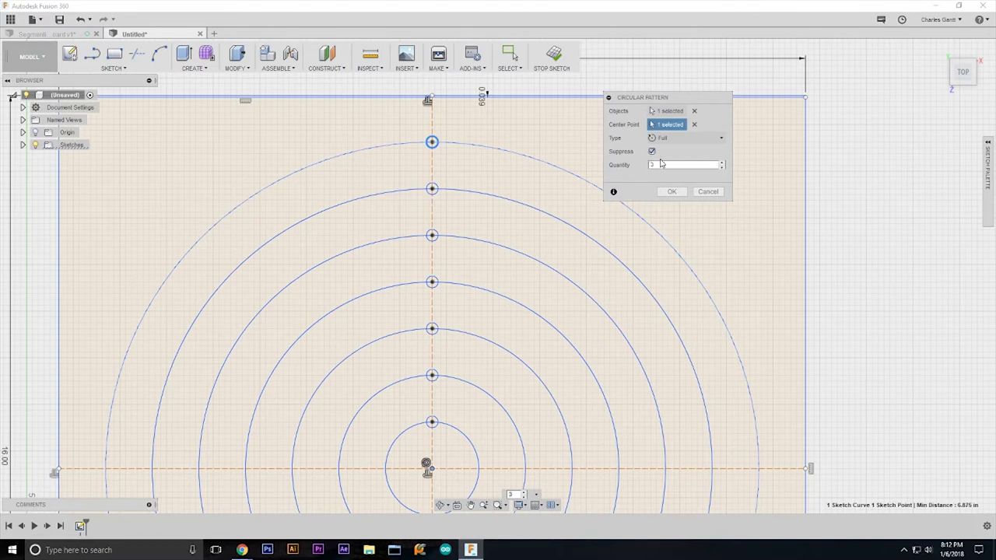
pyautogui.click(659, 165)
pyautogui.write('1')
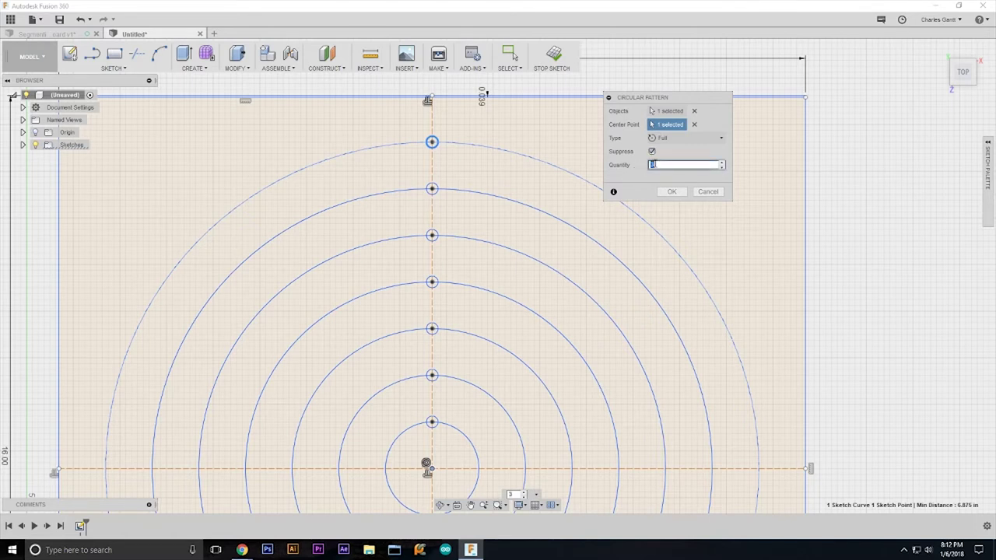
pyautogui.write('6')
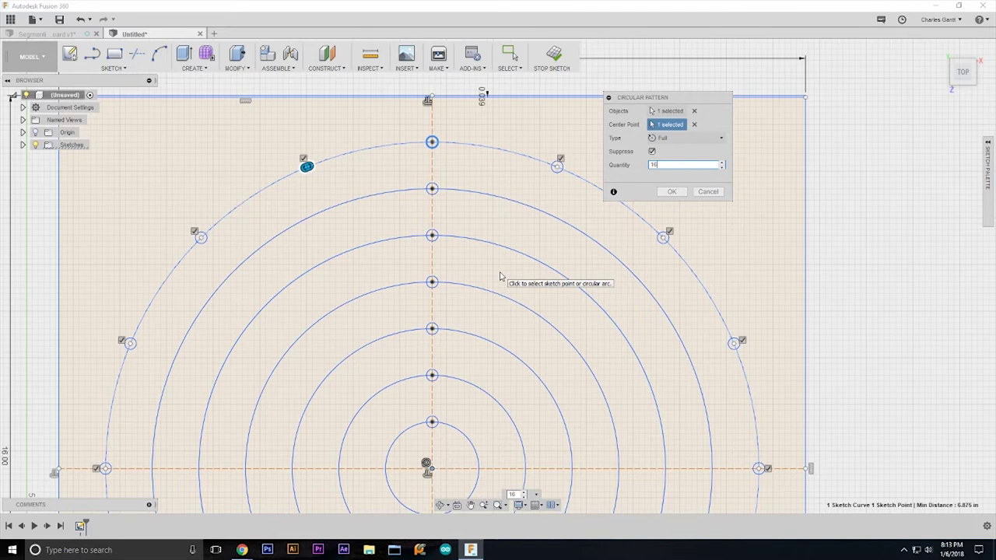
pyautogui.press('Return')
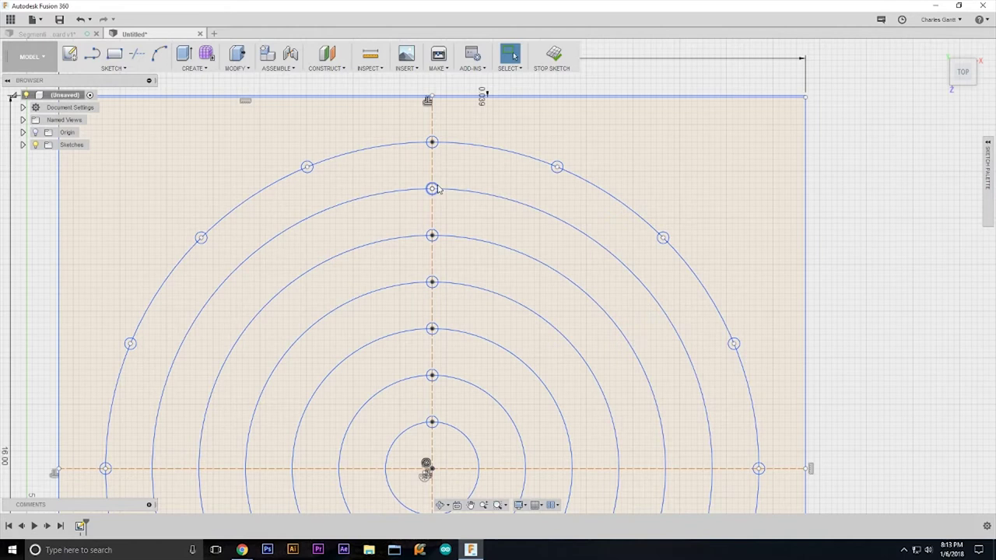
# Step: Create a full circular pattern of 16 of the small circle on the 12 in circle about the common centre
pyautogui.click(112, 68)
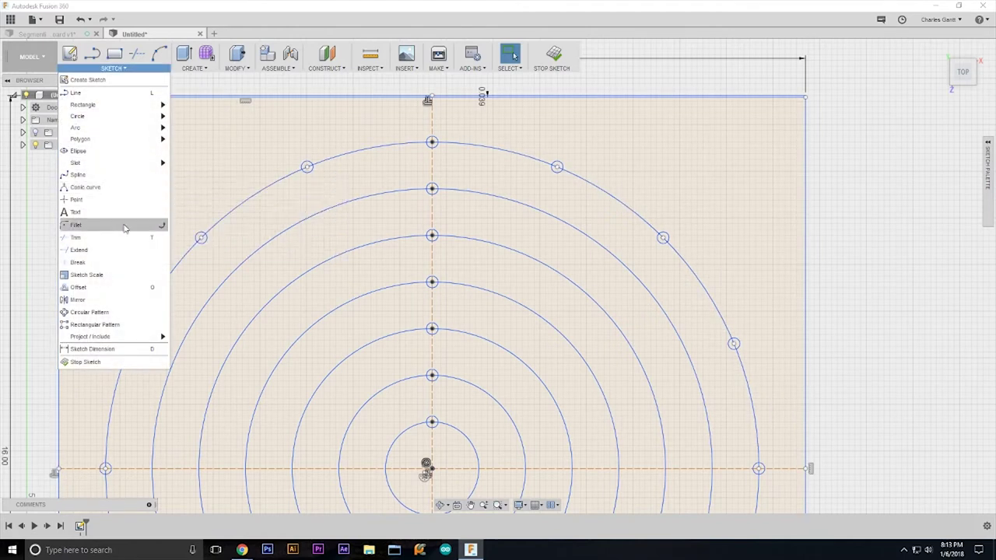
pyautogui.click(111, 312)
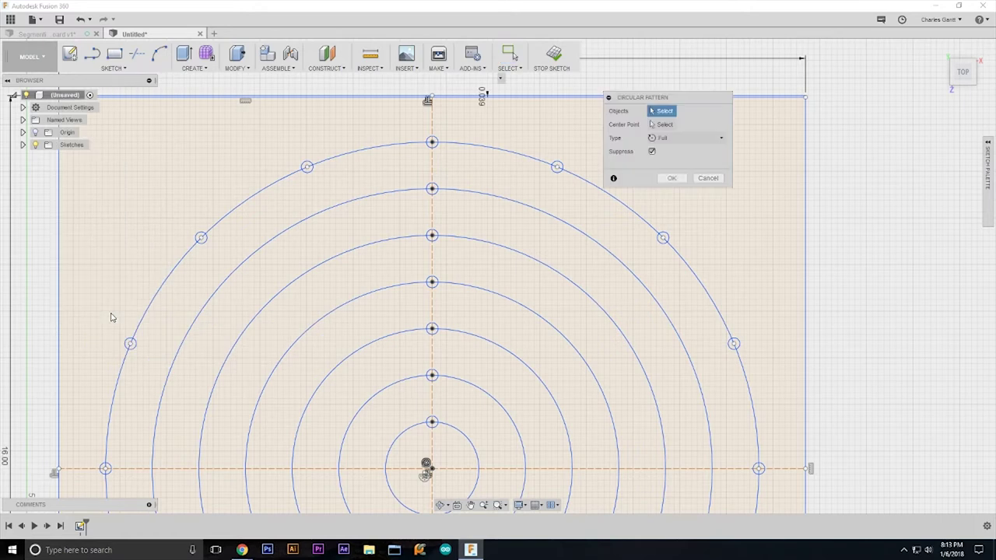
pyautogui.click(432, 188)
pyautogui.click(531, 363)
pyautogui.write('16')
pyautogui.press('Return')
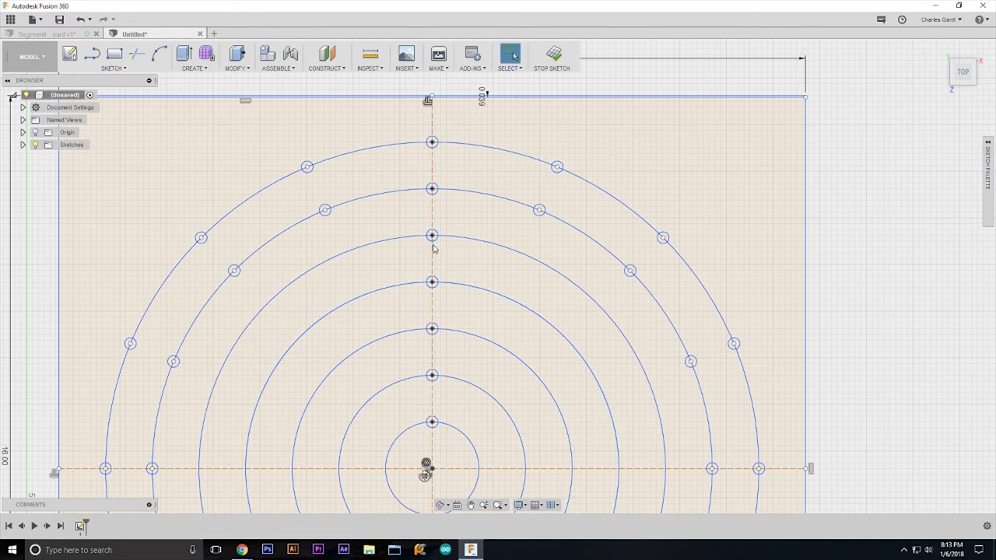
# Step: Create a full circular pattern of 16 of the small circle on the 10 in circle about the common centre
pyautogui.press('Return')
pyautogui.click(432, 235)
pyautogui.click(113, 68)
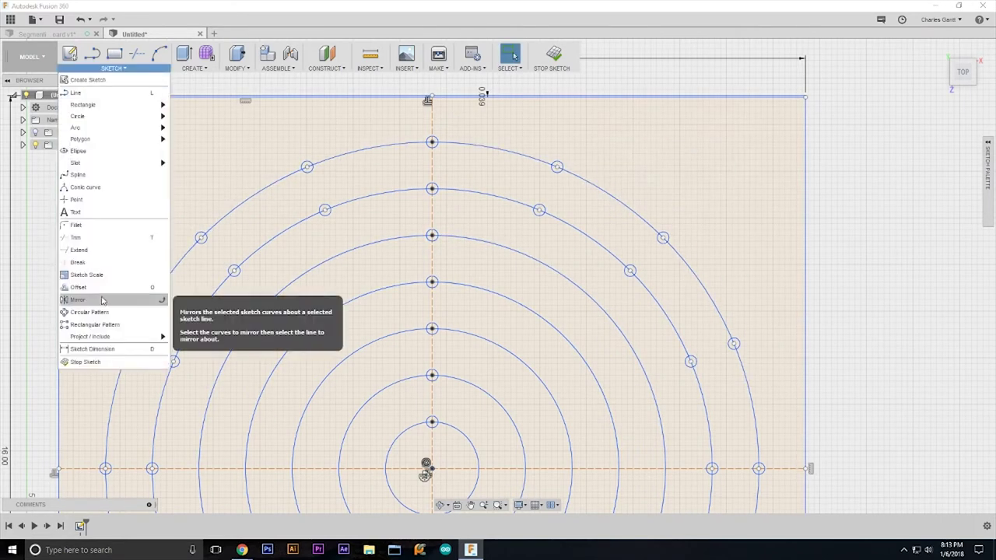
pyautogui.click(112, 312)
pyautogui.click(530, 363)
pyautogui.write('16')
pyautogui.press('Return')
pyautogui.press('Return')
pyautogui.click(432, 282)
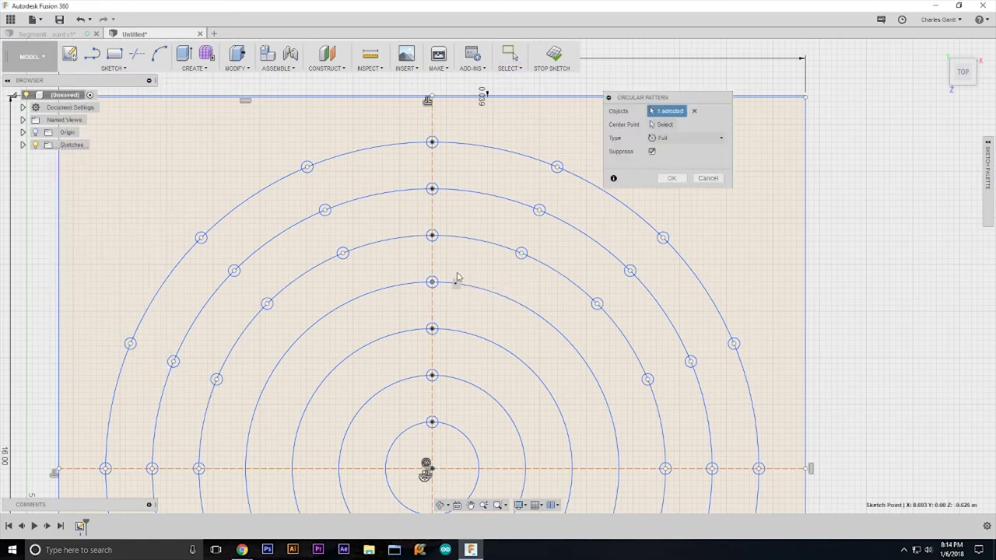
pyautogui.click(609, 257)
pyautogui.write('16')
pyautogui.press('Return')
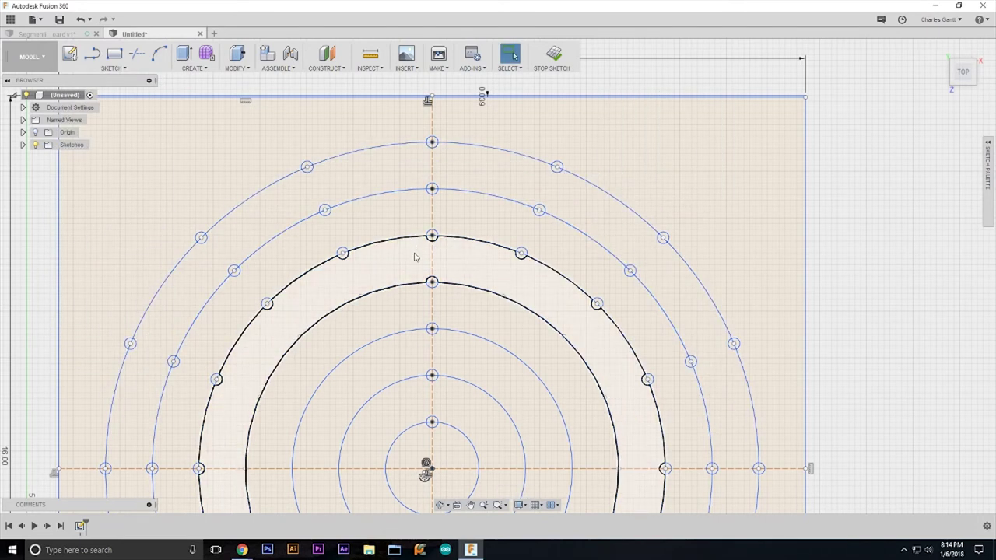
pyautogui.click(434, 281)
pyautogui.press('Return')
pyautogui.click(482, 94)
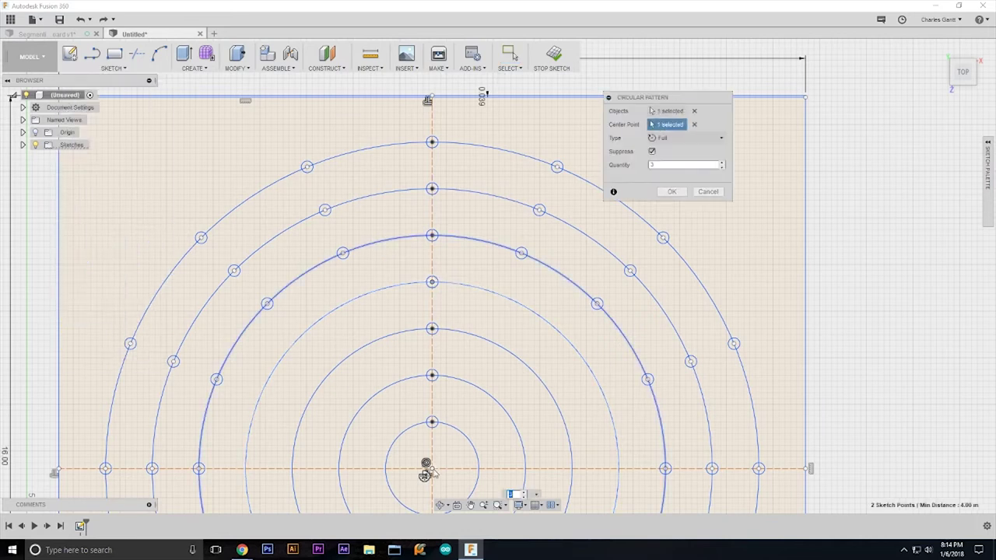
pyautogui.press('Escape')
# Step: Create a full circular pattern of 16 of the small circle on the 8 in circle about the common centre
pyautogui.click(120, 68)
pyautogui.click(89, 312)
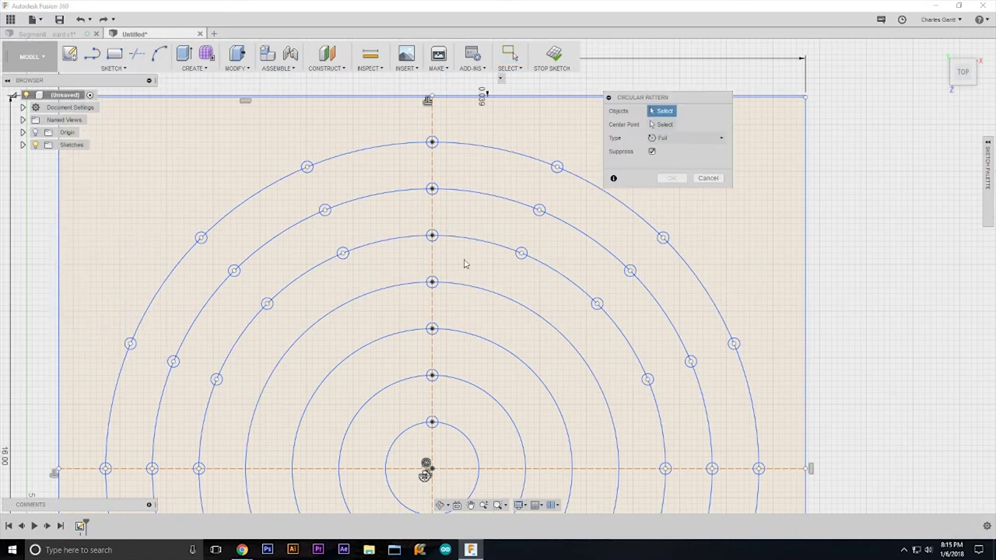
pyautogui.click(432, 282)
pyautogui.click(428, 468)
pyautogui.press('Return')
# Step: Create a full circular pattern of 16 of the small circle on the 6 in circle about the common centre
pyautogui.click(121, 69)
pyautogui.click(90, 312)
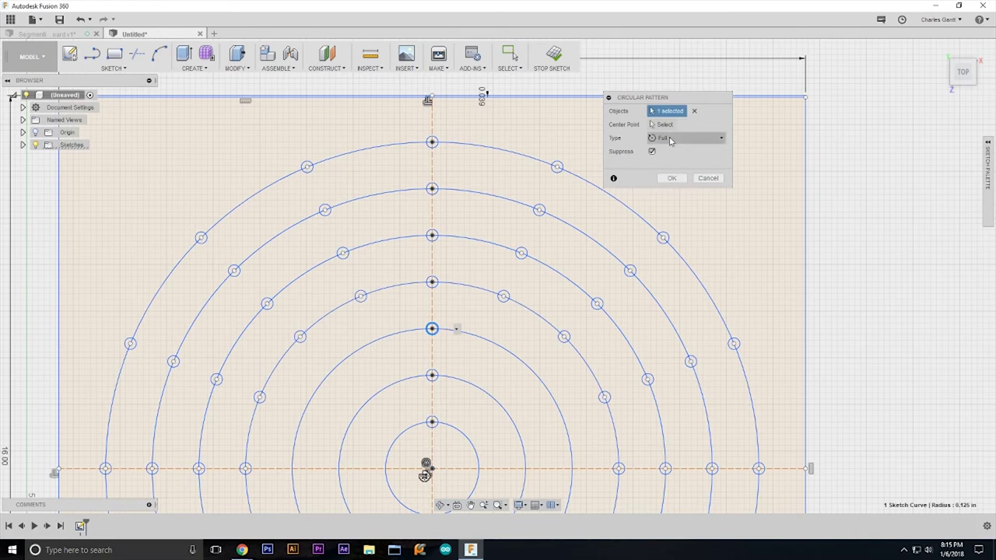
pyautogui.click(432, 328)
pyautogui.click(428, 468)
pyautogui.press('Return')
# Step: Create a full circular pattern of 16 of the small circle on the 4 in circle about the common centre
pyautogui.click(113, 69)
pyautogui.click(90, 312)
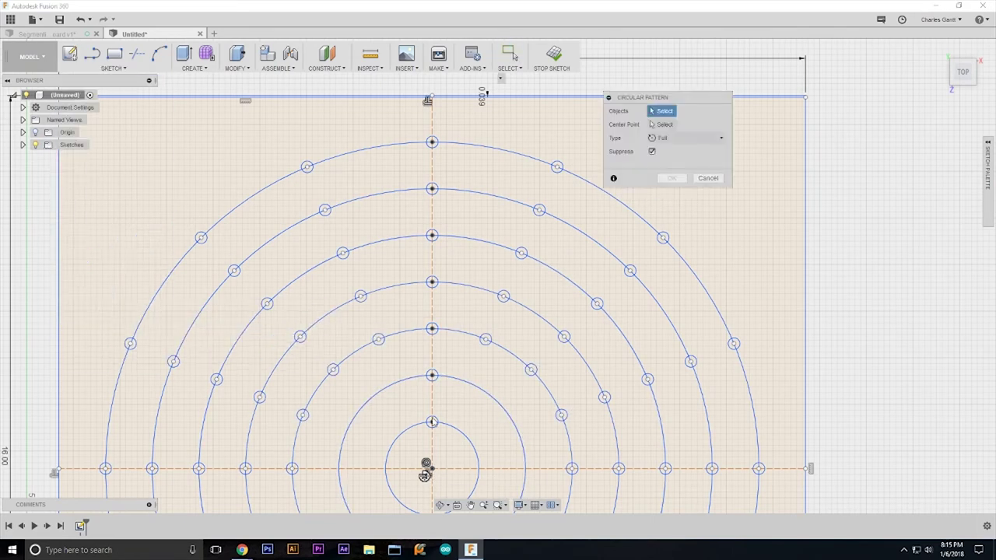
pyautogui.click(432, 375)
pyautogui.click(428, 469)
pyautogui.press('Return')
# Step: Create a full circular pattern of 8 of the small circle on the innermost 2 in circle about the common centre
pyautogui.scroll(-5, 336, 126)
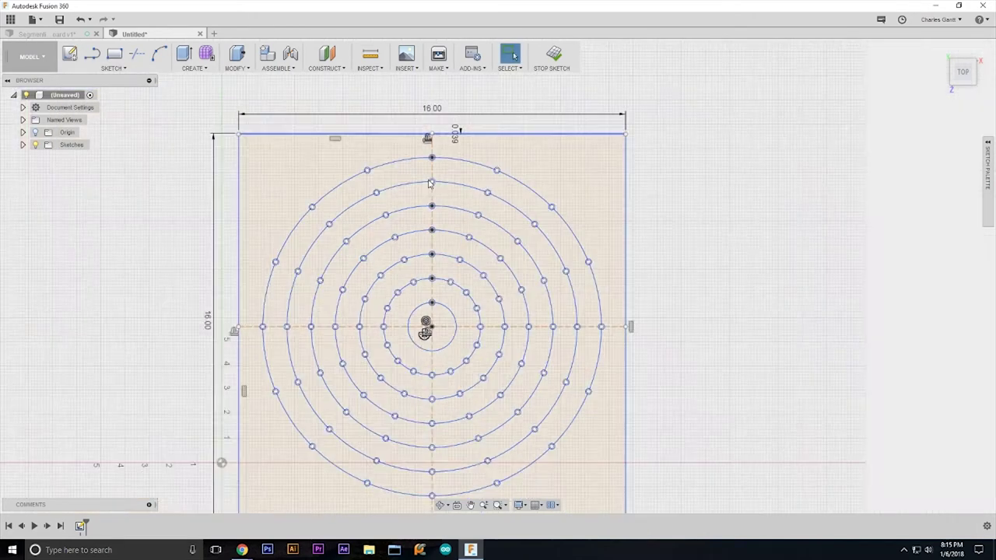
pyautogui.scroll(5, 444, 305)
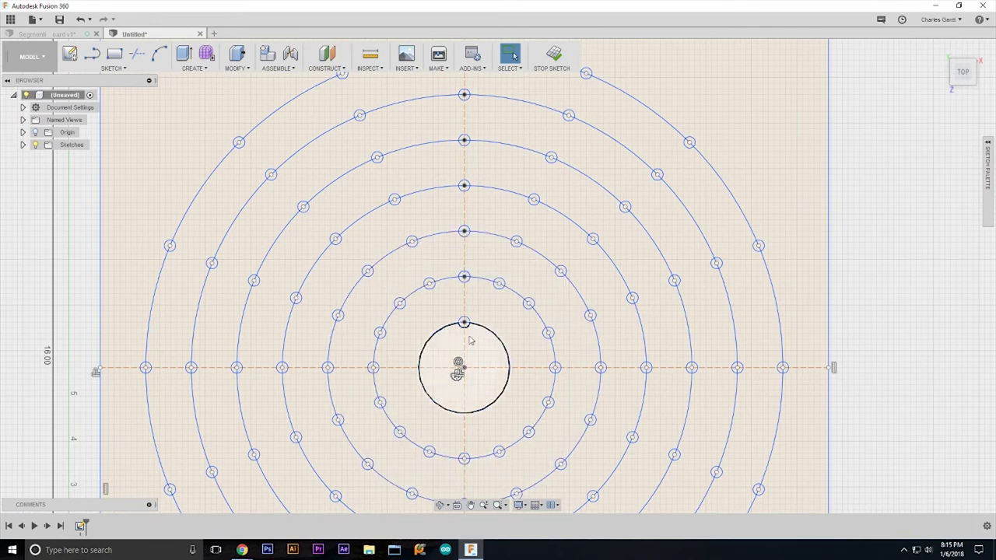
pyautogui.scroll(4, 481, 354)
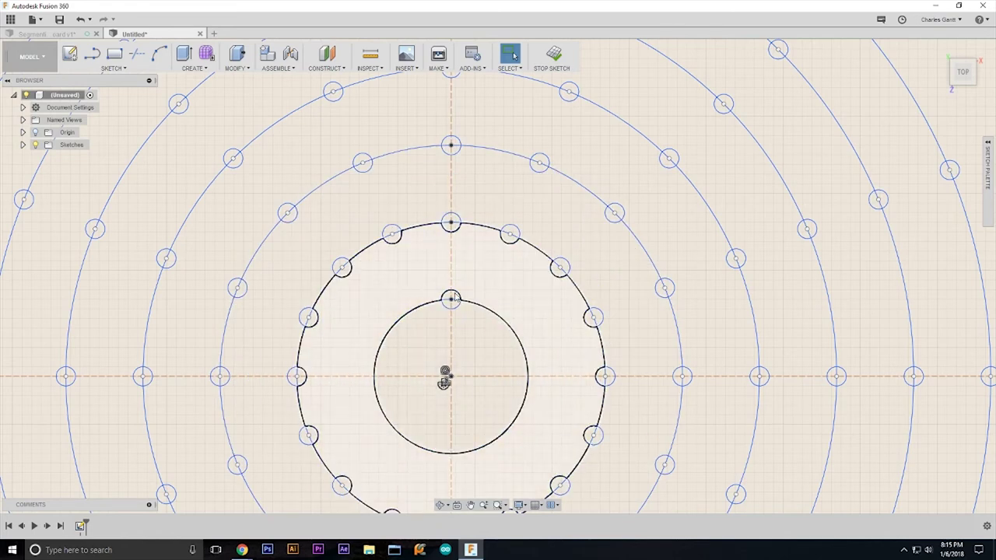
pyautogui.click(113, 68)
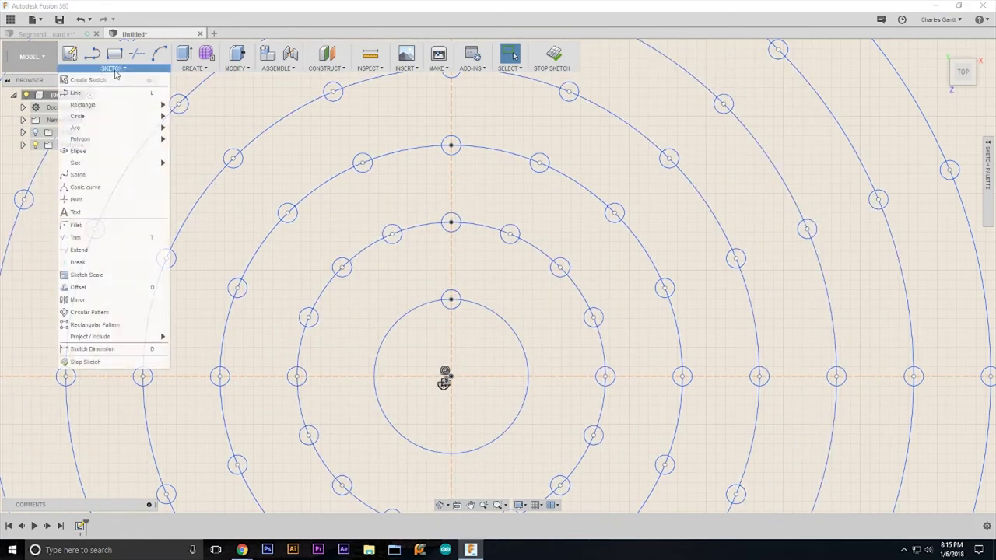
pyautogui.click(128, 313)
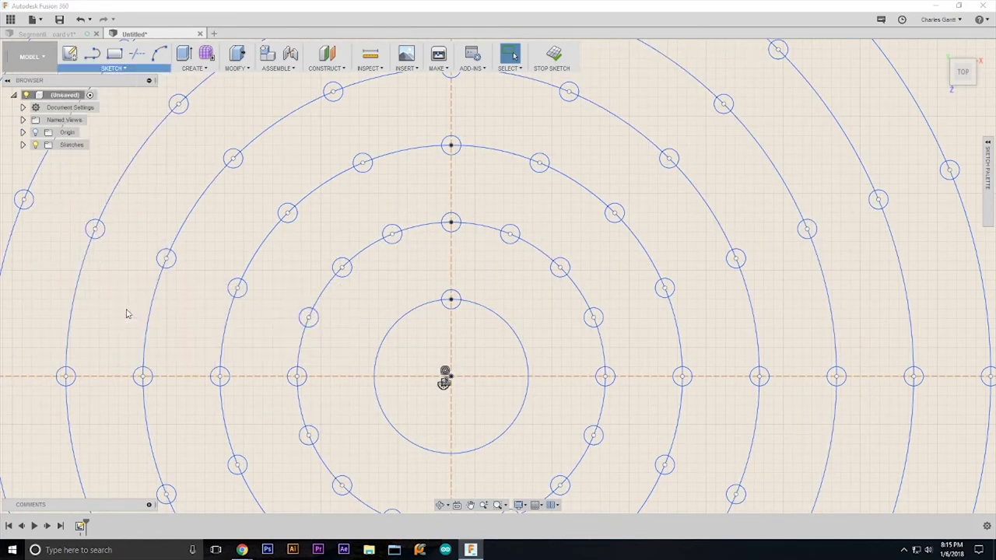
pyautogui.click(461, 297)
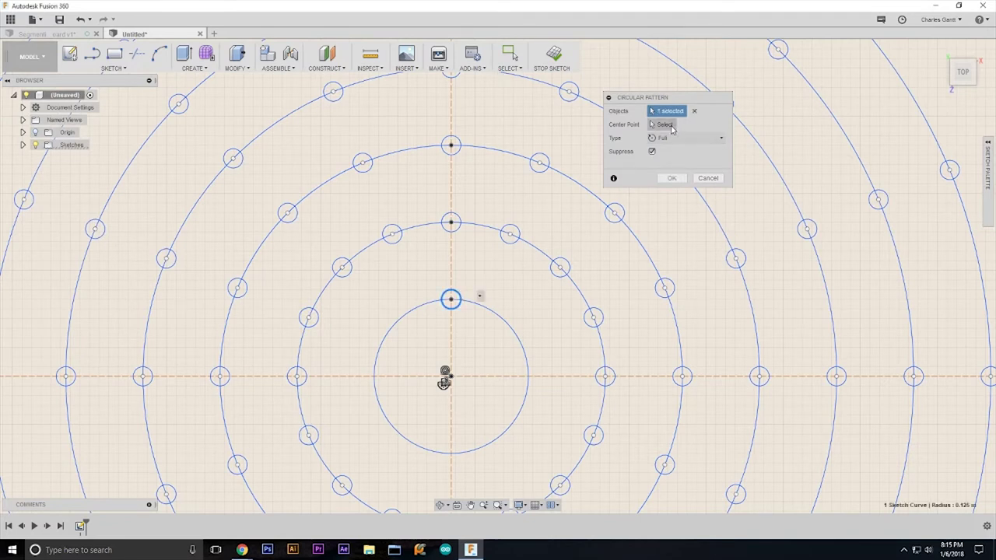
pyautogui.click(671, 126)
pyautogui.click(457, 377)
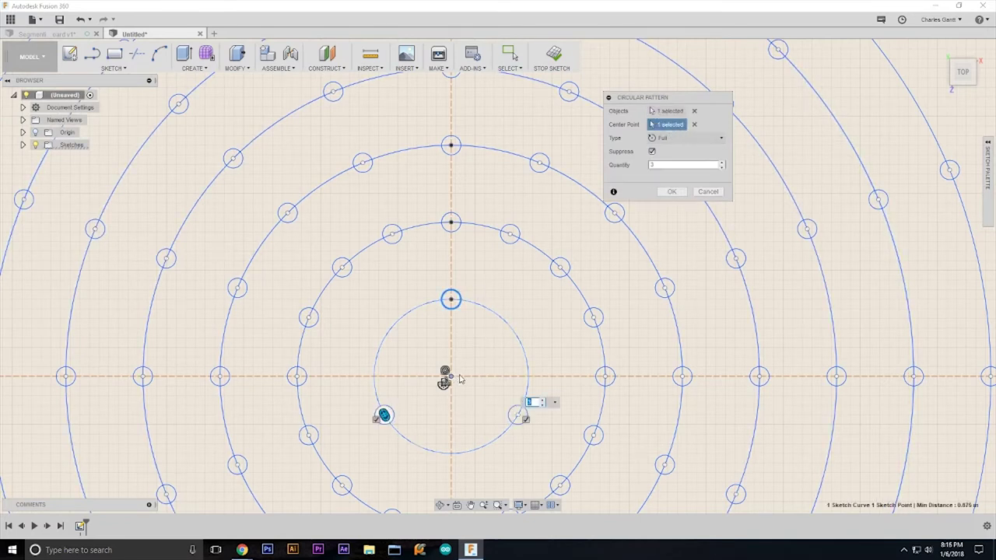
pyautogui.doubleClick(658, 165)
pyautogui.write('8')
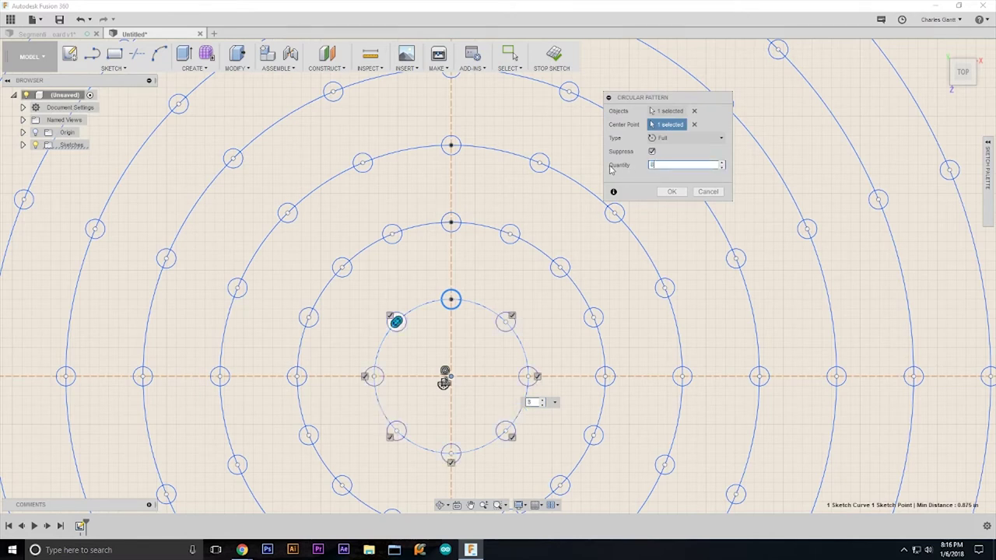
pyautogui.press('Return')
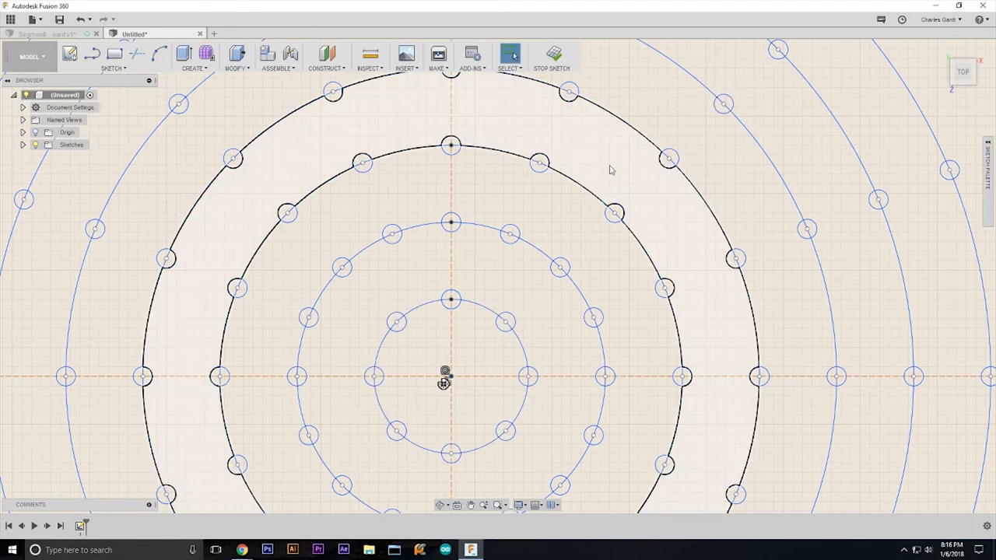
pyautogui.scroll(-6, 559, 259)
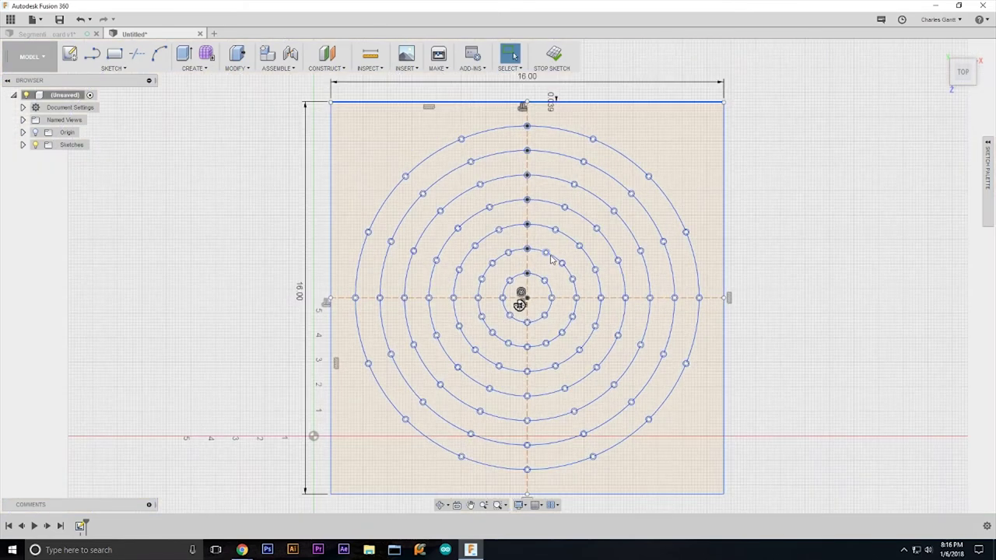
# Step: Draw a 0.3125 in diameter circle at the common centre of the concentric rings
pyautogui.scroll(5, 564, 259)
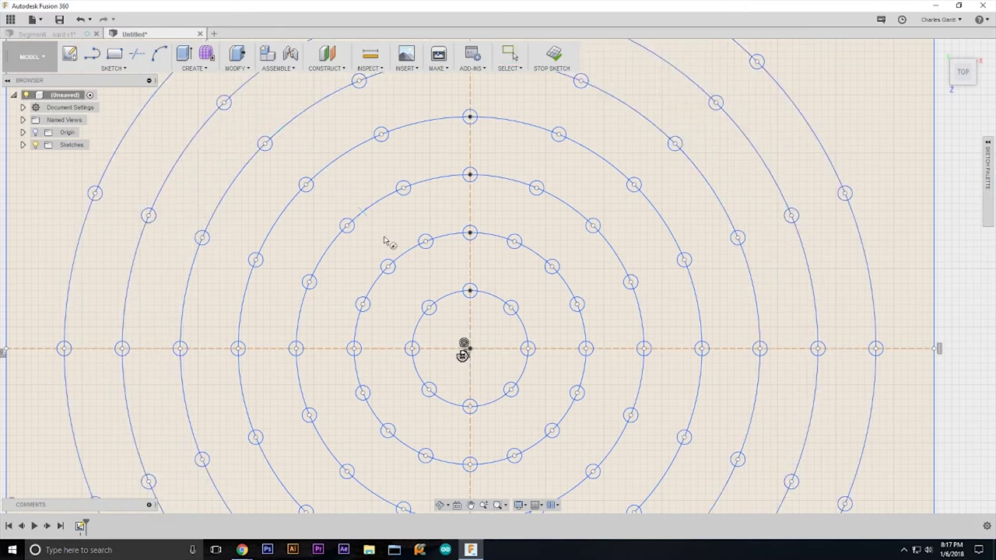
pyautogui.press('c')
pyautogui.click(470, 348)
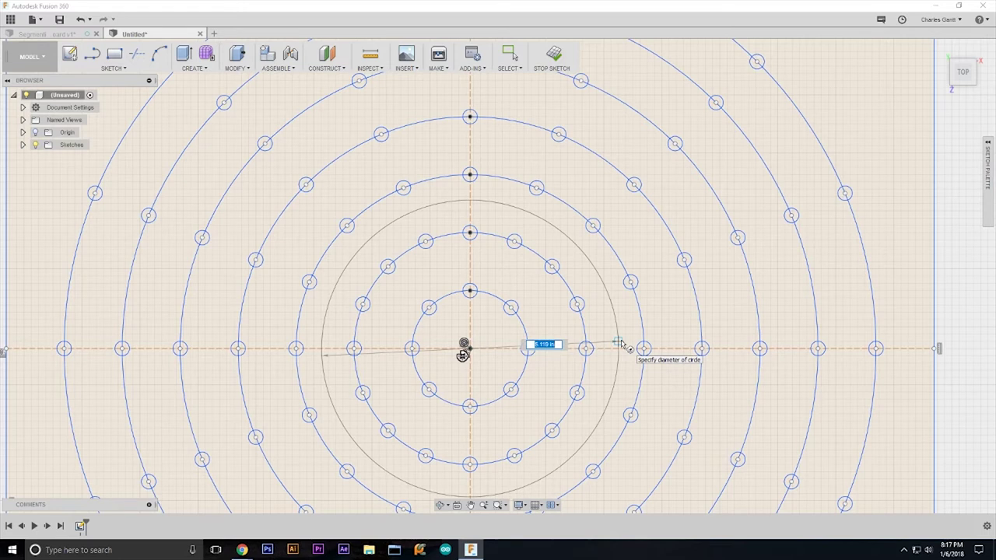
pyautogui.press('BackSpace')
pyautogui.write('.3125')
pyautogui.press('Return')
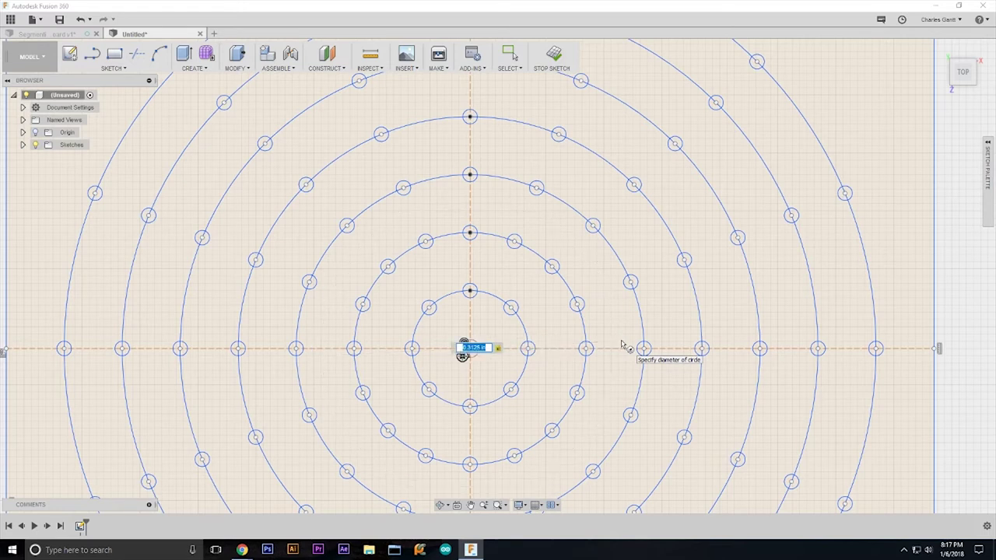
pyautogui.press('Escape')
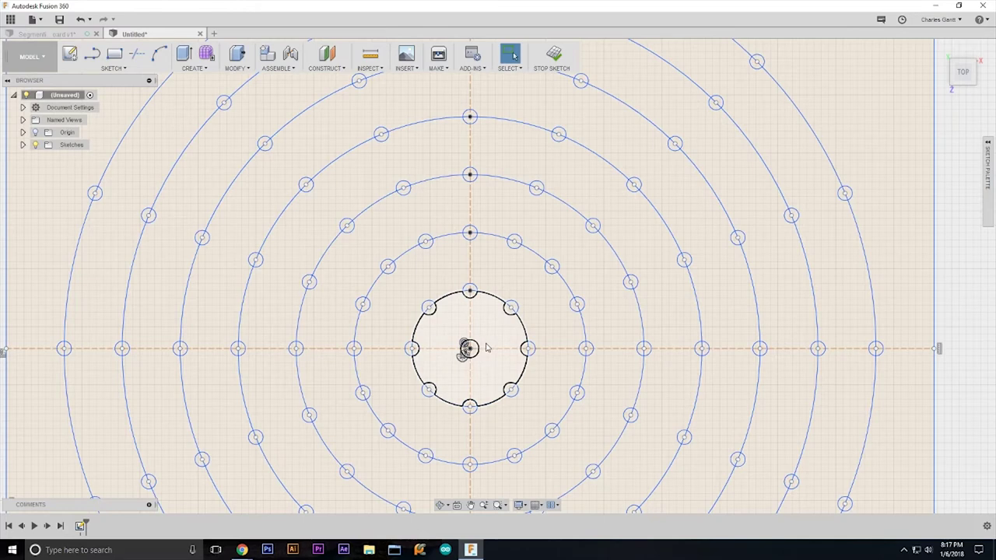
# Step: Examine how the concentric circles and the vertical centre line cross the small holes and divide the sketch profiles
pyautogui.scroll(8, 482, 357)
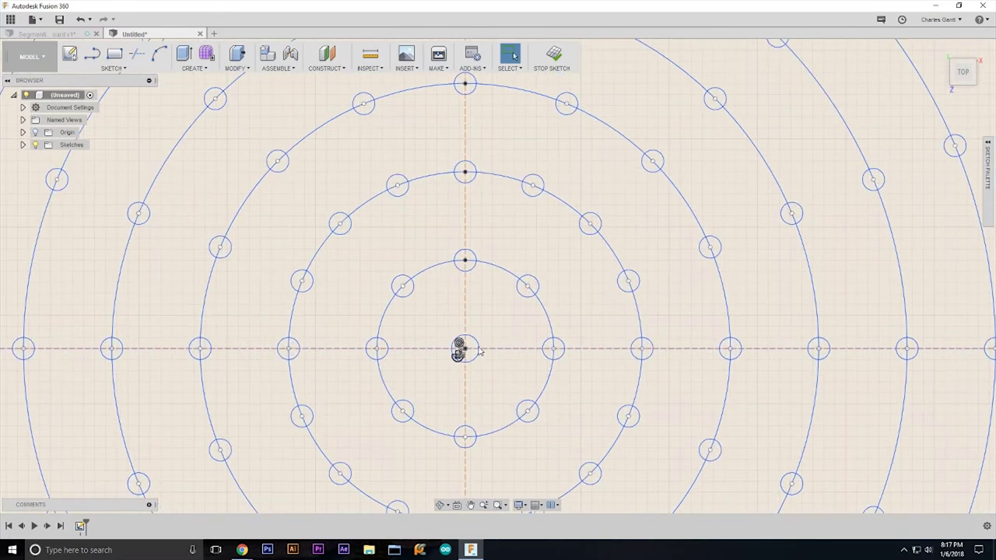
pyautogui.scroll(-10, 480, 351)
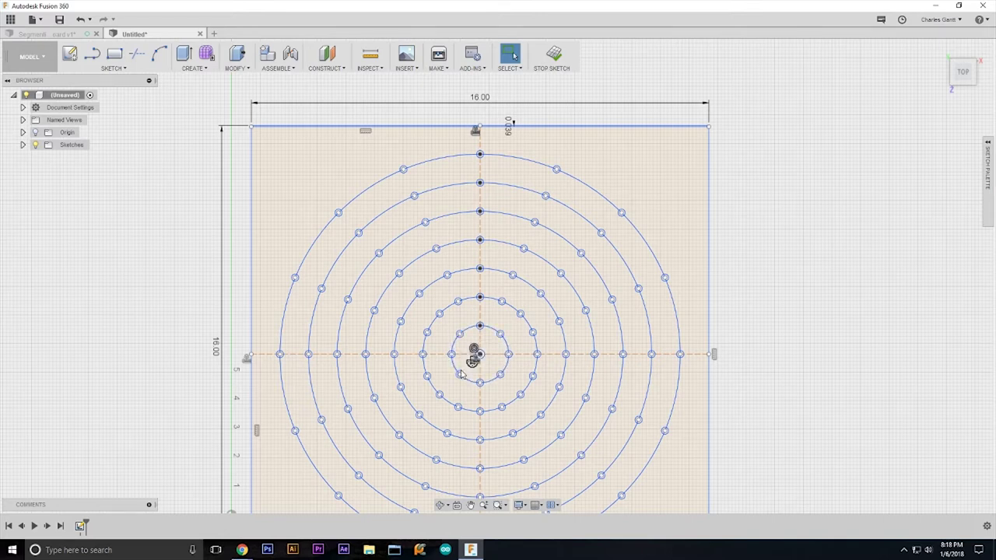
pyautogui.scroll(-2, 490, 233)
pyautogui.scroll(5, 490, 189)
pyautogui.scroll(4, 493, 188)
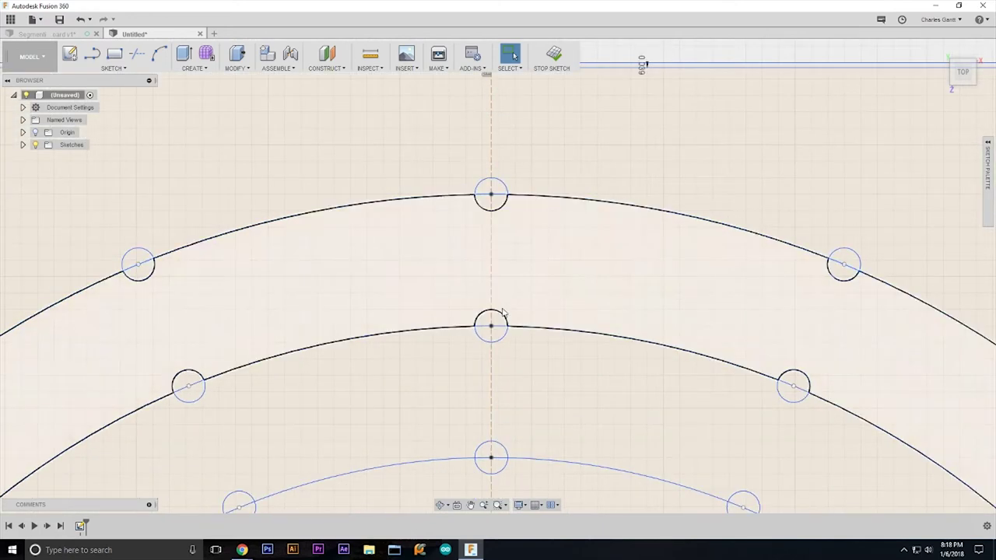
pyautogui.click(484, 442)
pyautogui.scroll(3, 383, 377)
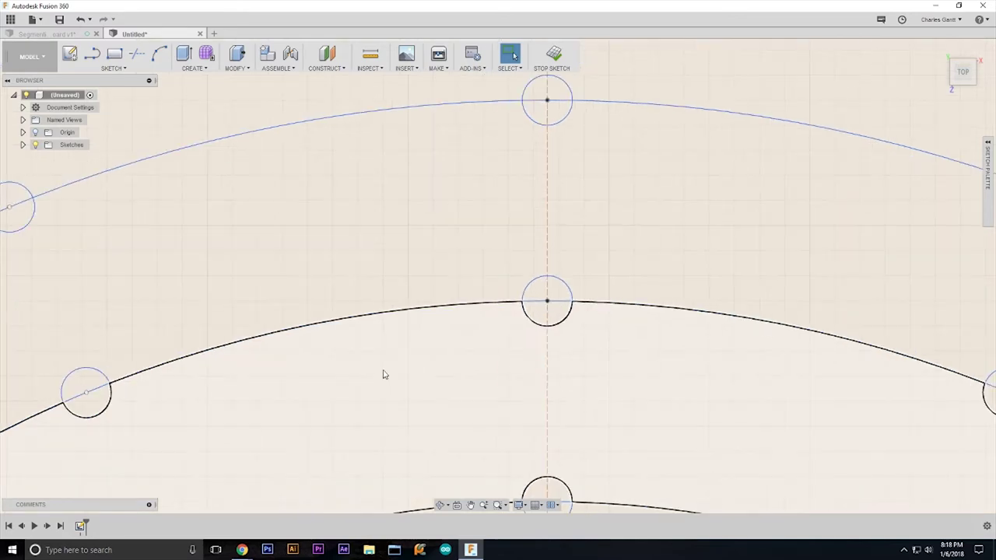
pyautogui.scroll(-4, 396, 376)
pyautogui.scroll(-6, 464, 298)
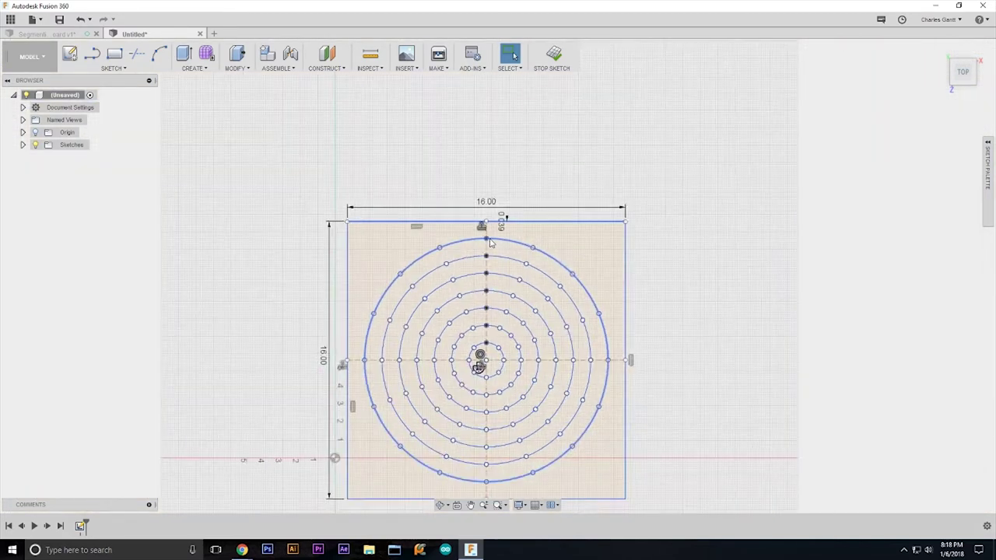
# Step: Delete the vertical and horizontal construction centre lines that cross the square
pyautogui.scroll(4, 484, 292)
pyautogui.scroll(2, 484, 292)
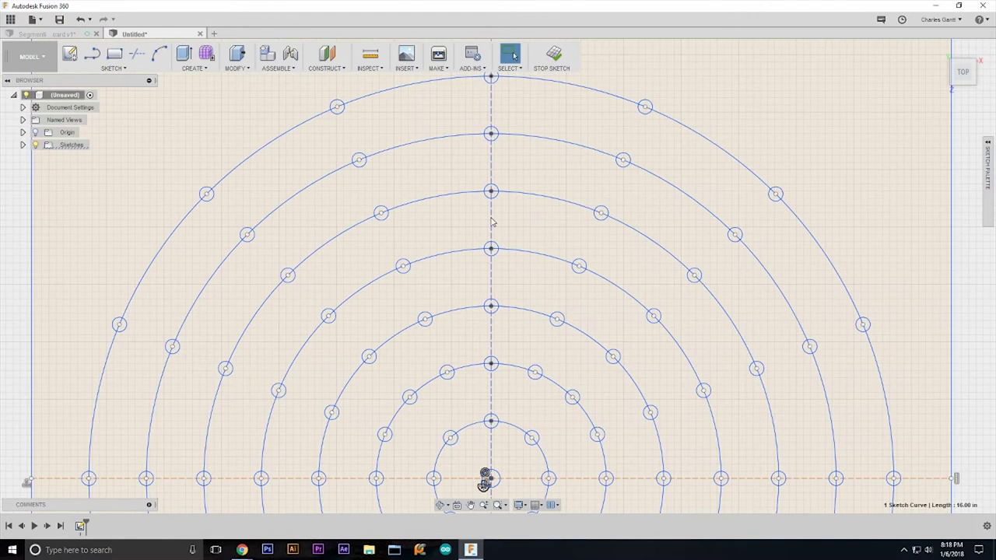
pyautogui.click(489, 223)
pyautogui.scroll(3, 491, 217)
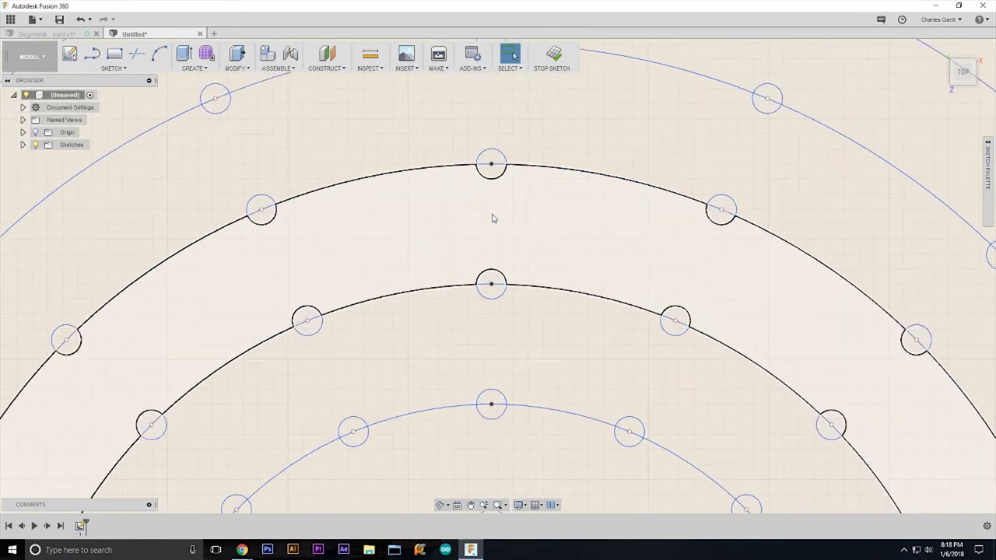
pyautogui.scroll(-4, 556, 207)
pyautogui.scroll(-3, 557, 206)
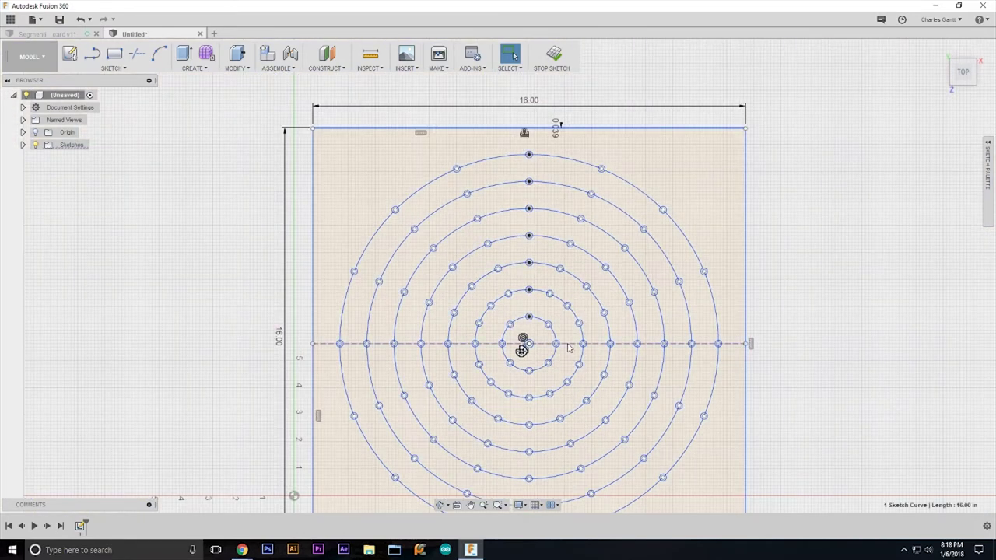
pyautogui.scroll(3, 467, 182)
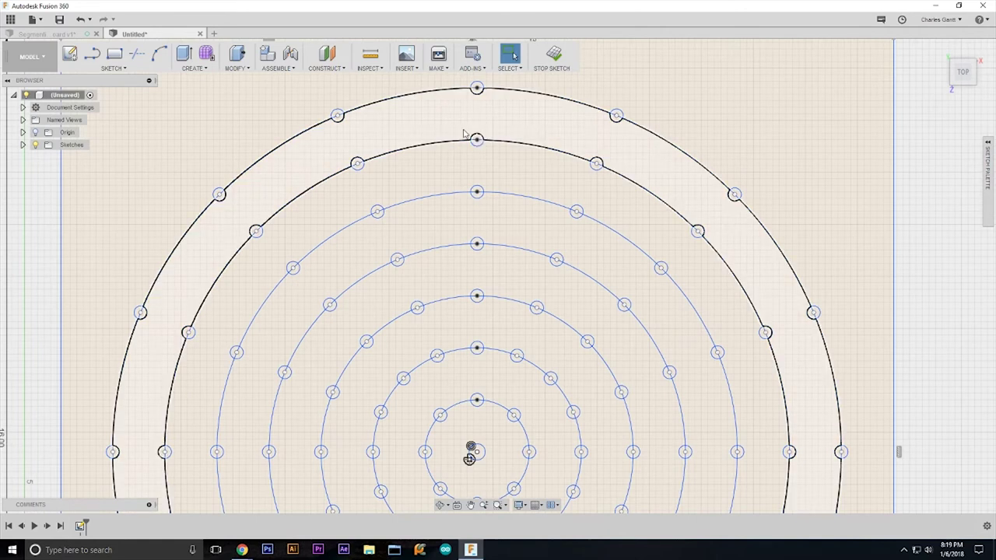
# Step: Trim the segments of all seven concentric circles that cross the topmost row of holes
pyautogui.press('t')
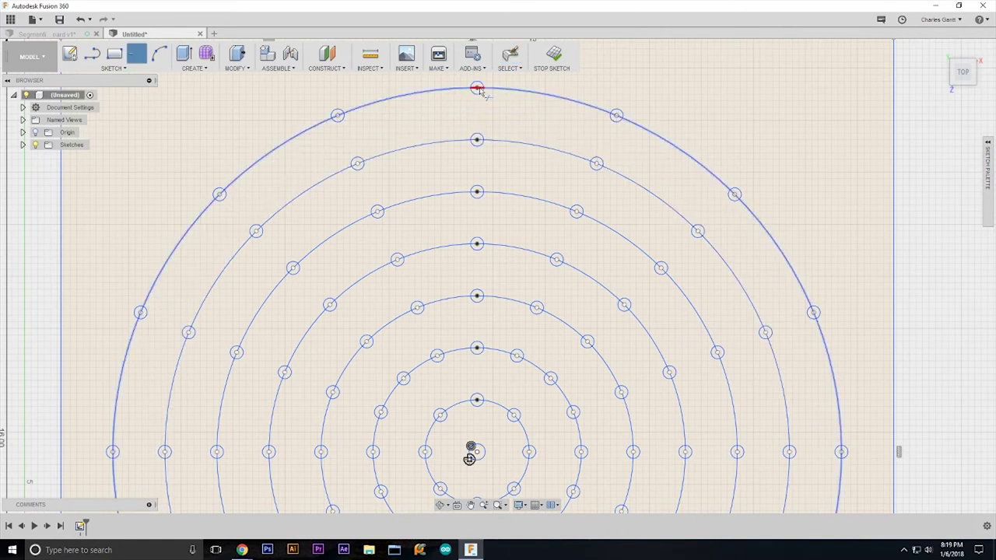
pyautogui.click(477, 115)
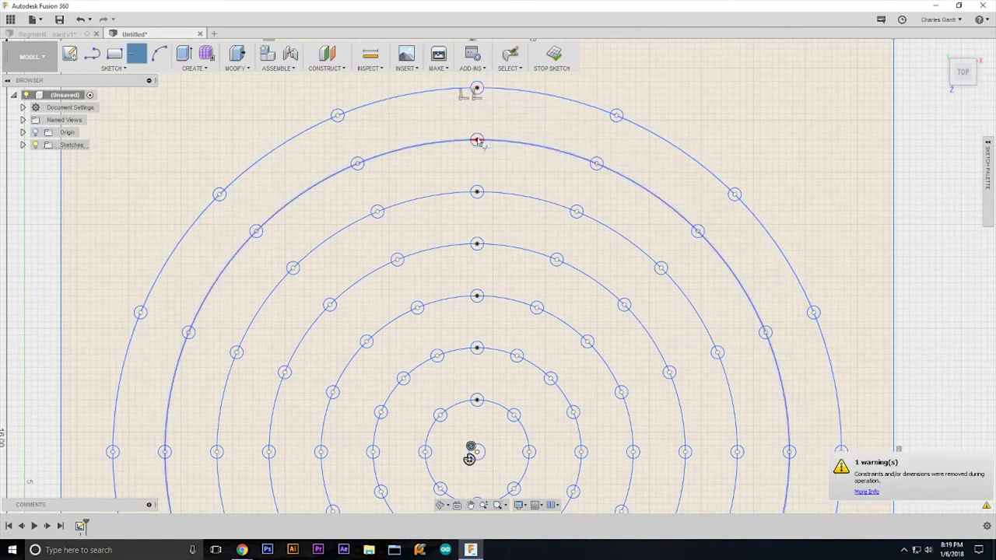
pyautogui.click(478, 142)
pyautogui.click(479, 194)
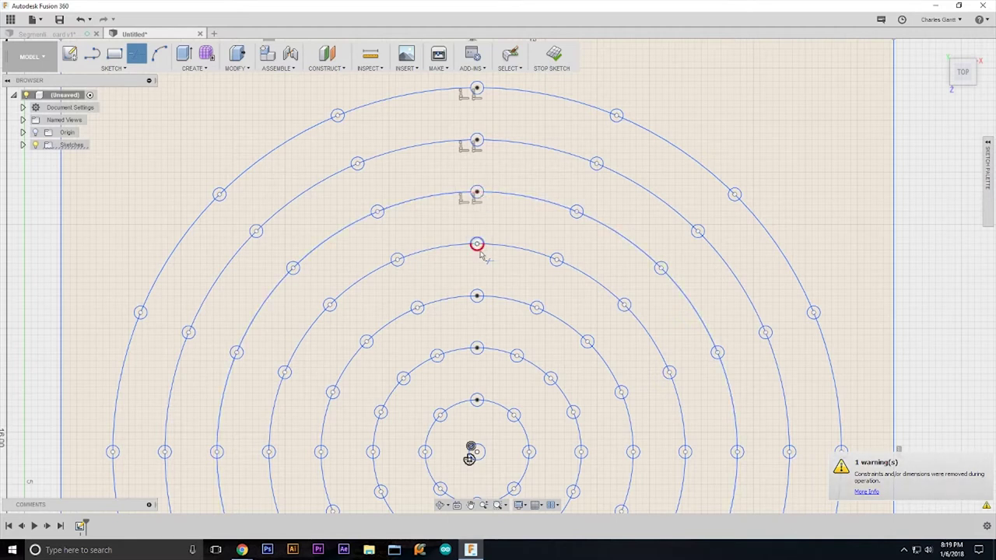
pyautogui.click(477, 246)
pyautogui.click(478, 298)
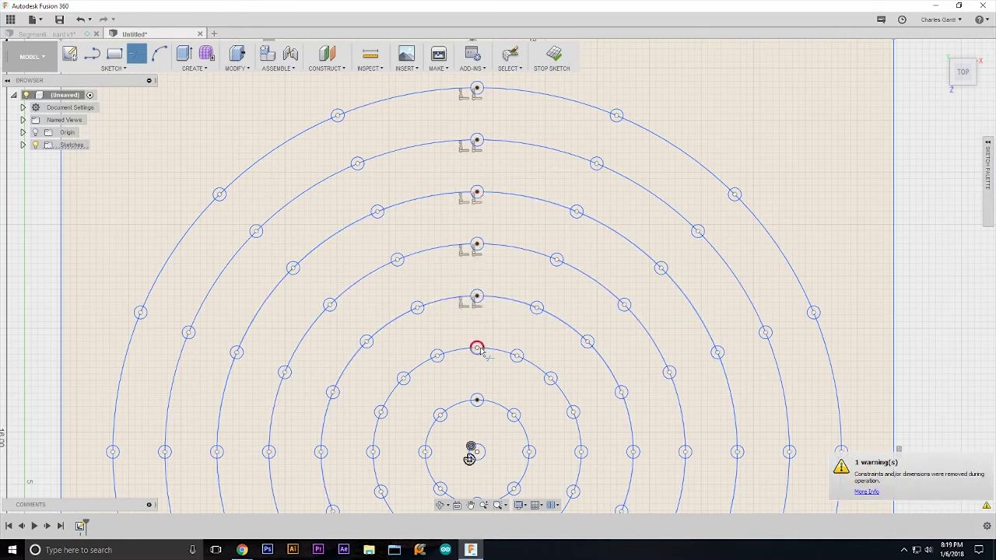
pyautogui.click(477, 349)
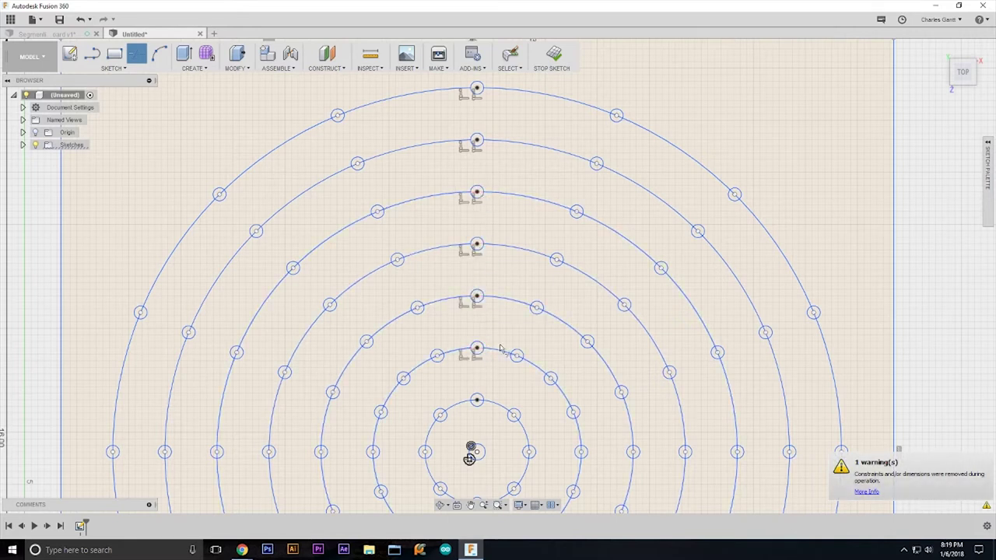
pyautogui.click(477, 403)
# Step: Trim the concentric circle segments crossing the row of holes just right of the top row
pyautogui.click(518, 357)
pyautogui.click(514, 416)
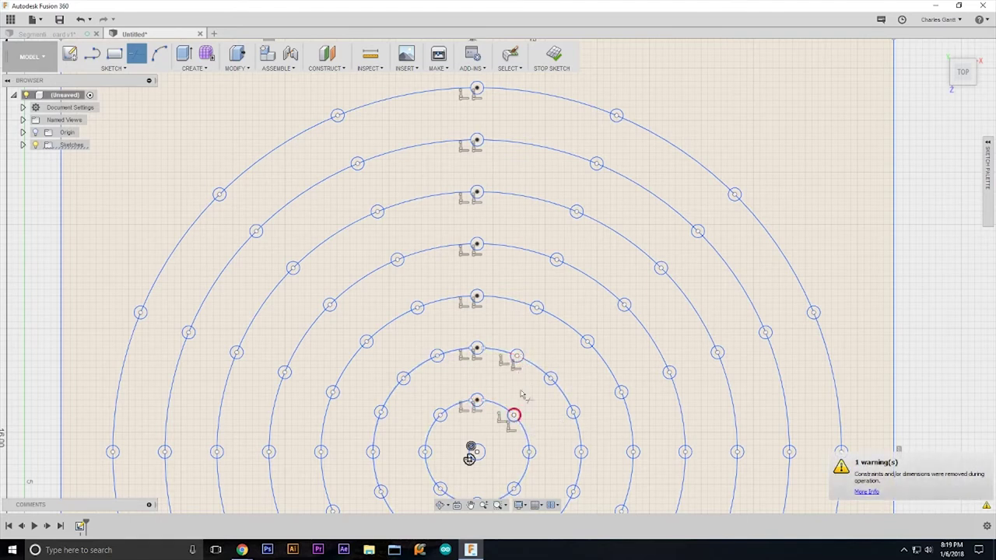
pyautogui.click(537, 308)
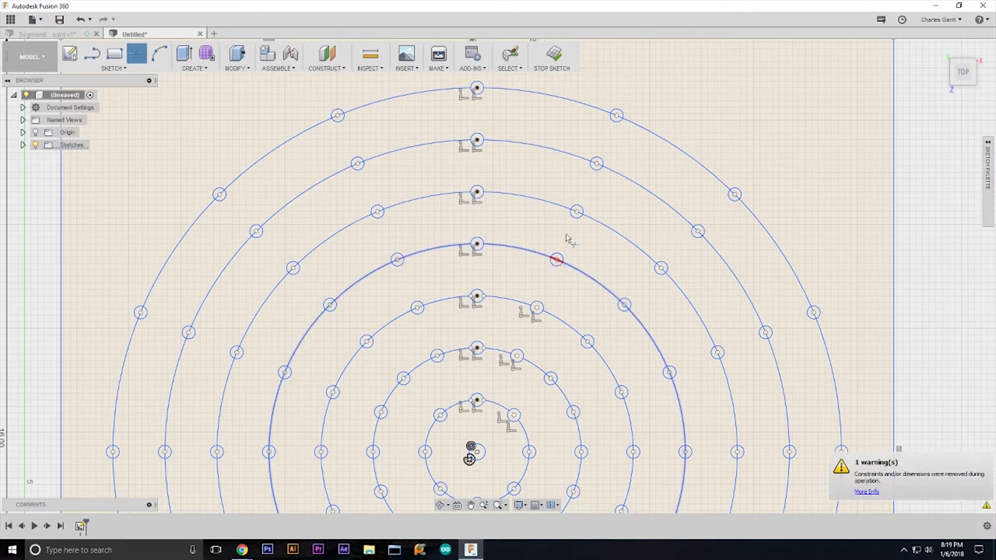
pyautogui.click(557, 260)
pyautogui.click(576, 211)
pyautogui.click(597, 164)
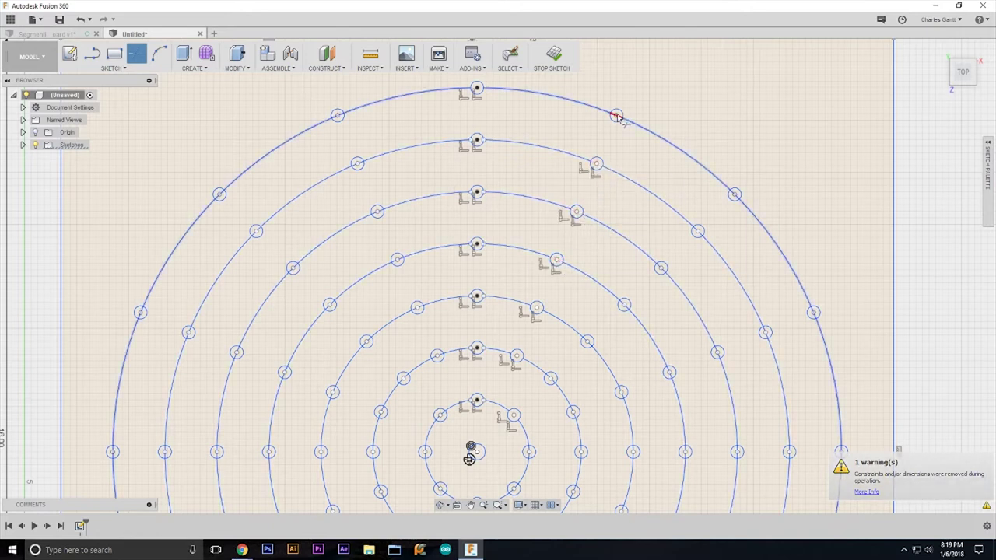
pyautogui.click(616, 115)
# Step: Trim the concentric circle segments crossing the row of holes just left of the top row
pyautogui.click(337, 116)
pyautogui.click(356, 163)
pyautogui.click(376, 212)
pyautogui.click(397, 260)
pyautogui.click(417, 308)
pyautogui.click(437, 356)
pyautogui.click(459, 407)
# Step: Trim the circle segments crossing the upper-left diagonal row of holes on the 4 to 14 in circles
pyautogui.click(402, 379)
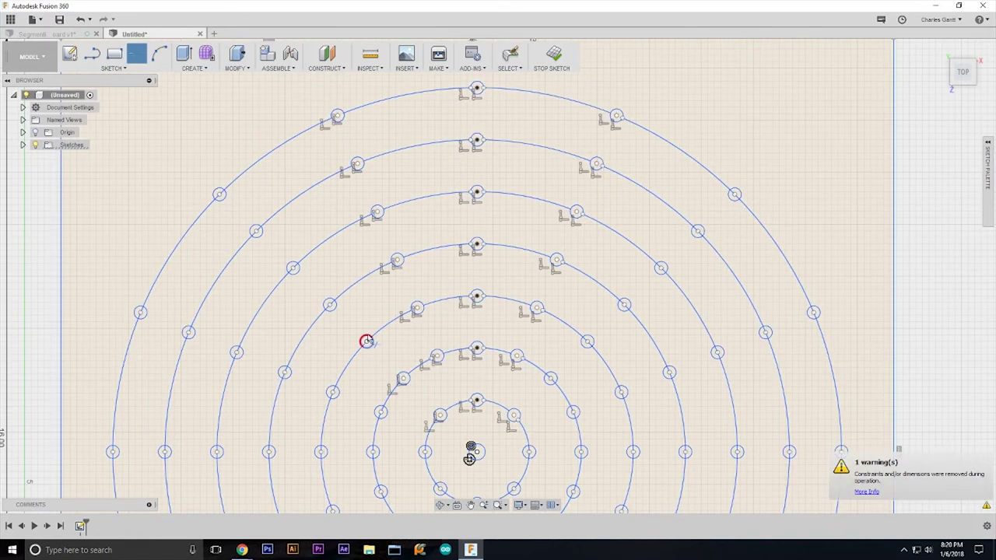
pyautogui.click(366, 342)
pyautogui.click(330, 305)
pyautogui.click(292, 267)
pyautogui.click(256, 231)
pyautogui.click(219, 193)
# Step: Trim the circle segments crossing the row of holes just above the left horizontal row
pyautogui.click(188, 333)
pyautogui.press('t')
pyautogui.click(285, 372)
pyautogui.click(332, 391)
pyautogui.click(381, 411)
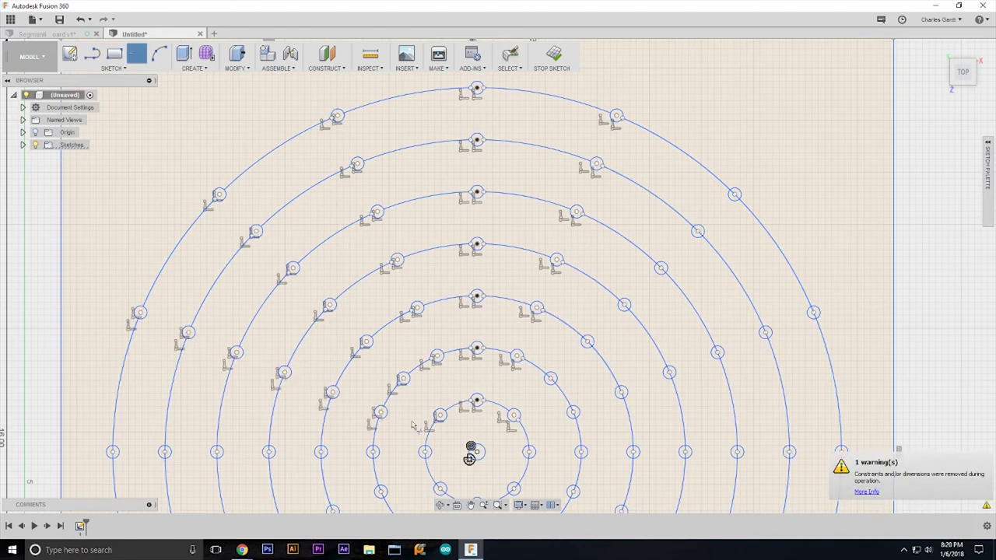
# Step: Trim the concentric circle segments crossing the holes along the left horizontal row
pyautogui.click(425, 451)
pyautogui.click(373, 451)
pyautogui.click(269, 451)
pyautogui.click(164, 451)
# Step: Trim the circle segments crossing the holes just below the left horizontal row and along the lower-left diagonal
pyautogui.scroll(-3, 113, 453)
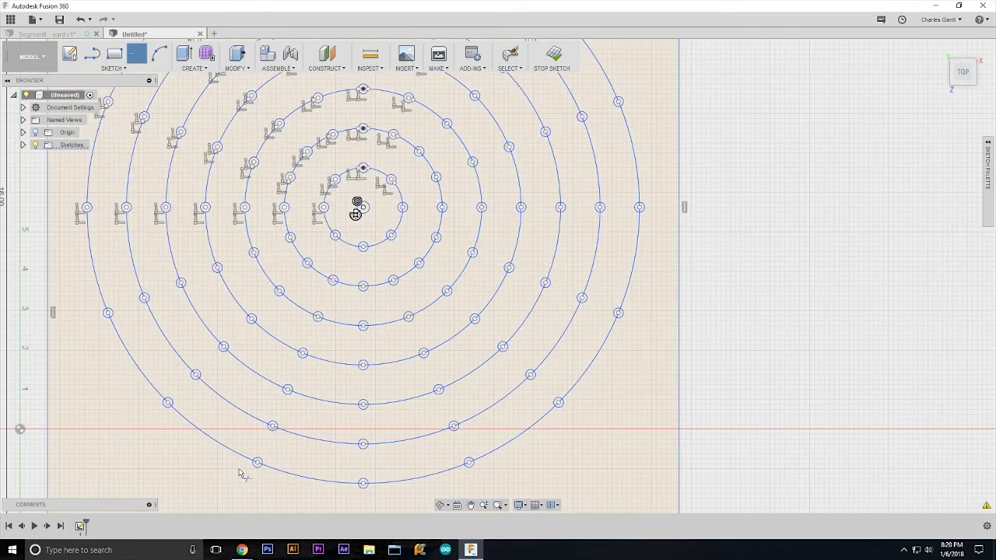
pyautogui.click(193, 372)
pyautogui.click(200, 317)
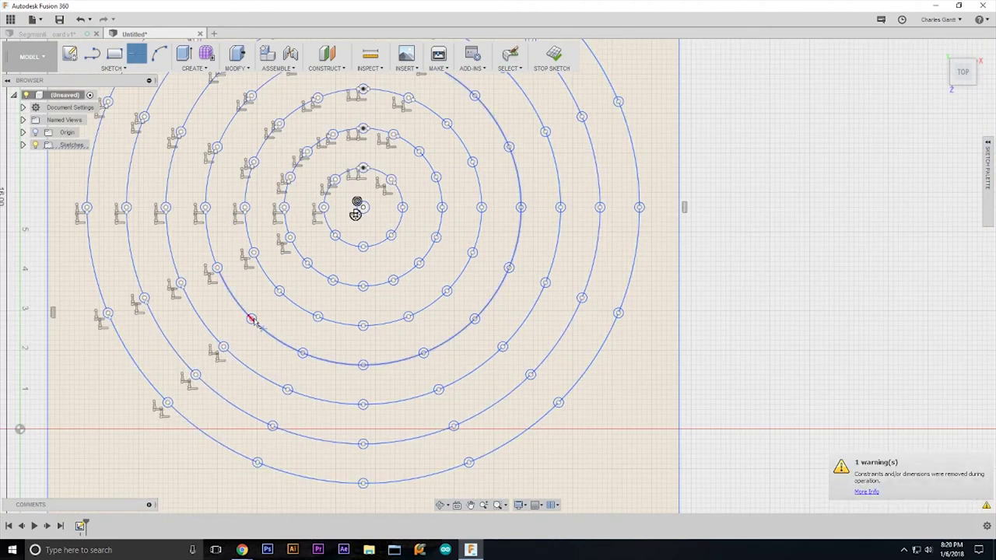
pyautogui.click(232, 296)
pyautogui.click(265, 273)
pyautogui.click(320, 273)
# Step: Trim the circle segments crossing the bottom vertical row of holes and the row just left of it
pyautogui.click(348, 243)
pyautogui.click(348, 284)
pyautogui.click(340, 323)
pyautogui.click(340, 361)
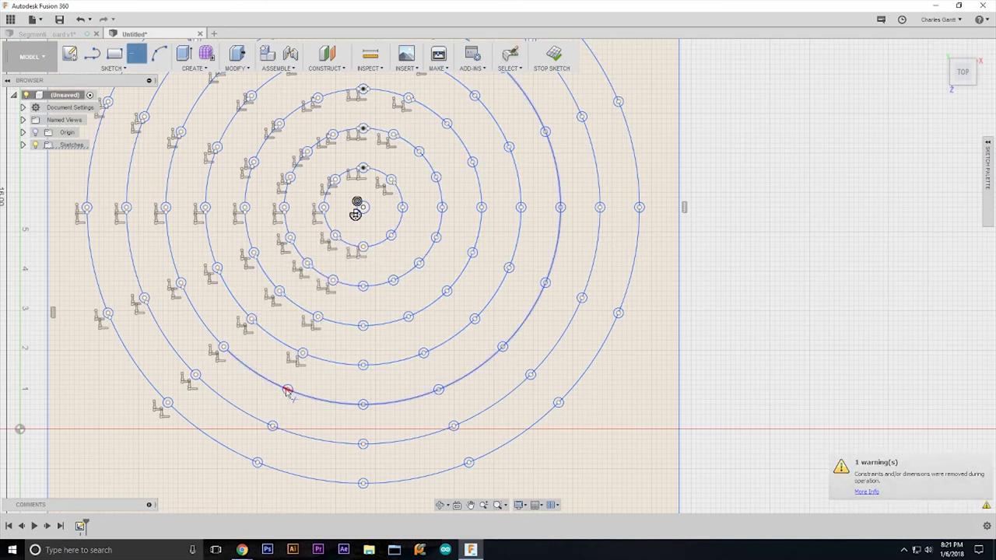
pyautogui.click(324, 401)
pyautogui.click(317, 440)
pyautogui.click(310, 480)
pyautogui.click(363, 288)
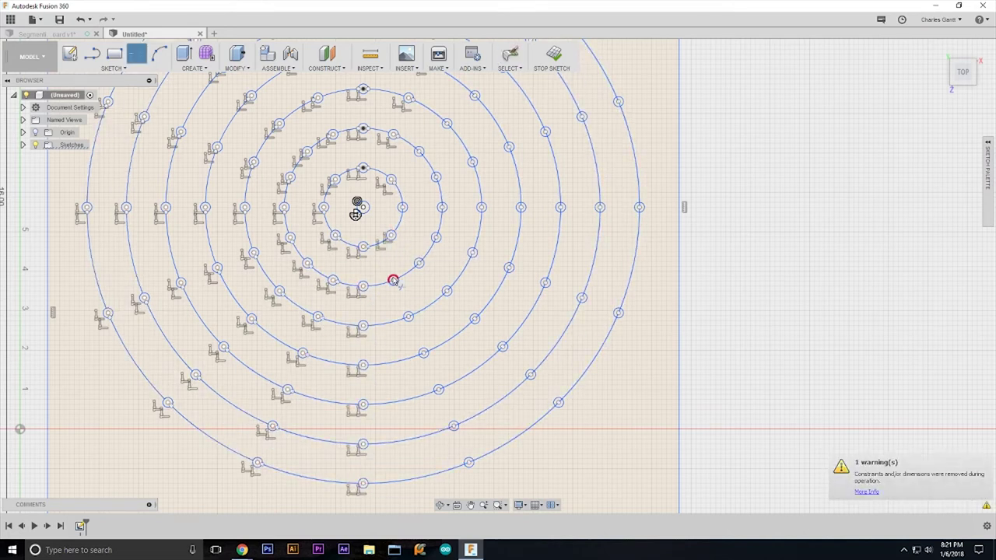
# Step: Trim the circle segments crossing the row of holes just right of the bottom vertical row
pyautogui.click(385, 323)
pyautogui.click(397, 361)
pyautogui.click(406, 400)
pyautogui.click(420, 439)
pyautogui.click(468, 465)
# Step: Trim the circle segments crossing the lower-right diagonal row of holes
pyautogui.click(519, 385)
pyautogui.click(503, 348)
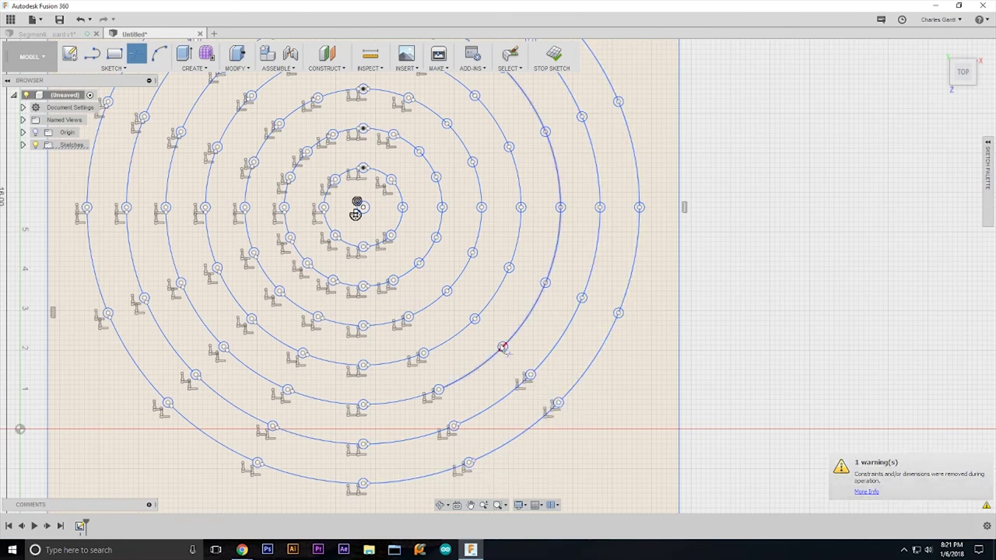
pyautogui.click(474, 320)
pyautogui.click(445, 294)
pyautogui.click(421, 267)
# Step: Trim the circle segments crossing the right horizontal row of holes and the row just below it
pyautogui.click(476, 238)
pyautogui.click(513, 249)
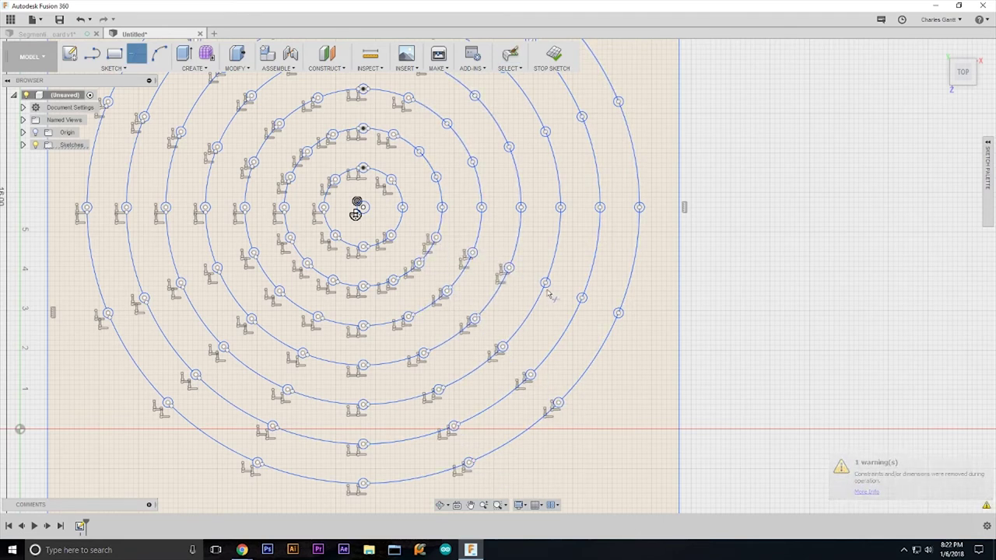
pyautogui.click(551, 258)
pyautogui.click(589, 269)
pyautogui.click(627, 279)
pyautogui.click(438, 228)
# Step: Trim the circle segments crossing the row of holes just above the right horizontal row
pyautogui.click(433, 178)
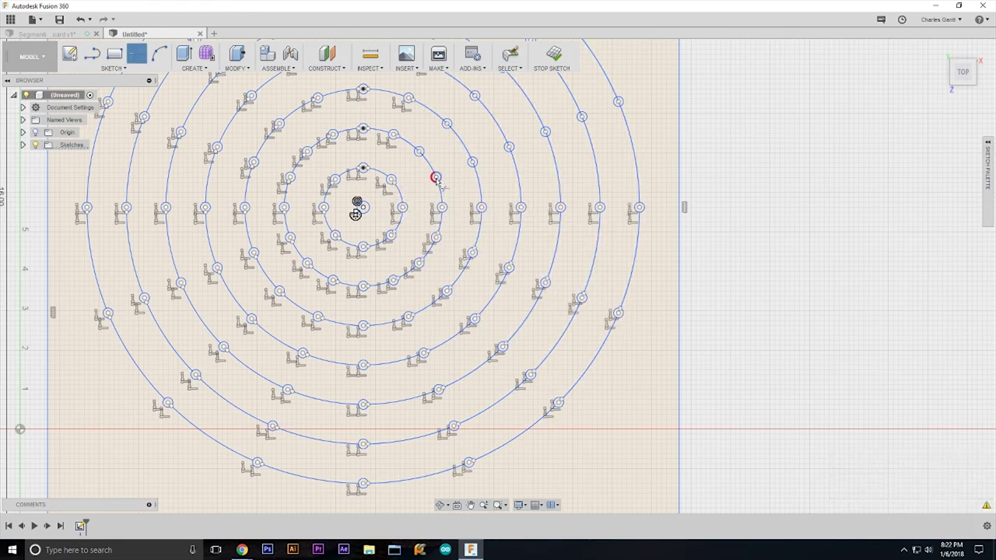
pyautogui.click(472, 160)
pyautogui.click(508, 148)
pyautogui.click(544, 133)
pyautogui.click(581, 118)
# Step: Trim the circle segments crossing the upper-right diagonal row of holes
pyautogui.scroll(-3, 562, 97)
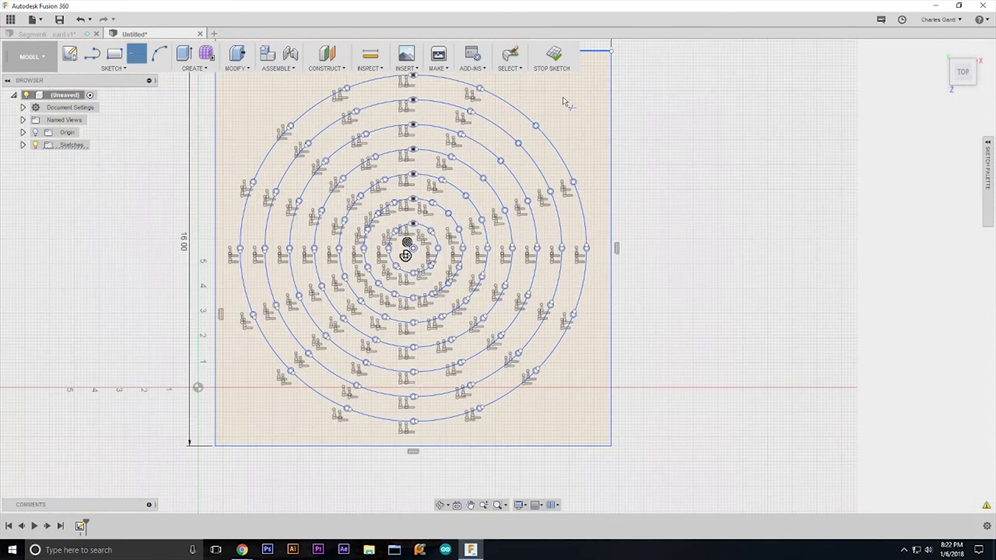
pyautogui.scroll(4, 563, 96)
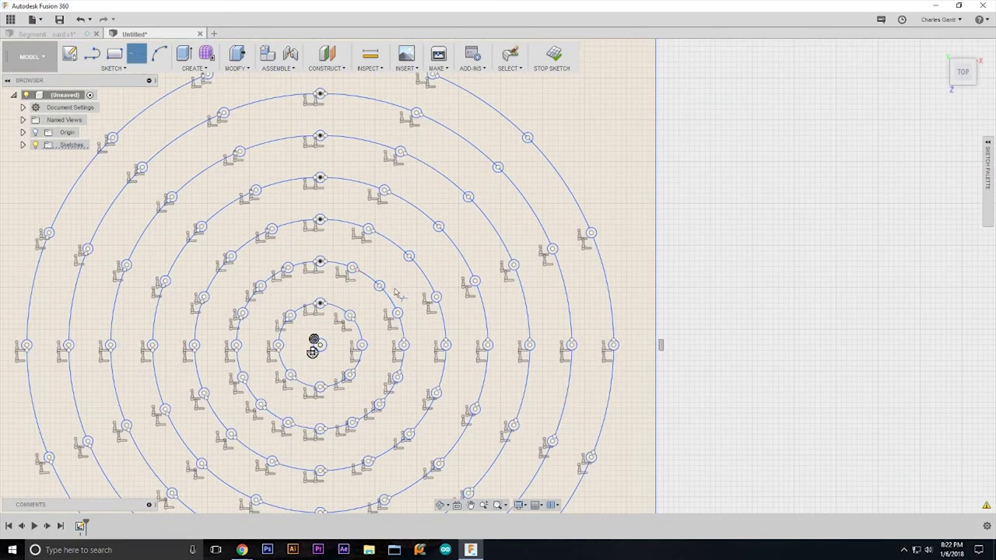
pyautogui.click(421, 276)
pyautogui.click(381, 289)
pyautogui.click(410, 258)
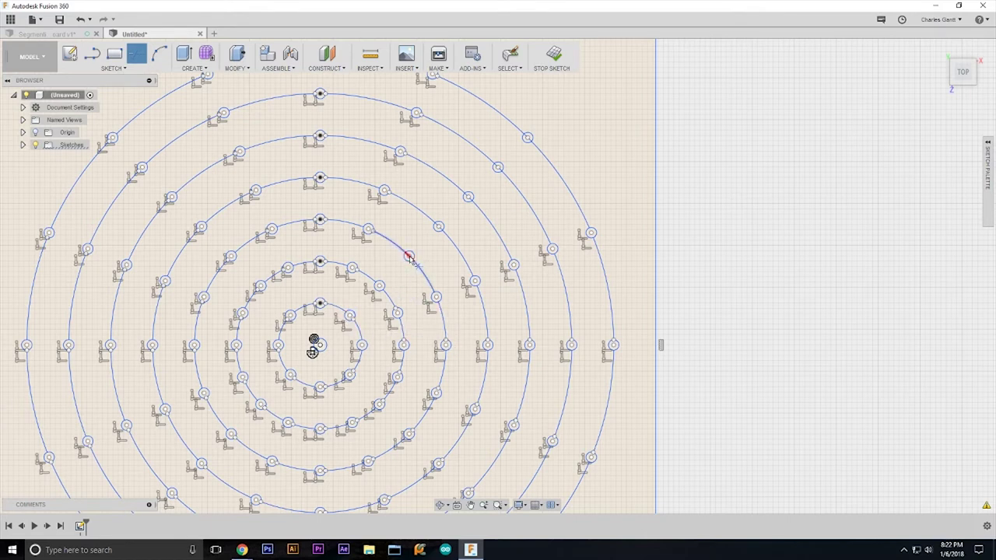
pyautogui.click(439, 227)
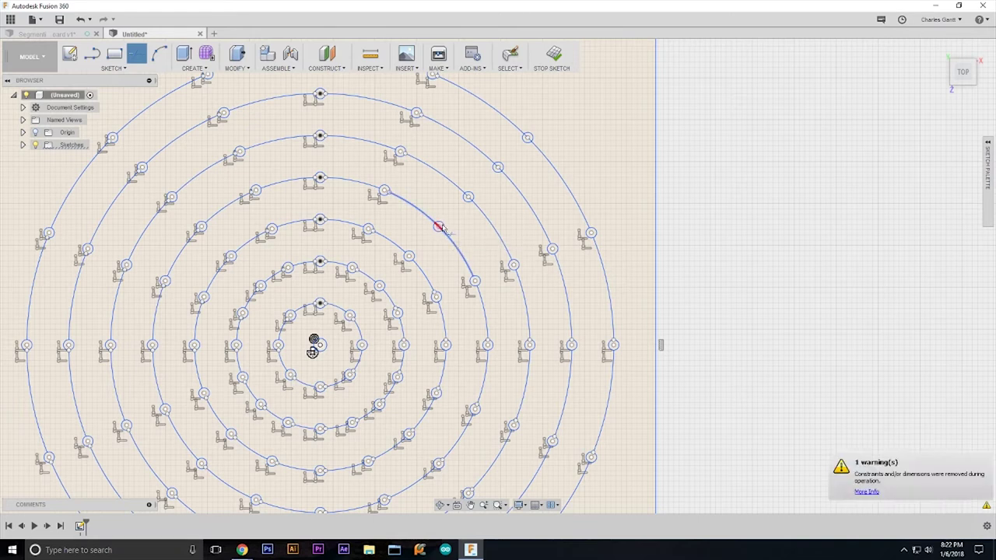
pyautogui.click(468, 197)
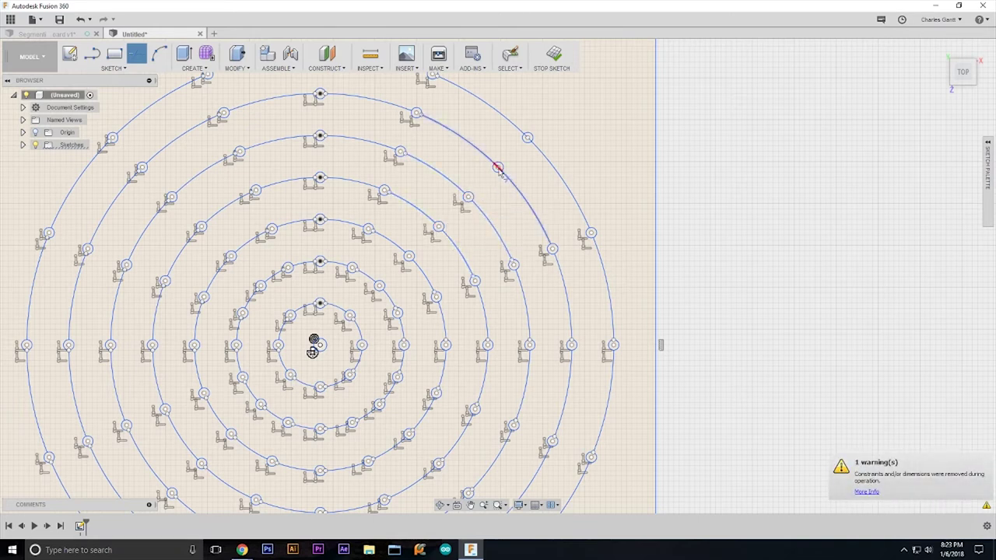
pyautogui.click(510, 164)
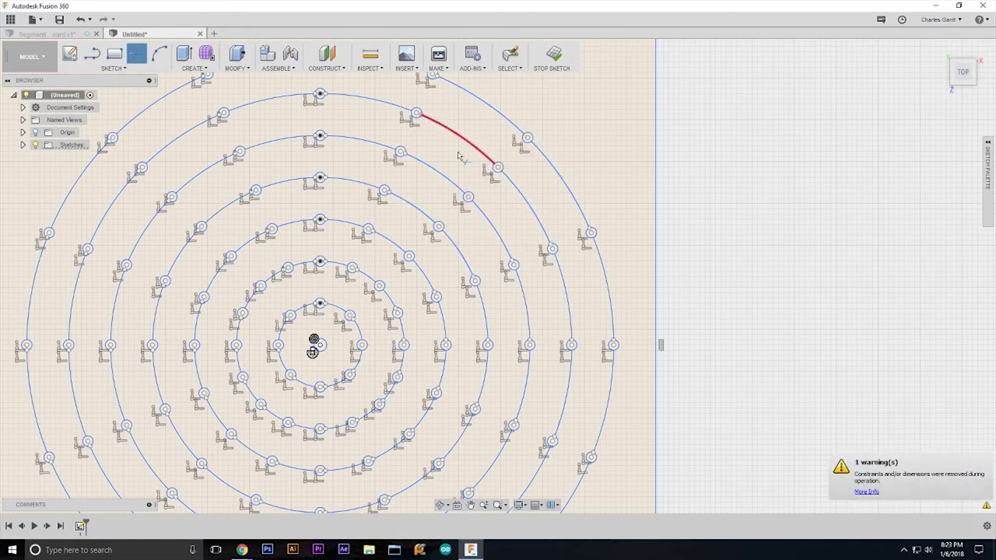
# Step: Look over the whole sketch for circle segments that still cross the holes
pyautogui.scroll(-2, 451, 160)
pyautogui.scroll(-1, 448, 166)
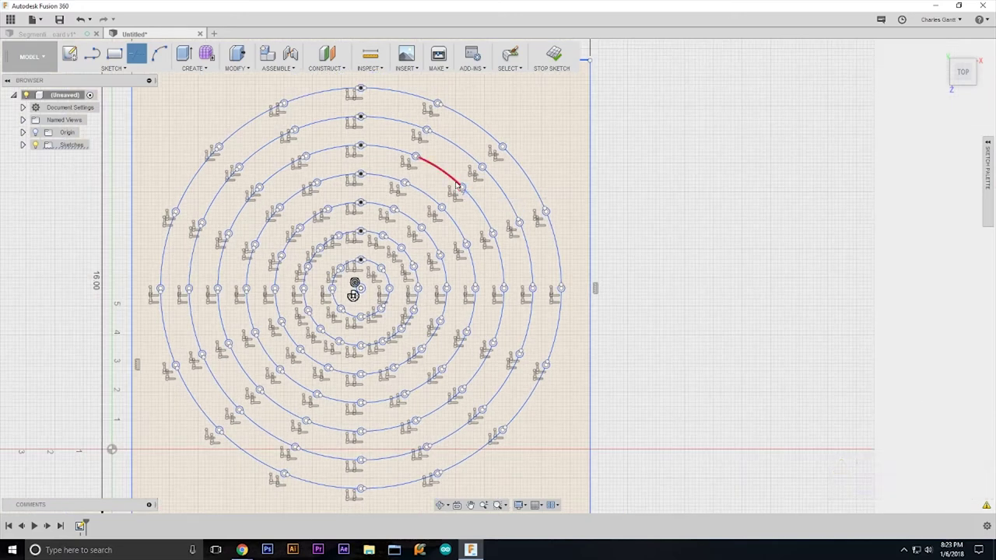
pyautogui.scroll(-1, 460, 188)
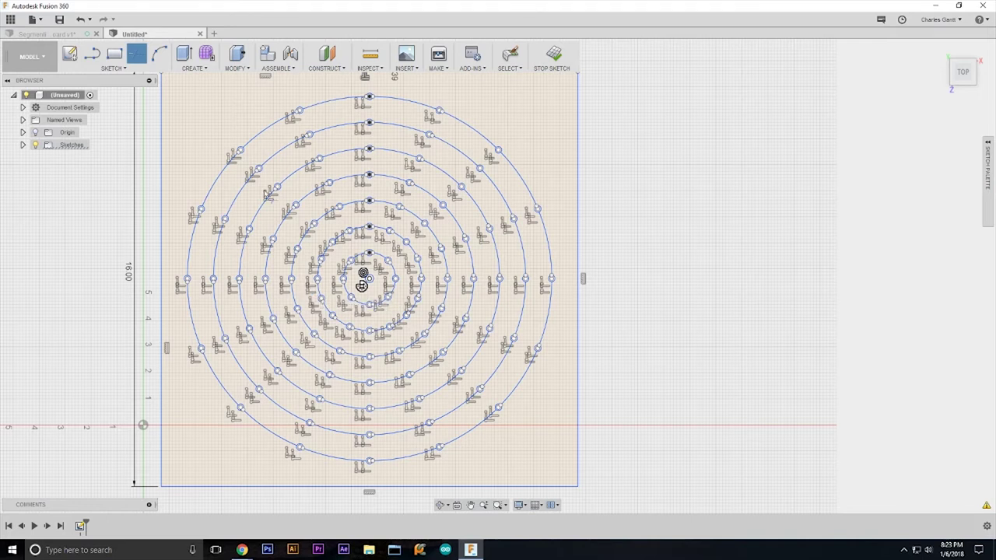
pyautogui.scroll(-1, 352, 204)
pyautogui.scroll(1, 558, 222)
pyautogui.scroll(-2, 544, 271)
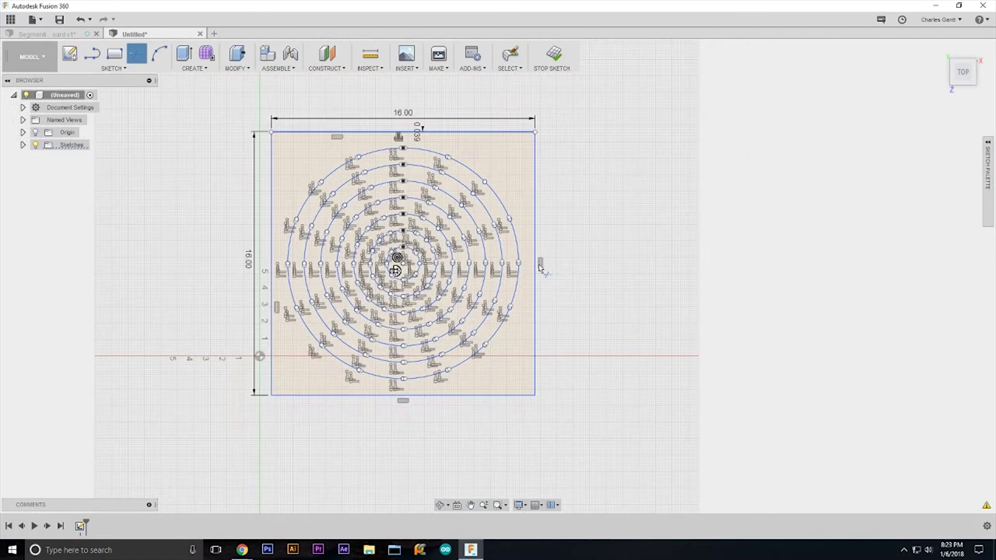
pyautogui.scroll(1, 280, 227)
pyautogui.scroll(1, 339, 174)
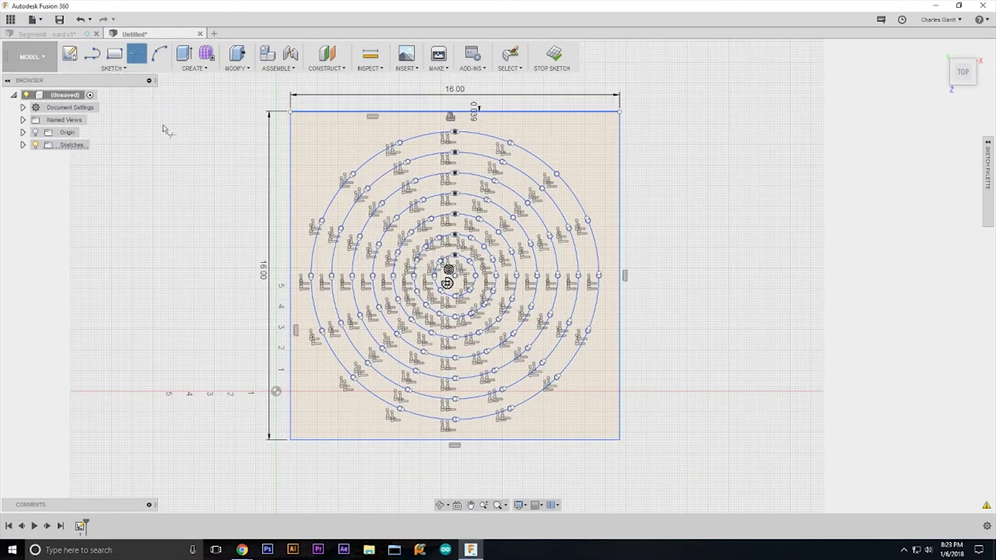
# Step: Exit Trim and remove the two 16.00 dimensions and the 0.039 dimension from the square outline
pyautogui.press('Escape')
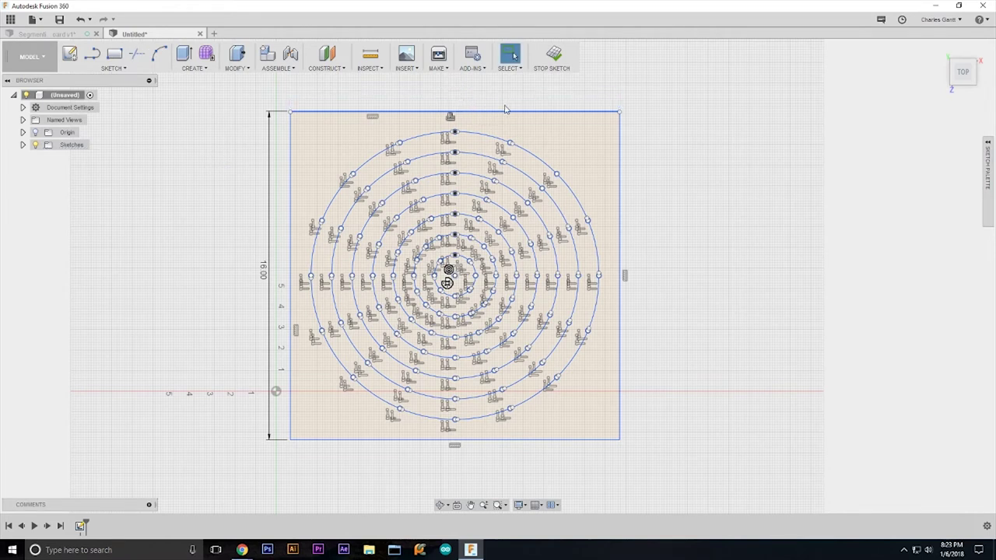
pyautogui.hotkey('ctrl', 'z')
pyautogui.hotkey('ctrl', 'z')
pyautogui.hotkey('ctrl', 'z')
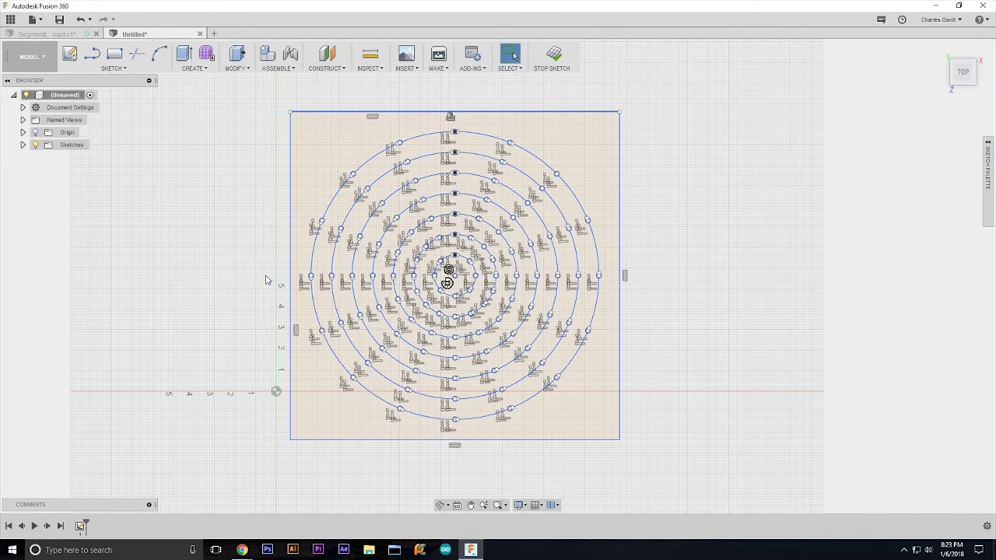
pyautogui.hotkey('ctrl', 'z')
pyautogui.hotkey('ctrl', 'z')
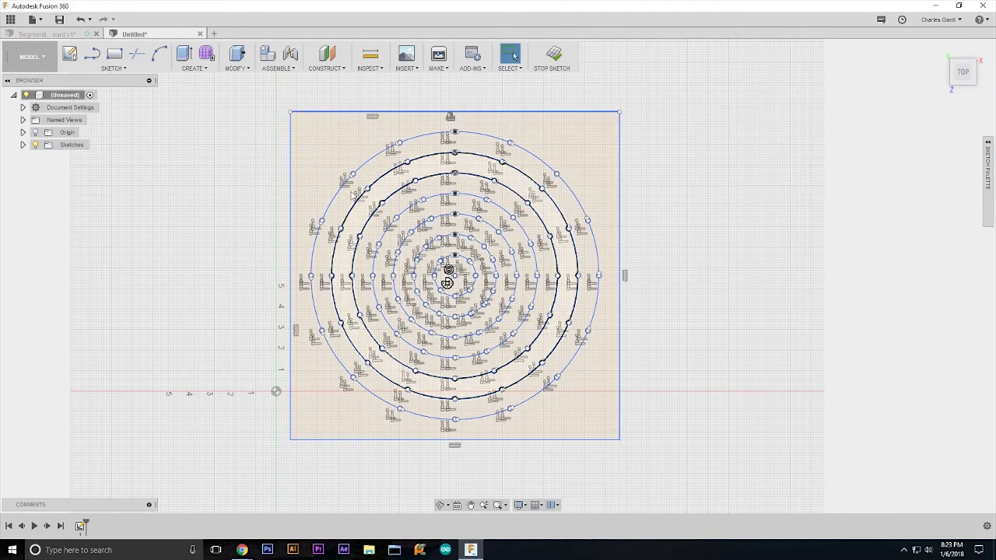
# Step: Export Sketch1 as a DXF, replacing the existing segmented-ring-rubber-band-clamp-jig.dxf in the Segmenting Rubber Band Clamp Jig folder
pyautogui.click(34, 148)
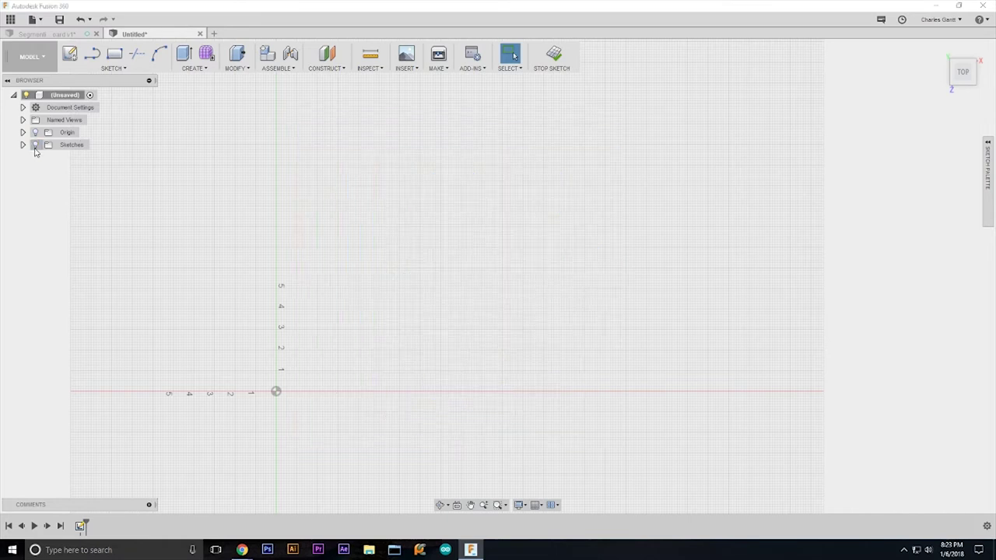
pyautogui.click(34, 147)
pyautogui.click(22, 145)
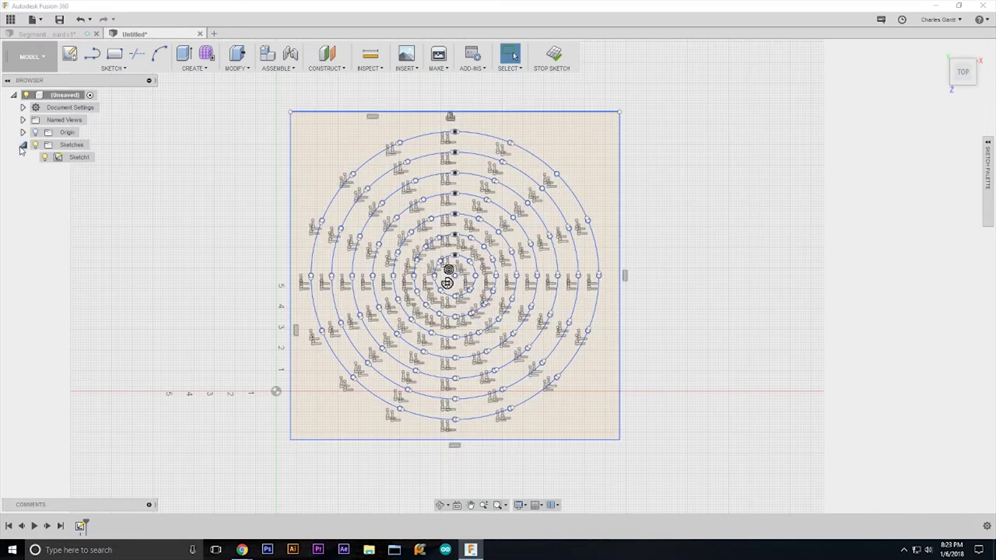
pyautogui.rightClick(81, 158)
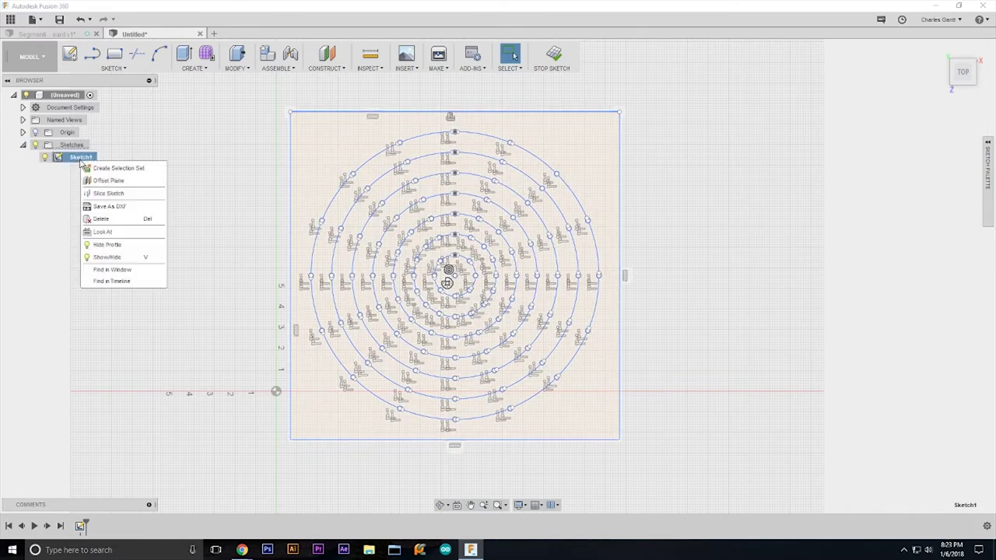
pyautogui.click(117, 206)
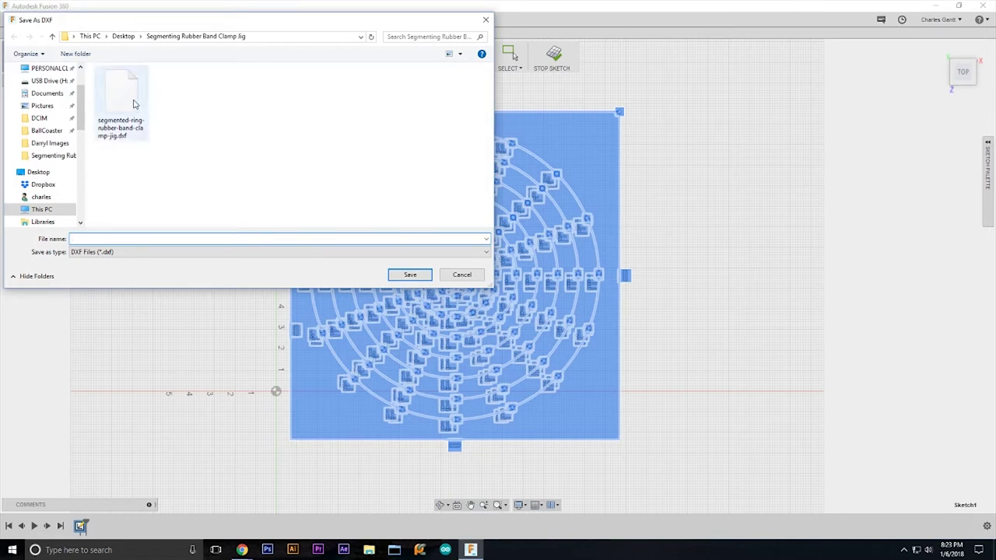
pyautogui.click(138, 107)
pyautogui.click(403, 272)
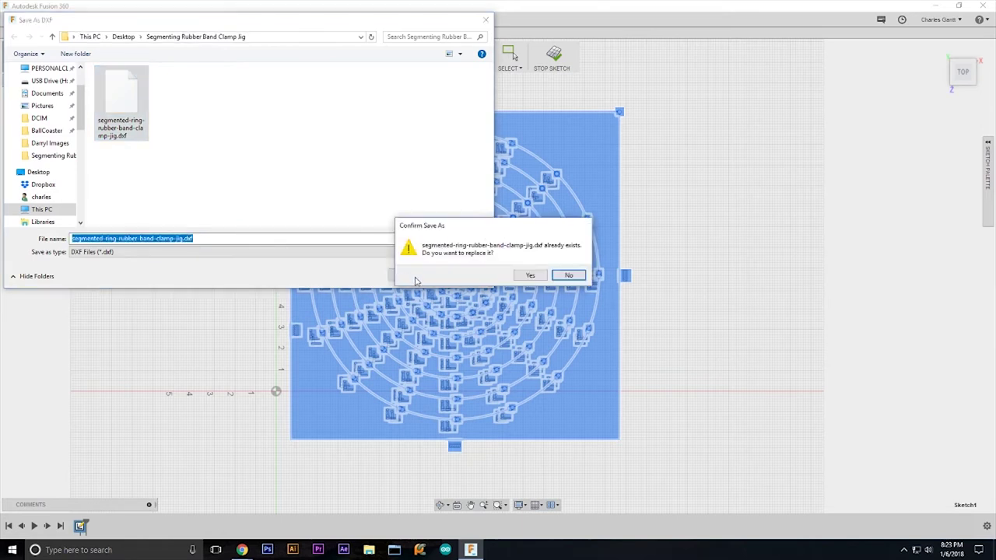
pyautogui.click(530, 275)
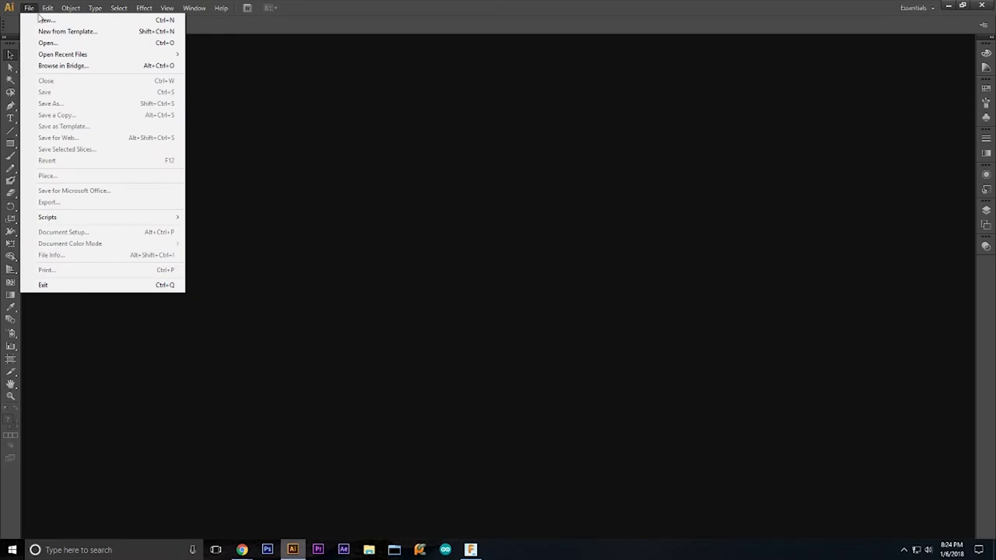
# Step: Open segmented-ring-rubber-band-clamp-jig.dxf in Illustrator at original size, with 1 unit equal to 1 inch and the artwork centered
pyautogui.click(65, 44)
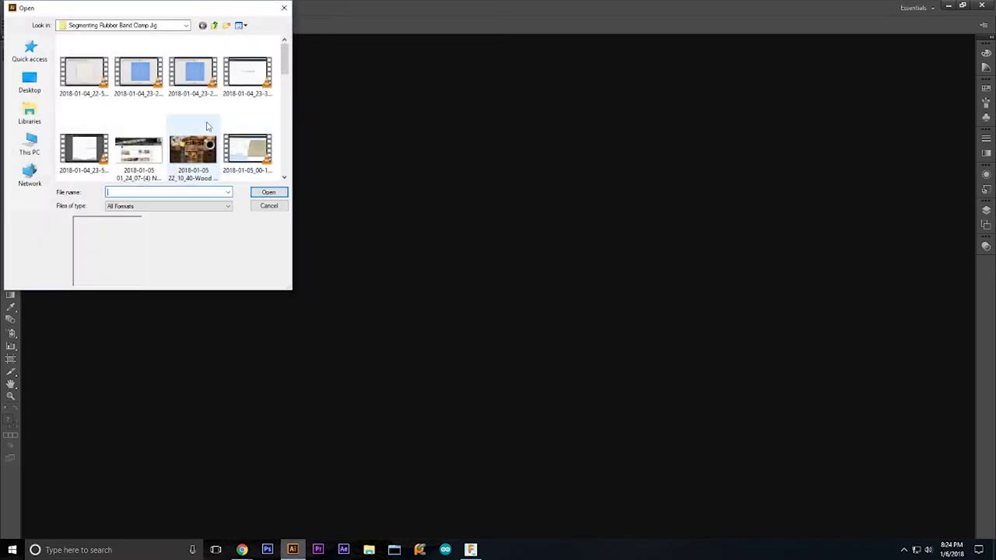
pyautogui.scroll(-5, 229, 117)
pyautogui.scroll(6, 233, 125)
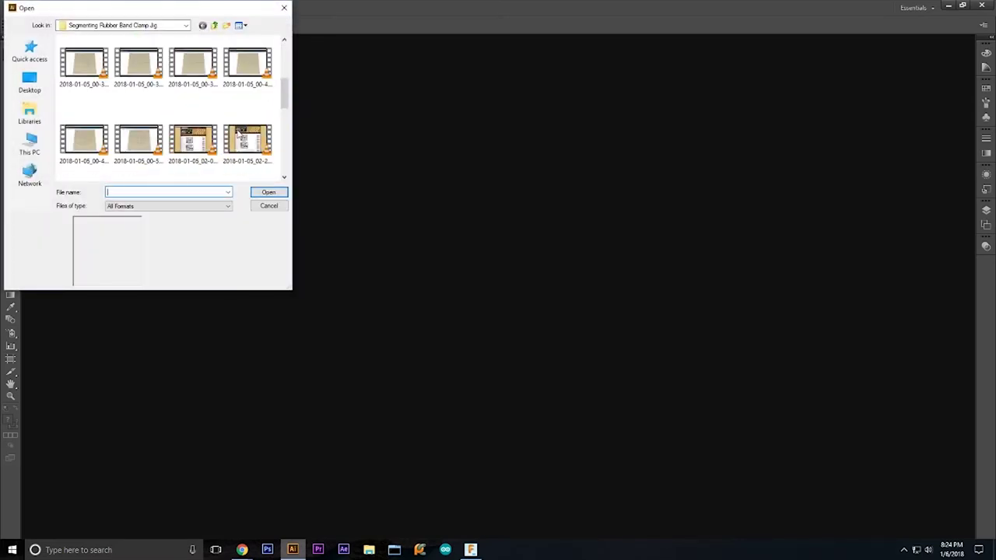
pyautogui.scroll(-2, 240, 133)
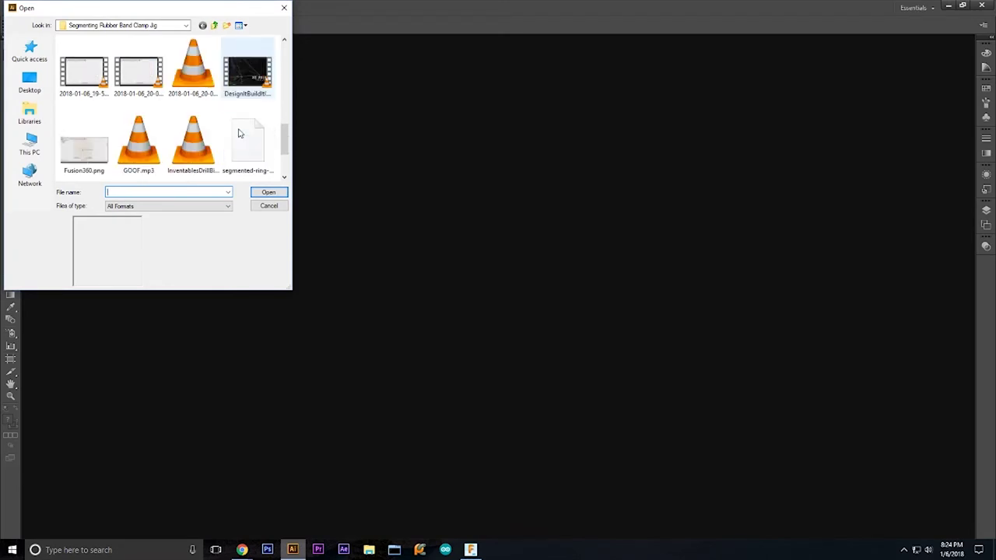
pyautogui.scroll(-1, 241, 134)
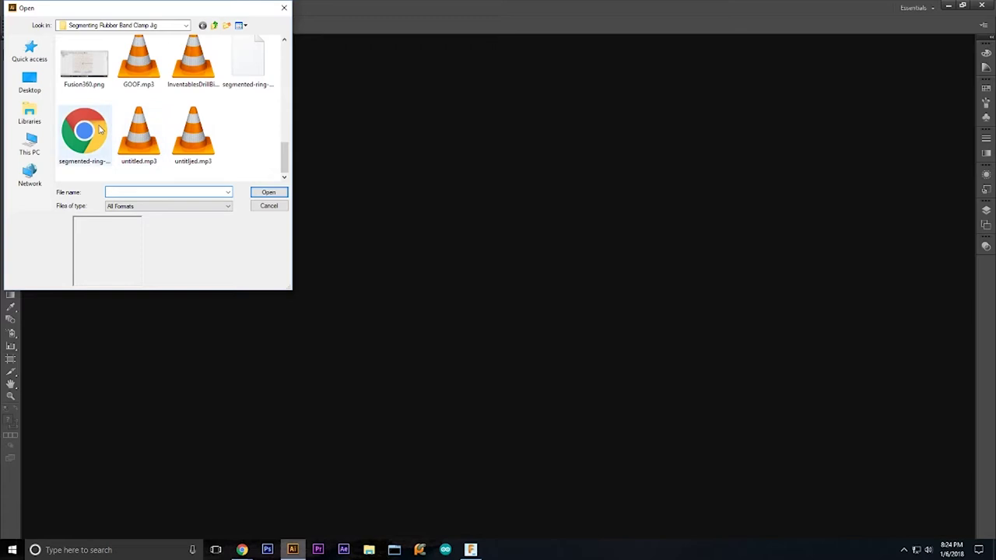
pyautogui.click(99, 130)
pyautogui.click(248, 70)
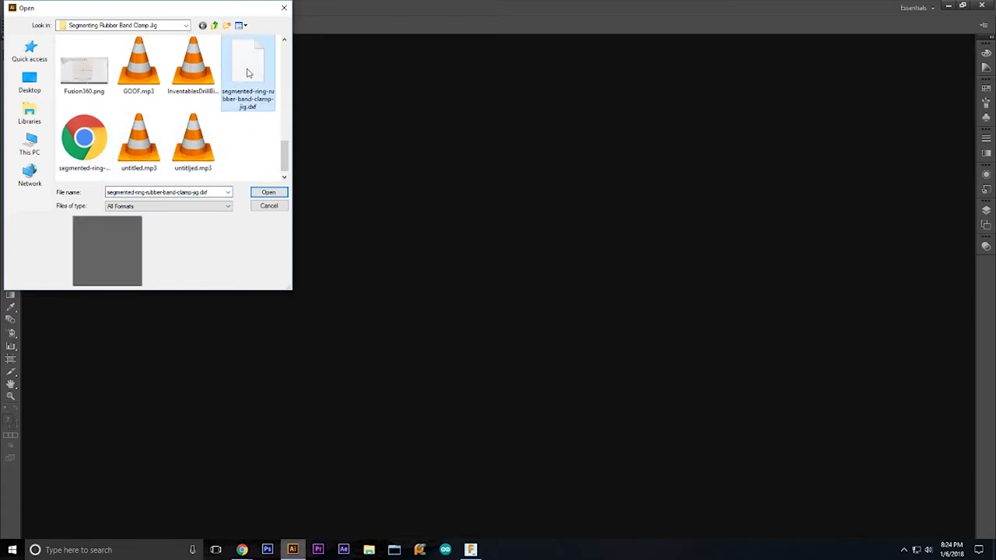
pyautogui.doubleClick(249, 73)
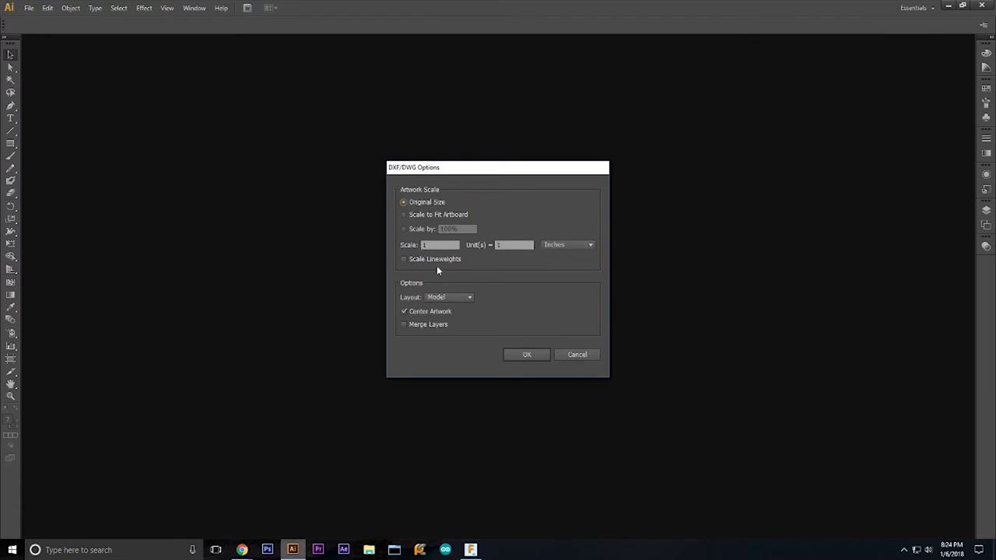
pyautogui.click(517, 357)
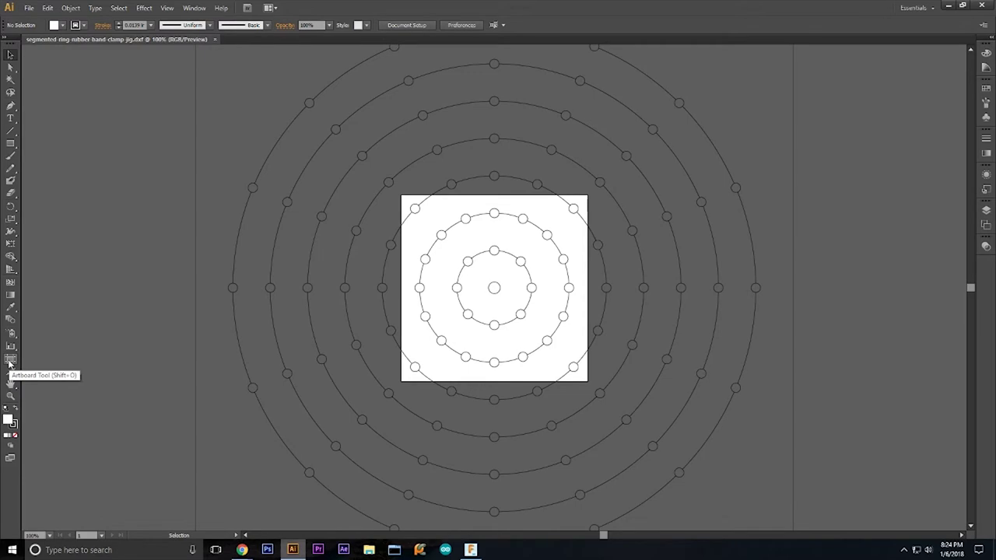
# Step: Enlarge the artboard to about 16 by 15.96 in so its corners match the jig's square outline
pyautogui.click(10, 362)
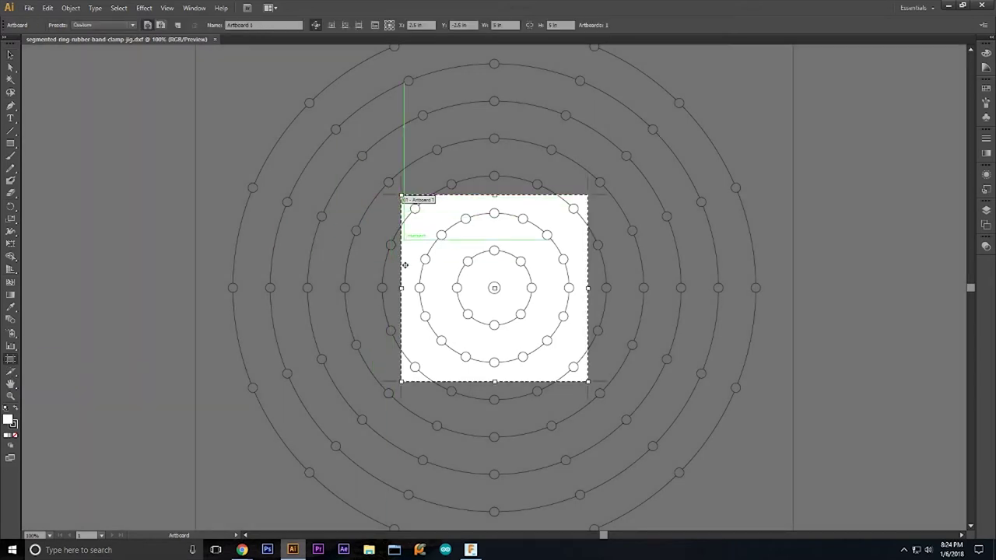
pyautogui.scroll(-3, 405, 265)
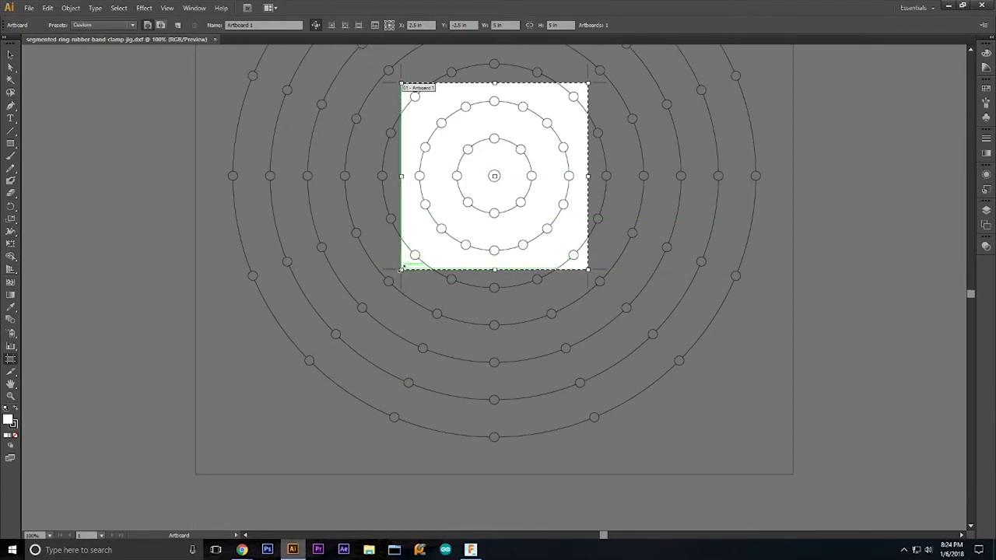
pyautogui.moveTo(400, 270); pyautogui.dragTo(195, 475)
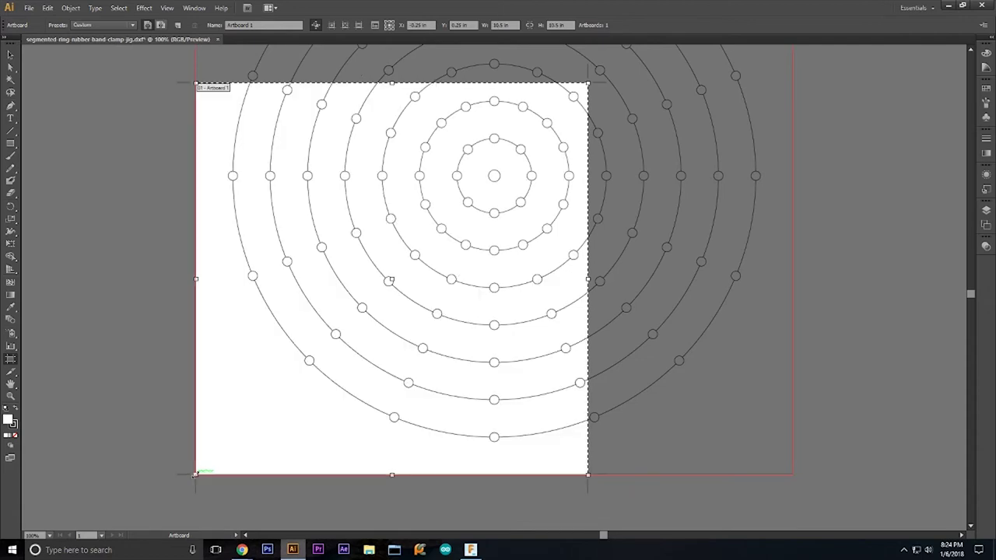
pyautogui.scroll(7, 350, 350)
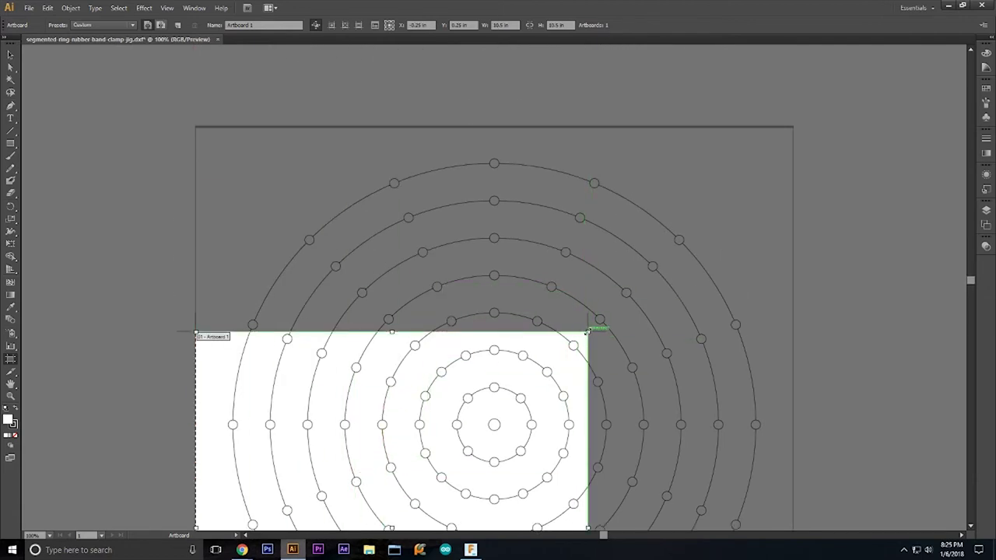
pyautogui.moveTo(587, 330); pyautogui.dragTo(795, 126)
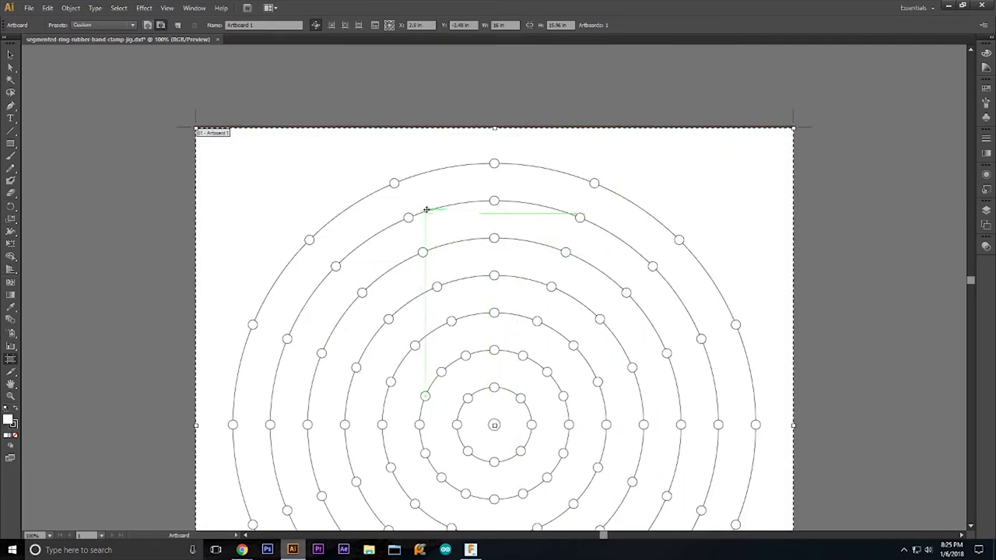
pyautogui.scroll(2, 428, 208)
pyautogui.scroll(-4, 431, 207)
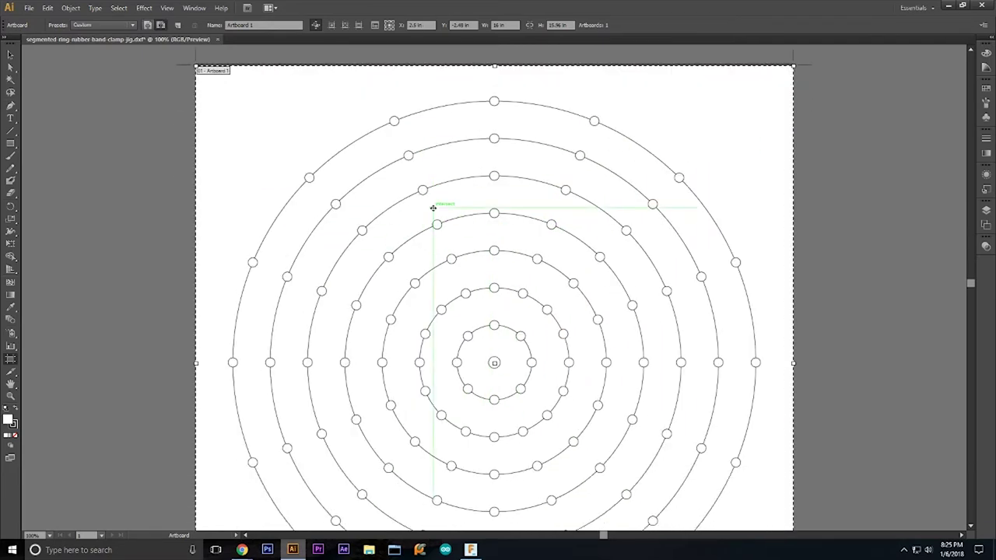
pyautogui.scroll(-1, 433, 208)
pyautogui.scroll(-1, 432, 208)
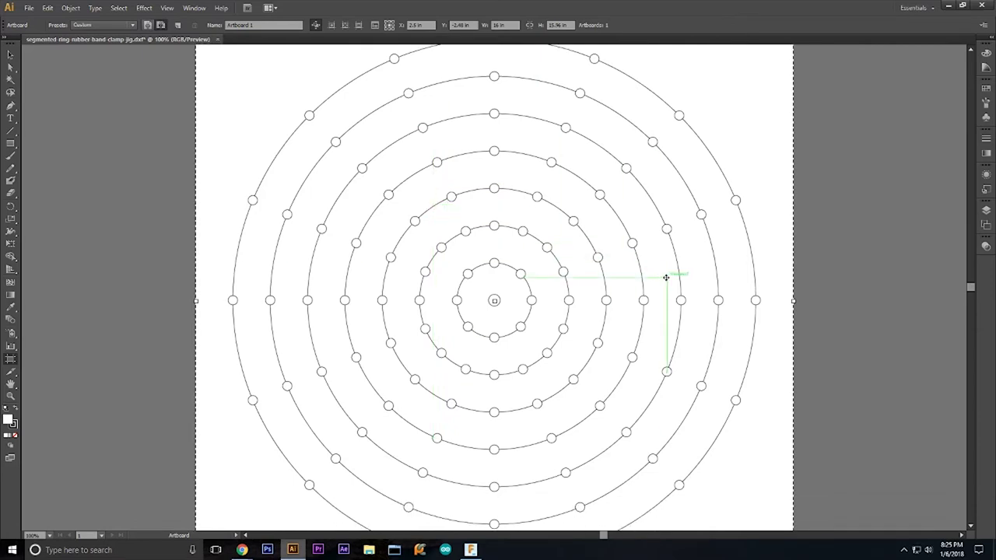
pyautogui.scroll(-3, 638, 272)
pyautogui.scroll(6, 624, 270)
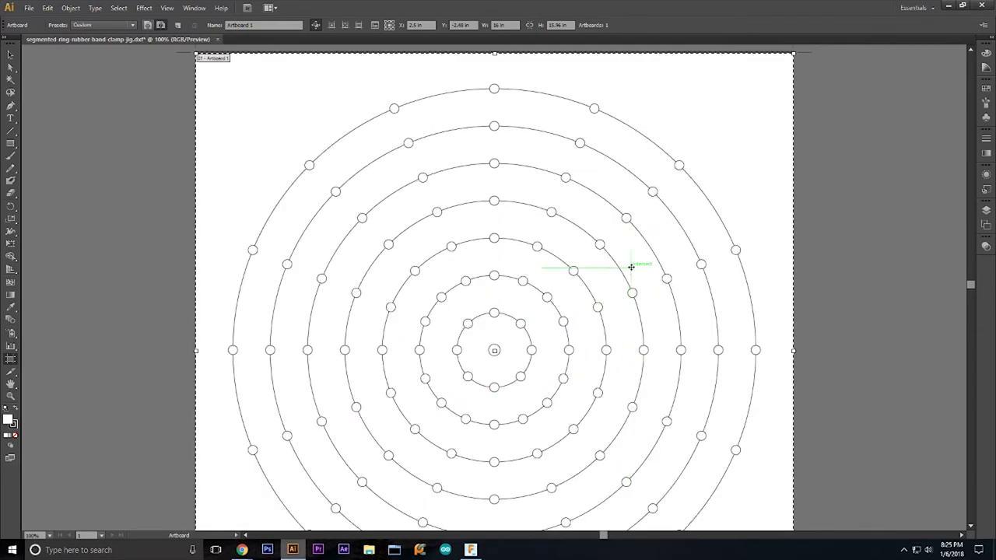
pyautogui.click(32, 11)
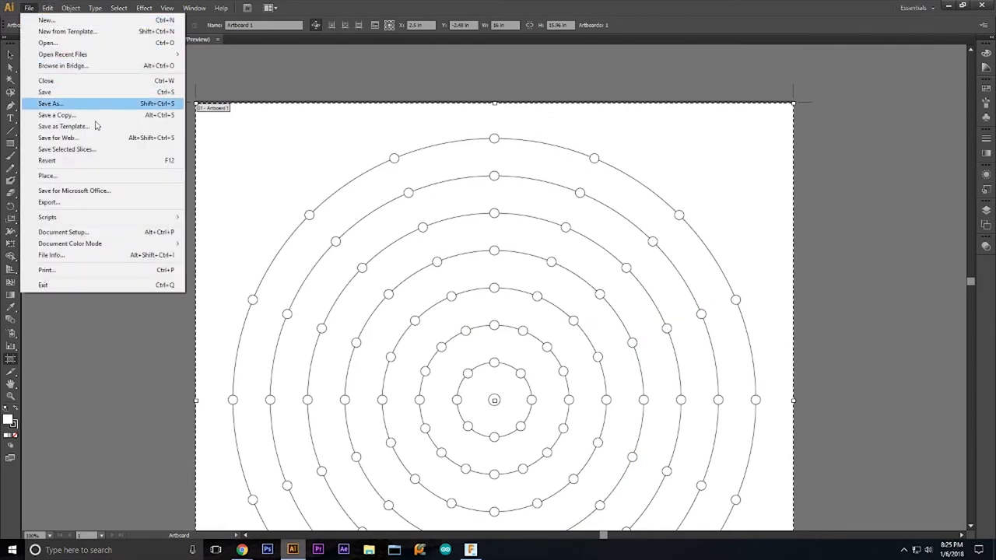
pyautogui.click(85, 202)
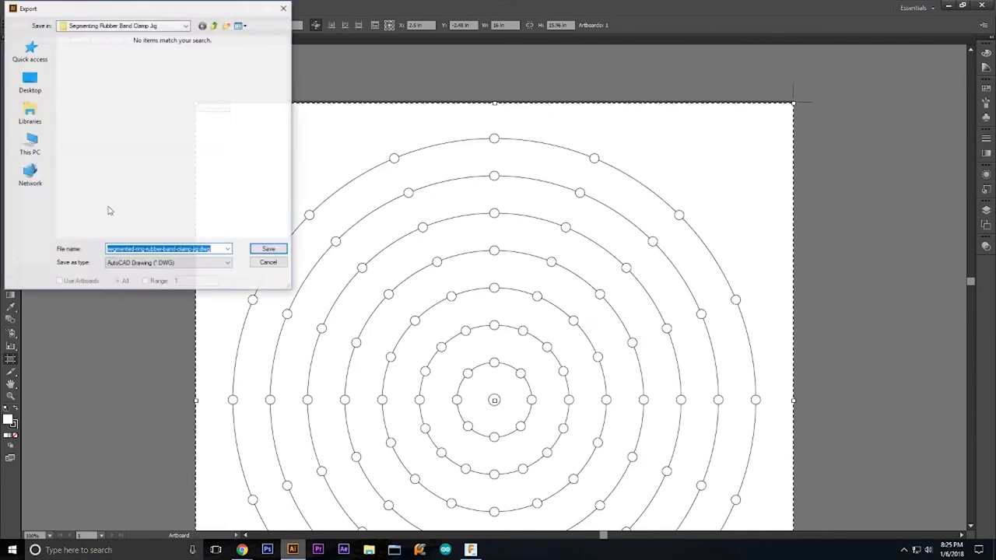
pyautogui.click(260, 261)
# Step: Save the artwork as segmented-ring-rubber-band-clamp-jig.svg in the Segmenting Rubber Band Clamp Jig folder, replacing the existing SVG file
pyautogui.click(29, 8)
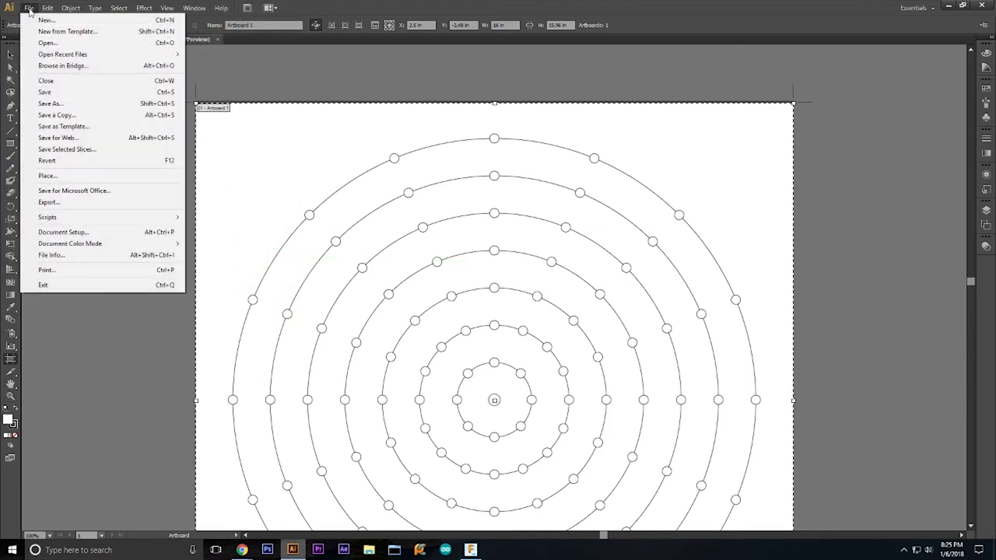
pyautogui.click(74, 109)
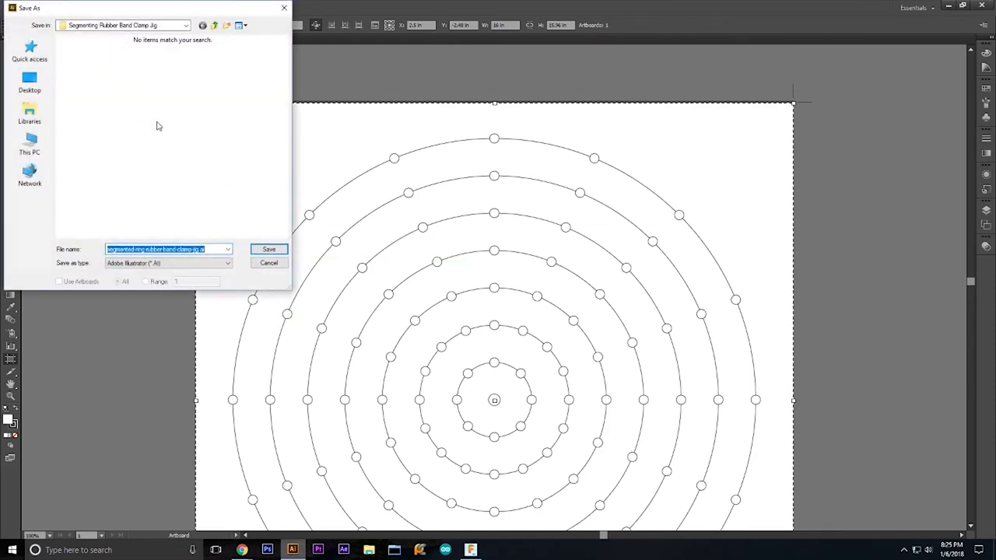
pyautogui.click(181, 264)
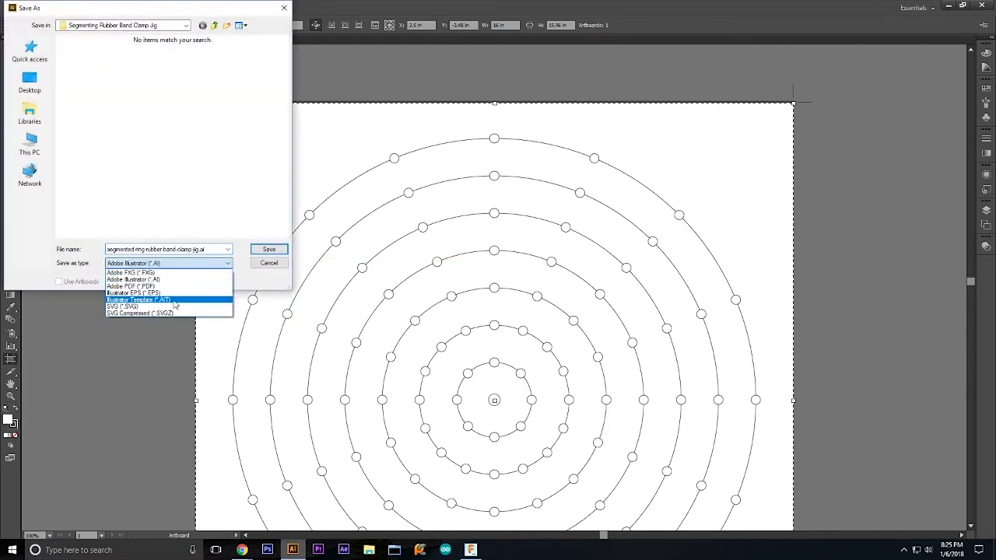
pyautogui.click(170, 306)
pyautogui.click(109, 78)
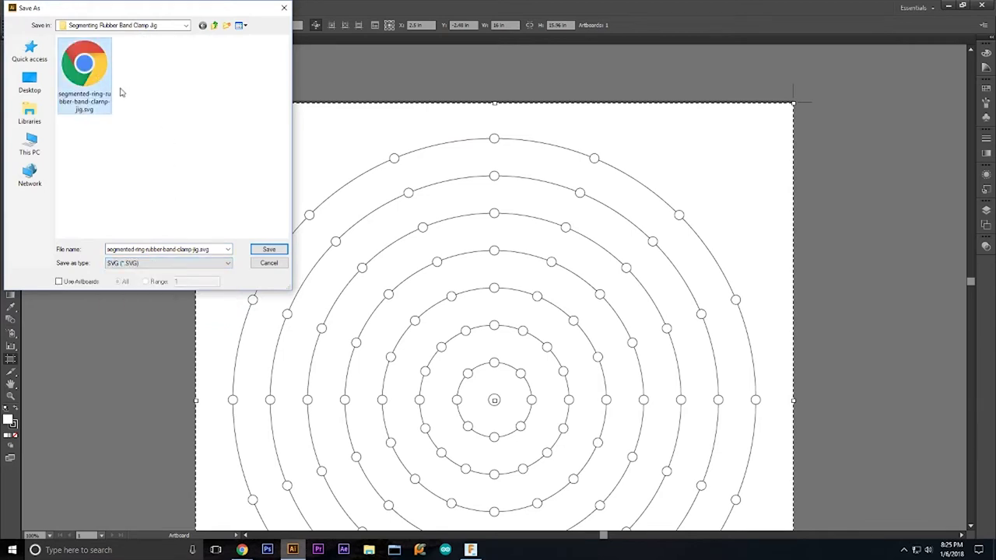
pyautogui.click(260, 249)
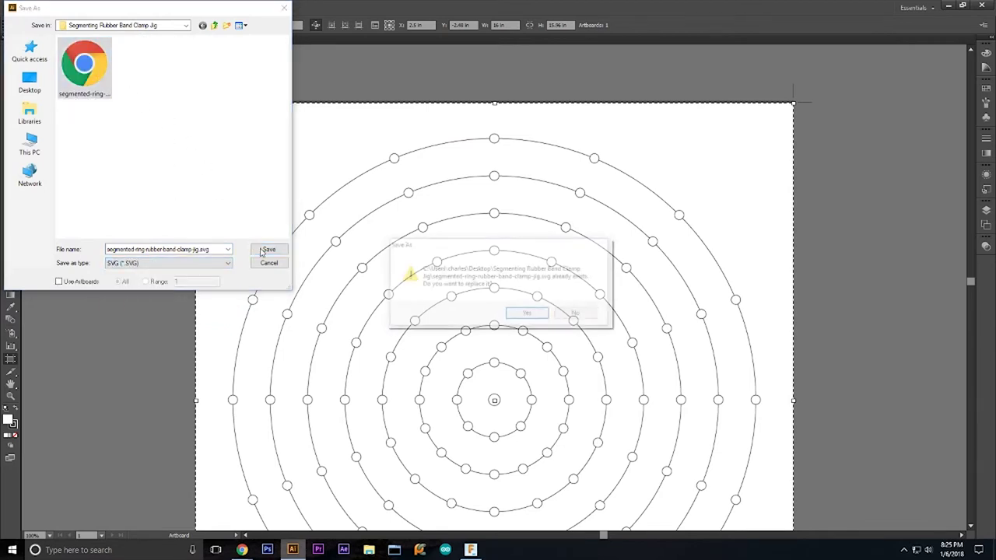
pyautogui.click(509, 316)
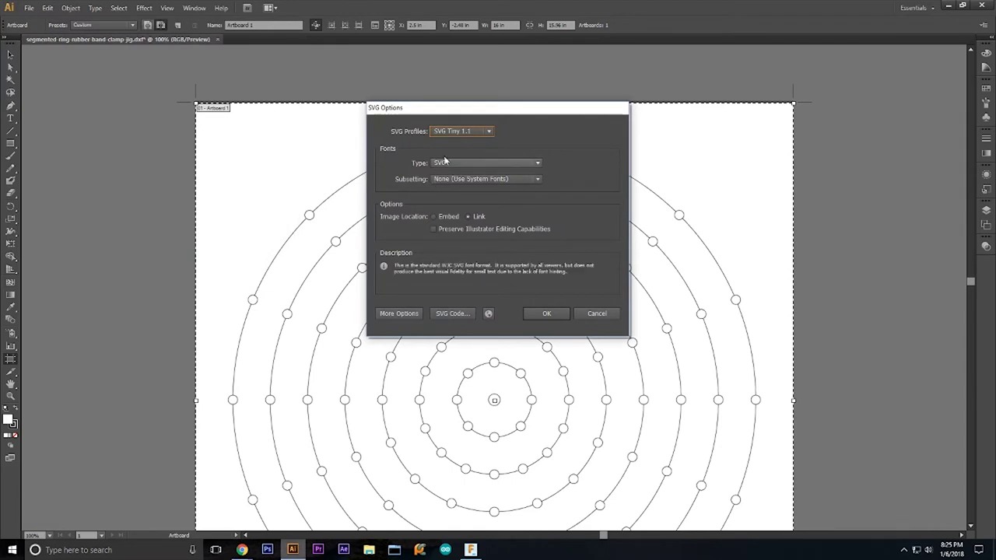
# Step: Use the SVG Tiny 1.1 profile with linked images and complete the SVG save
pyautogui.click(457, 132)
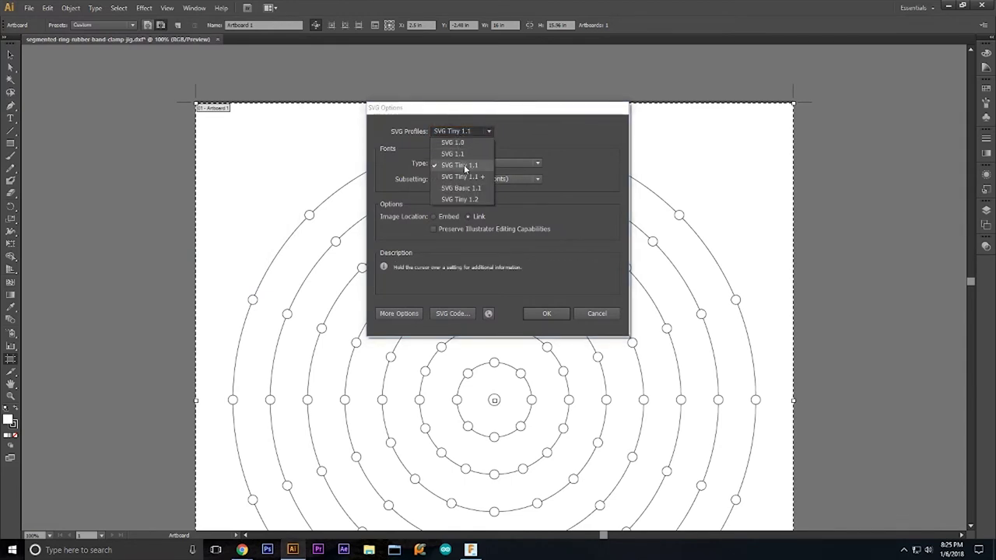
pyautogui.click(462, 166)
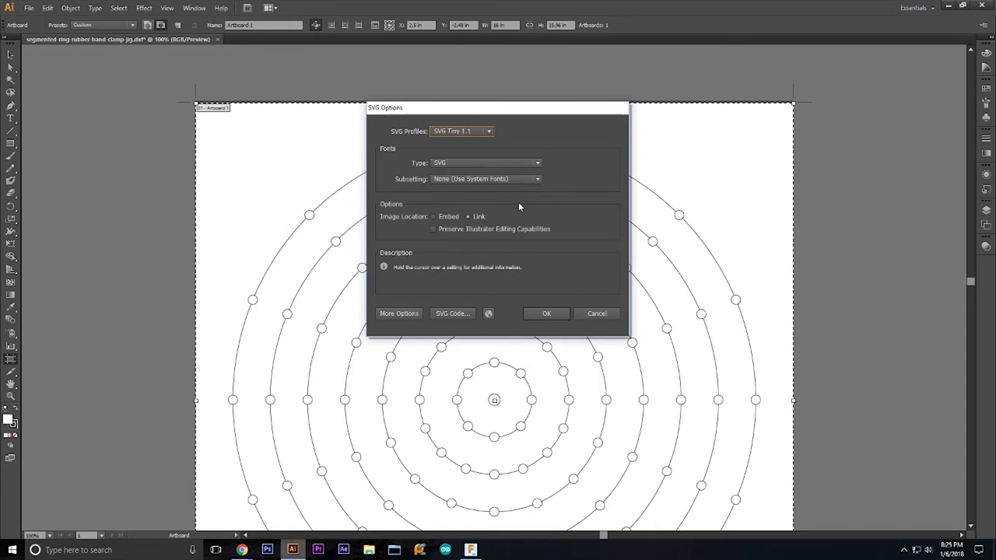
pyautogui.click(546, 313)
pyautogui.click(541, 315)
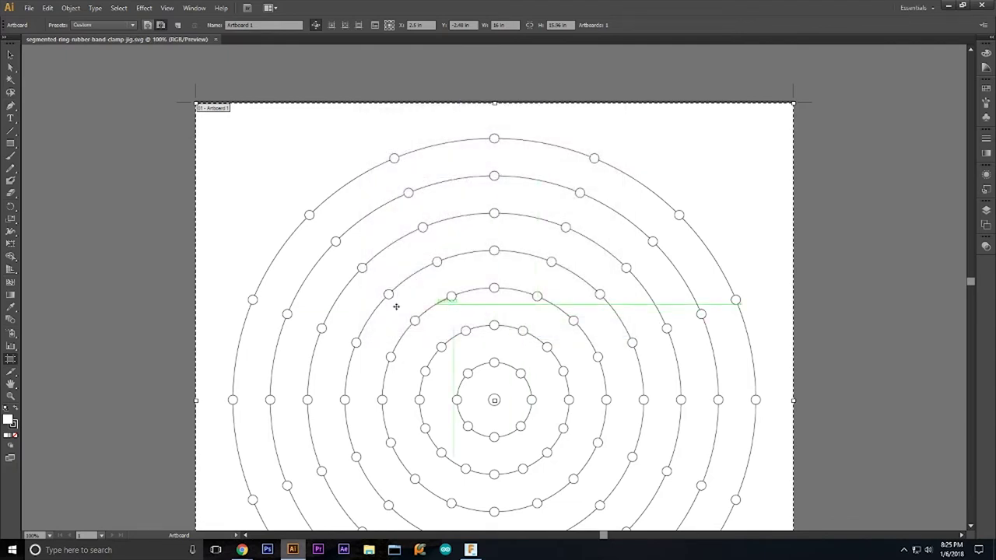
# Step: Switch to Easel in Chrome and examine the 3D preview of the Segmented Ring Rubber Band Clamping Jig project
pyautogui.moveTo(242, 550)
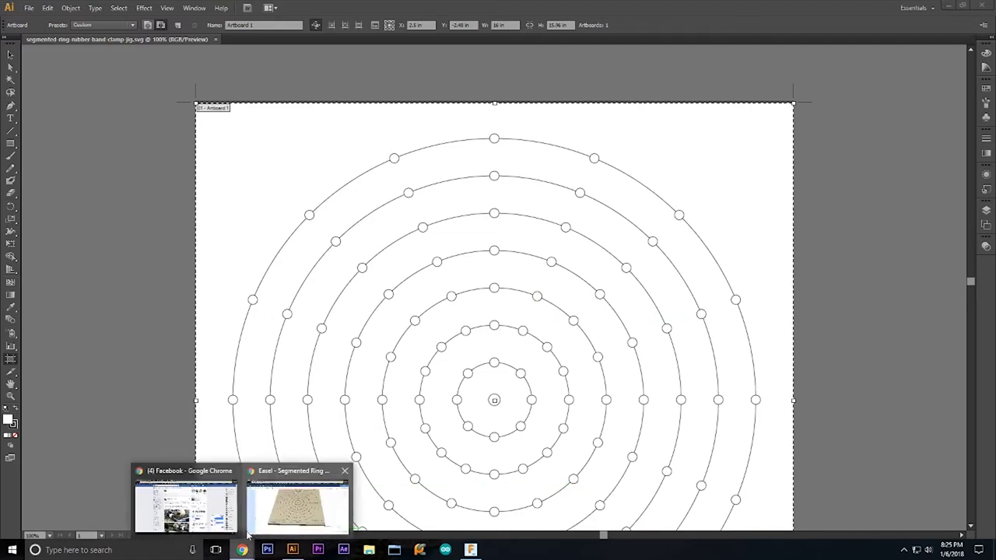
pyautogui.click(280, 514)
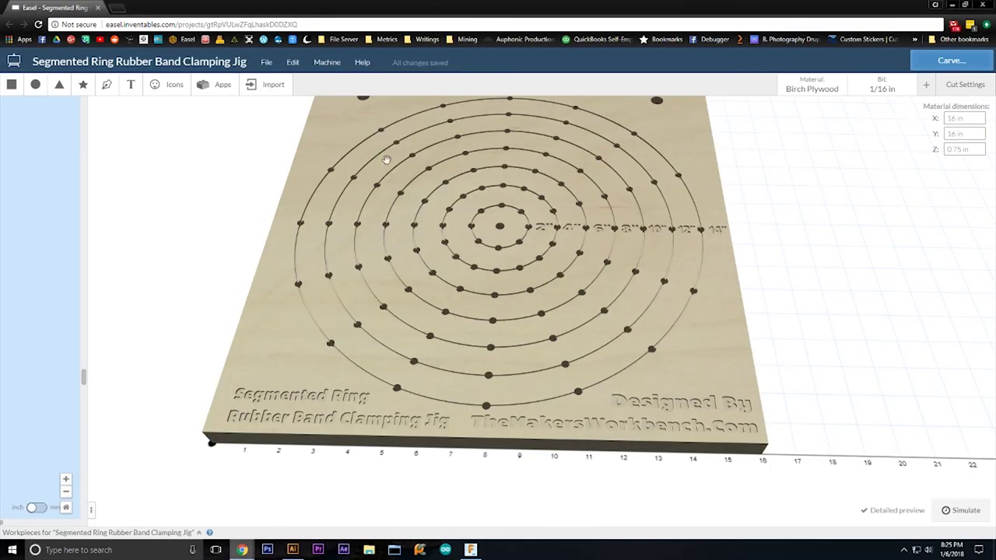
pyautogui.moveTo(452, 156); pyautogui.dragTo(520, 295)
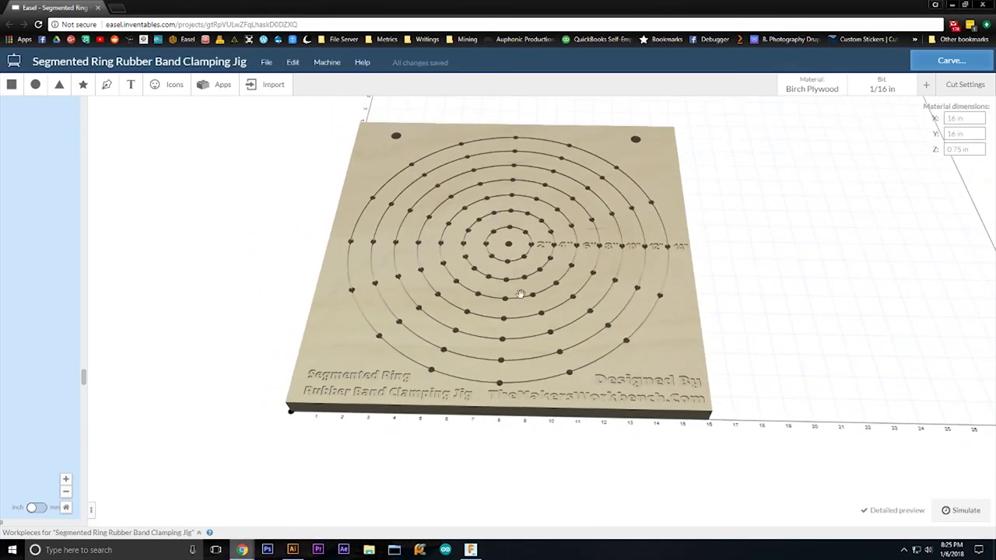
pyautogui.moveTo(318, 400); pyautogui.dragTo(345, 436)
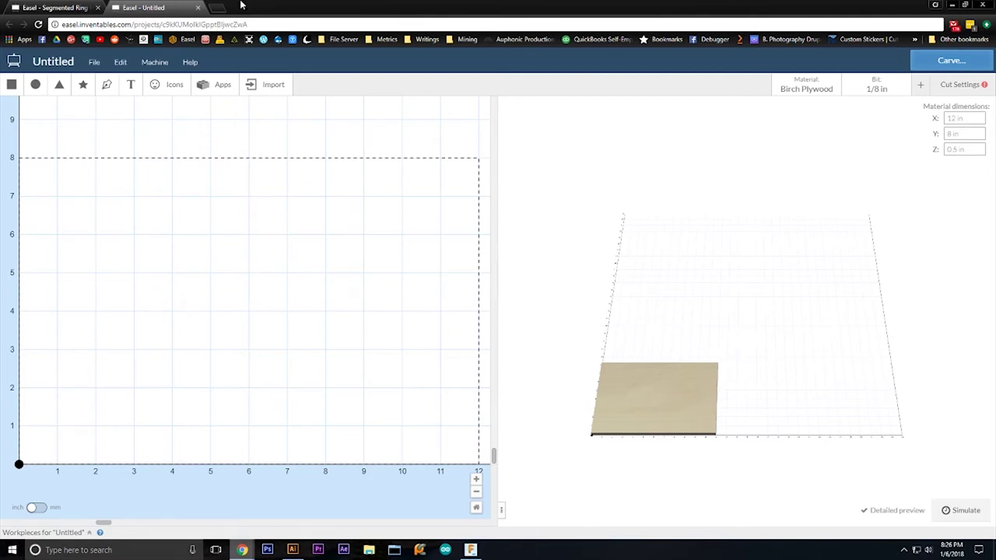
# Step: Set the untitled project's material dimensions to X 16 in, Y 16 in and Z 0.75 in
pyautogui.click(956, 121)
pyautogui.doubleClick(957, 118)
pyautogui.write('16')
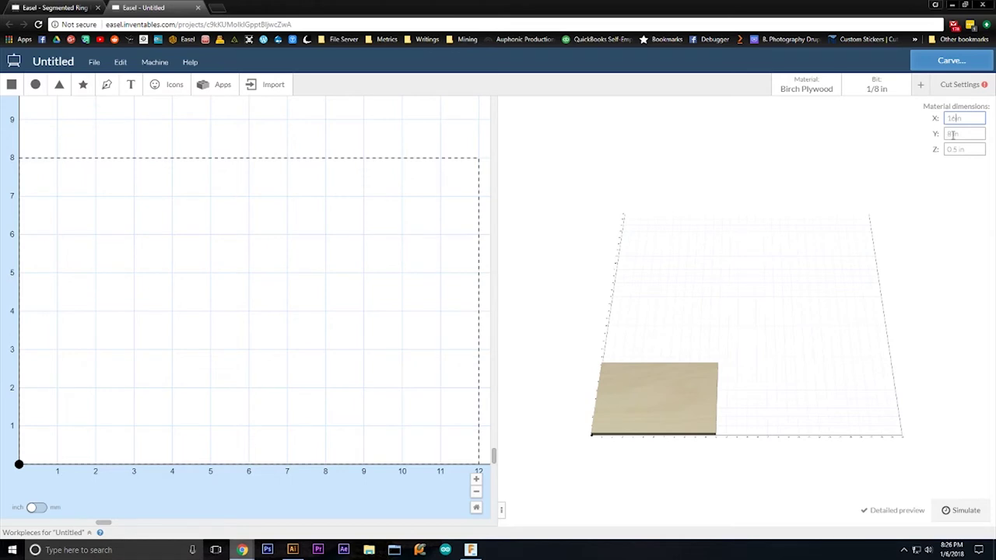
pyautogui.doubleClick(949, 133)
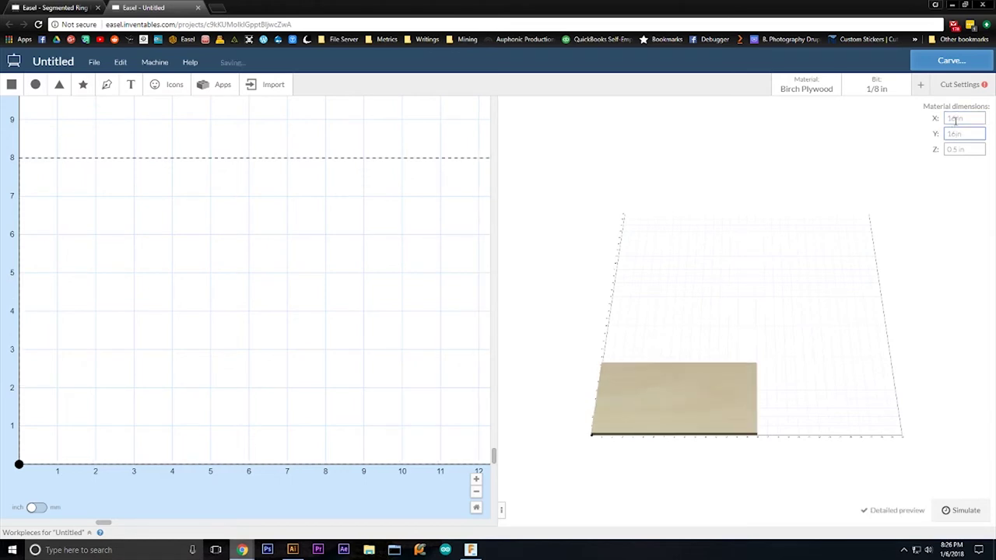
pyautogui.write('16in')
pyautogui.press('Tab')
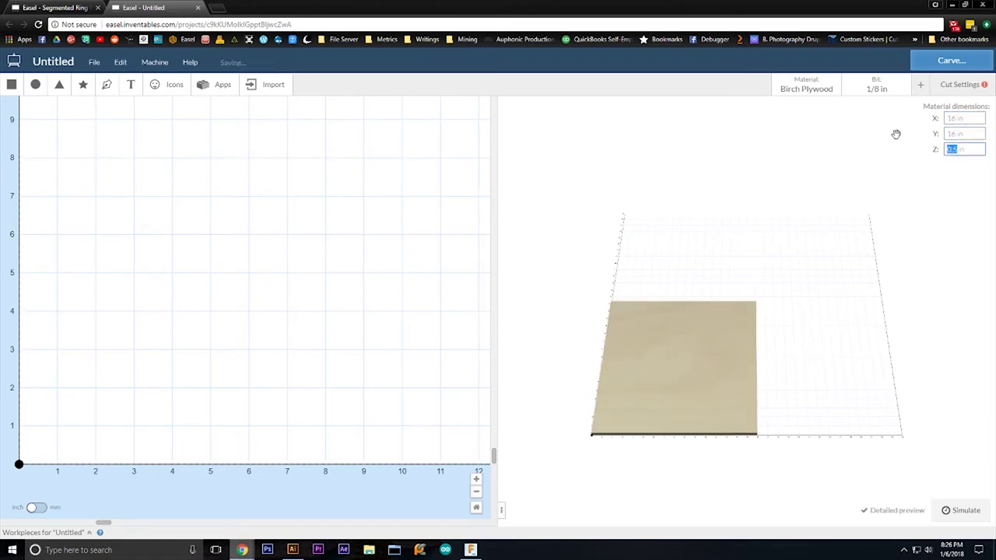
pyautogui.press('BackSpace')
pyautogui.write('.75')
pyautogui.press('Return')
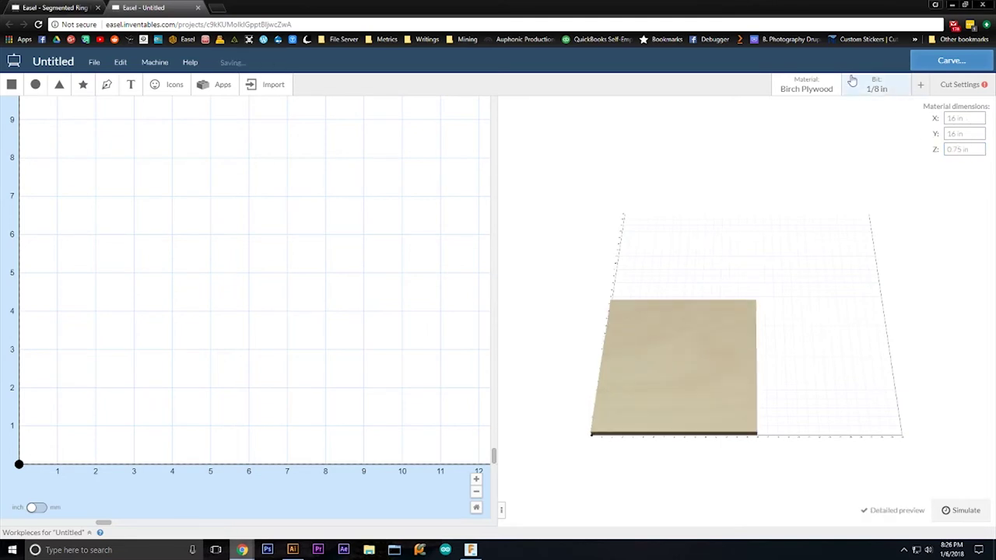
# Step: Choose the 1/16 in upcut end mill as the project's bit
pyautogui.click(868, 88)
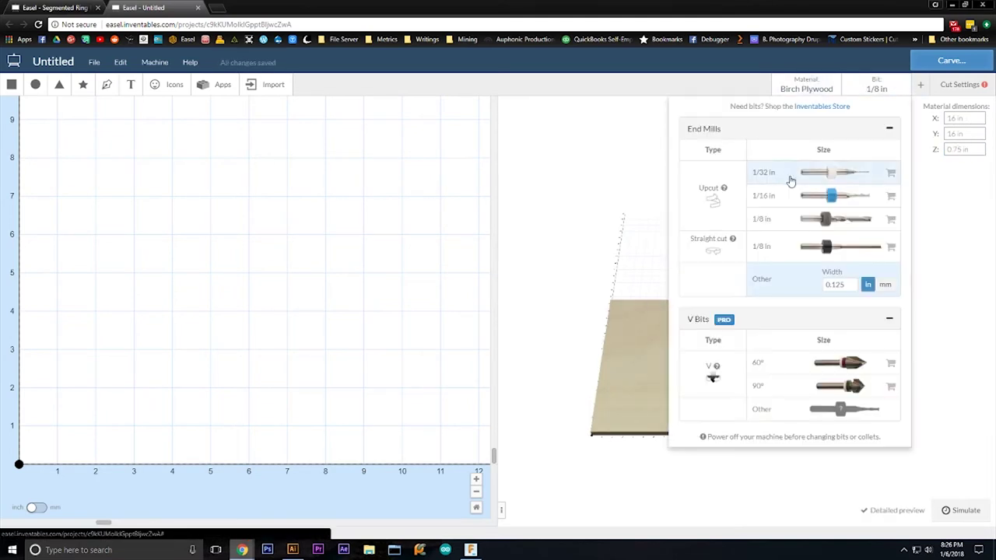
pyautogui.click(814, 200)
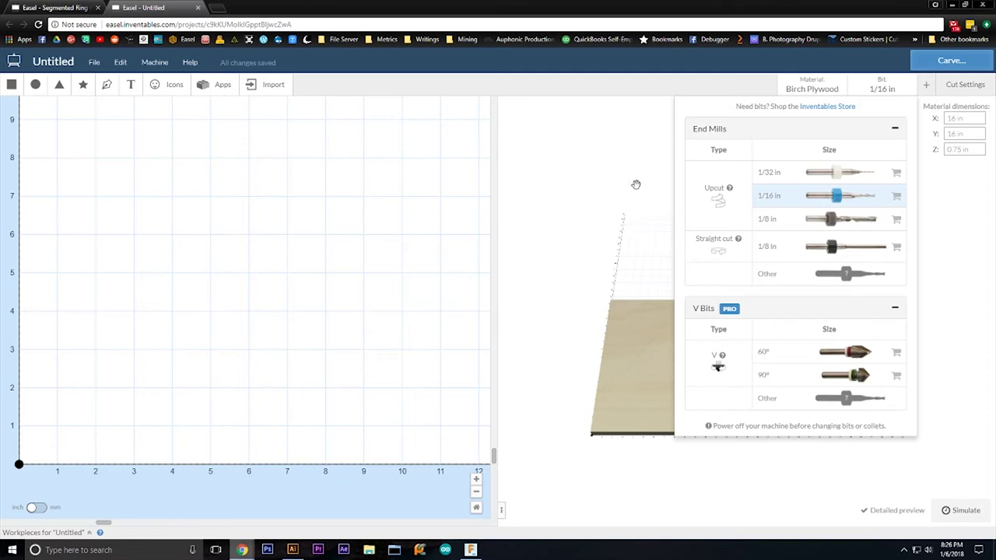
pyautogui.click(598, 166)
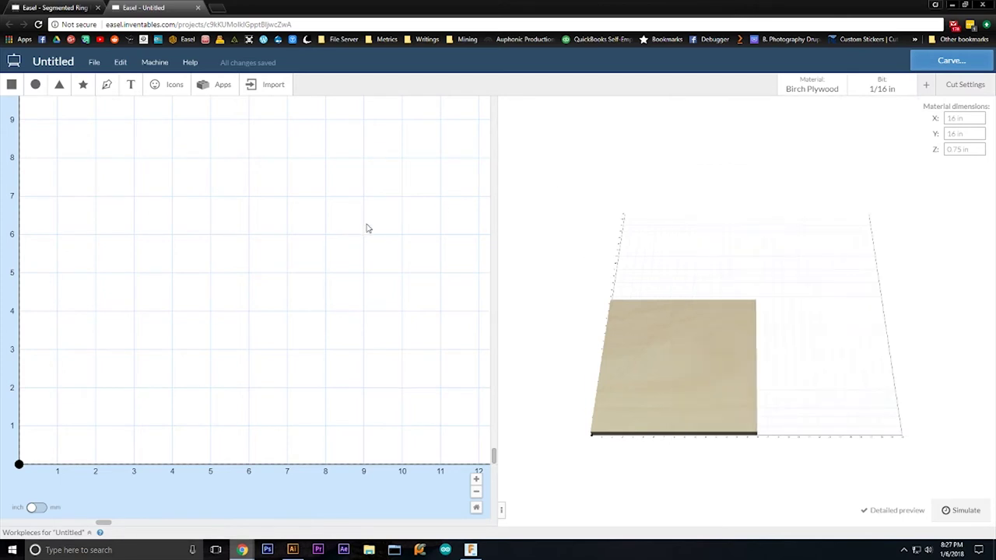
# Step: Widen the 2D design area and import the saved segmented ring clamp jig SVG onto the material
pyautogui.scroll(5, 391, 262)
pyautogui.scroll(-6, 451, 296)
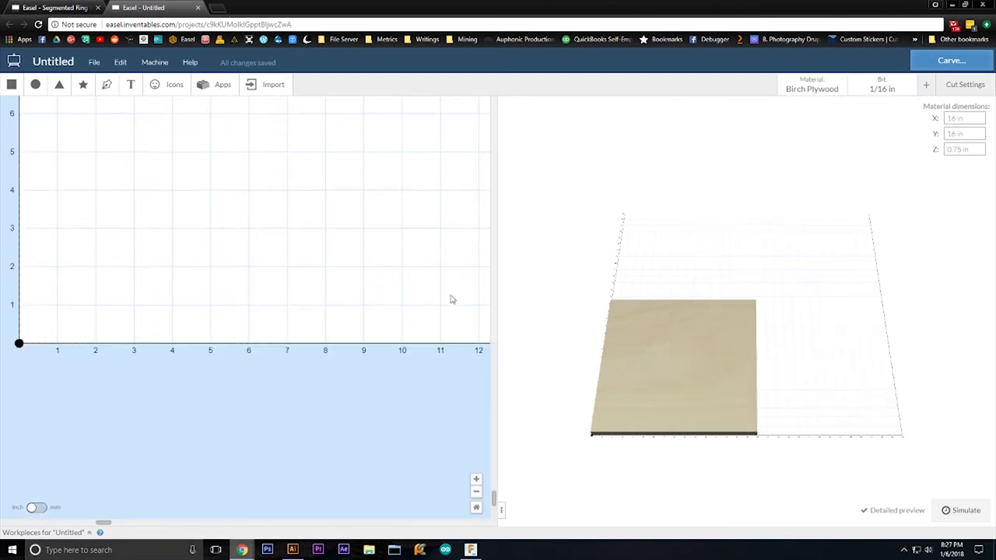
pyautogui.click(501, 511)
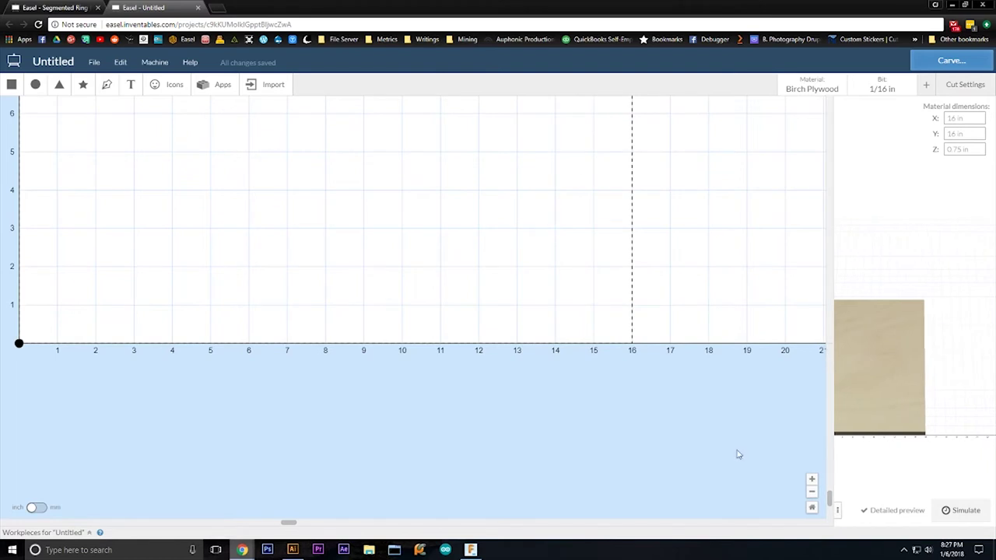
pyautogui.scroll(6, 700, 448)
pyautogui.scroll(-4, 655, 439)
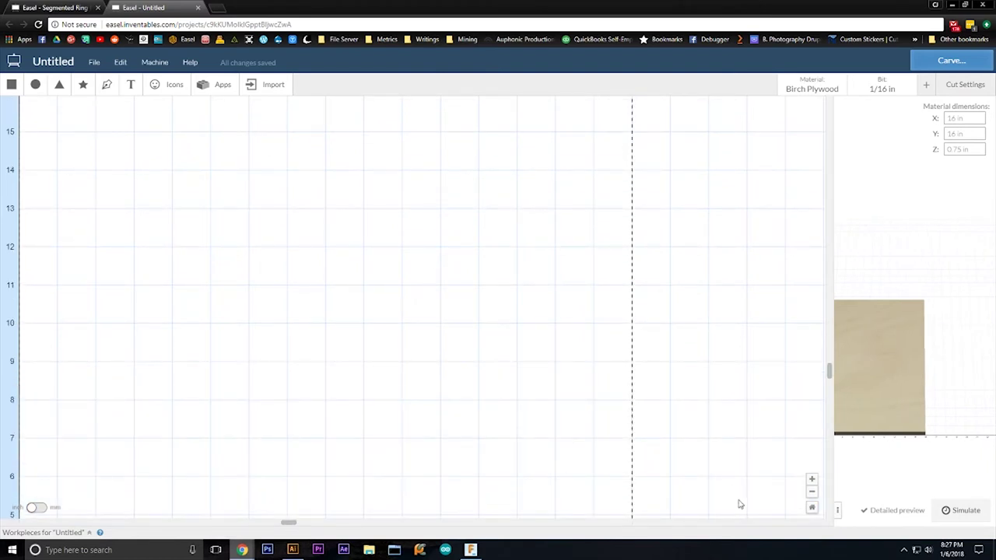
pyautogui.click(812, 492)
pyautogui.click(812, 492)
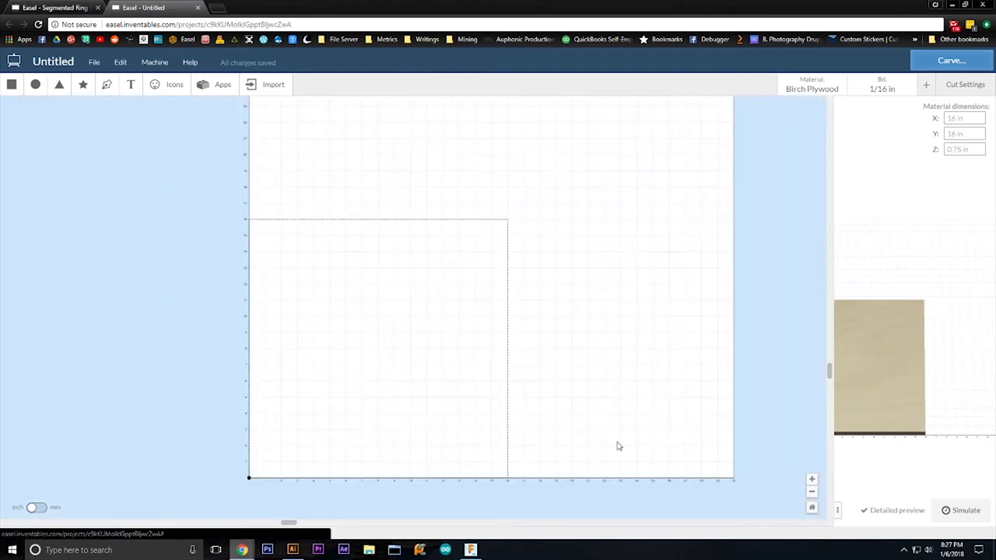
pyautogui.click(276, 87)
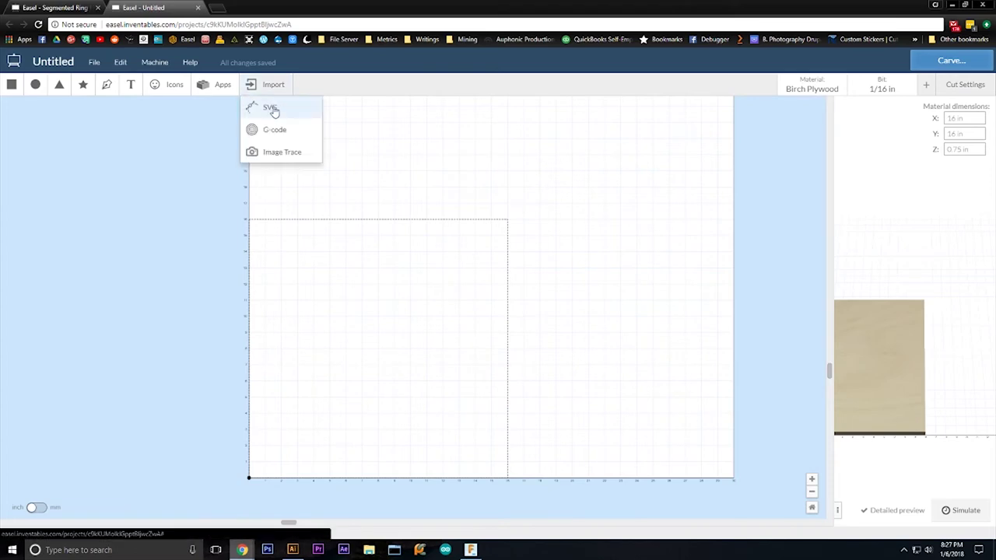
pyautogui.click(269, 106)
pyautogui.doubleClick(115, 144)
pyautogui.doubleClick(123, 104)
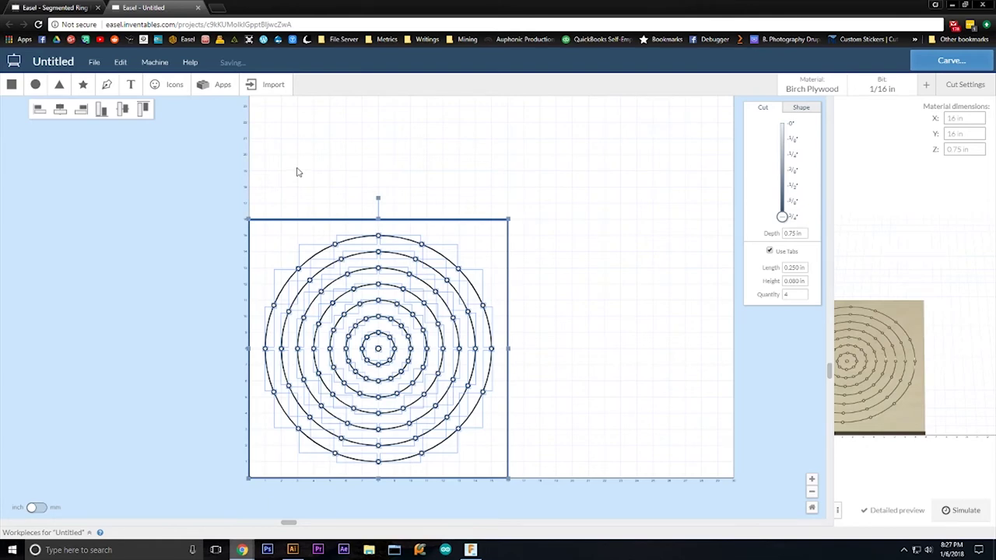
# Step: Select only the square outline around the imported rings and delete it
pyautogui.scroll(3, 325, 215)
pyautogui.scroll(-4, 336, 225)
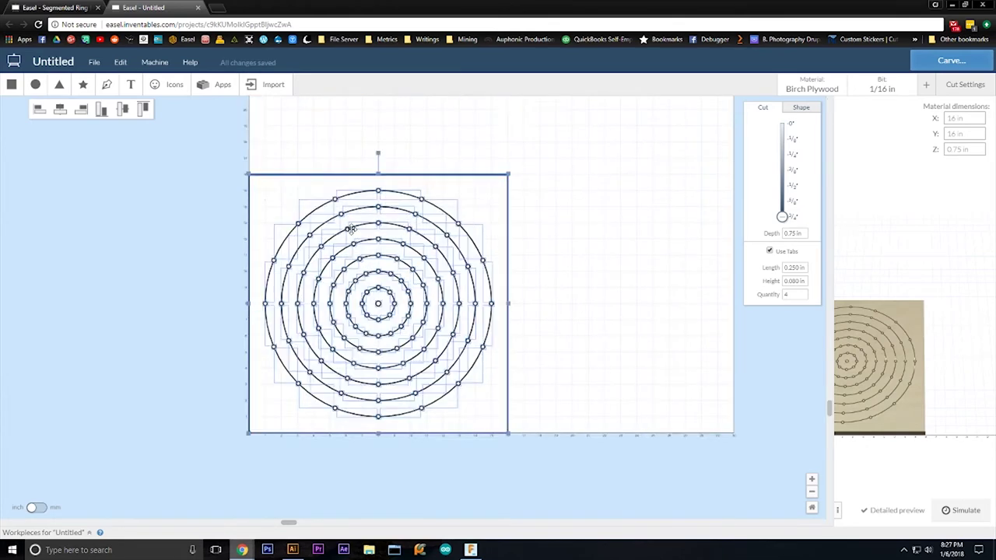
pyautogui.scroll(3, 351, 228)
pyautogui.click(447, 278)
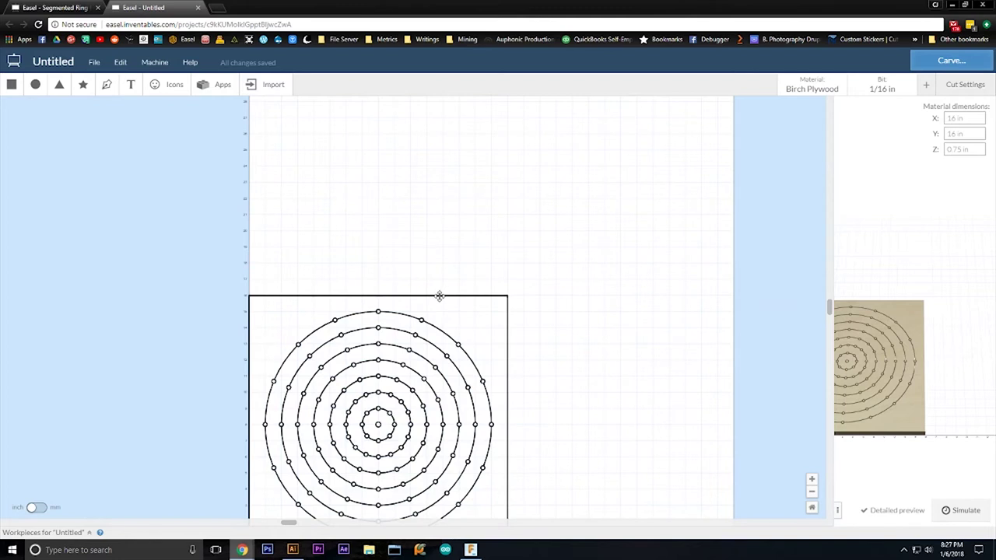
pyautogui.click(440, 296)
pyautogui.click(436, 292)
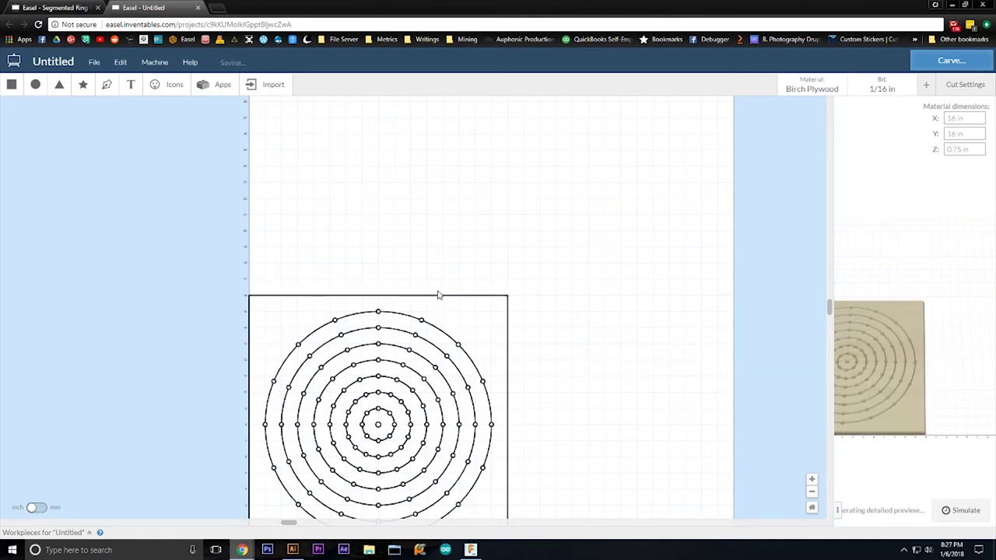
pyautogui.click(436, 300)
pyautogui.click(436, 292)
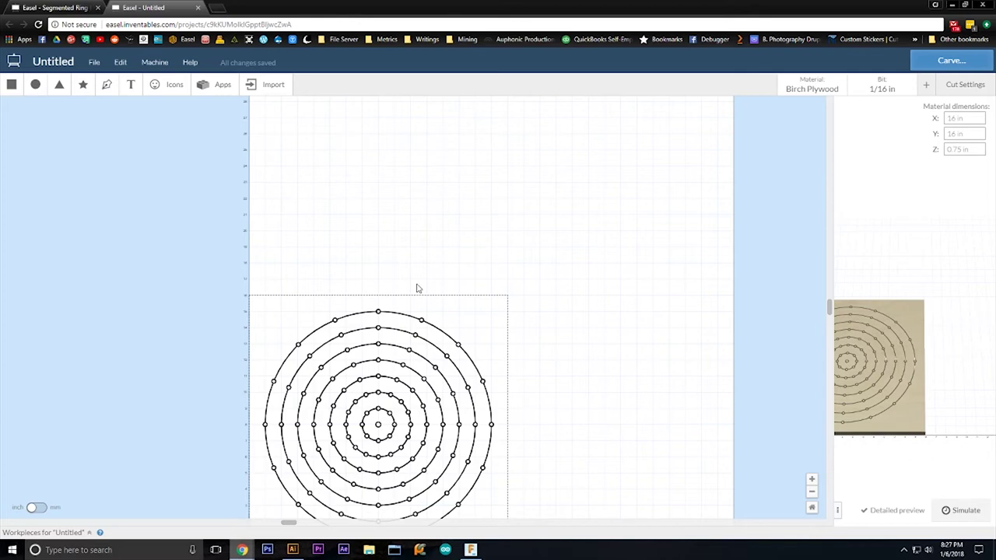
# Step: Examine the concentric rings and their small peg holes up close in the 2D design
pyautogui.scroll(-3, 379, 288)
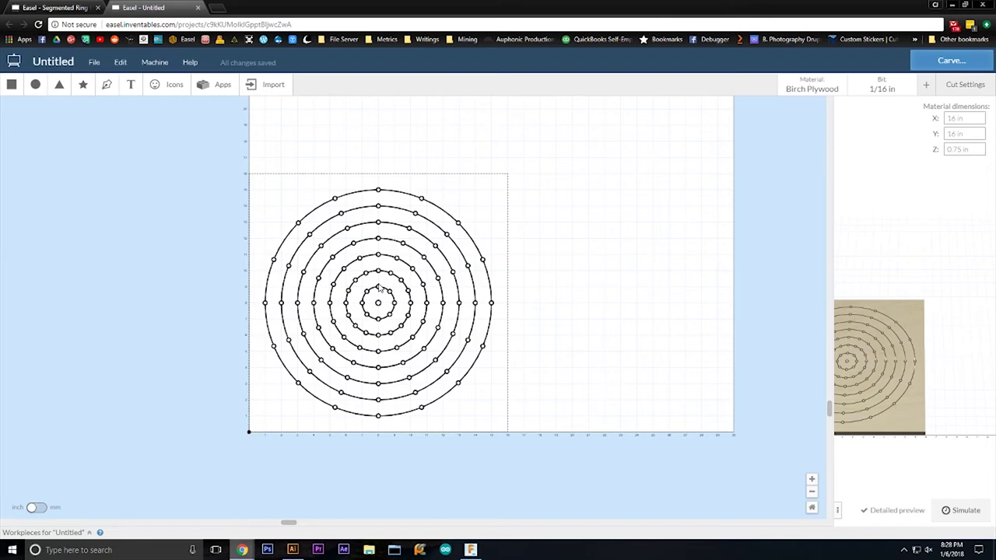
pyautogui.click(811, 480)
pyautogui.click(812, 479)
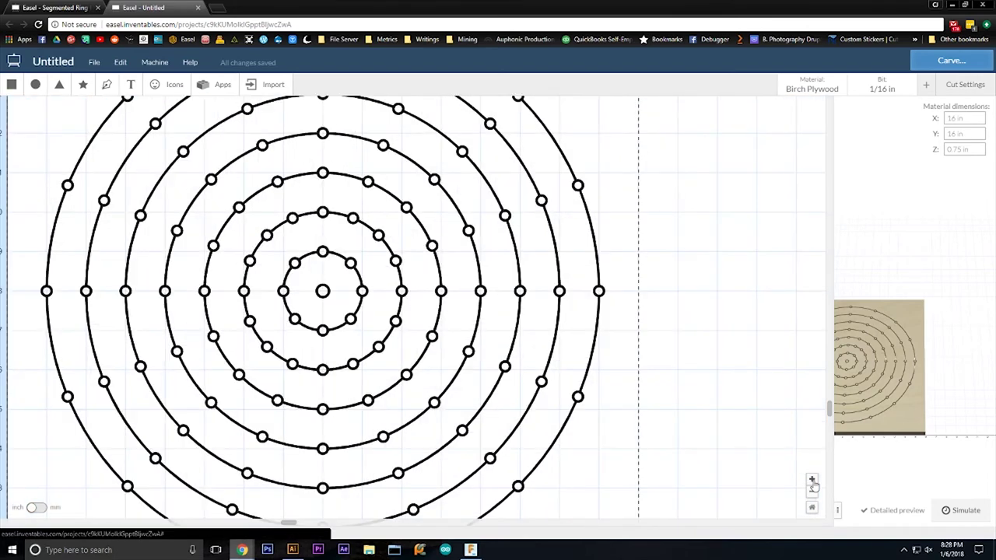
pyautogui.click(812, 479)
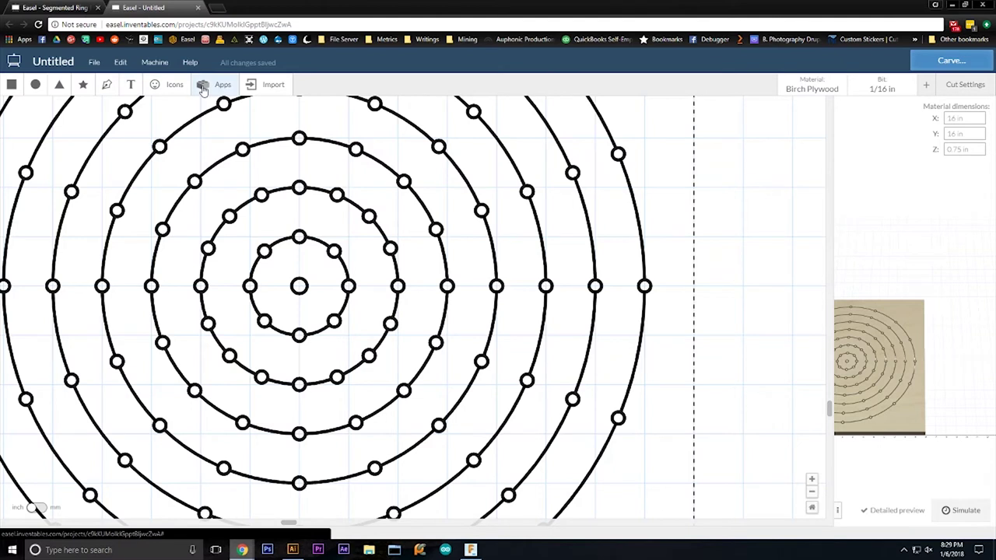
# Step: Add a text object in the Bemio font and move it onto the rings just right of the common centre
pyautogui.click(131, 84)
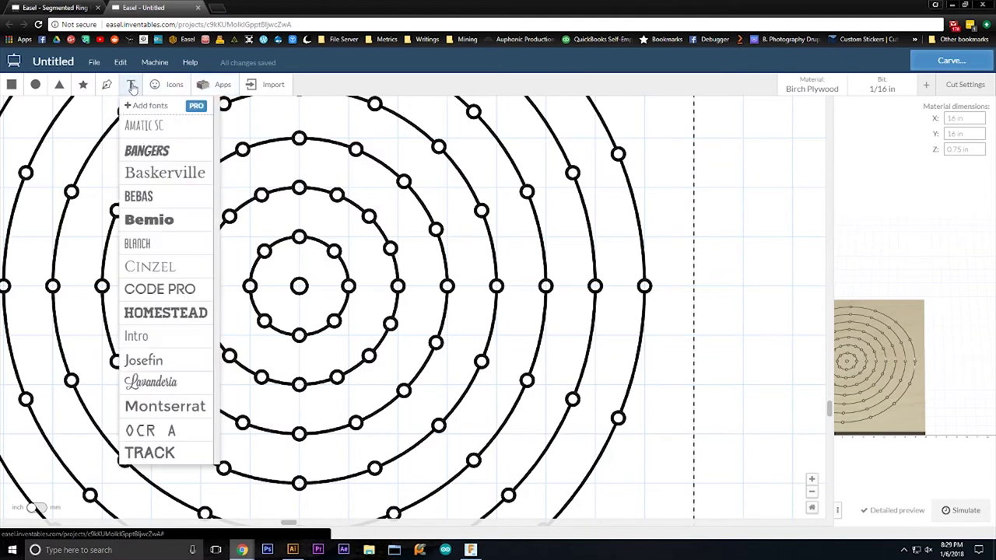
pyautogui.click(164, 222)
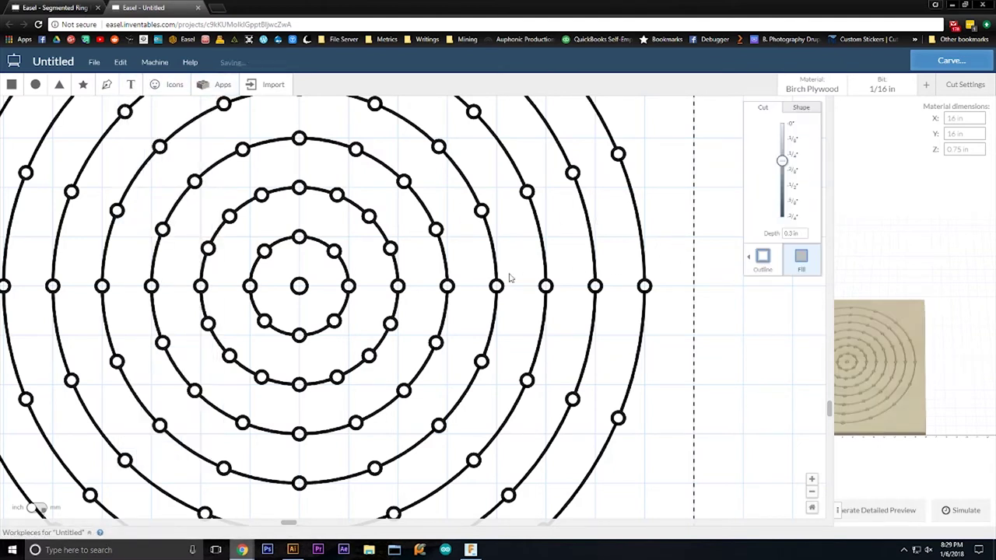
pyautogui.scroll(-5, 412, 288)
pyautogui.scroll(3, 413, 289)
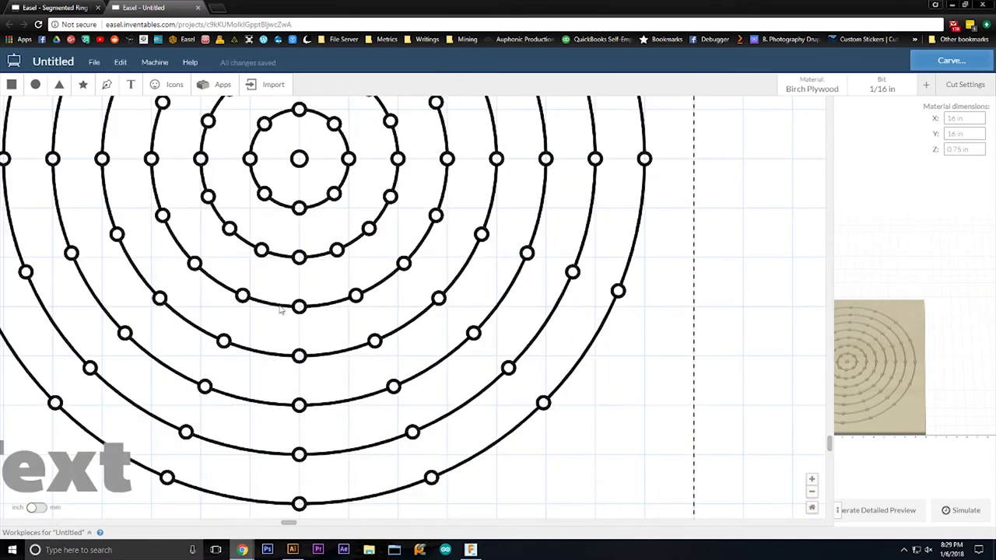
pyautogui.click(118, 457)
pyautogui.moveTo(117, 458); pyautogui.dragTo(539, 154)
pyautogui.scroll(4, 539, 155)
pyautogui.scroll(-2, 496, 207)
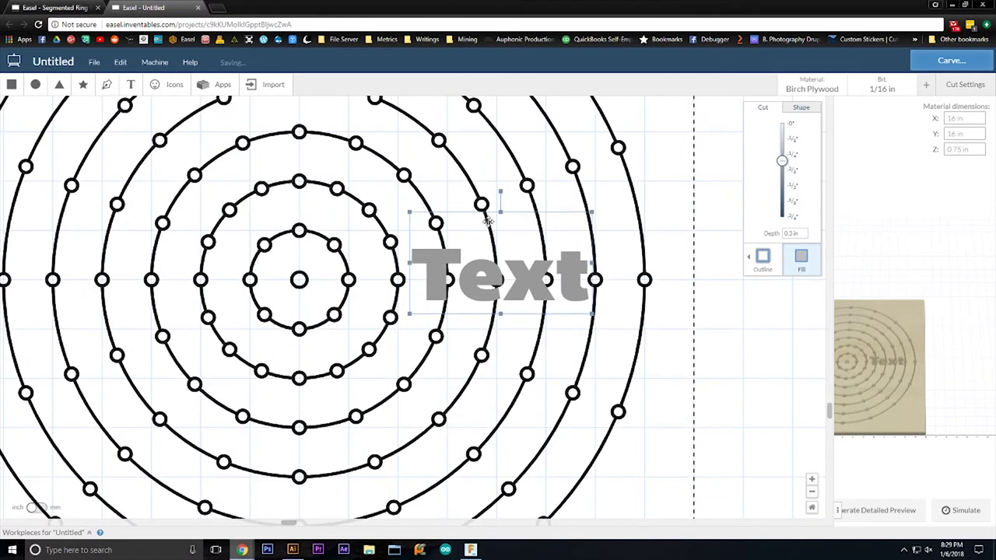
# Step: Replace the new text object's placeholder wording with 2"
pyautogui.doubleClick(446, 268)
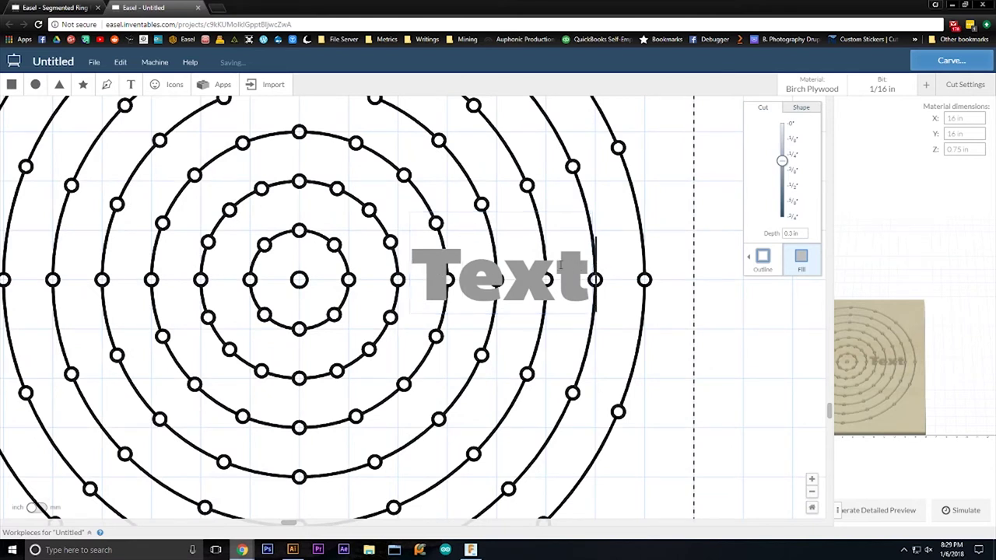
pyautogui.moveTo(596, 269); pyautogui.dragTo(412, 268)
pyautogui.write('1')
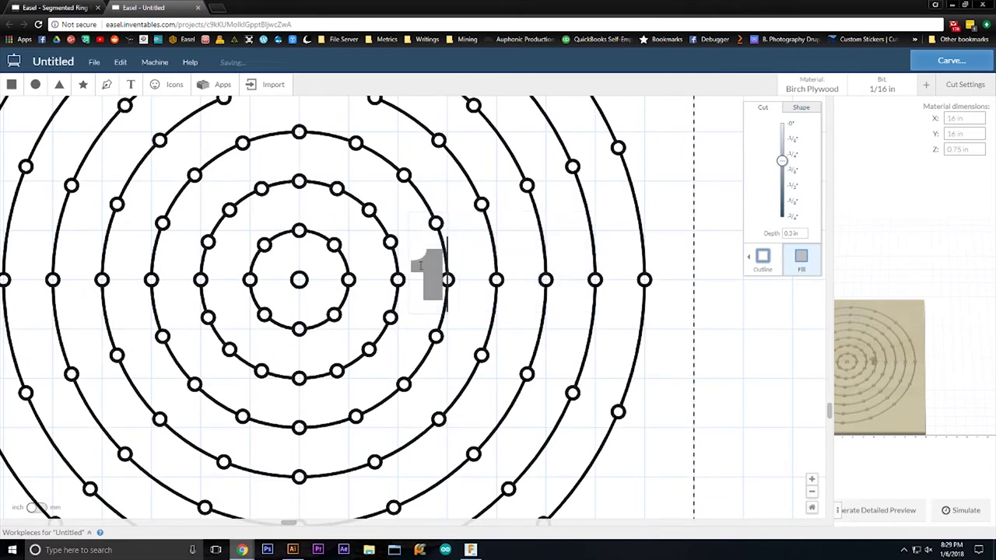
pyautogui.press('BackSpace')
pyautogui.write('2"')
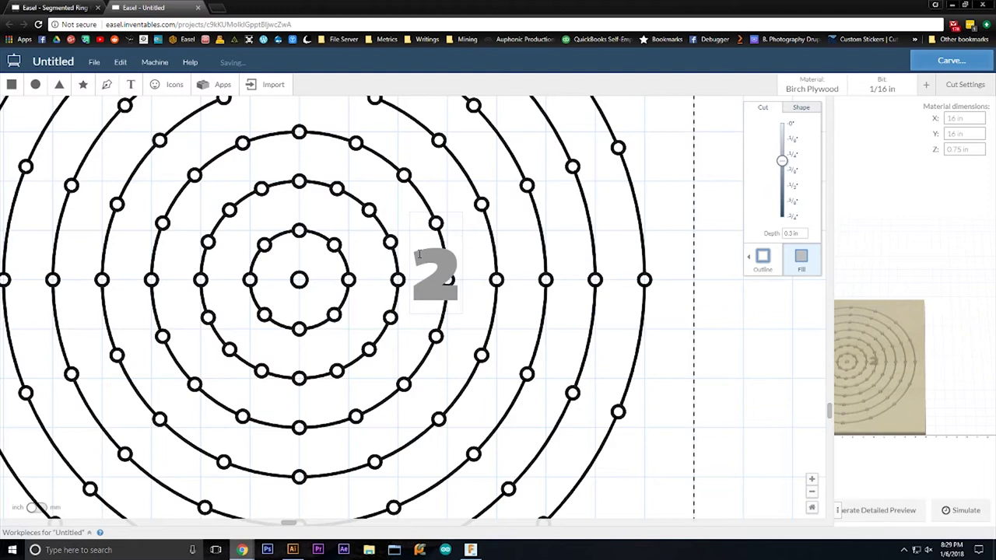
pyautogui.tripleClick(417, 278)
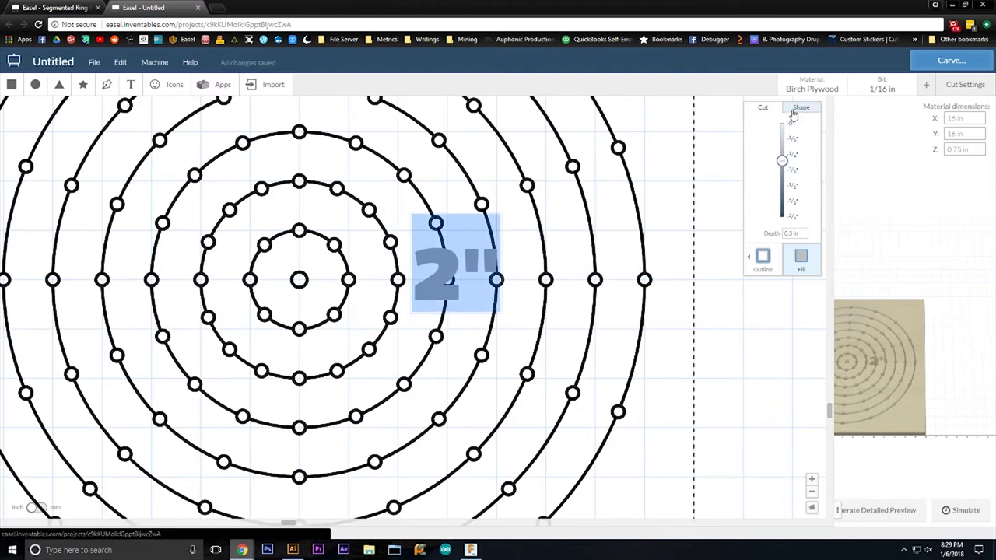
# Step: Resize the 2" label proportionally to 0.5 in high and then 0.5 in wide, and place it between the second and third rings, level with the centre
pyautogui.click(797, 112)
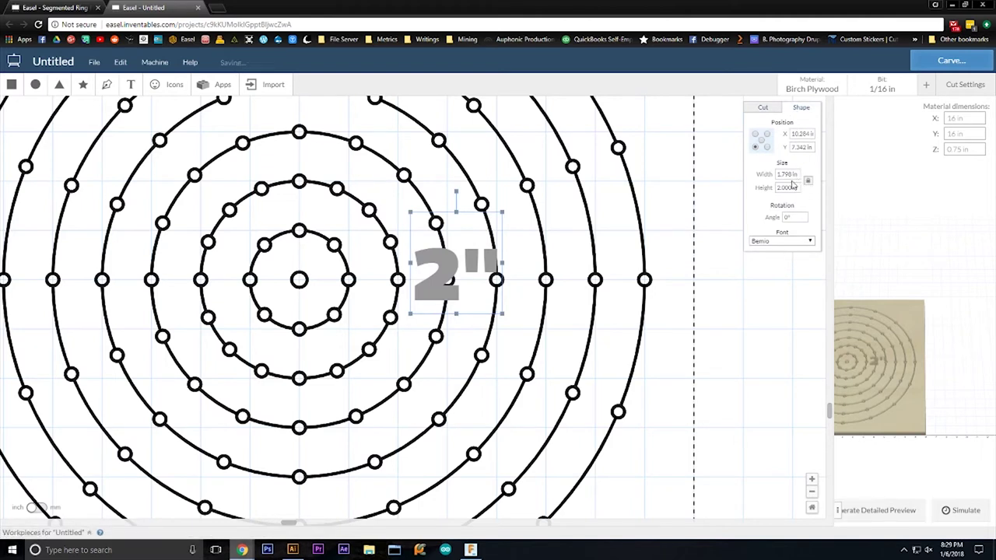
pyautogui.click(796, 188)
pyautogui.write('.5')
pyautogui.click(793, 216)
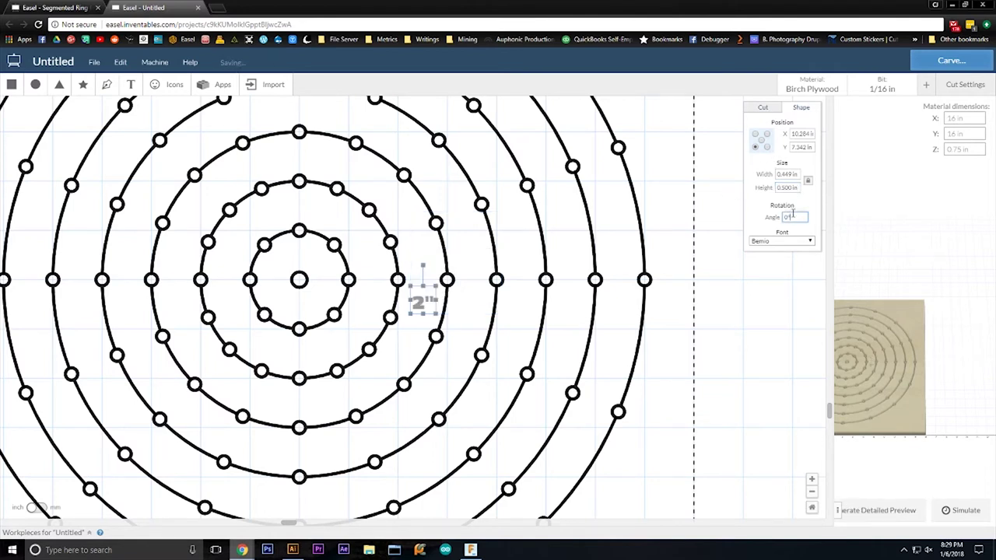
pyautogui.click(796, 173)
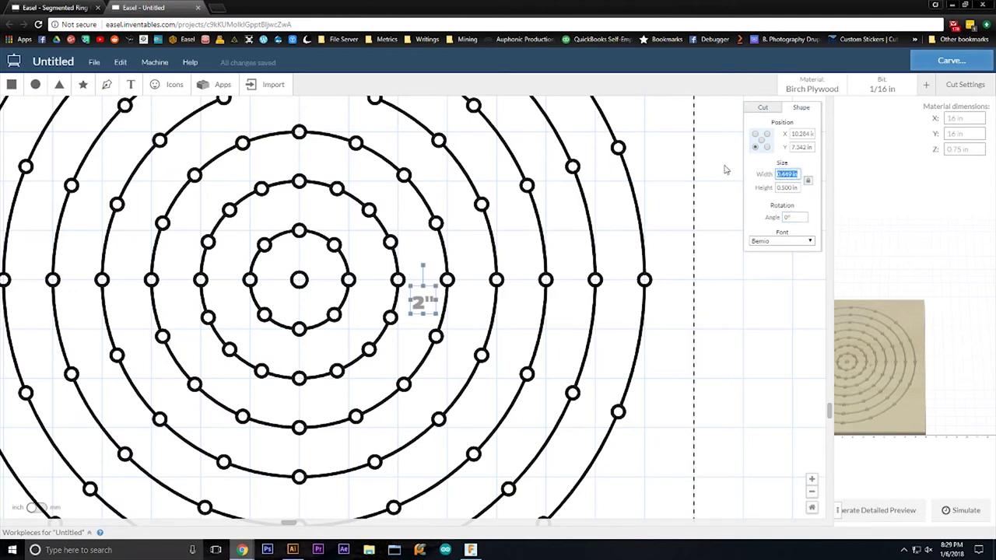
pyautogui.write('1')
pyautogui.press('Tab')
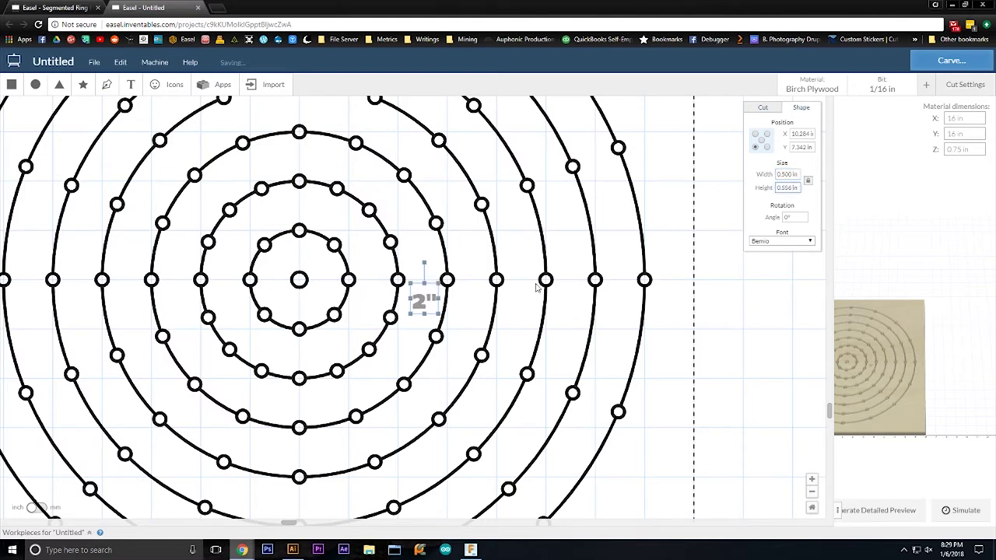
pyautogui.moveTo(415, 305); pyautogui.dragTo(419, 284)
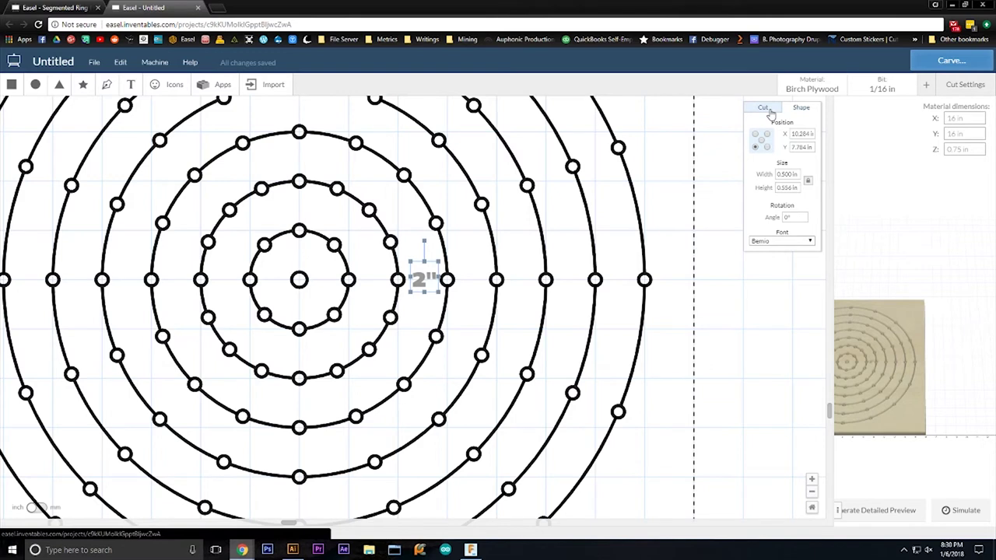
# Step: Open the 2" label's text for editing and bring up its cut settings
pyautogui.doubleClick(424, 278)
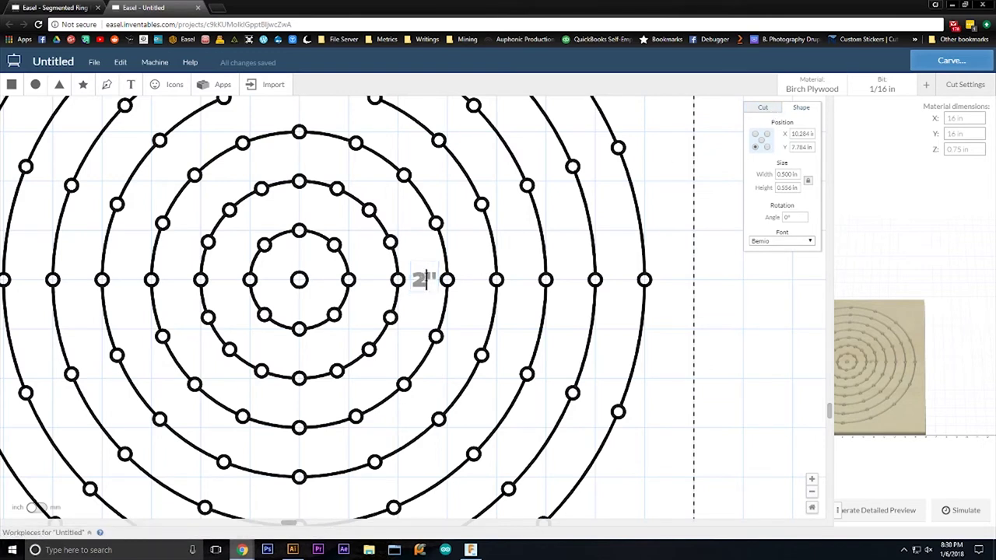
pyautogui.click(764, 109)
pyautogui.click(423, 281)
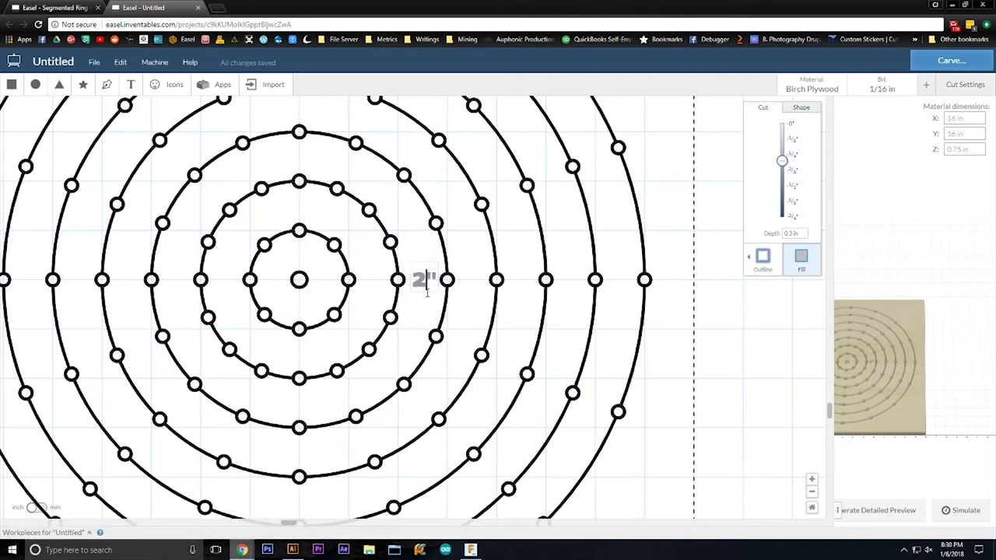
# Step: Set the cut depth of the 2" text label between the second and third rings to 0.0625 in
pyautogui.moveTo(413, 279); pyautogui.dragTo(449, 277)
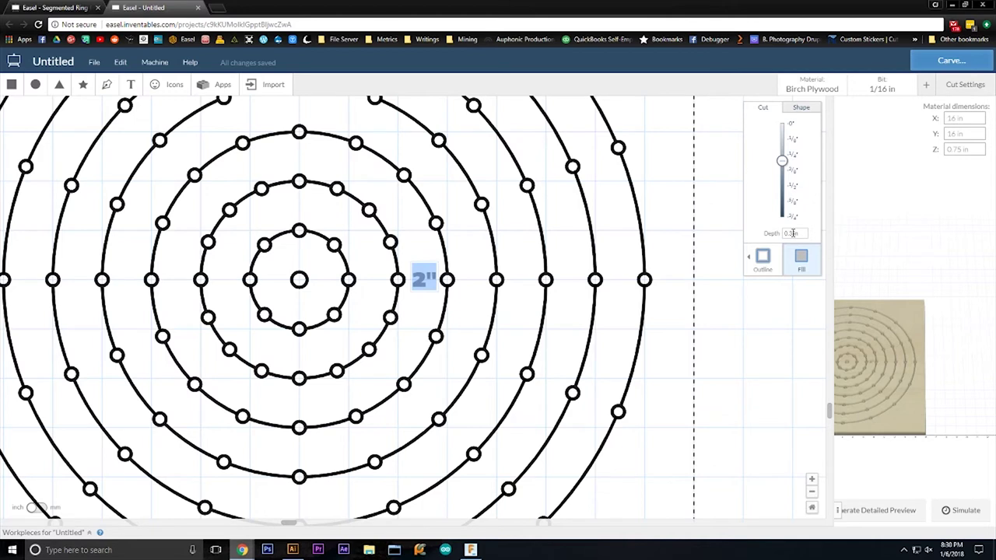
pyautogui.moveTo(797, 233); pyautogui.dragTo(761, 238)
pyautogui.write('.0625')
pyautogui.press('Return')
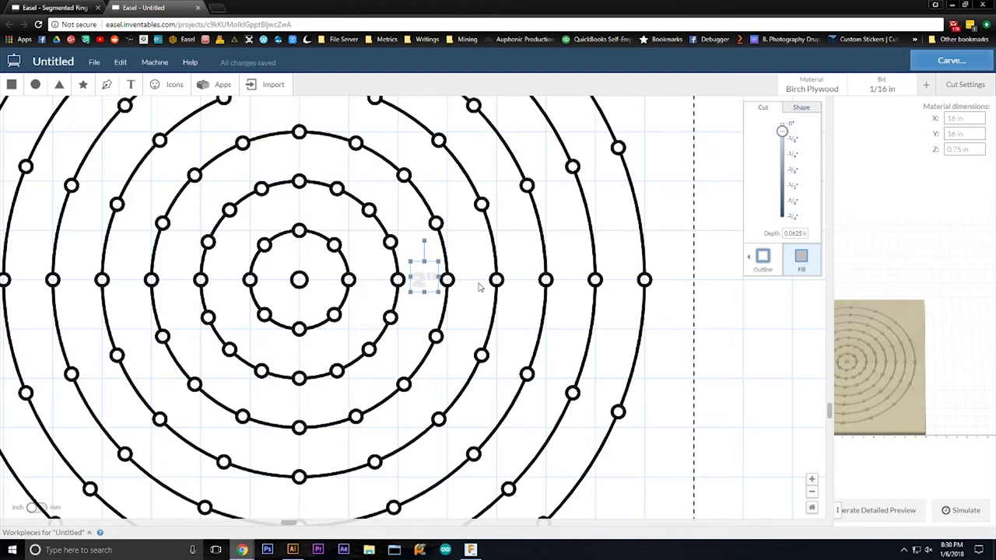
# Step: Copy the 2" label into the gap between the third and fourth rings and set the copy's cut depth to 0.25 in
pyautogui.moveTo(425, 276); pyautogui.dragTo(475, 276)
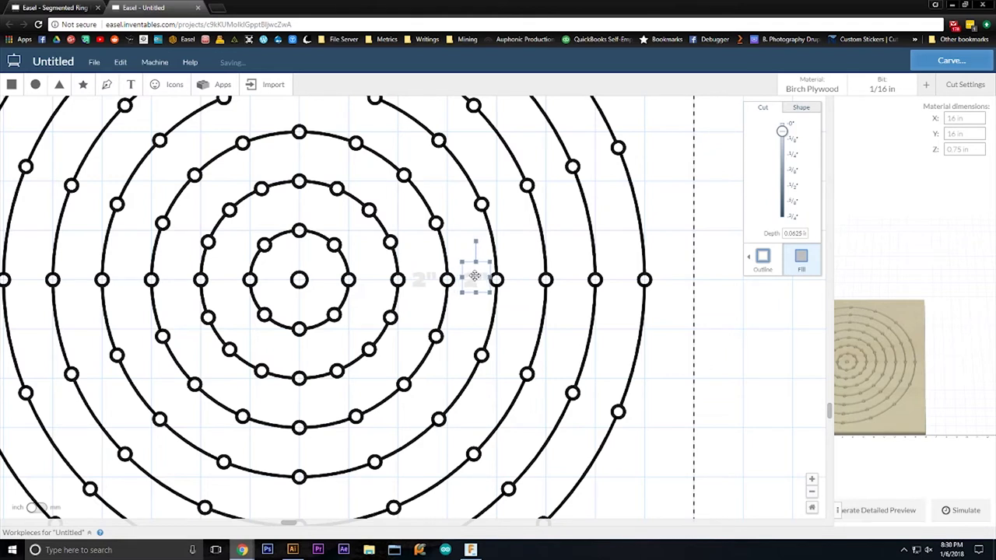
pyautogui.click(784, 155)
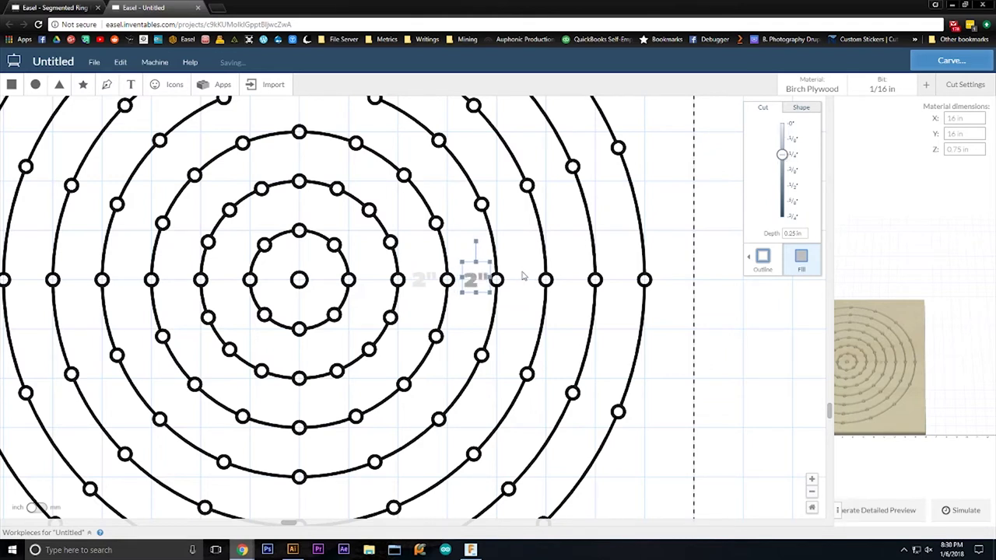
pyautogui.press('Left')
pyautogui.press('Left')
pyautogui.press('Left')
pyautogui.press('Left')
# Step: Change the label between the third and fourth rings to 6" and the one between the second and third rings to 4"
pyautogui.doubleClick(465, 279)
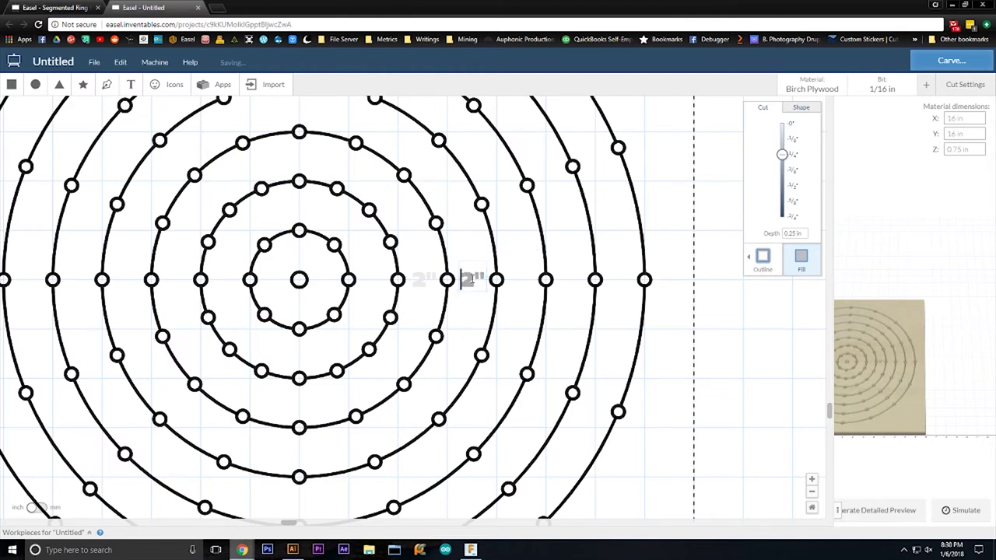
pyautogui.doubleClick(466, 278)
pyautogui.write('6')
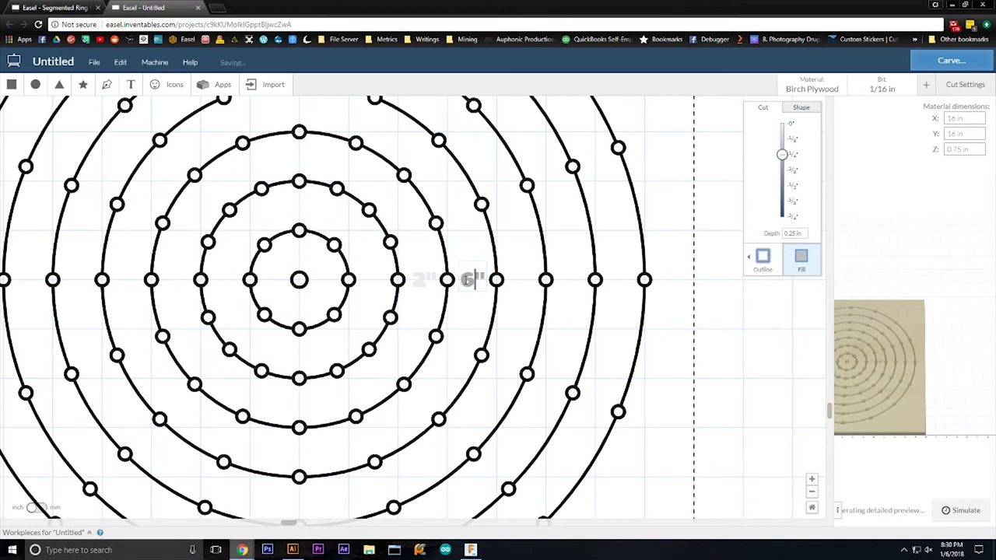
pyautogui.click(424, 281)
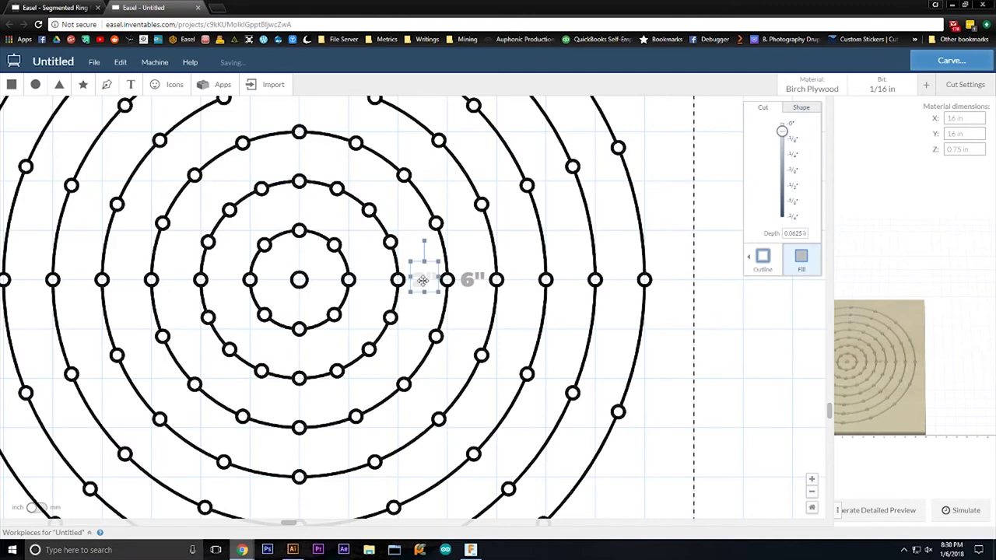
pyautogui.click(428, 270)
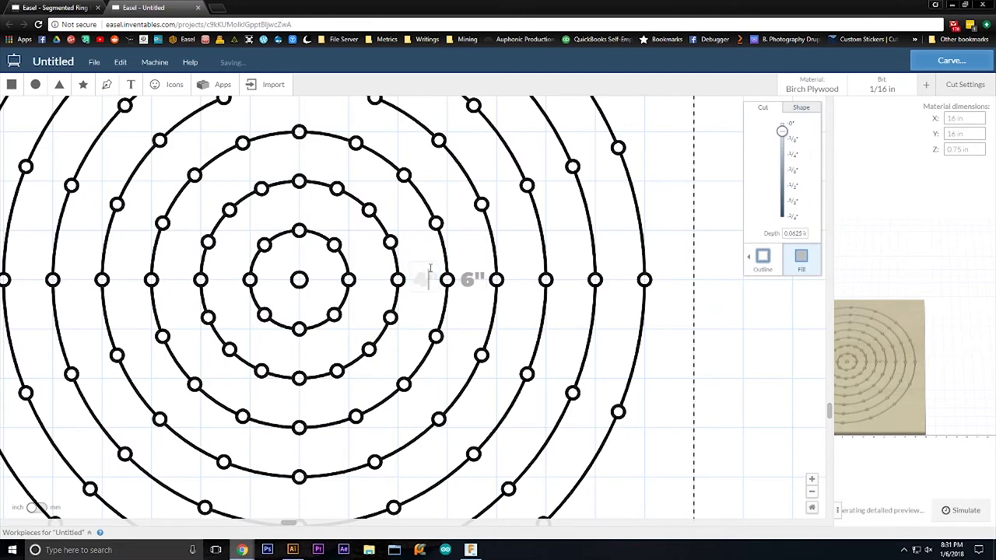
pyautogui.click(427, 304)
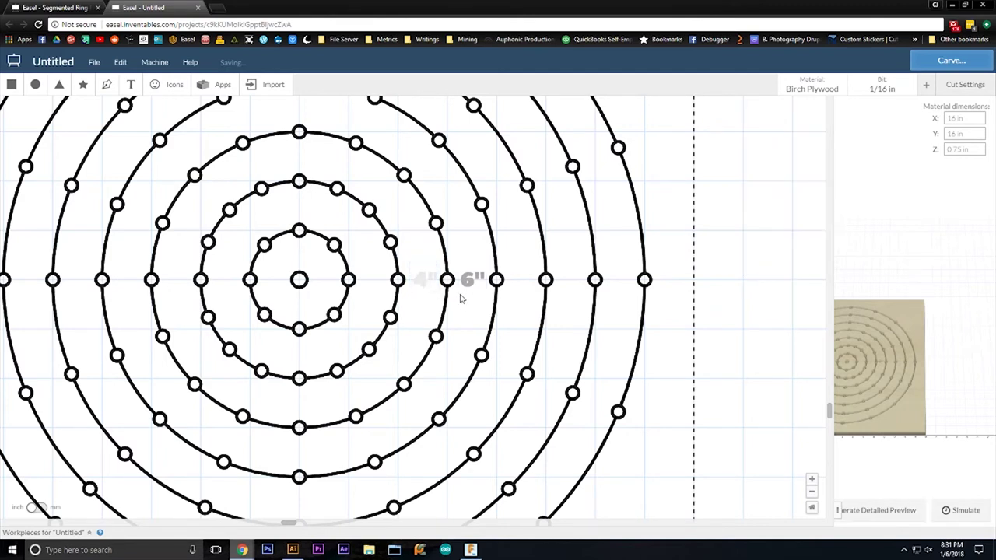
# Step: Place a copied 2" label in the gap between the first and second rings and set its cut depth to 0.25 in
pyautogui.click(475, 297)
pyautogui.moveTo(478, 268); pyautogui.dragTo(376, 265)
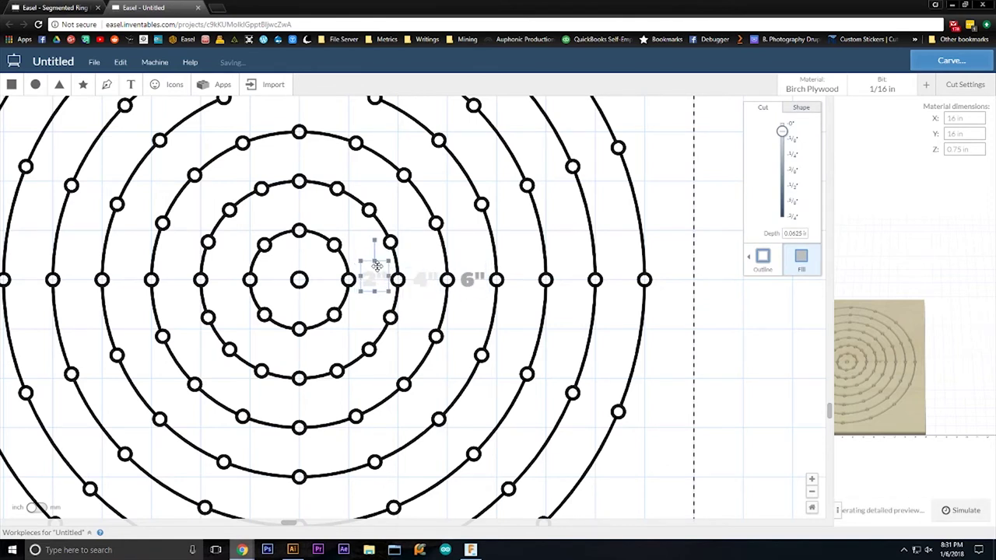
pyautogui.moveTo(376, 265); pyautogui.dragTo(375, 266)
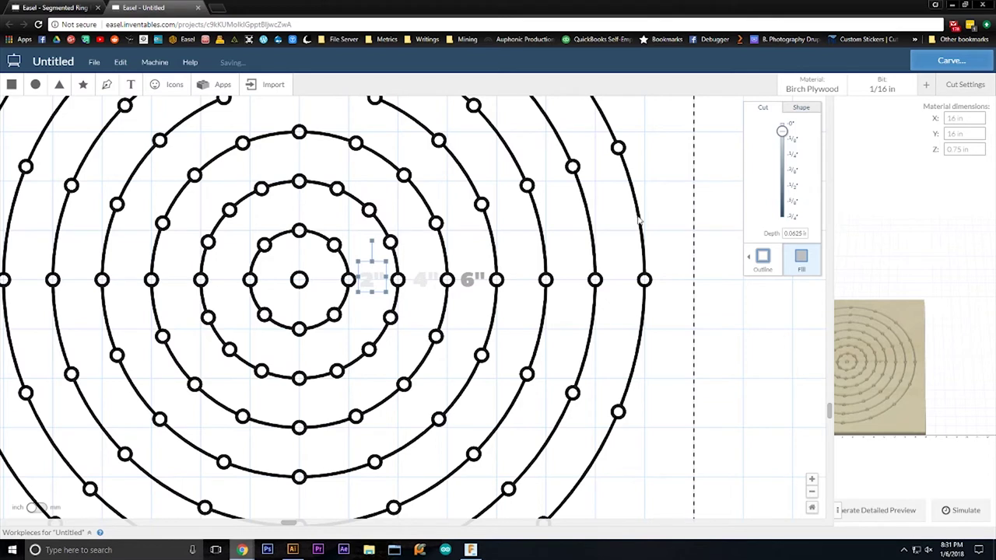
pyautogui.click(783, 158)
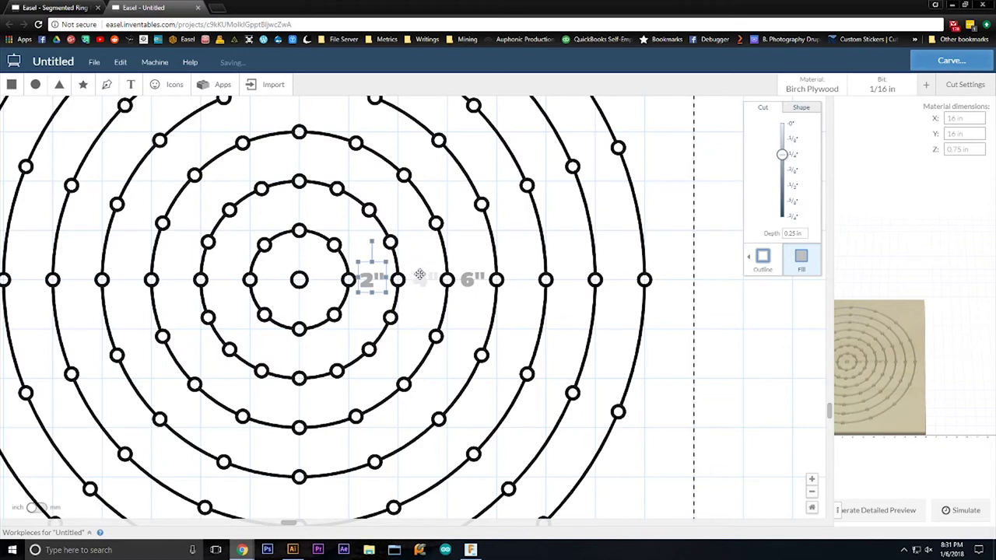
# Step: Duplicate the 6" label into the gap between the fourth and fifth rings and change the copy to 8"
pyautogui.click(420, 275)
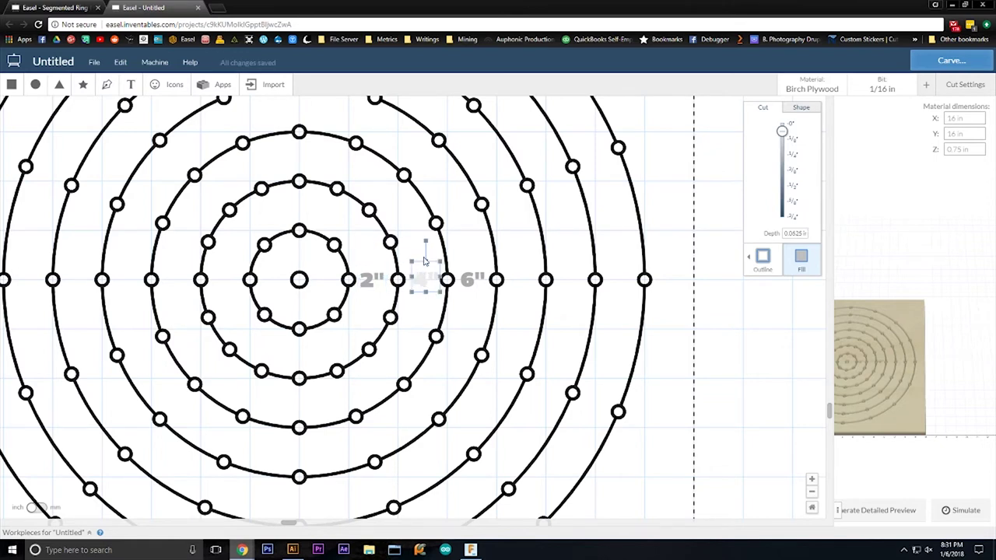
pyautogui.click(469, 280)
pyautogui.click(508, 282)
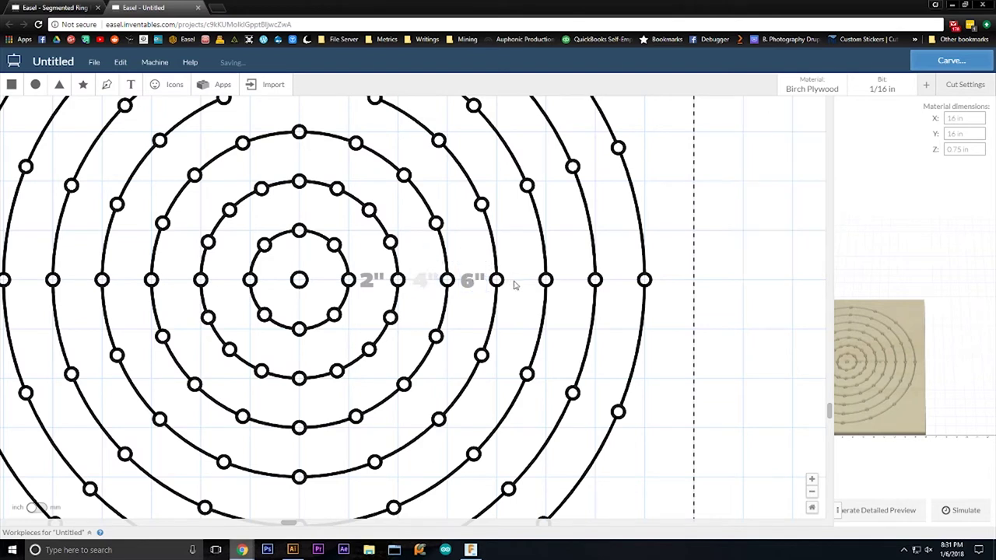
pyautogui.click(472, 279)
pyautogui.hotkey('ctrl', 'v')
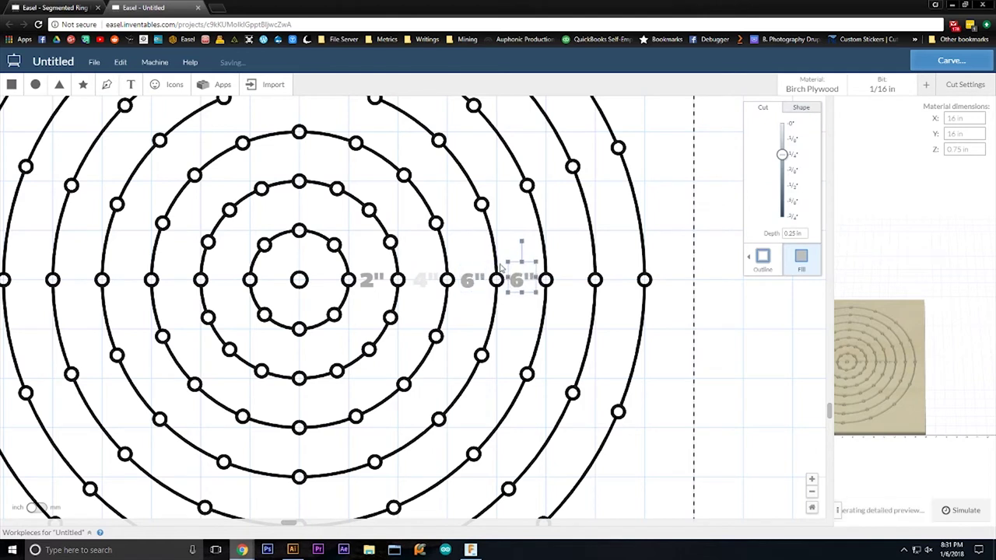
pyautogui.doubleClick(516, 278)
pyautogui.write('8')
# Step: Add a 10" label copy between the fifth and sixth rings and shift it slightly inward to fit the gap
pyautogui.hotkey('ctrl', 'v')
pyautogui.doubleClick(568, 278)
pyautogui.write('10')
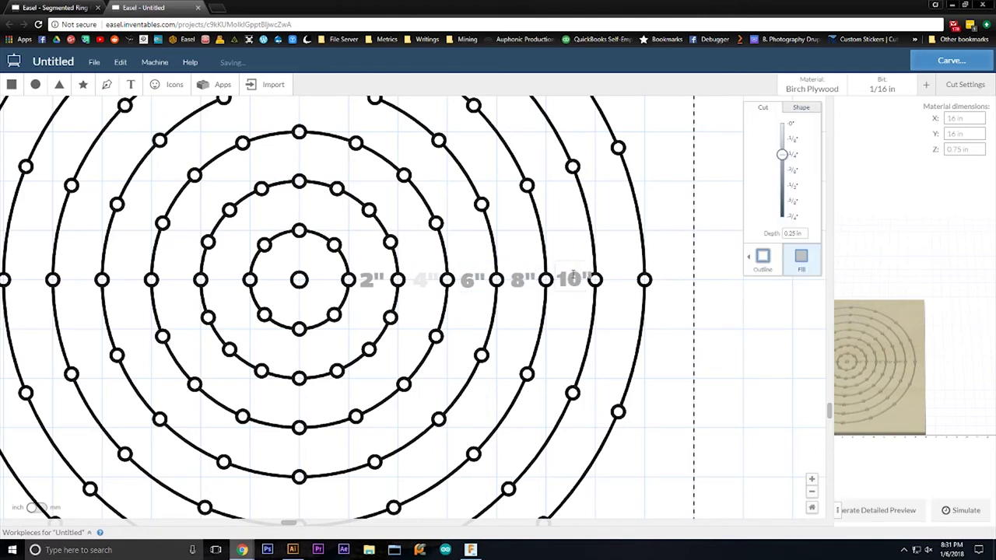
pyautogui.click(564, 278)
pyautogui.moveTo(563, 278); pyautogui.dragTo(555, 279)
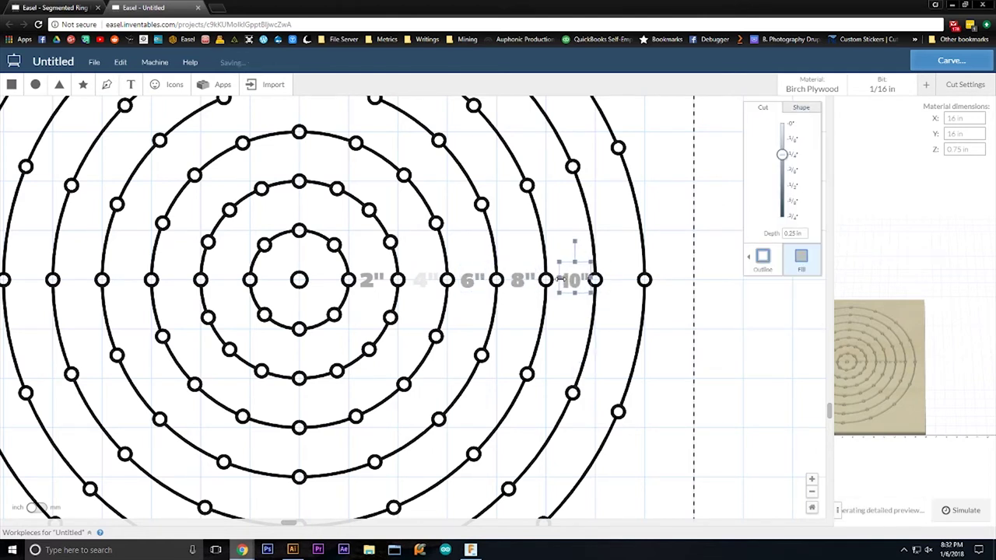
# Step: Duplicate the 10" label into the gap between the sixth and seventh rings and change the copy to 12"
pyautogui.click(582, 281)
pyautogui.hotkey('ctrl', 'v')
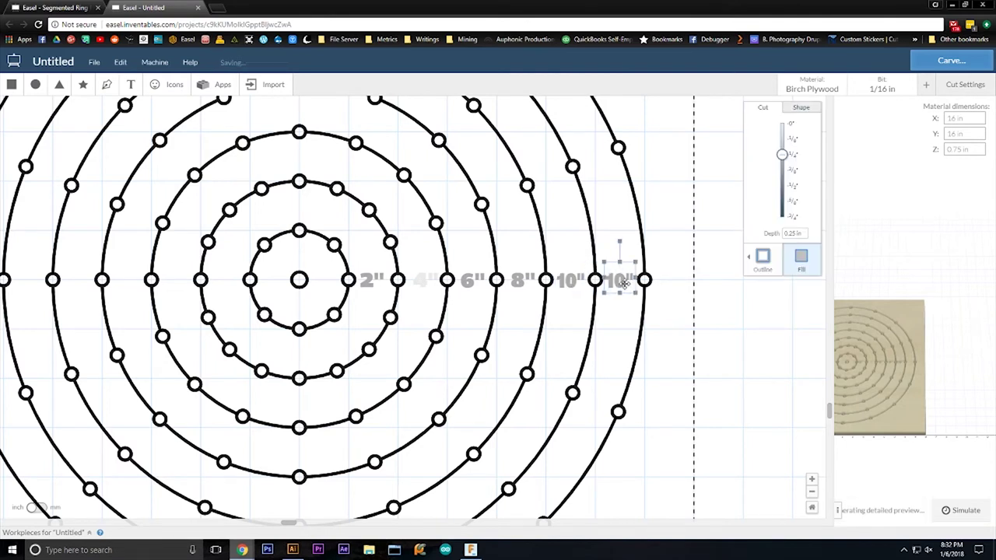
pyautogui.doubleClick(619, 279)
pyautogui.write('12')
# Step: Place another label copy just outside the outermost ring and change its text to 14"
pyautogui.click(656, 286)
pyautogui.hotkey('ctrl', 'v')
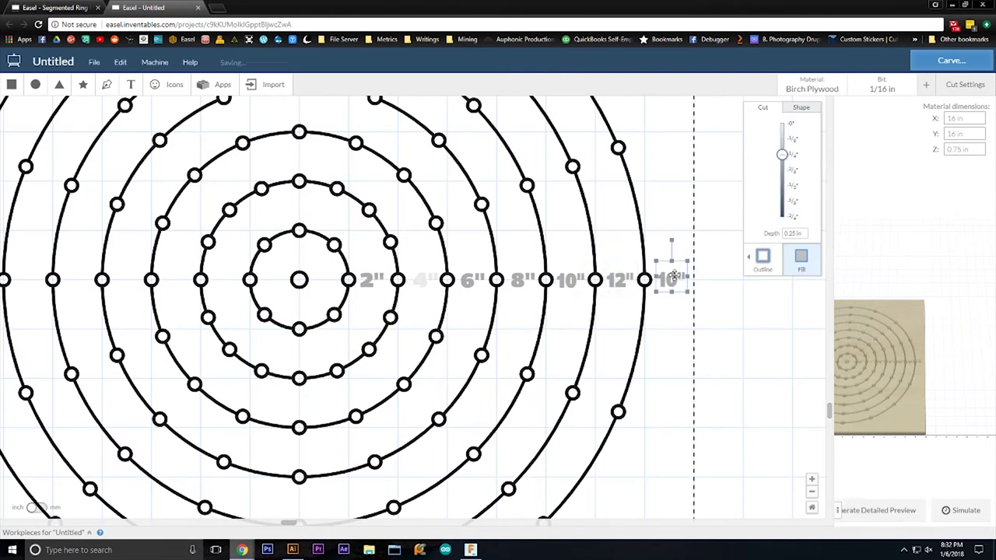
pyautogui.doubleClick(668, 278)
pyautogui.write('14')
pyautogui.click(667, 311)
pyautogui.click(670, 282)
pyautogui.click(669, 324)
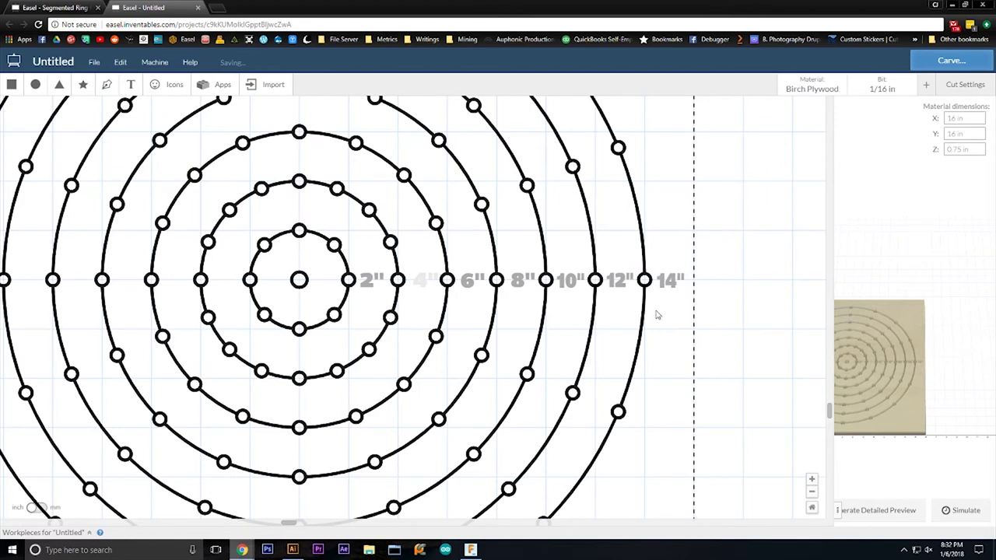
# Step: Set the cut depth of the 2", 6", 8", 10", 12" and 14" labels together to 0.0625 in
pyautogui.click(372, 281)
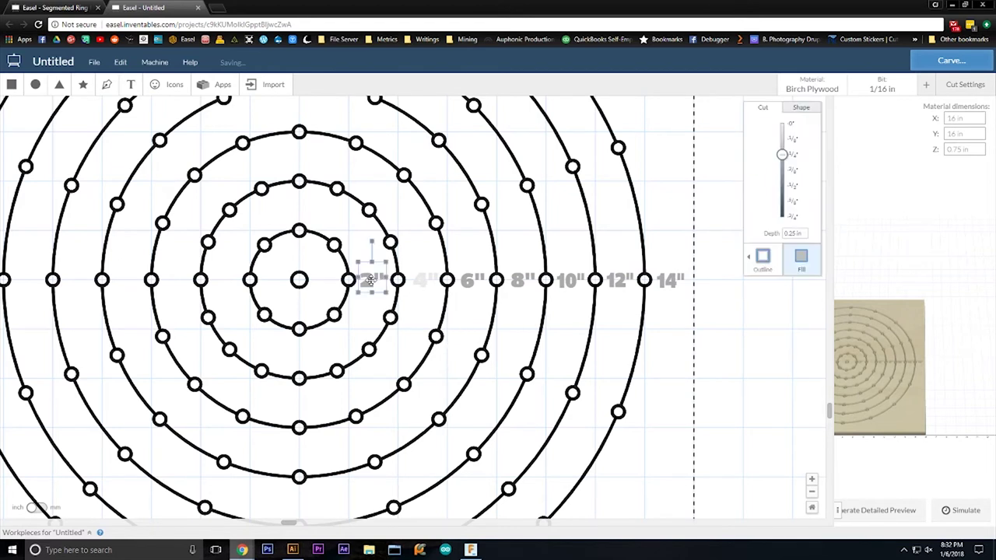
pyautogui.keyDown('shift'); pyautogui.click(470, 281); pyautogui.keyUp('shift')
pyautogui.keyDown('shift'); pyautogui.click(526, 279); pyautogui.keyUp('shift')
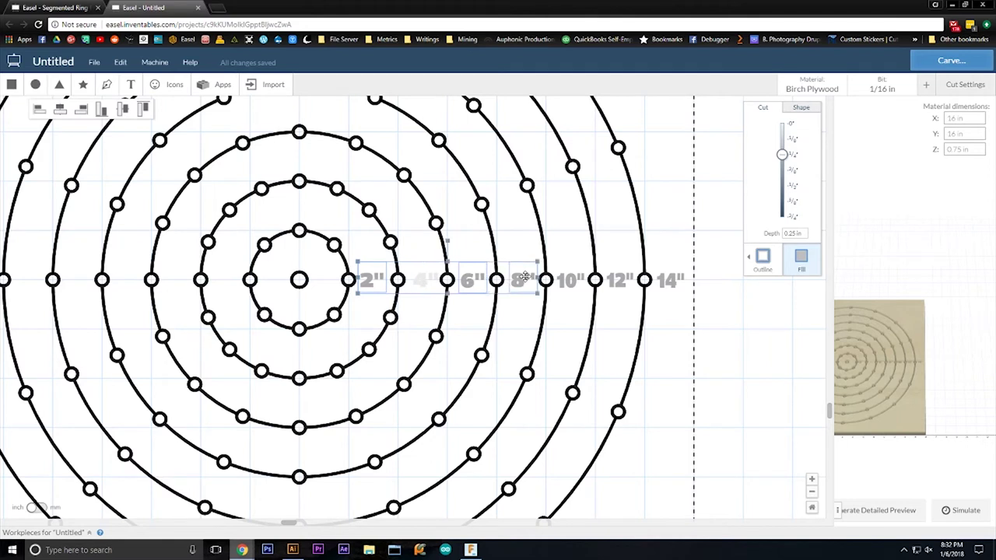
pyautogui.keyDown('shift'); pyautogui.click(572, 278); pyautogui.keyUp('shift')
pyautogui.keyDown('shift'); pyautogui.click(622, 279); pyautogui.keyUp('shift')
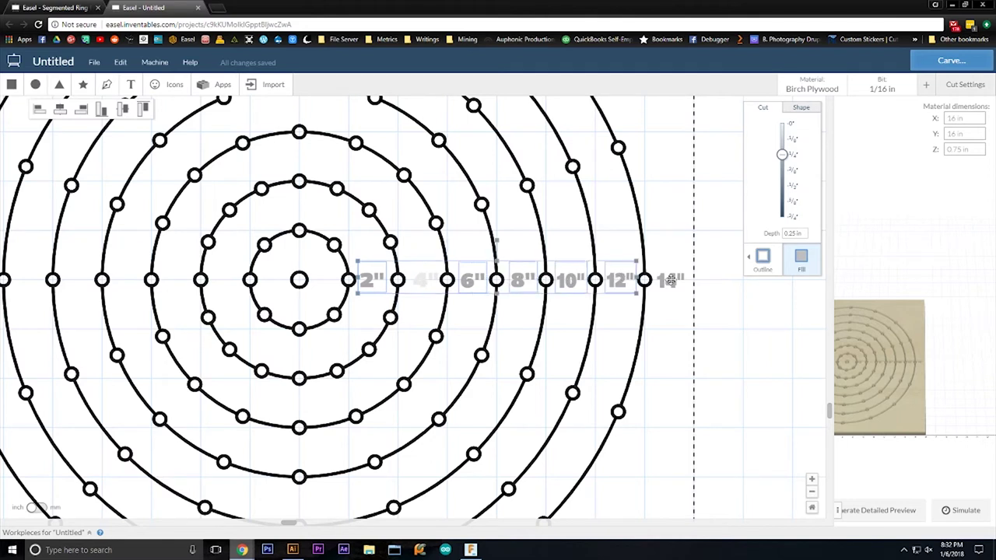
pyautogui.keyDown('shift'); pyautogui.click(670, 280); pyautogui.keyUp('shift')
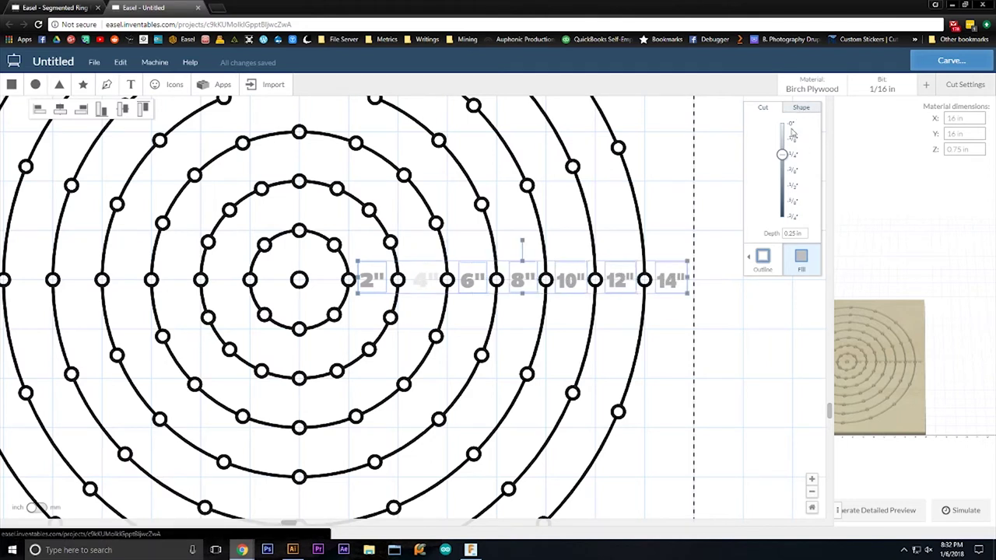
pyautogui.click(805, 233)
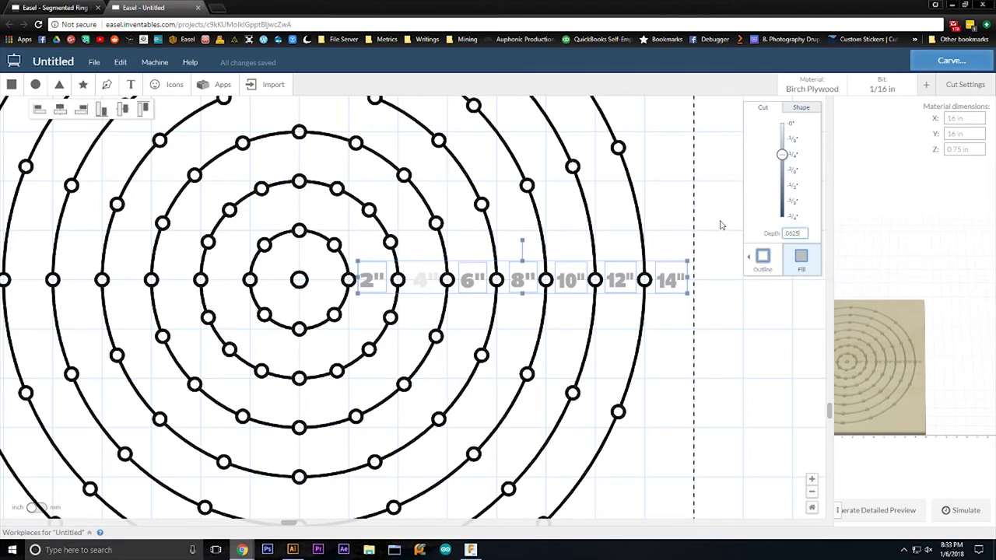
pyautogui.press('Return')
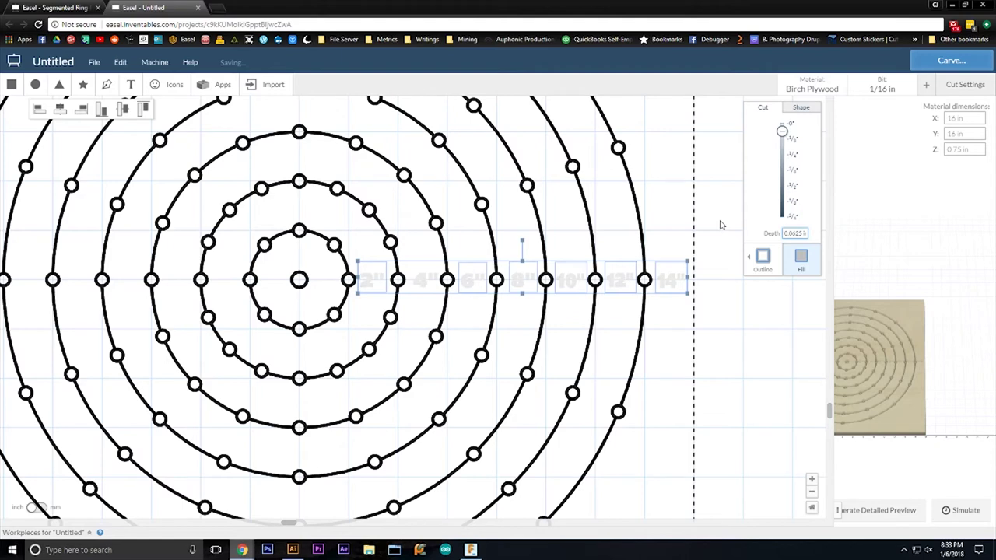
pyautogui.click(676, 309)
# Step: Check the lettering on the finished jig project, return to the untitled design and add a Bemio text object near the workpiece's lower-left corner
pyautogui.scroll(-5, 674, 306)
pyautogui.scroll(3, 656, 298)
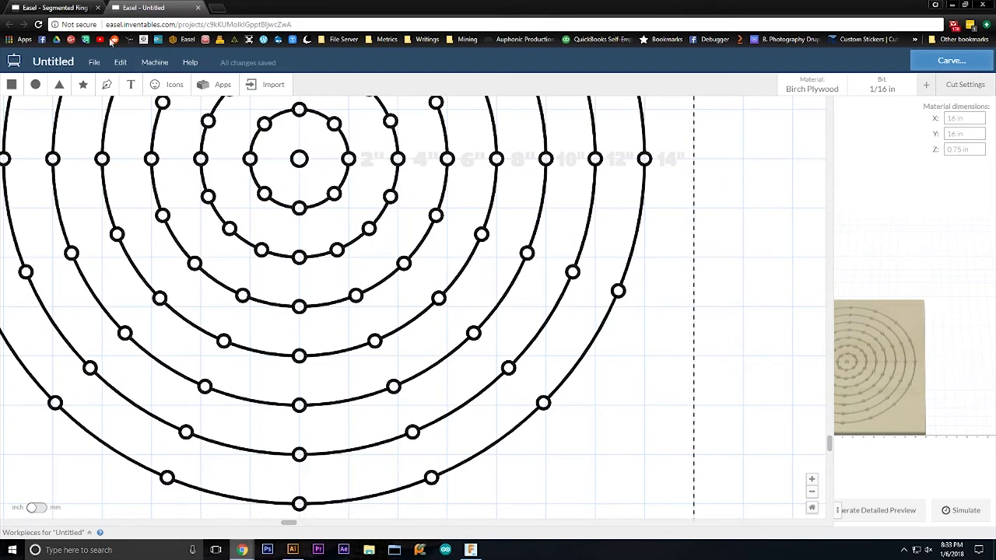
pyautogui.click(55, 7)
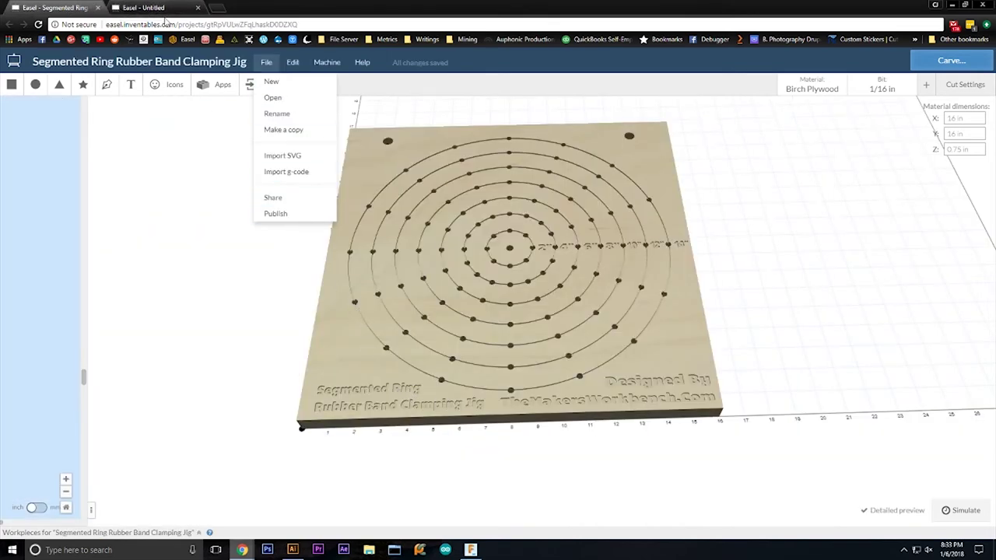
pyautogui.click(161, 9)
pyautogui.scroll(-5, 395, 202)
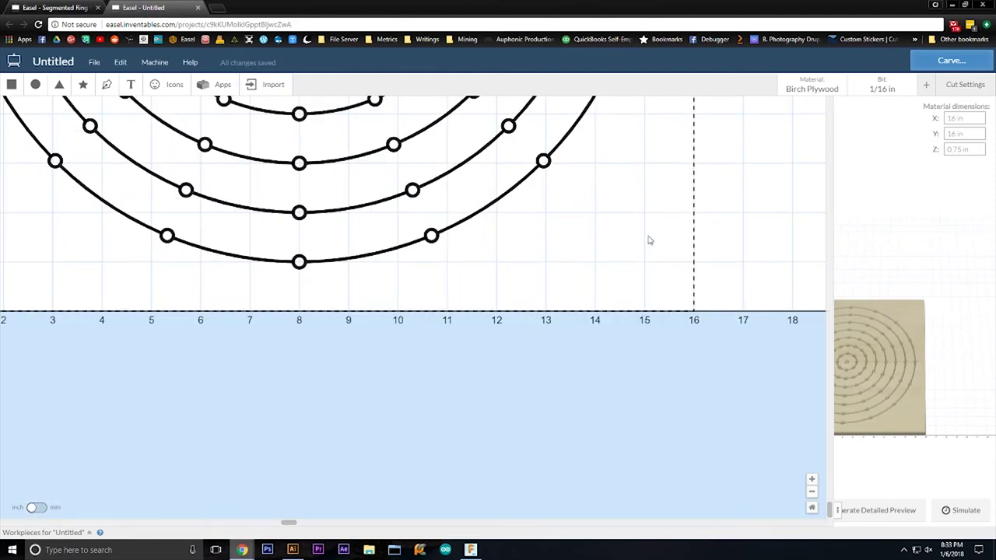
pyautogui.scroll(3, 695, 251)
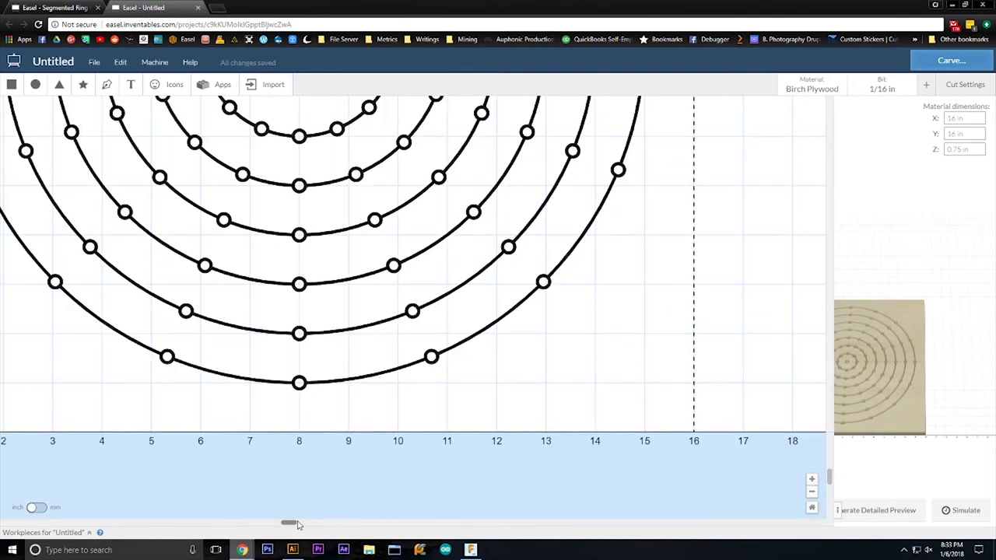
pyautogui.moveTo(296, 523); pyautogui.dragTo(138, 287)
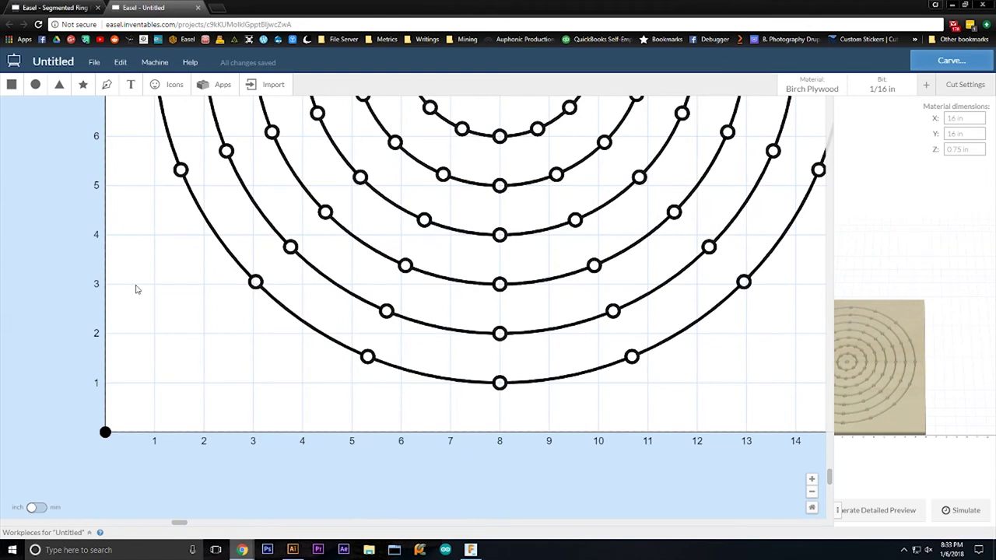
pyautogui.click(131, 84)
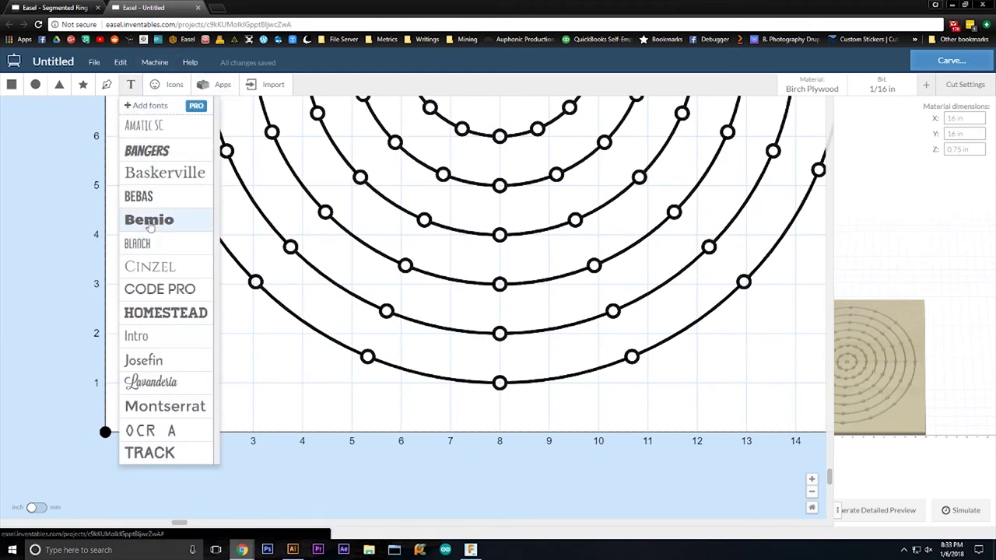
pyautogui.click(149, 219)
# Step: Replace the new object's placeholder text with "Segmented Ring" on one line and "Rubber Band Clammping Jig" on the next
pyautogui.doubleClick(177, 344)
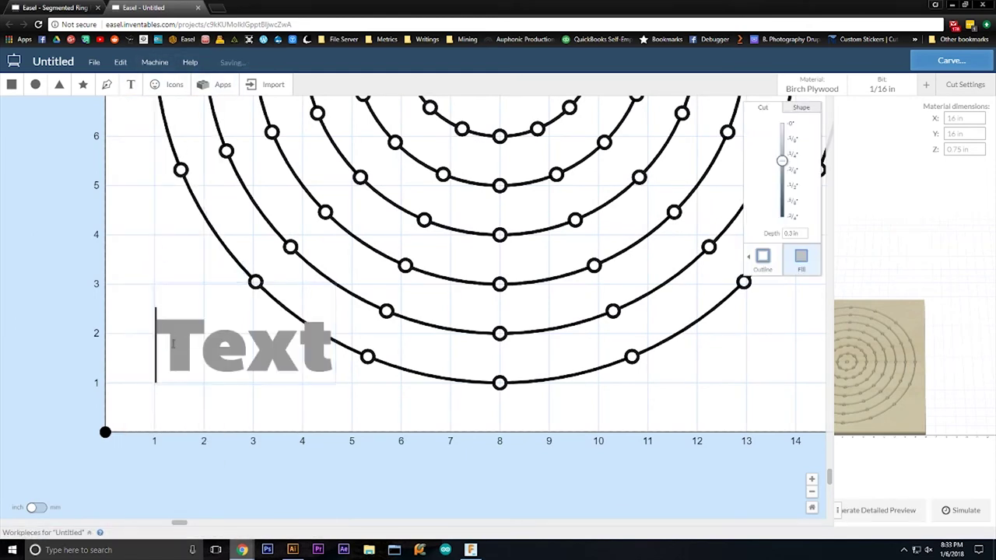
pyautogui.moveTo(172, 344); pyautogui.dragTo(340, 359)
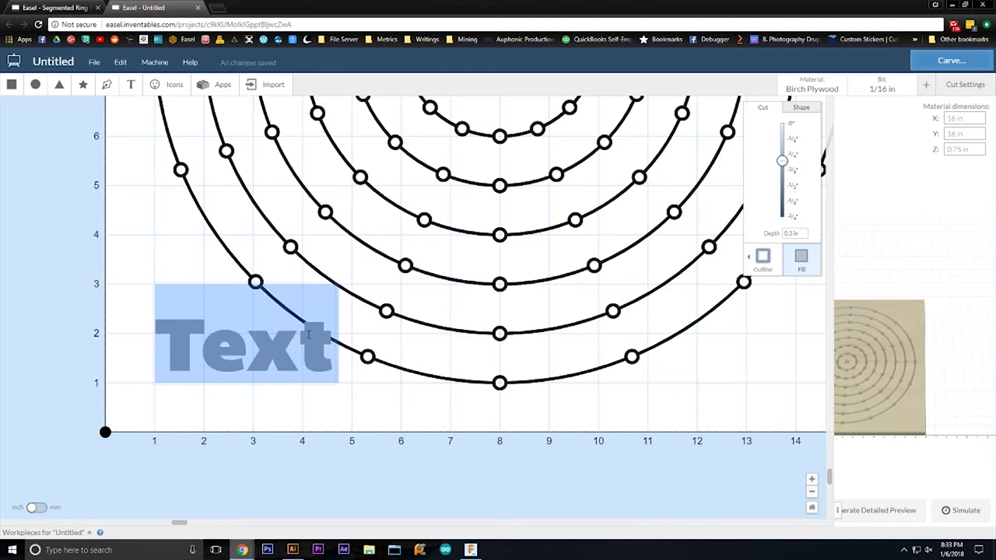
pyautogui.write('Segmented')
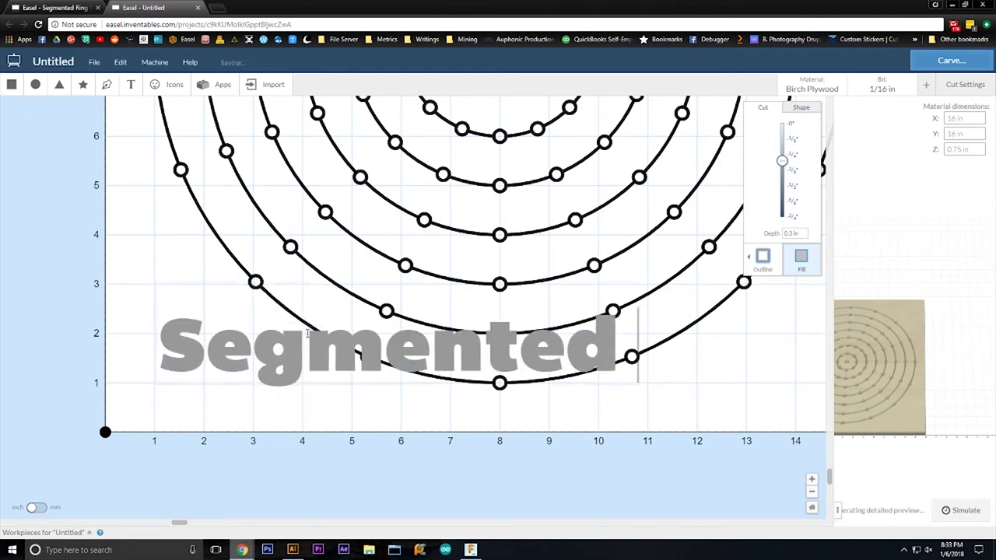
pyautogui.write(' Ring ')
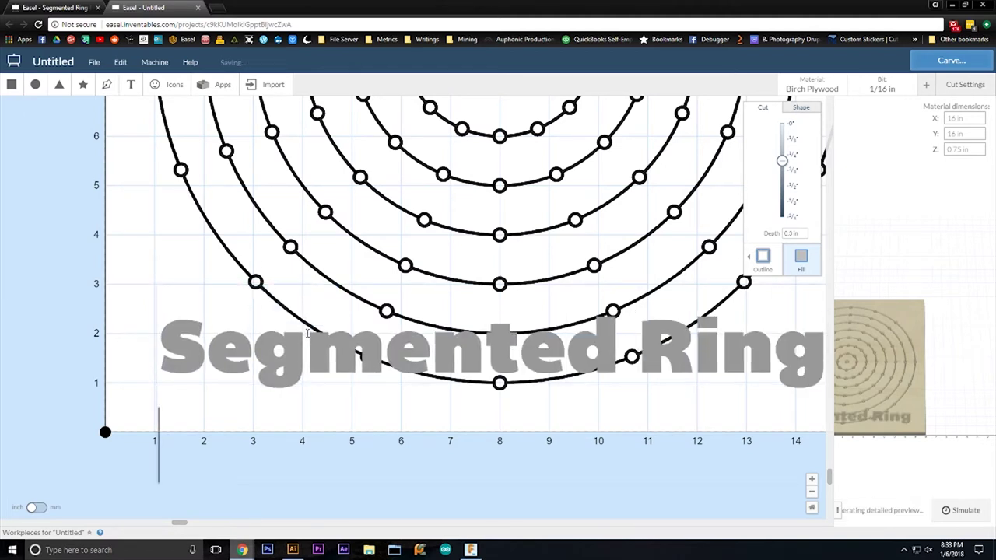
pyautogui.write('Rub')
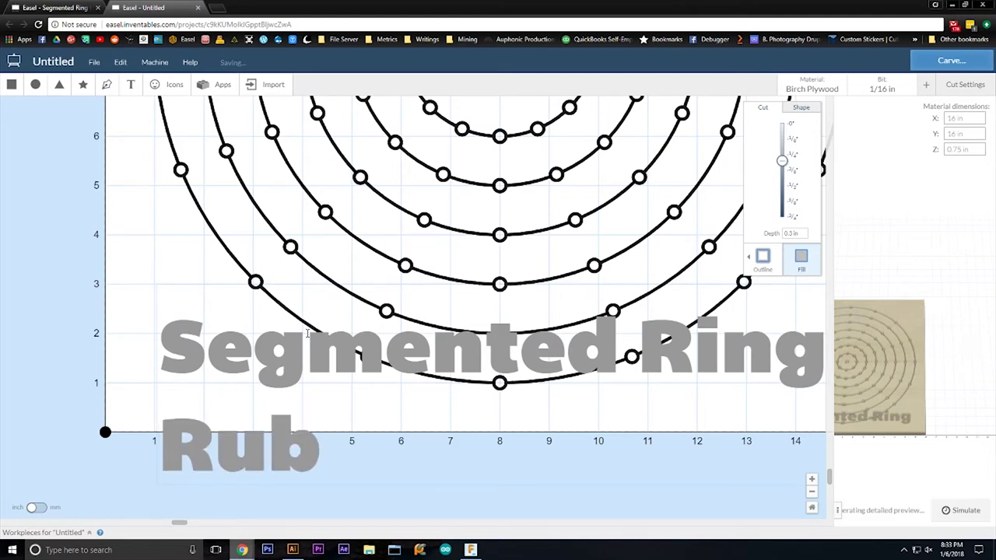
pyautogui.write('ber Band C')
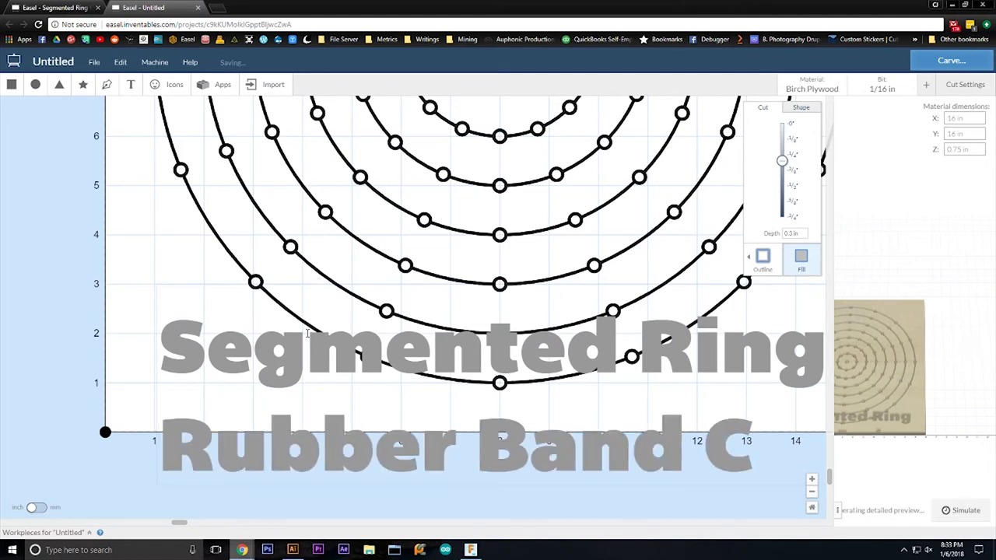
pyautogui.write('la')
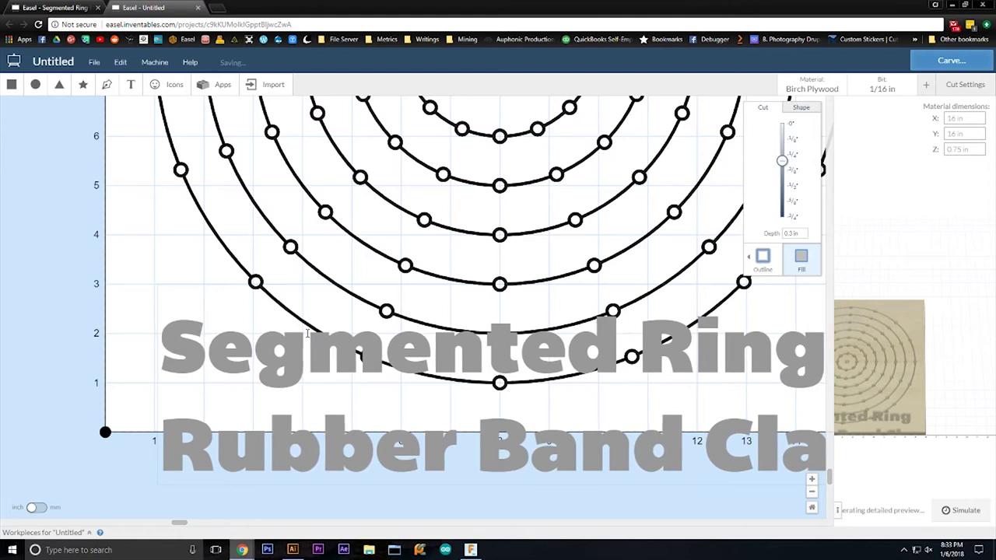
pyautogui.hotkey('ctrl', 'a')
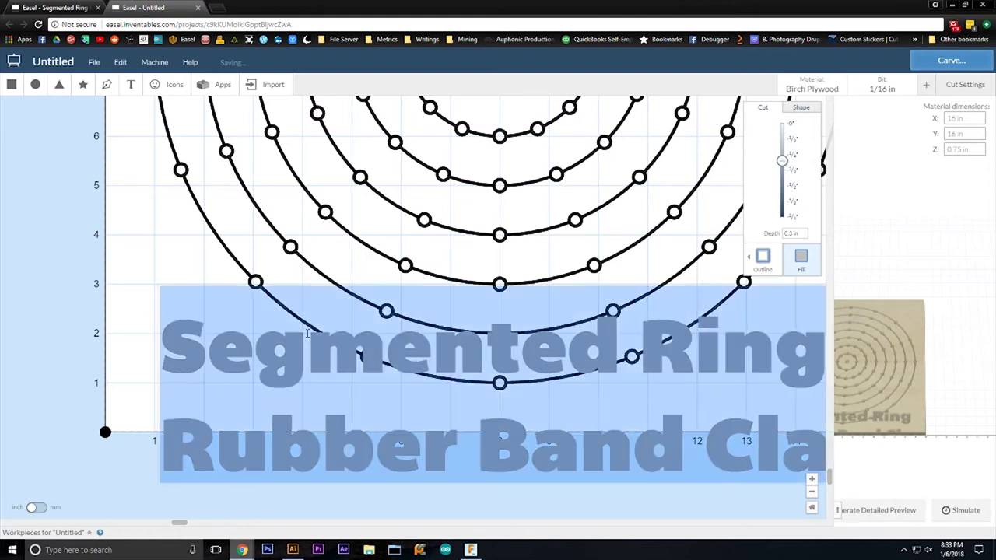
# Step: Scale the two-line title to about 7.5 in wide and place it in the workpiece's lower-left corner, below the rings
pyautogui.click(808, 111)
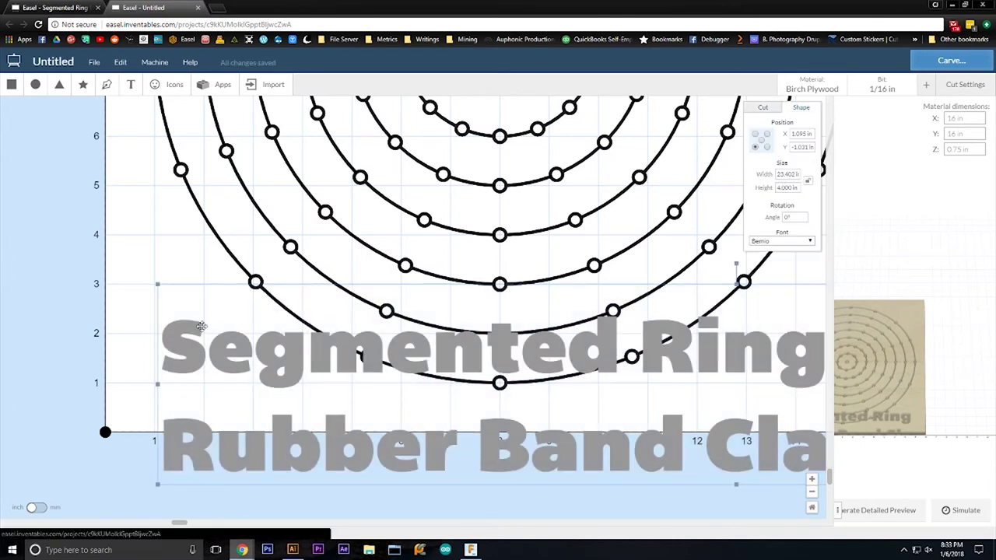
pyautogui.moveTo(156, 287); pyautogui.dragTo(691, 486)
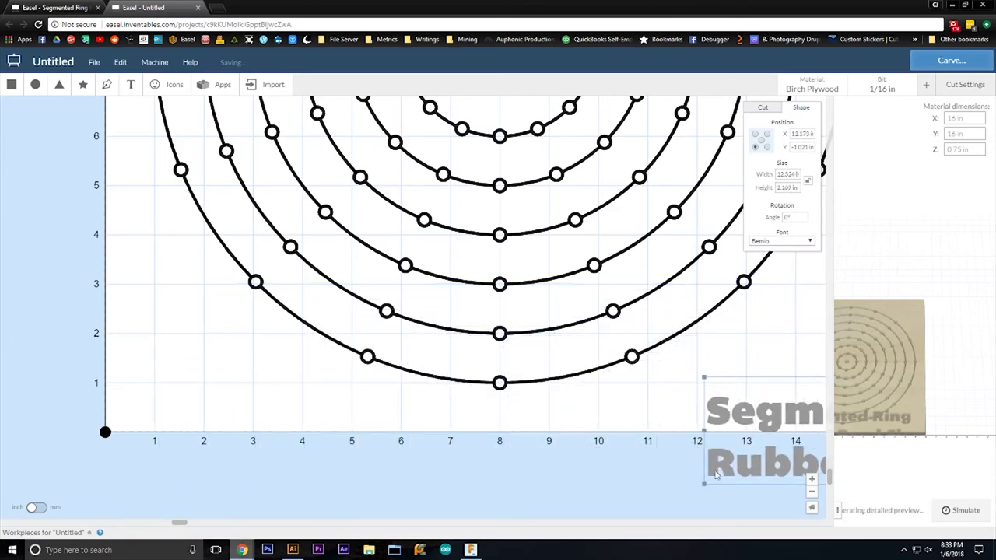
pyautogui.moveTo(743, 412); pyautogui.dragTo(169, 343)
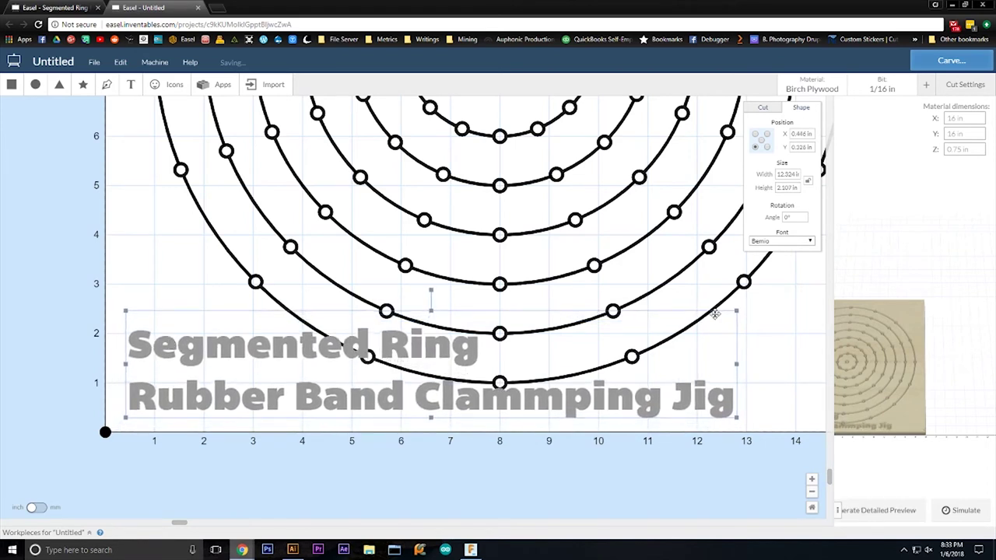
pyautogui.moveTo(736, 312); pyautogui.dragTo(502, 376)
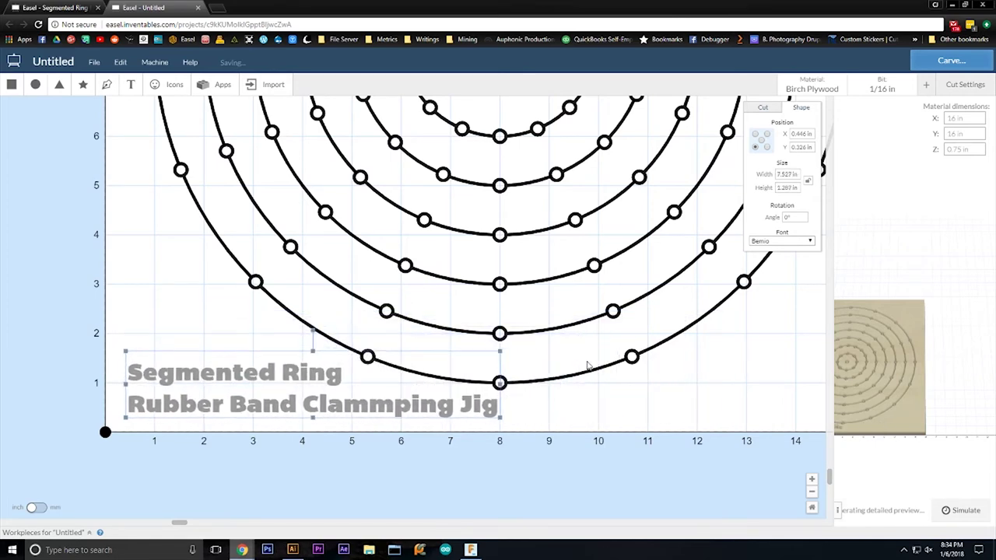
# Step: Add a second Bemio text object near the workpiece's lower-right corner and change its text to "Designed By"
pyautogui.click(131, 84)
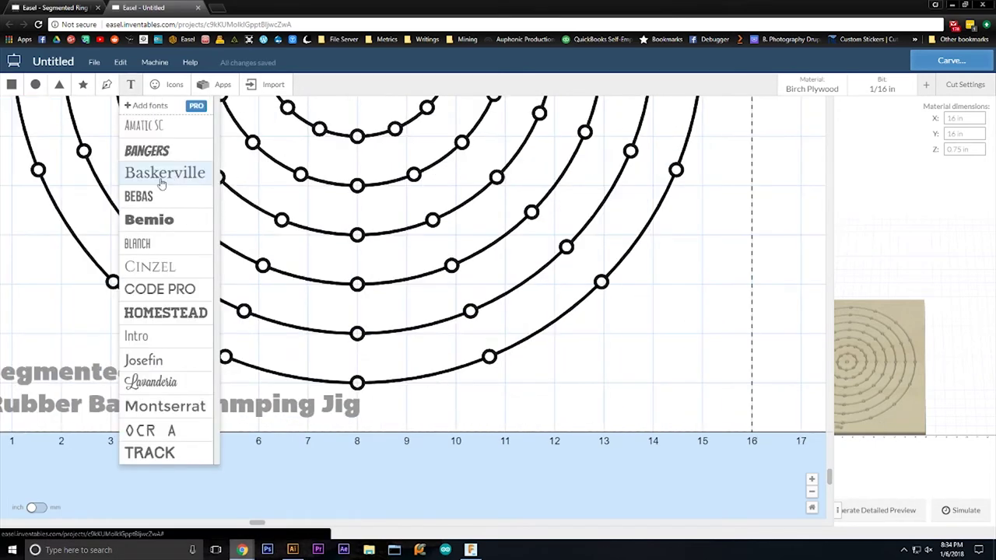
pyautogui.click(160, 220)
pyautogui.click(558, 367)
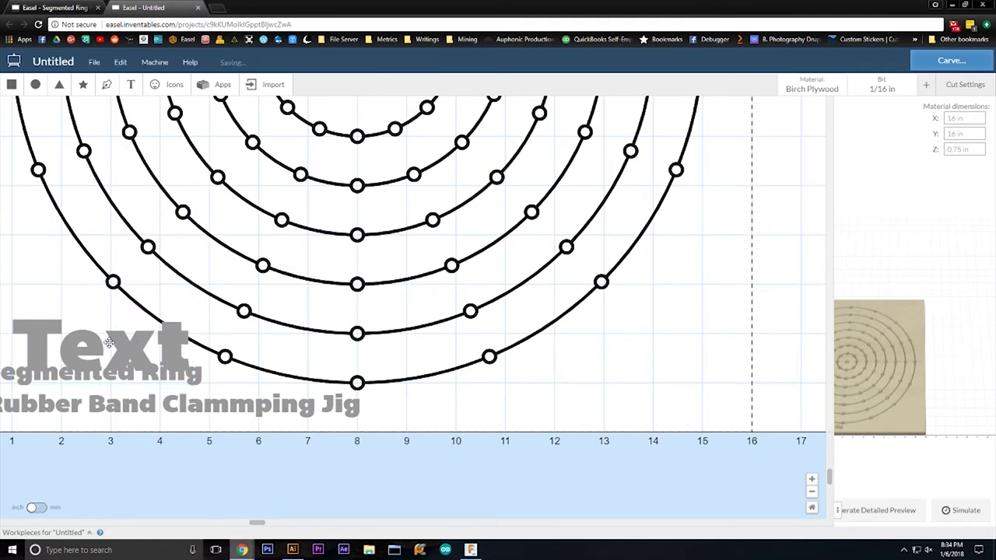
pyautogui.moveTo(109, 342); pyautogui.dragTo(620, 349)
pyautogui.doubleClick(661, 332)
pyautogui.write('De')
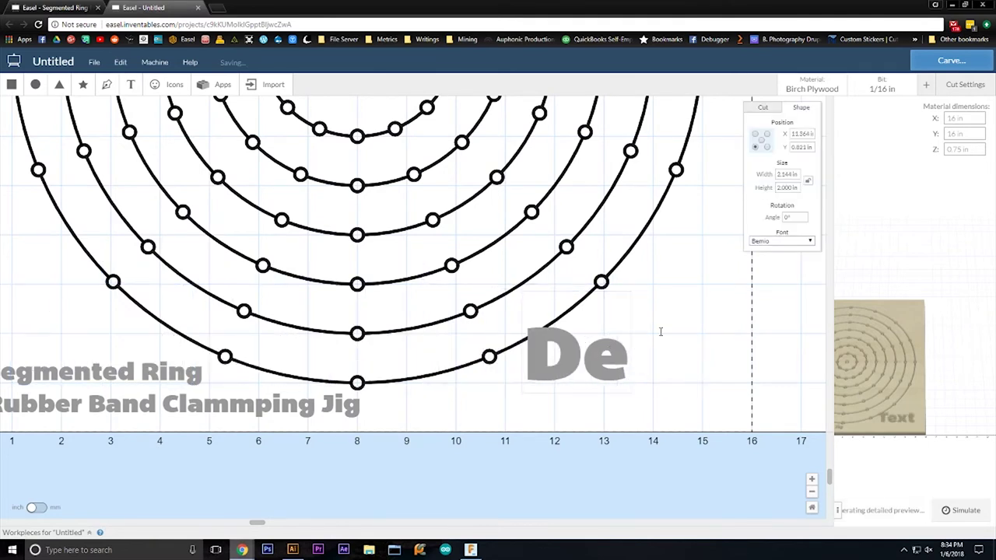
pyautogui.write('signe')
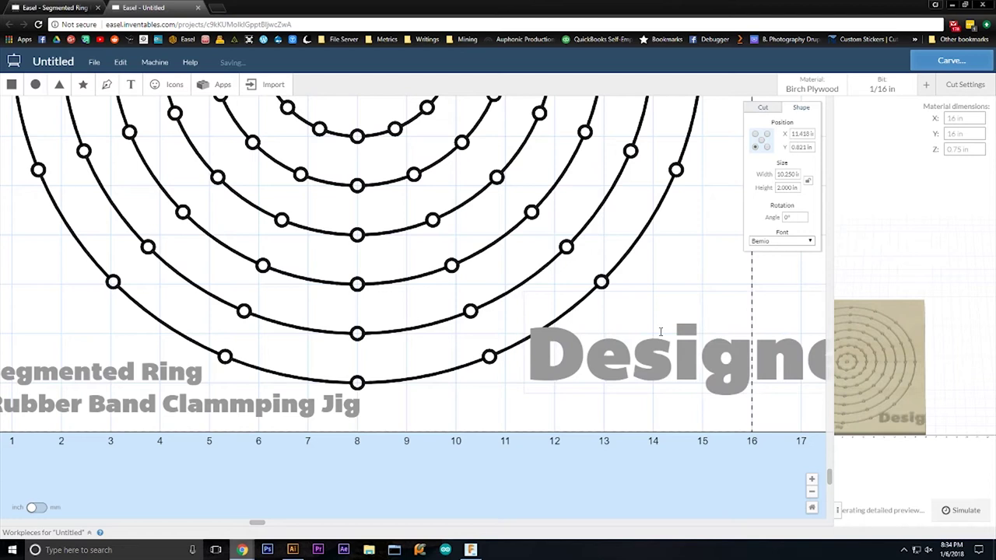
# Step: Scale the "Designed By" text to about 3.7 in wide and place it near the lower-right corner, level with the title's first line
pyautogui.moveTo(527, 321); pyautogui.dragTo(473, 358)
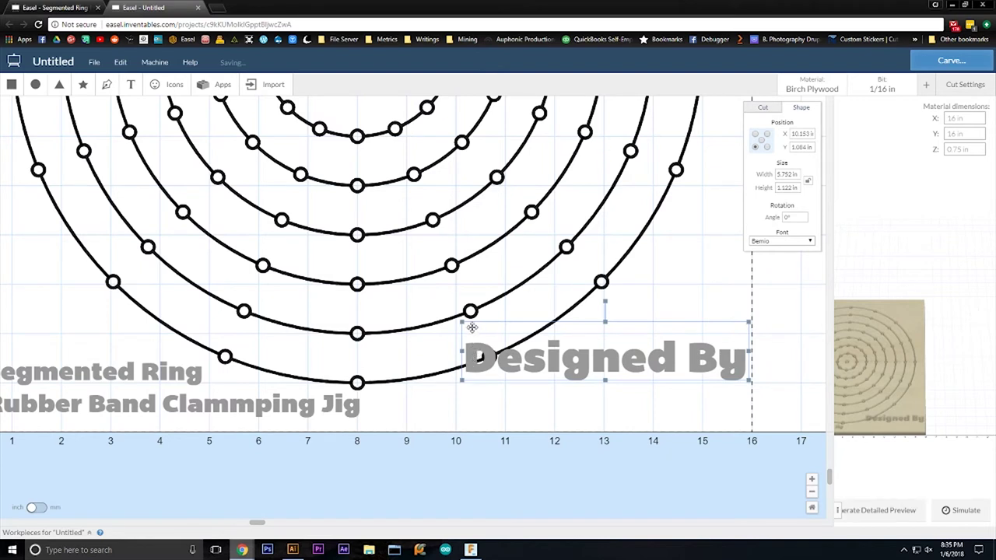
pyautogui.moveTo(465, 323); pyautogui.dragTo(368, 410)
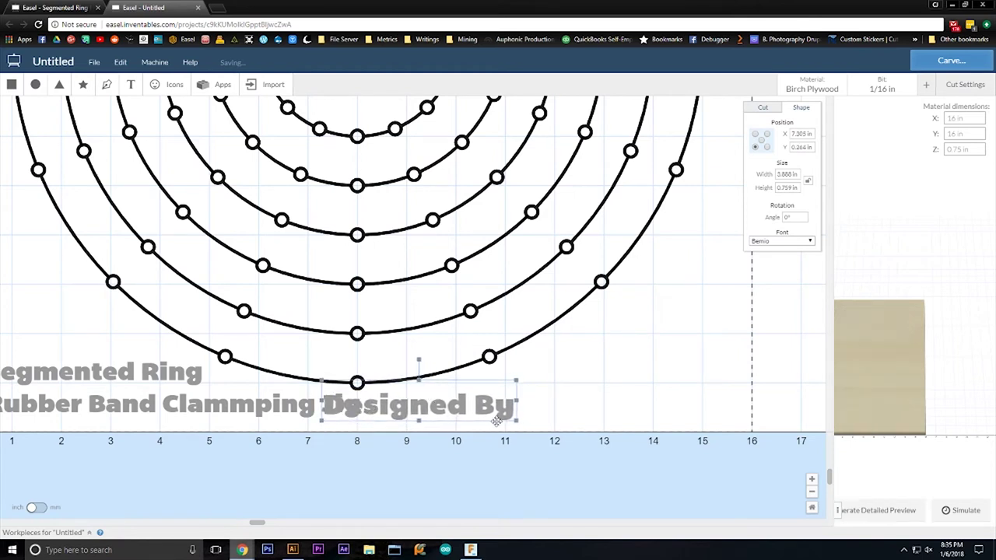
pyautogui.moveTo(515, 421); pyautogui.dragTo(507, 417)
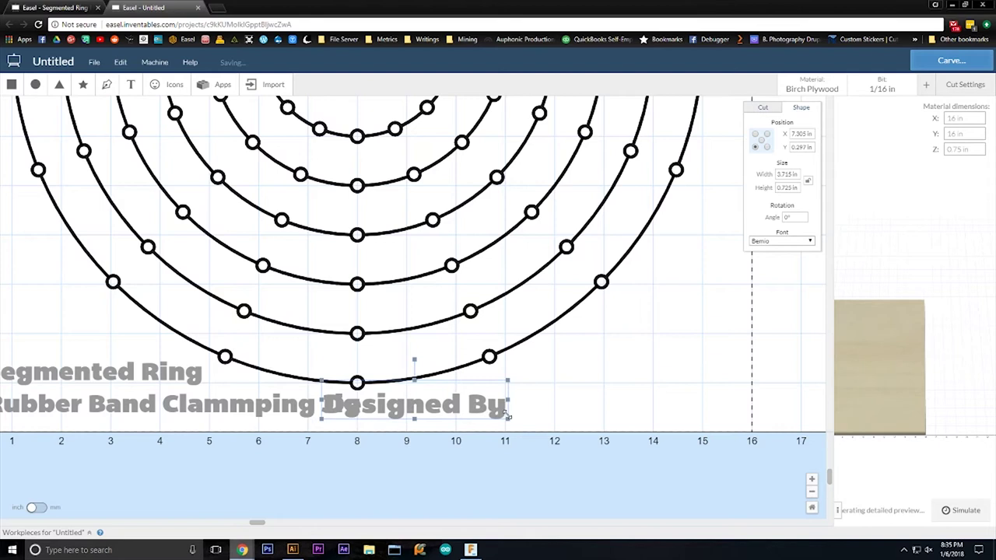
pyautogui.moveTo(421, 409); pyautogui.dragTo(642, 376)
# Step: Add another Bemio text object near the lower-right corner and change its text to "TheMakersWorkbench.com"
pyautogui.click(131, 84)
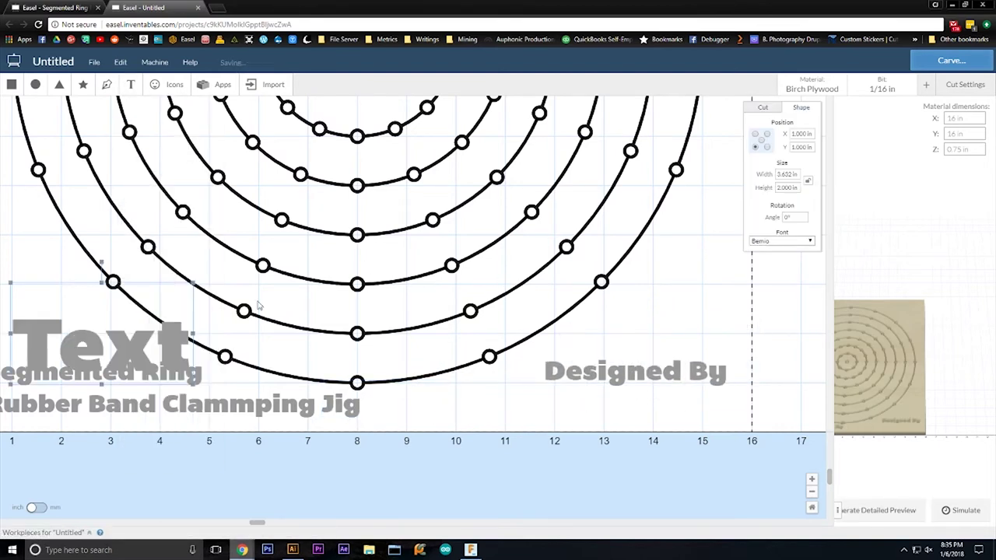
pyautogui.moveTo(133, 318); pyautogui.dragTo(600, 371)
pyautogui.doubleClick(600, 372)
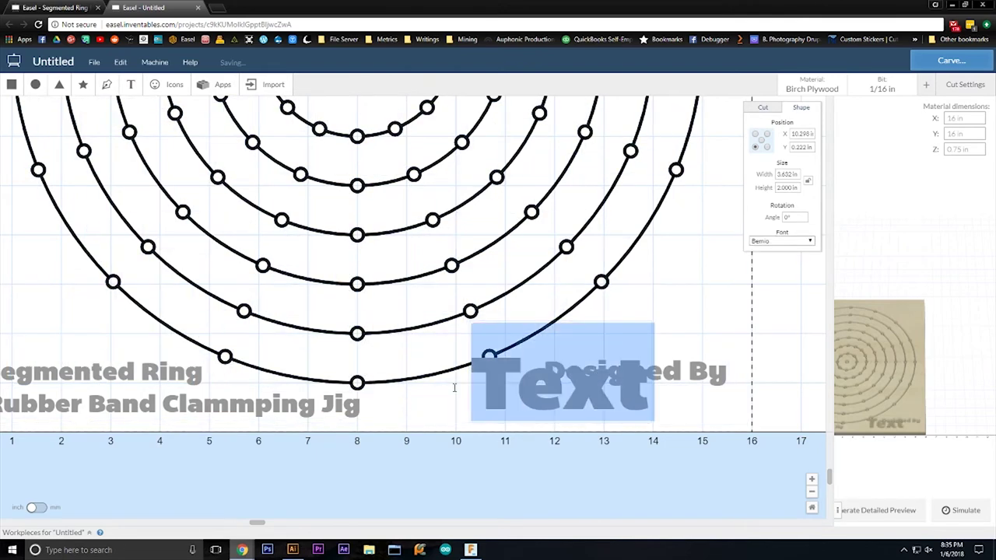
pyautogui.write('The')
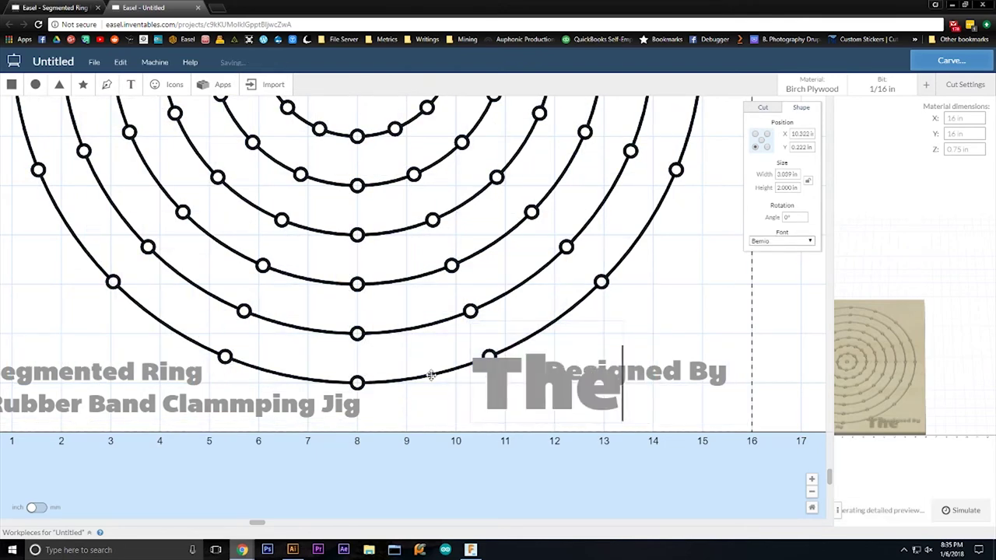
pyautogui.write(' Maker')
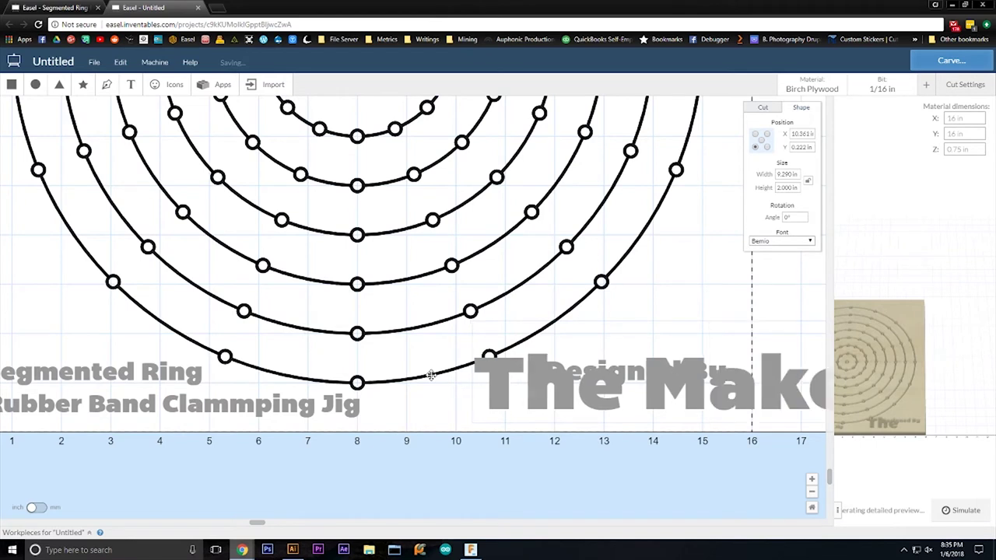
pyautogui.press('BackSpace')
pyautogui.press('BackSpace')
pyautogui.press('BackSpace')
pyautogui.press('BackSpace')
pyautogui.press('BackSpace')
pyautogui.press('BackSpace')
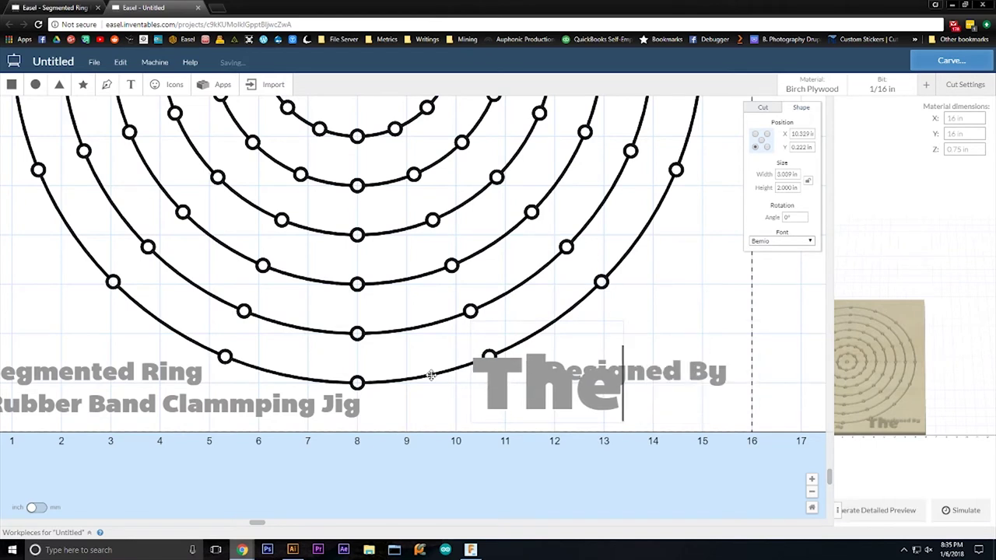
pyautogui.write('Maker')
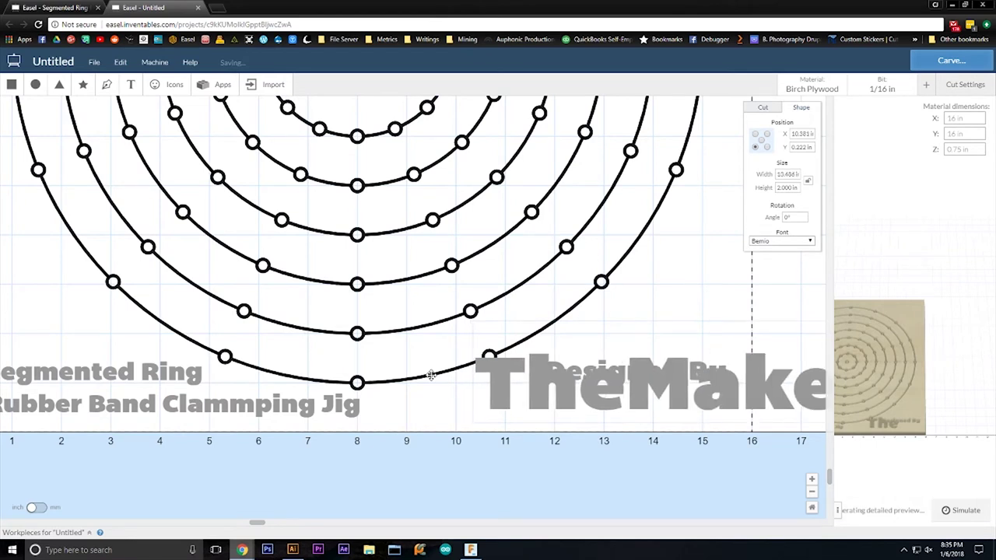
pyautogui.write('Designs')
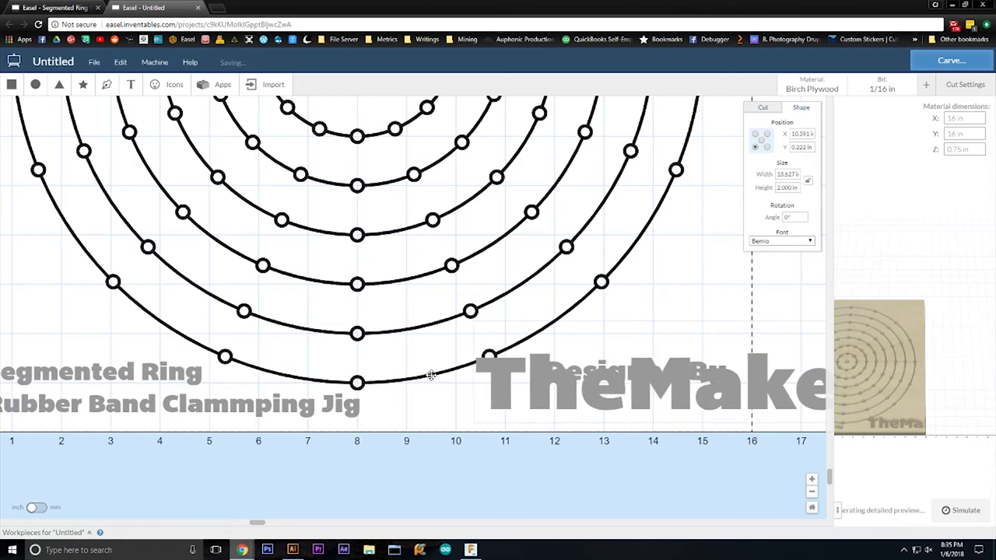
pyautogui.write(' By')
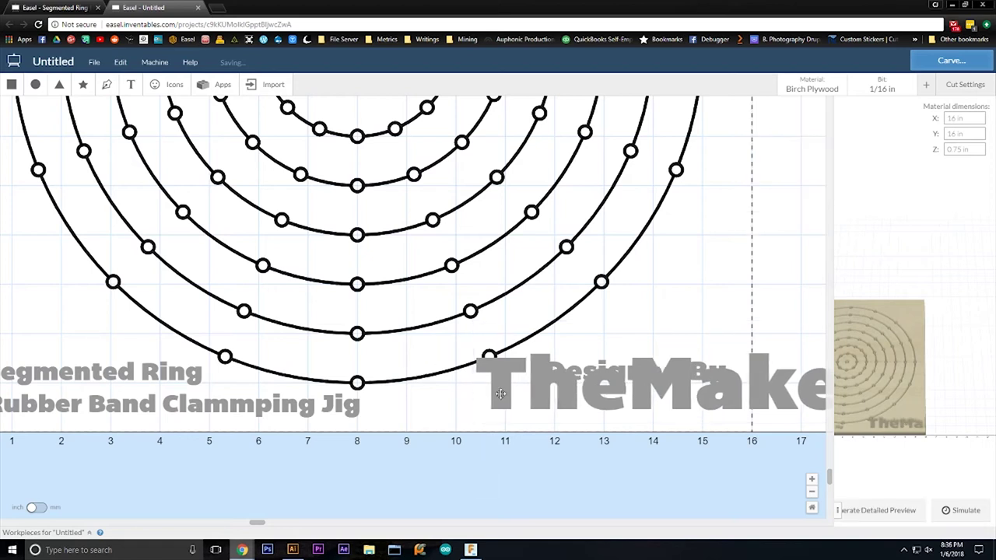
# Step: Scale the "TheMakersWorkbench.com" text to about 6.9 in wide and place it near the workpiece's lower-right corner, beneath "Designed By"
pyautogui.click(487, 384)
pyautogui.moveTo(475, 324); pyautogui.dragTo(477, 433)
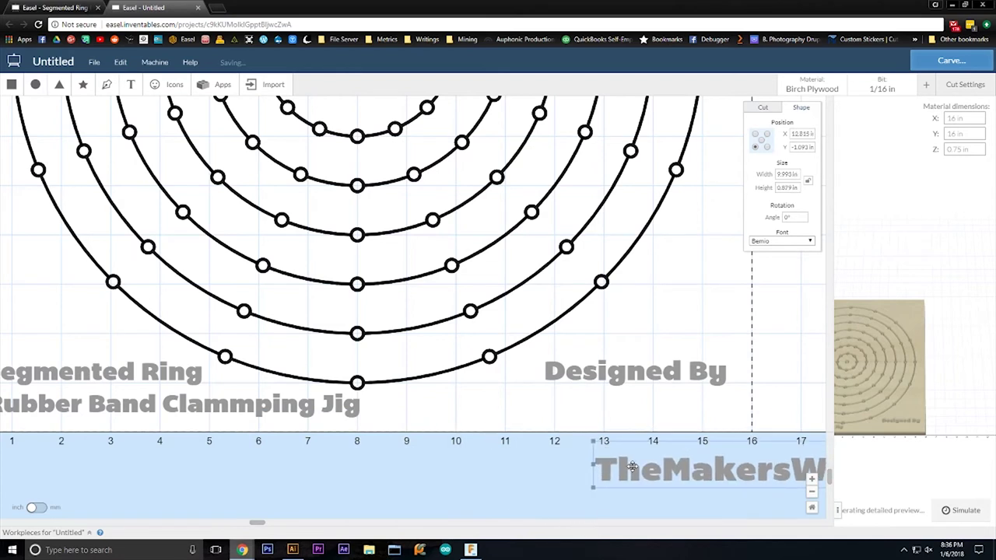
pyautogui.moveTo(632, 467); pyautogui.dragTo(362, 403)
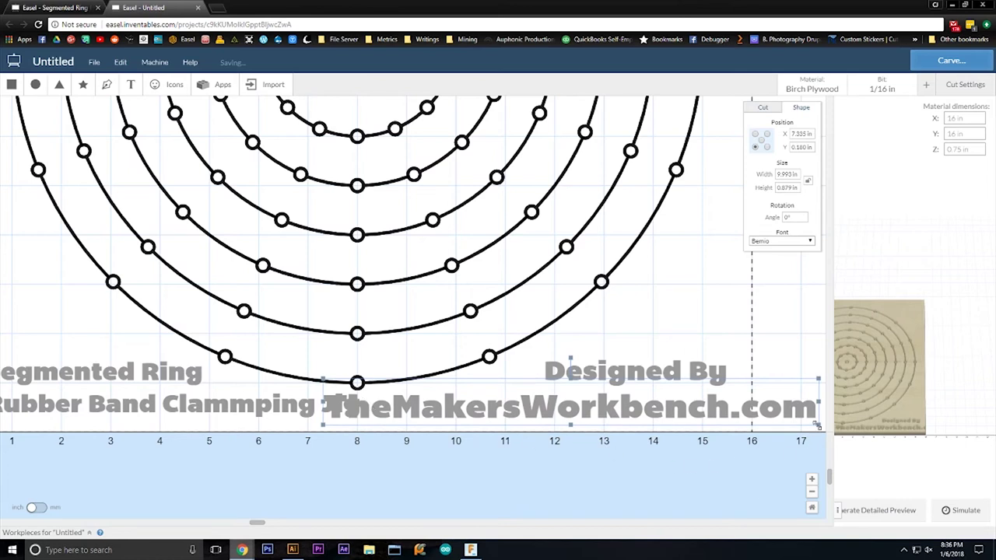
pyautogui.moveTo(817, 425); pyautogui.dragTo(747, 404)
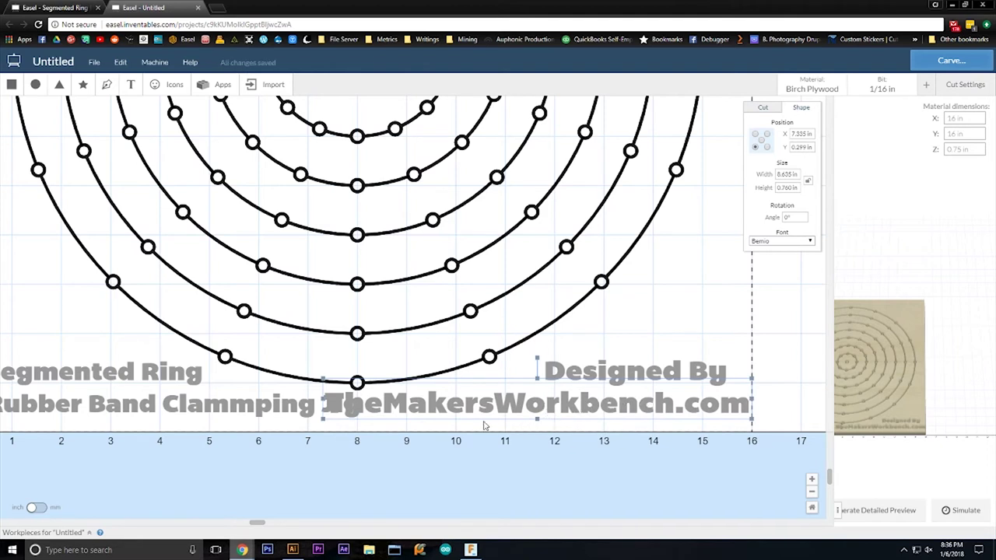
pyautogui.moveTo(385, 404)
pyautogui.mouseDown()
pyautogui.moveTo(369, 412)
pyautogui.moveTo(371, 402)
pyautogui.mouseUp()
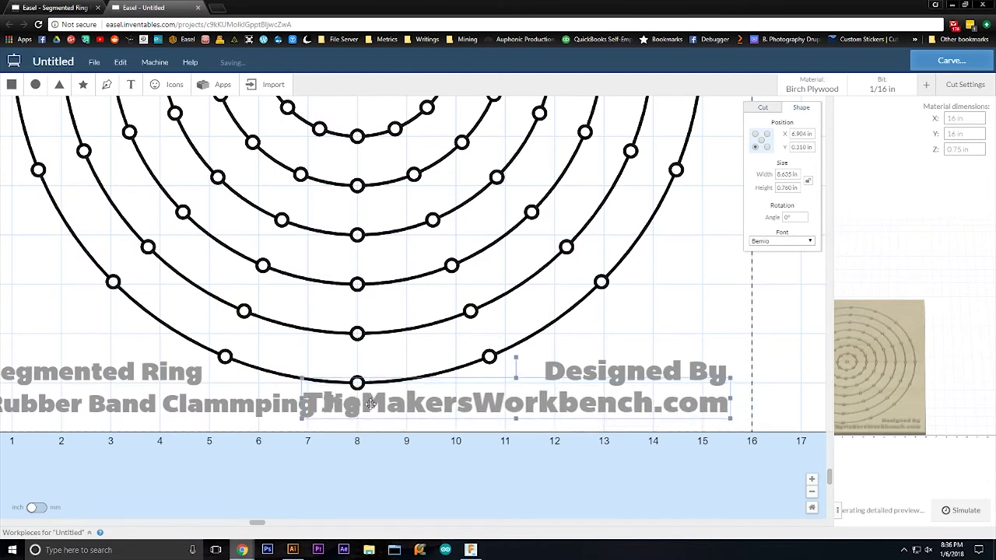
pyautogui.click(301, 382)
pyautogui.click(384, 402)
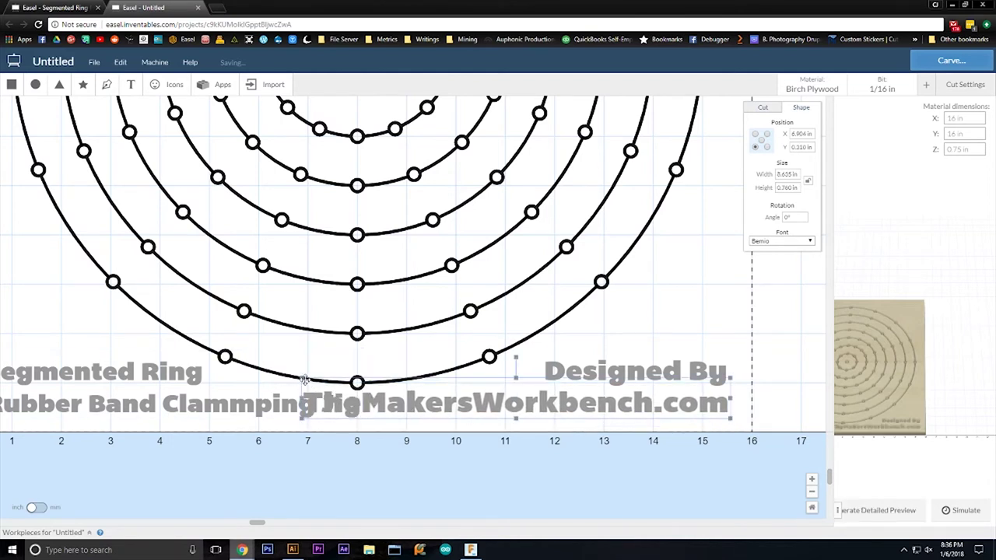
pyautogui.moveTo(314, 383); pyautogui.dragTo(387, 402)
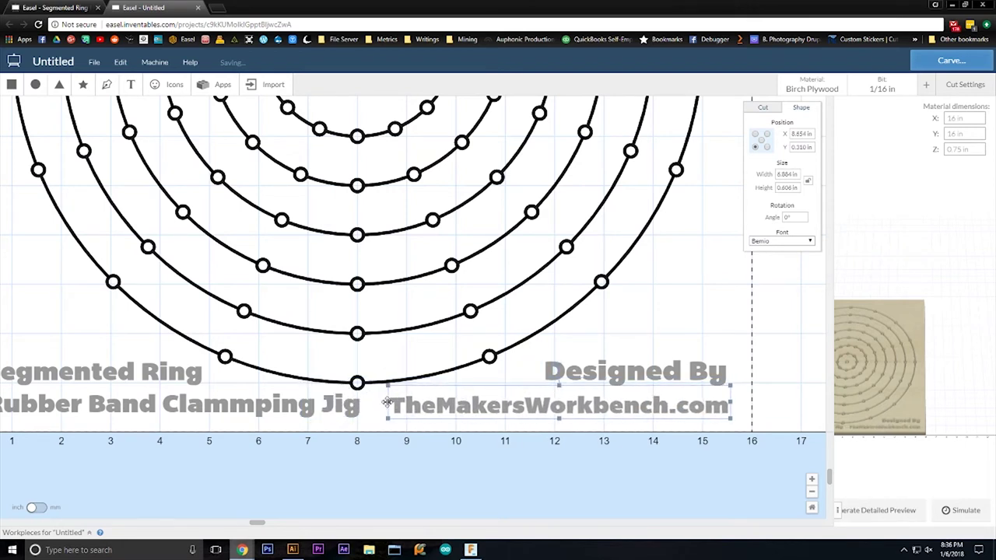
# Step: Scale the "Designed By" text to about 3.3 in wide and place it just above the website line, with their right ends aligned
pyautogui.click(550, 377)
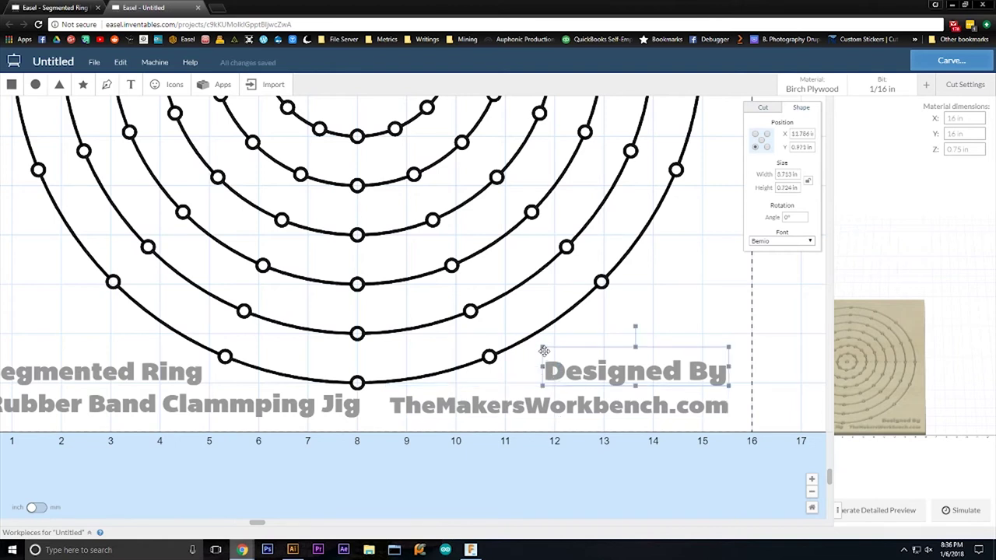
pyautogui.moveTo(544, 350); pyautogui.dragTo(603, 373)
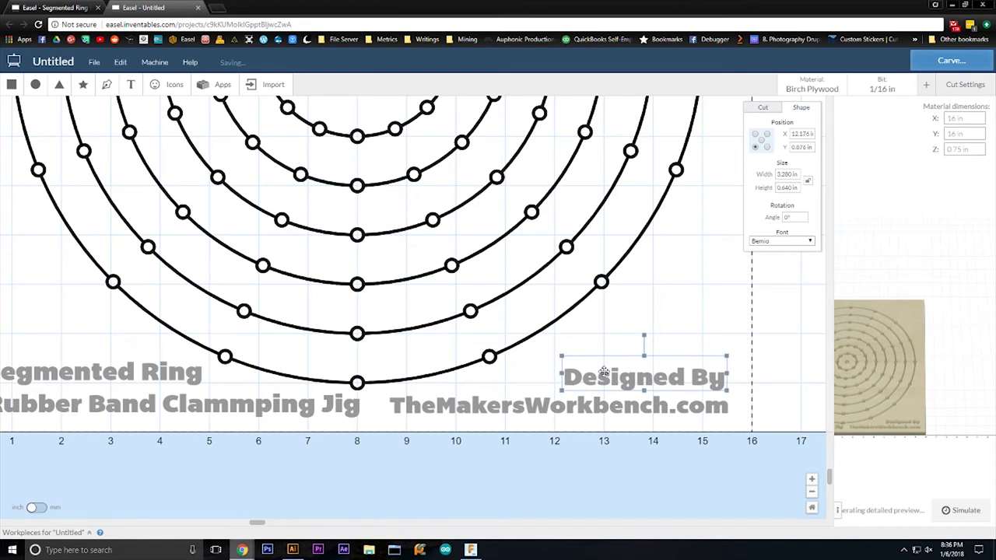
pyautogui.click(572, 404)
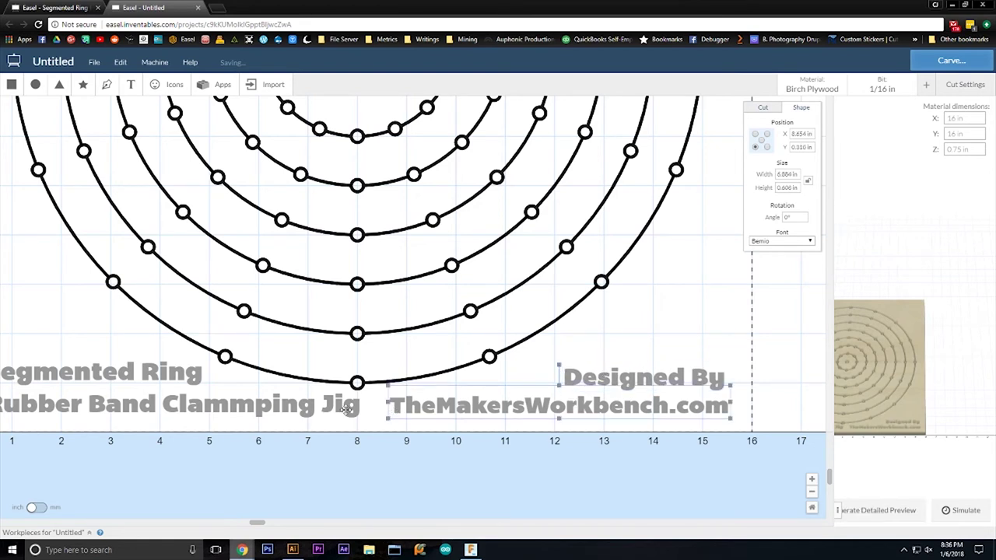
# Step: Scale the two-line title in the workpiece's lower-left corner to about 7.5 in wide
pyautogui.click(355, 408)
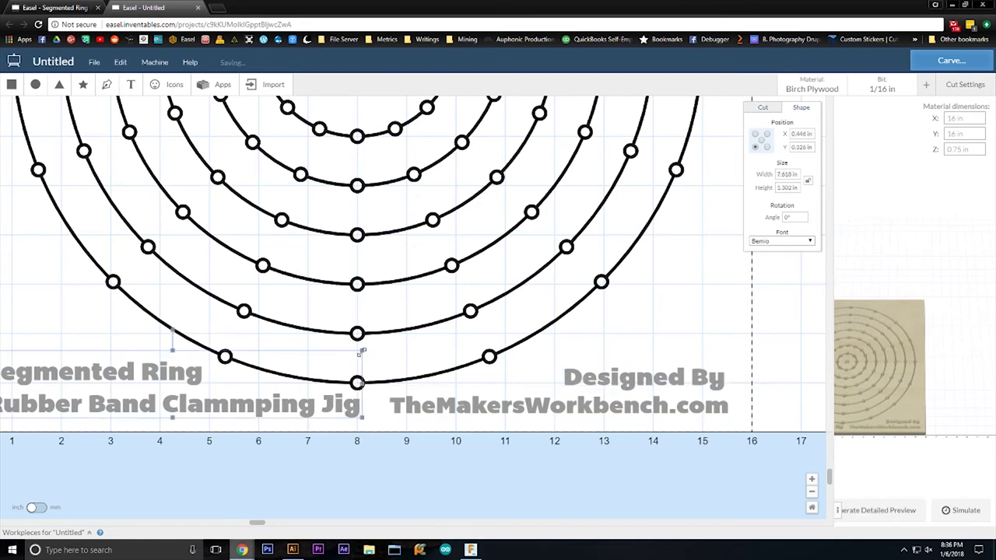
pyautogui.doubleClick(360, 352)
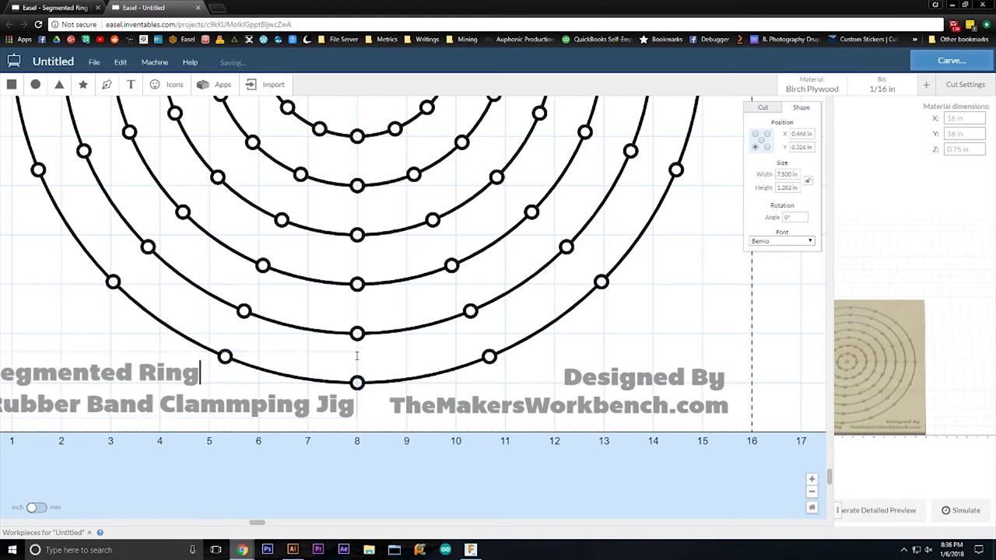
pyautogui.click(501, 378)
pyautogui.scroll(5, 503, 379)
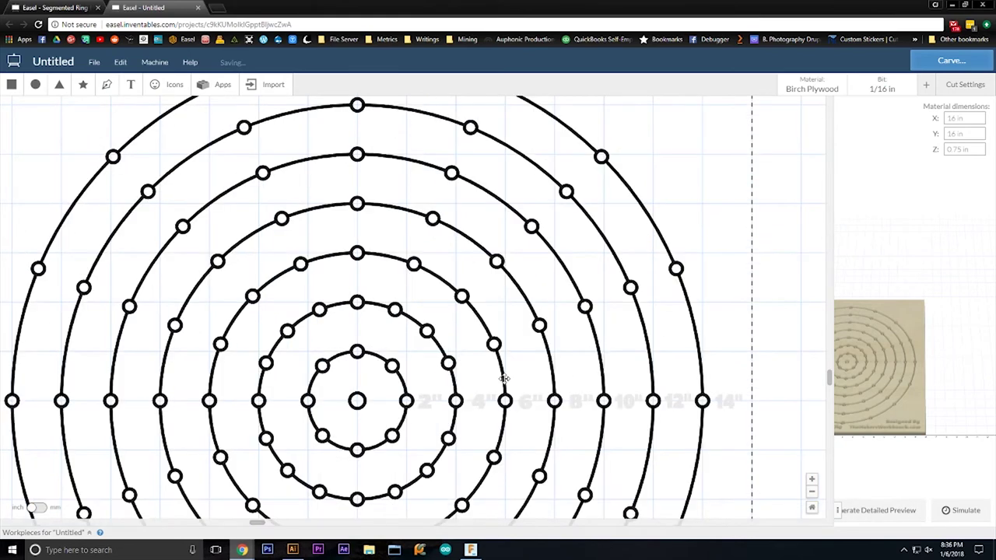
pyautogui.scroll(-7, 505, 381)
pyautogui.scroll(2, 321, 349)
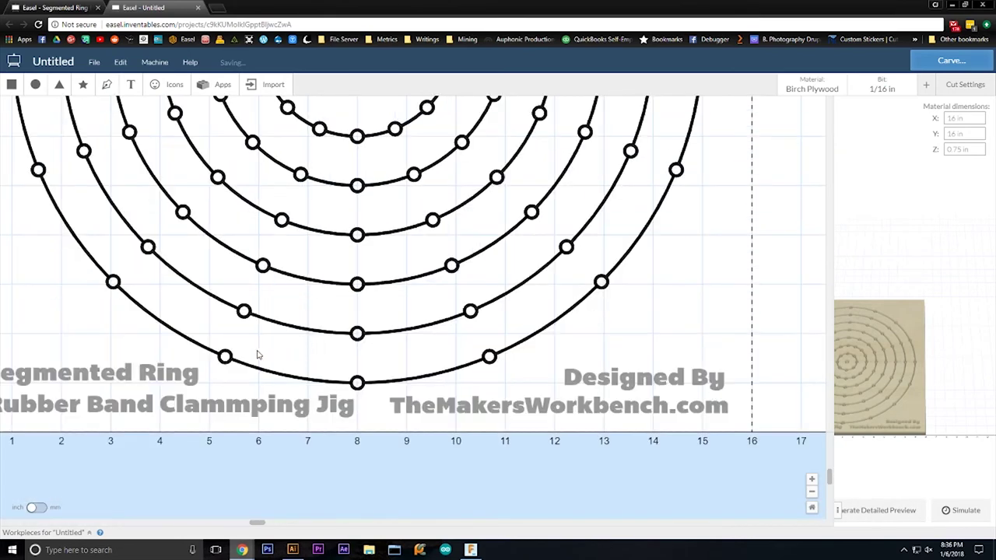
# Step: Set the cut depth of the two-line title text to 0.0625 in
pyautogui.click(166, 370)
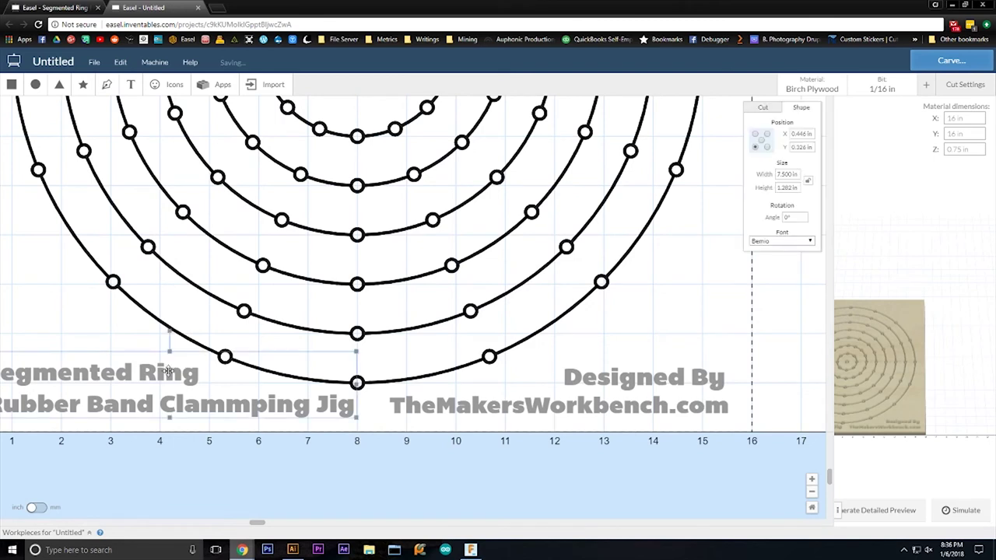
pyautogui.click(757, 113)
pyautogui.click(792, 232)
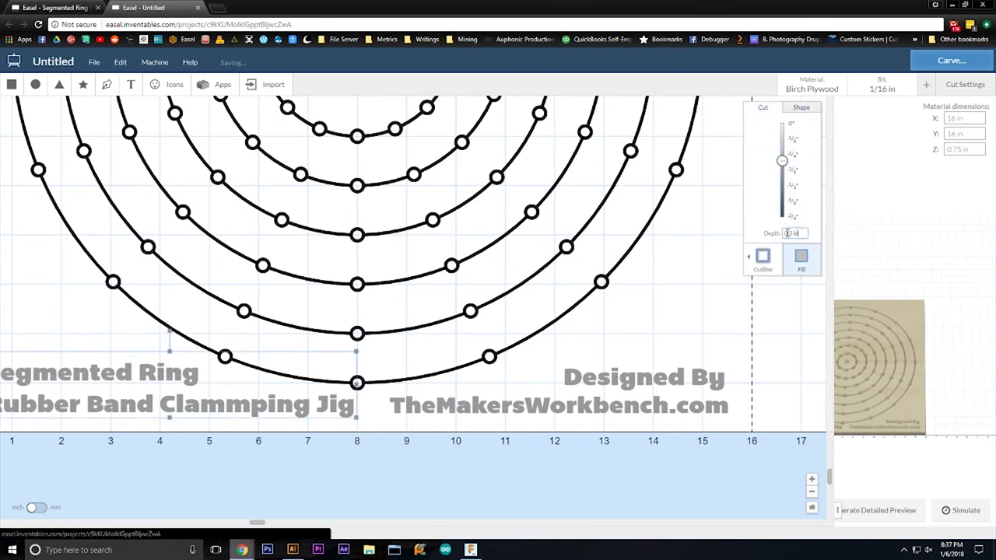
pyautogui.write('062')
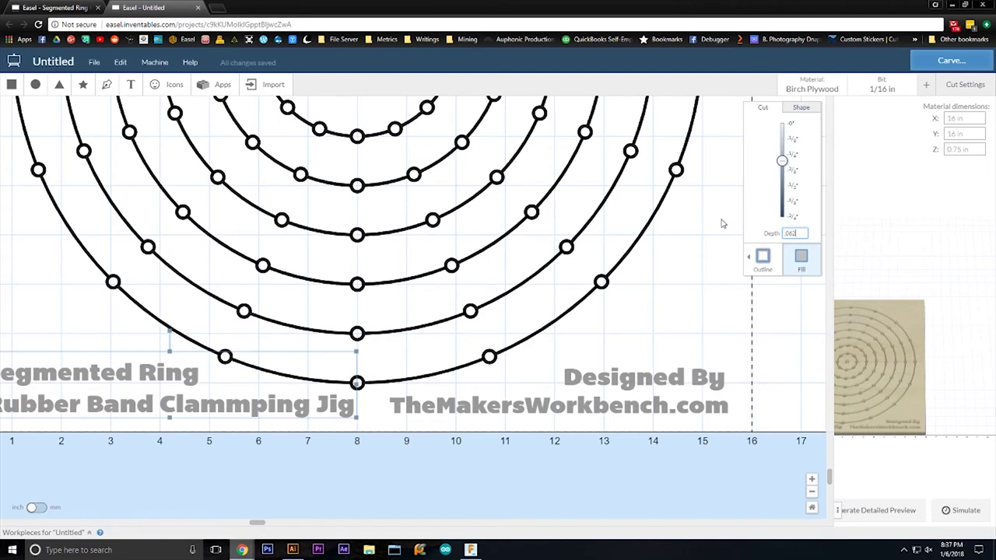
pyautogui.write('.0625')
pyautogui.press('Return')
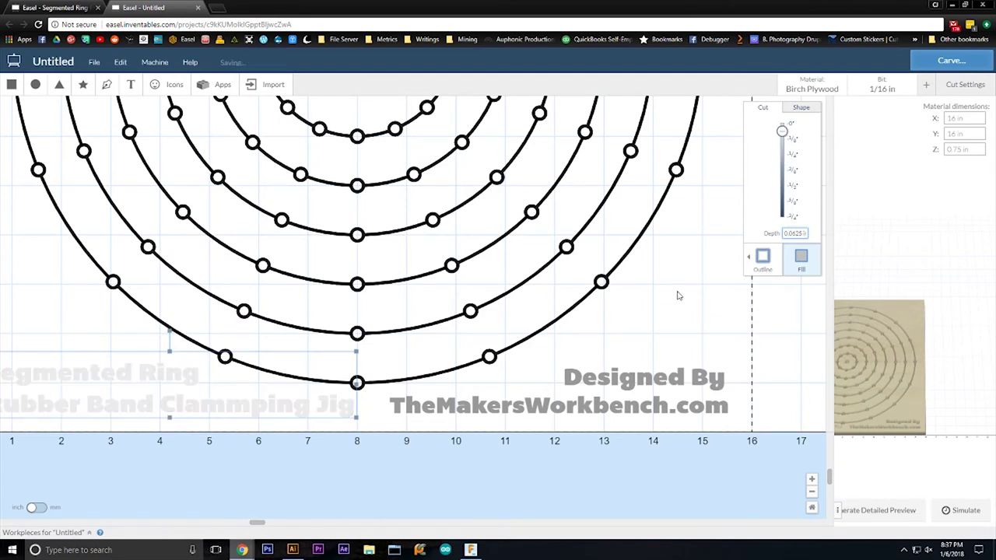
# Step: Set the cut depth of both the "TheMakersWorkbench.com" and "Designed By" texts to 0.0625 in
pyautogui.click(646, 382)
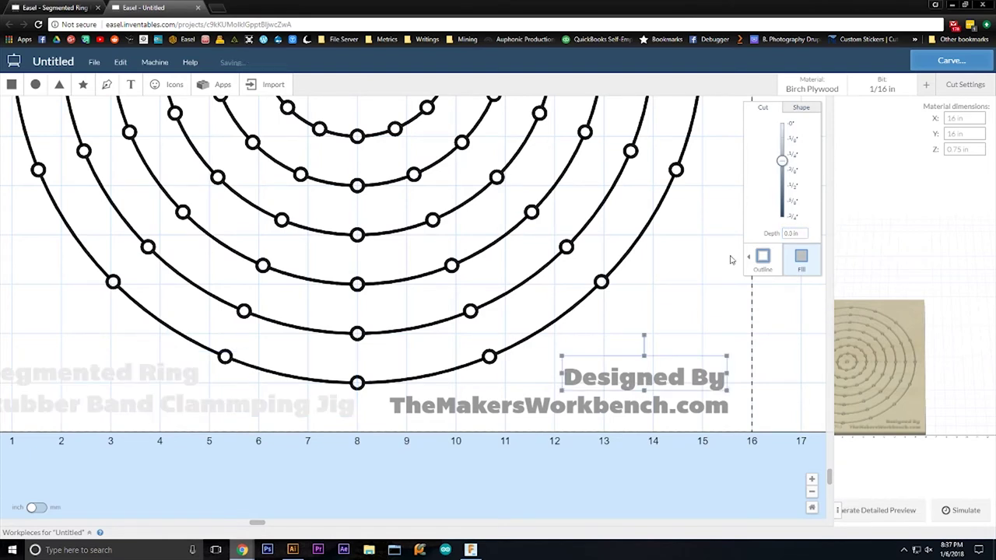
pyautogui.click(800, 232)
pyautogui.write('0')
pyautogui.write('.0625')
pyautogui.keyDown('shift'); pyautogui.click(691, 394); pyautogui.keyUp('shift')
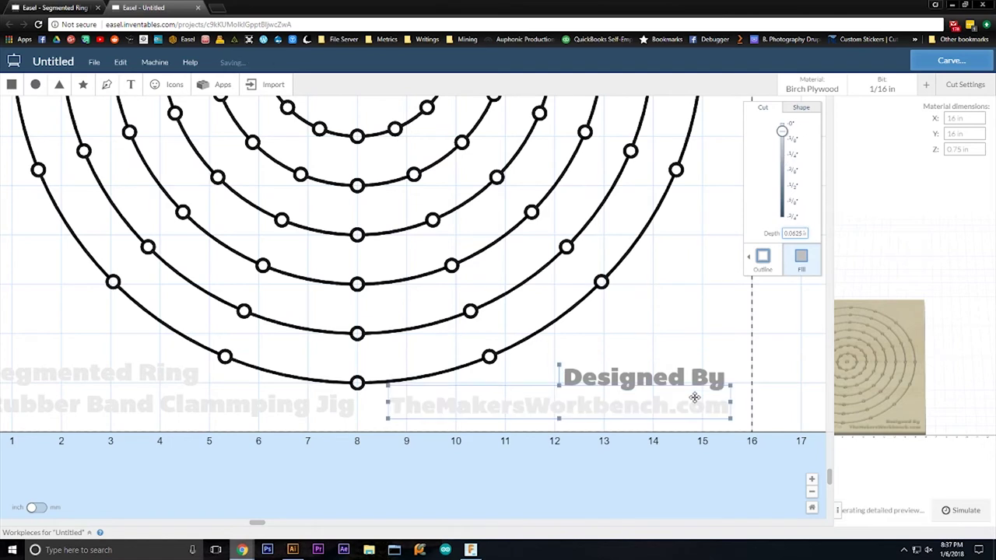
pyautogui.click(694, 380)
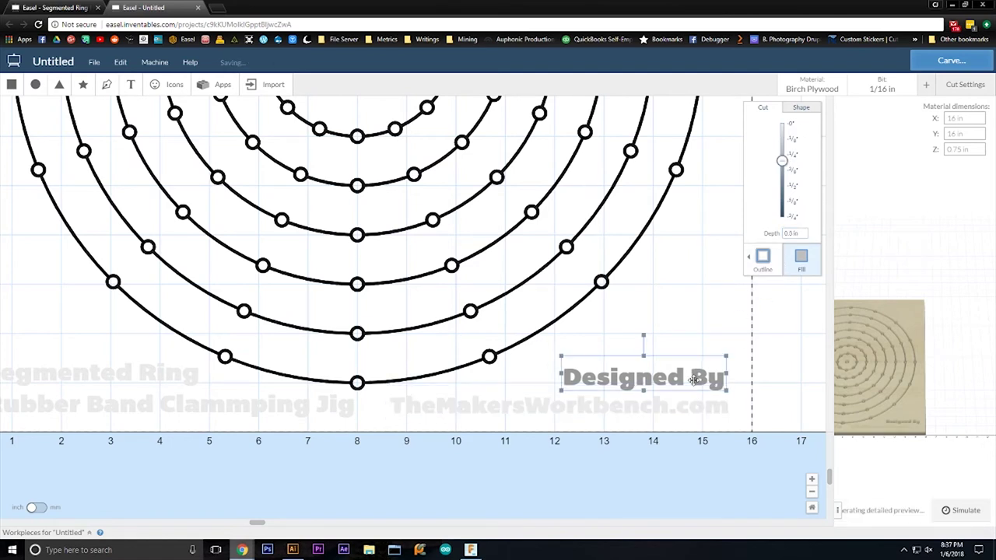
pyautogui.click(795, 234)
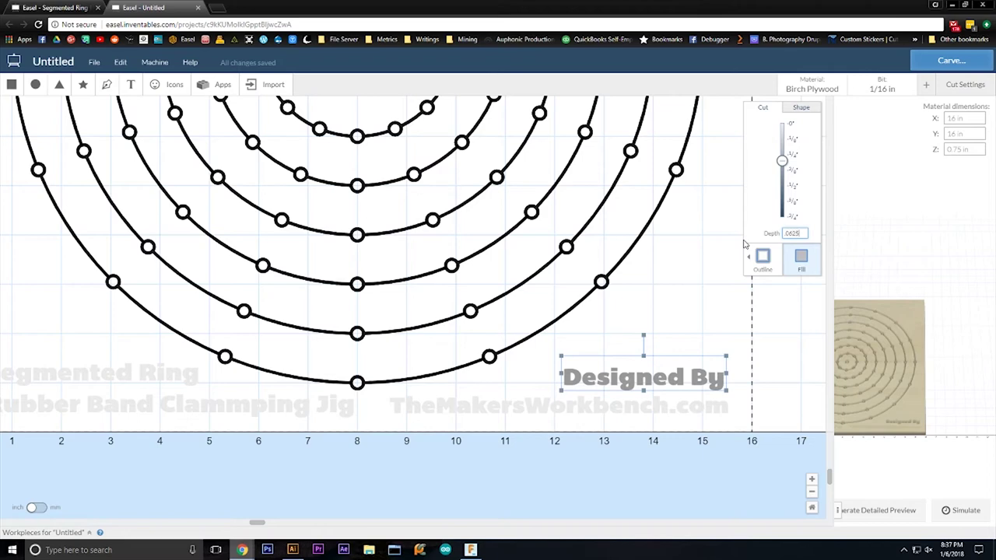
pyautogui.press('Return')
pyautogui.click(712, 262)
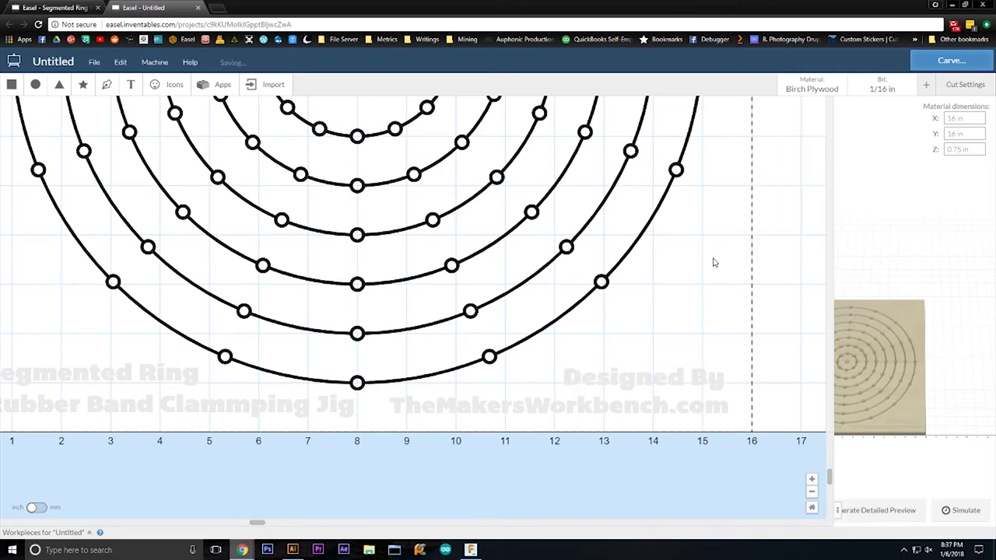
# Step: Add a filled circle and place it near the workpiece's upper-right corner, outside the largest ring
pyautogui.scroll(6, 708, 268)
pyautogui.scroll(-2, 703, 277)
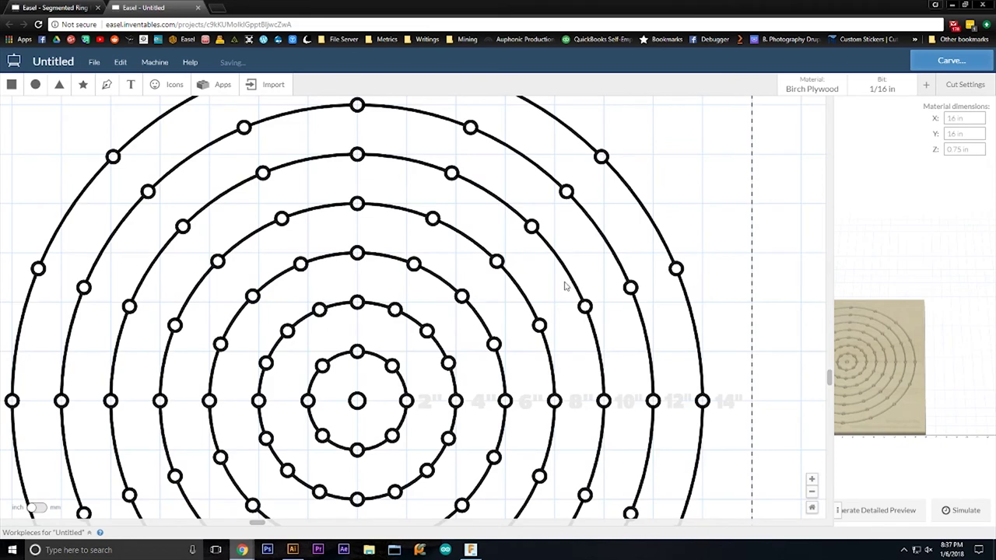
pyautogui.scroll(5, 567, 285)
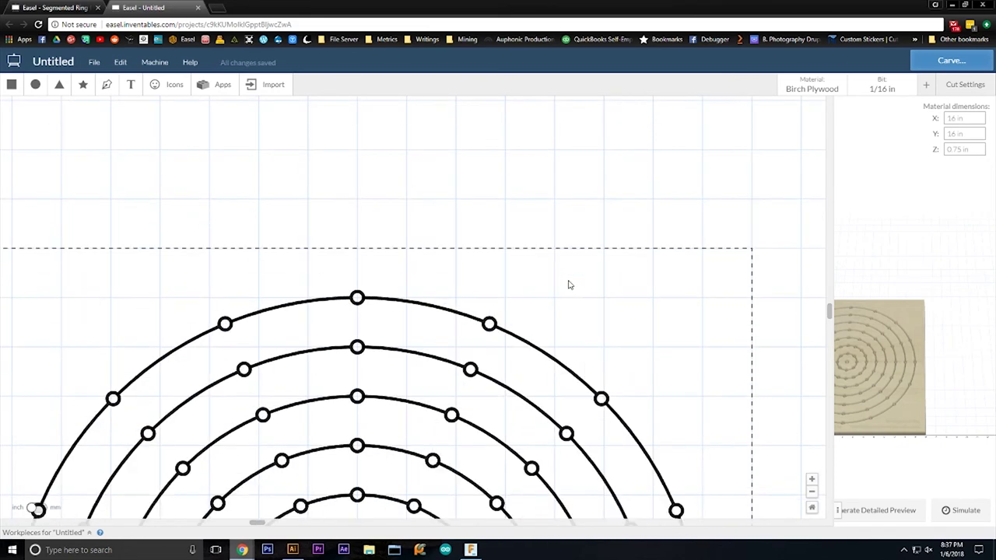
pyautogui.scroll(-3, 568, 284)
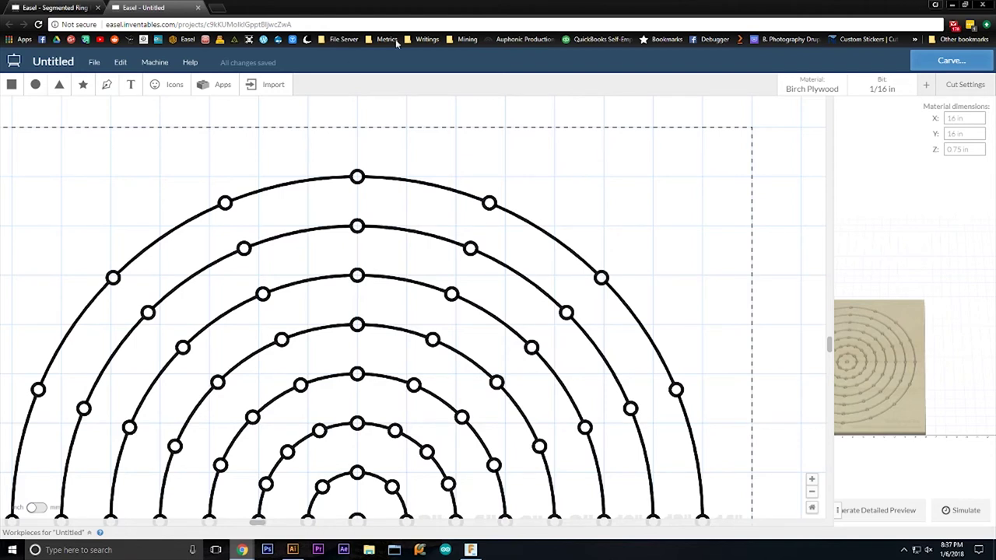
pyautogui.click(35, 84)
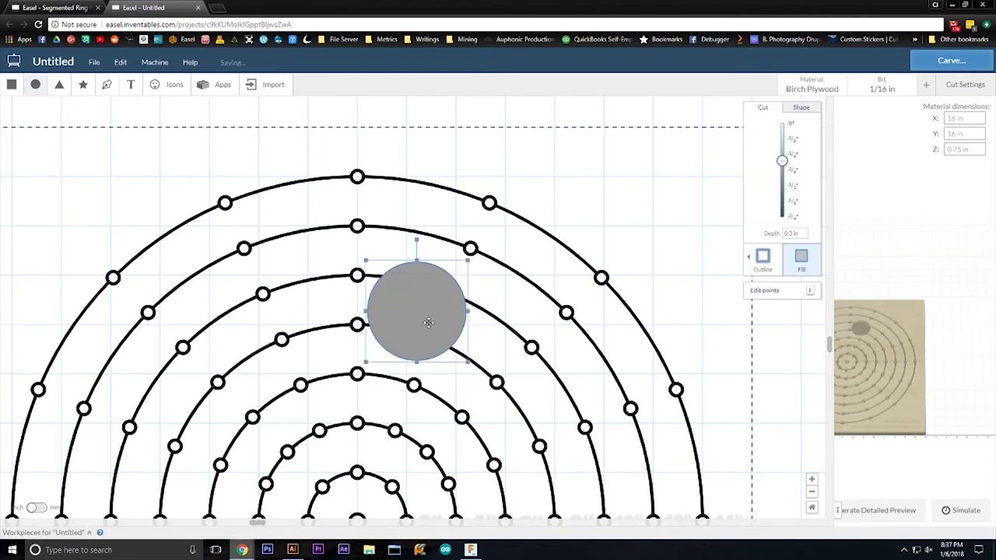
pyautogui.moveTo(441, 309); pyautogui.dragTo(715, 279)
pyautogui.moveTo(693, 237); pyautogui.dragTo(666, 188)
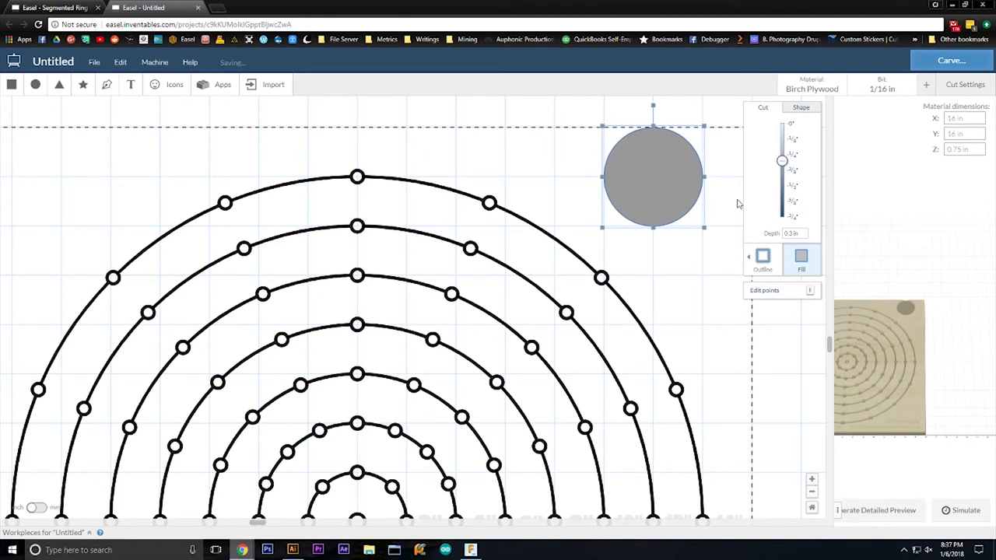
# Step: Set the corner circle's width and height to 0.5 in and move its lower-left reference to about X 13.77 in, Y 14.74 in
pyautogui.click(800, 108)
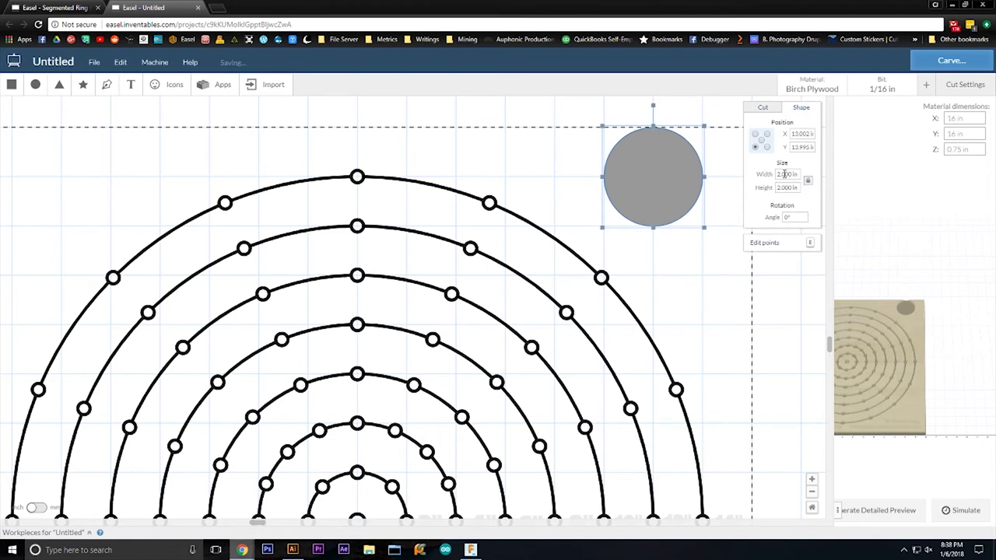
pyautogui.click(797, 172)
pyautogui.write('5')
pyautogui.press('Tab')
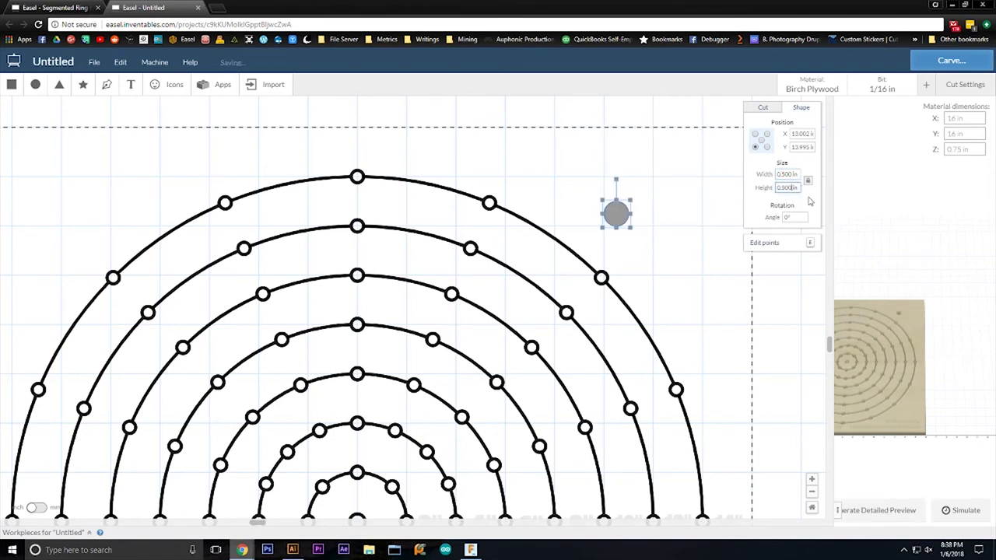
pyautogui.moveTo(620, 221); pyautogui.dragTo(657, 181)
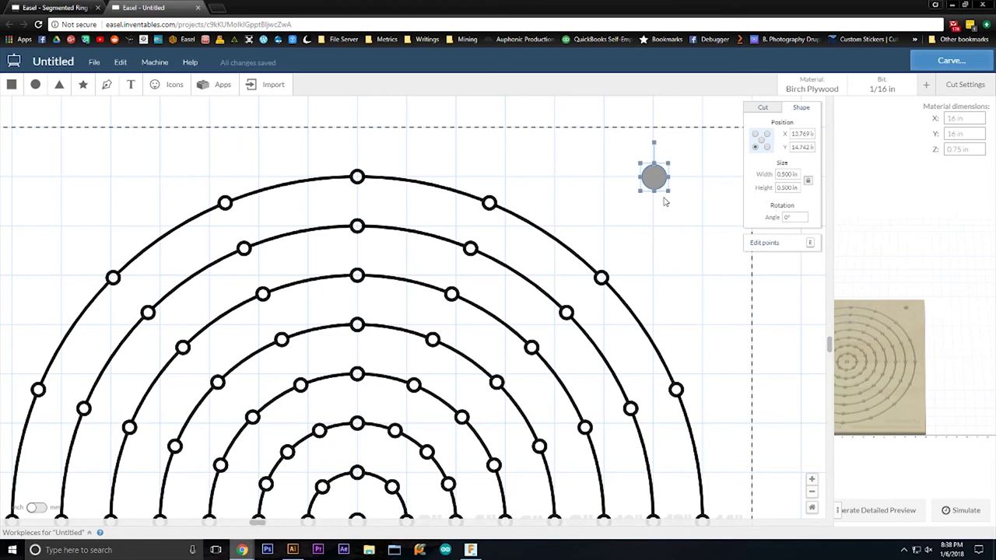
# Step: Duplicate the 0.5 in circle and place the copy in the upper-left corner, at about X 1.76 in, Y 14.74 in
pyautogui.hotkey('ctrl', 'd')
pyautogui.moveTo(671, 177); pyautogui.dragTo(74, 181)
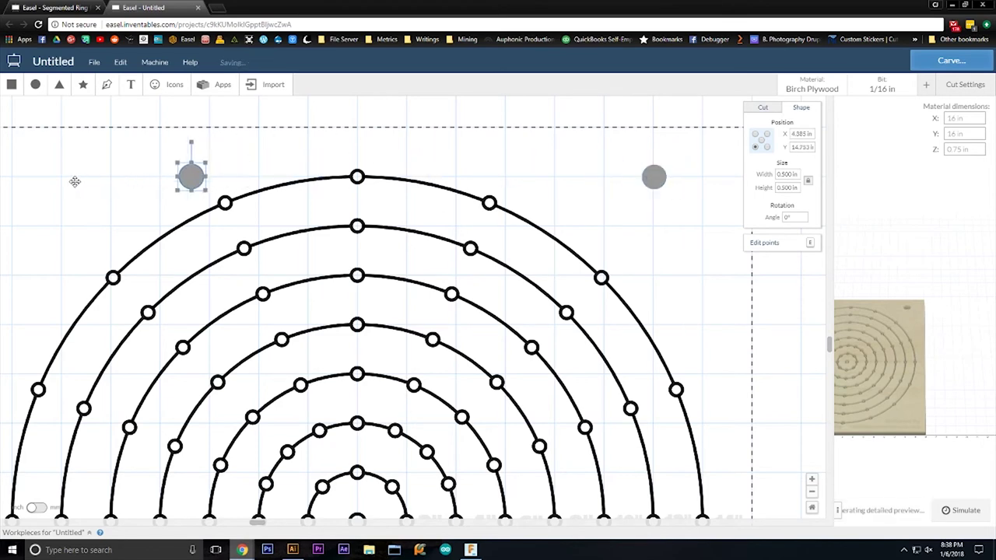
pyautogui.scroll(-5, 495, 359)
pyautogui.scroll(5, 494, 360)
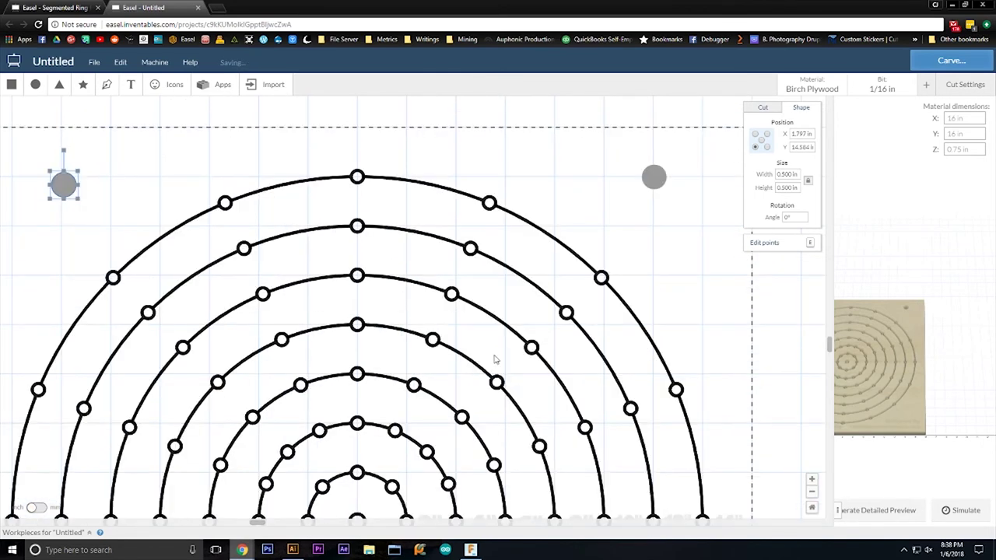
pyautogui.hscroll(-4, 286, 507)
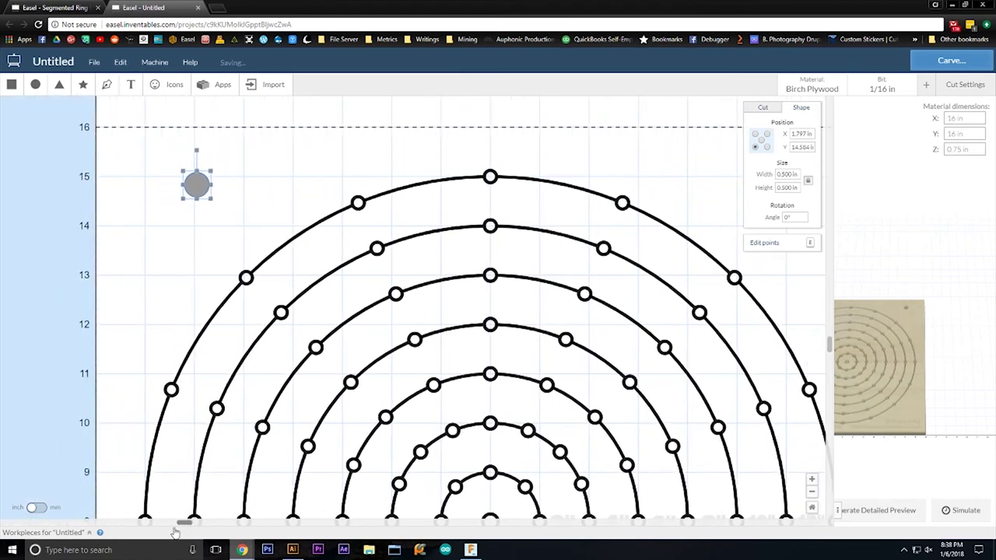
pyautogui.moveTo(236, 180); pyautogui.dragTo(235, 173)
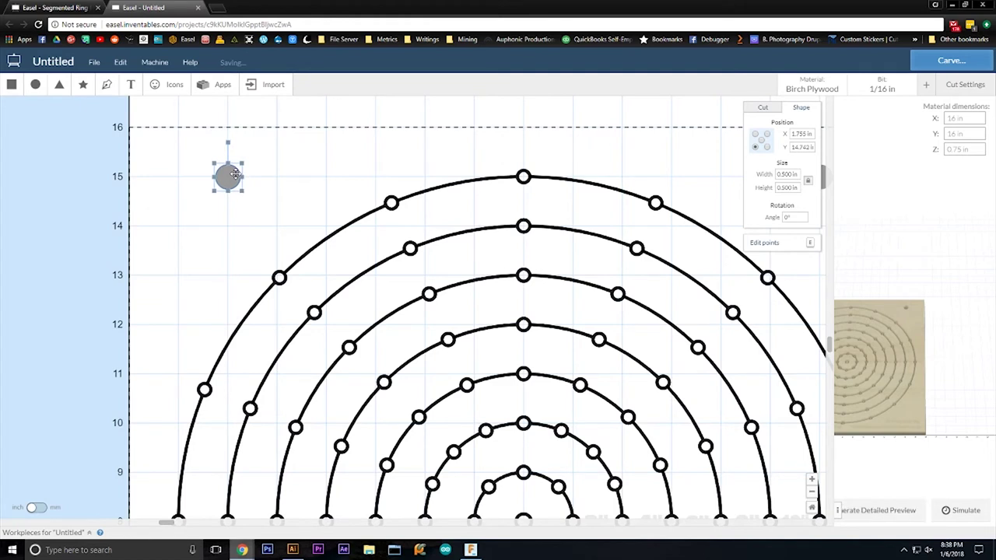
pyautogui.click(573, 164)
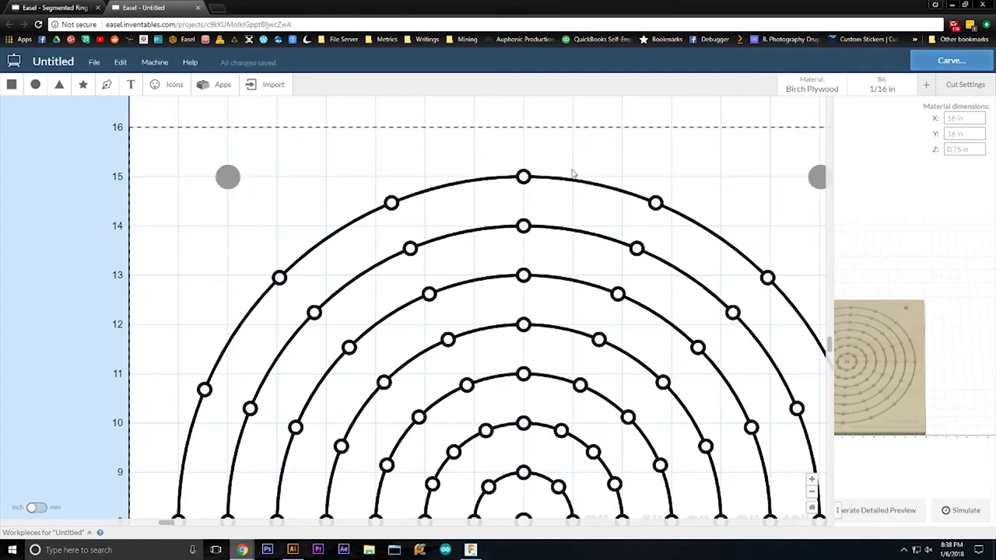
# Step: Set the cut depth of both filled circles in the upper corners of the workpiece to 0.75 in
pyautogui.click(816, 176)
pyautogui.click(758, 109)
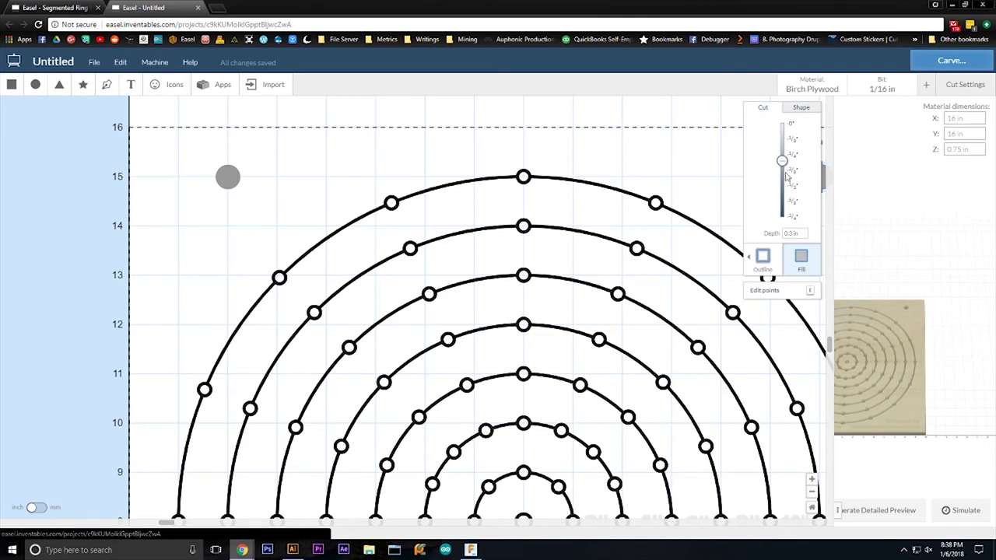
pyautogui.moveTo(782, 160); pyautogui.dragTo(776, 237)
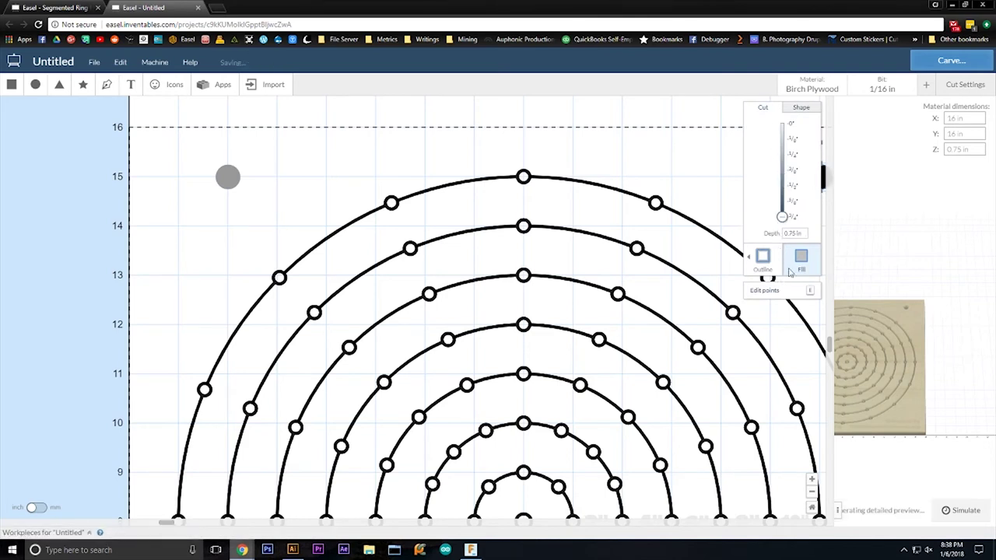
pyautogui.click(650, 122)
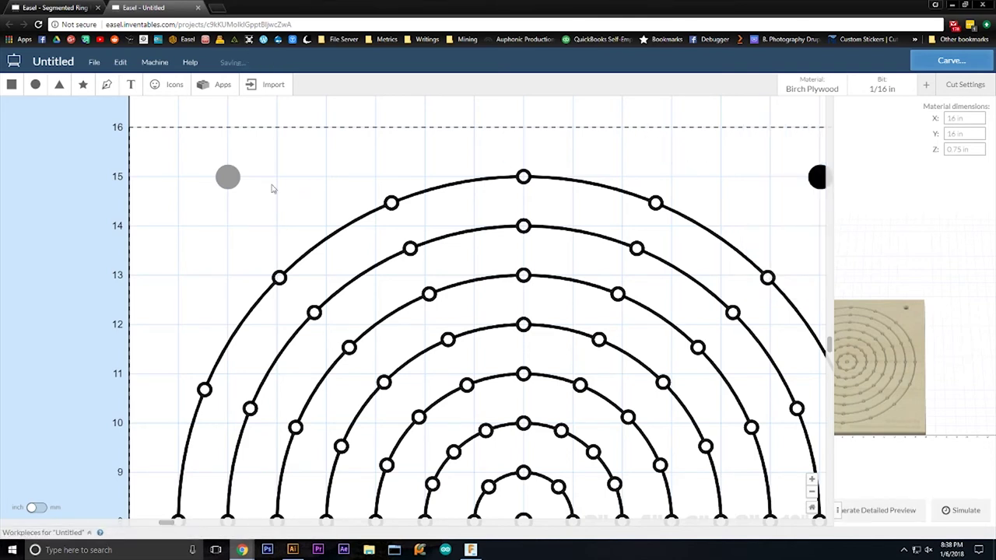
pyautogui.click(227, 176)
pyautogui.moveTo(788, 165); pyautogui.dragTo(780, 228)
pyautogui.click(578, 117)
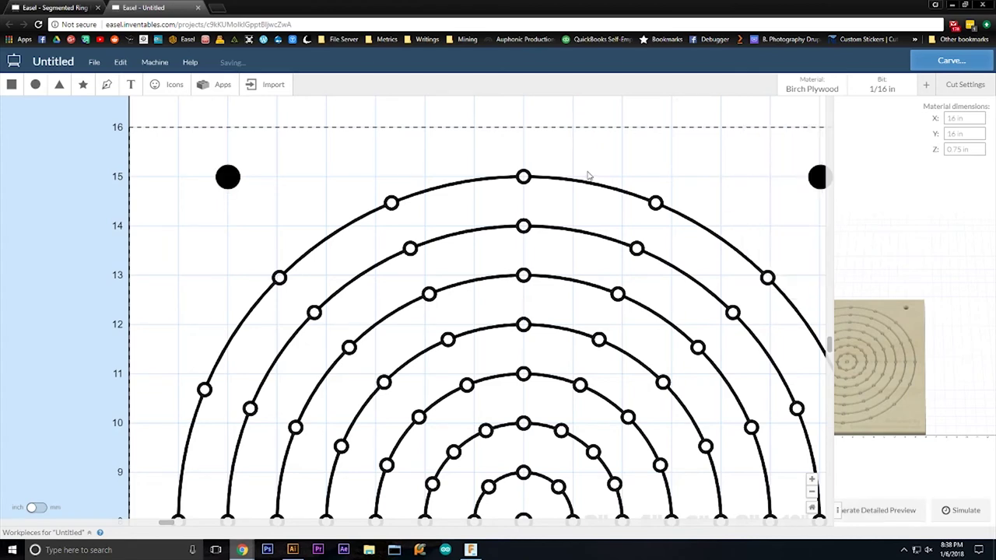
pyautogui.scroll(-5, 590, 177)
pyautogui.scroll(3, 590, 186)
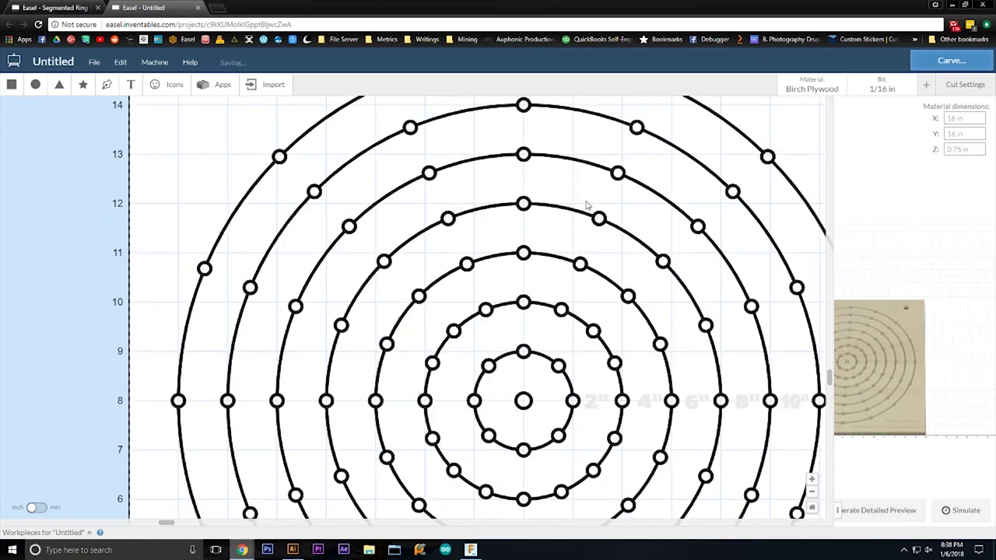
pyautogui.click(813, 508)
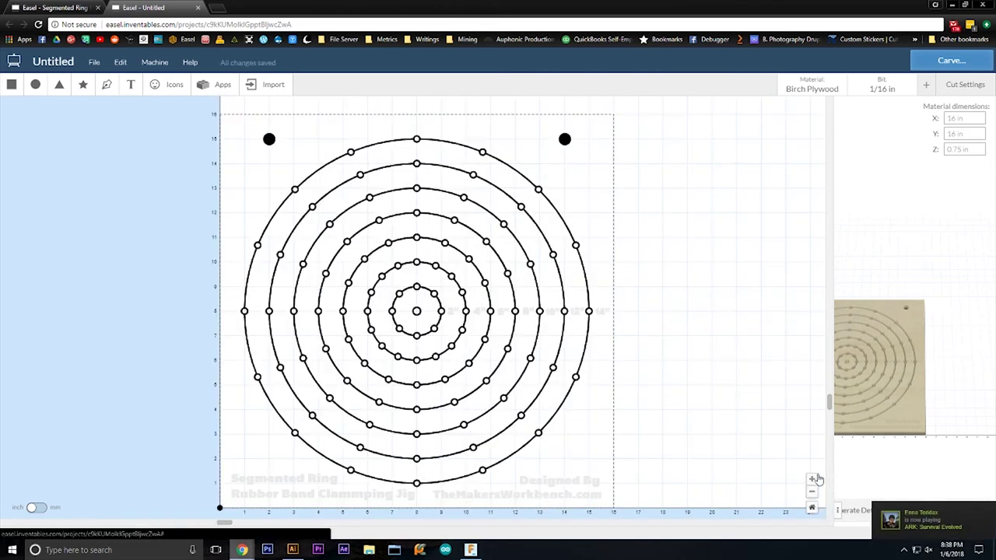
pyautogui.click(384, 144)
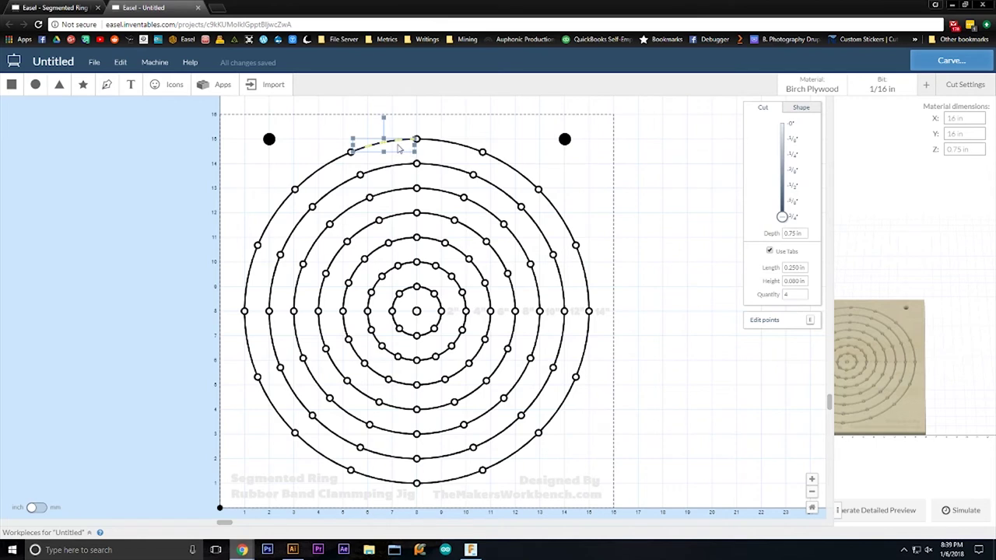
pyautogui.keyDown('shift'); pyautogui.click(438, 190); pyautogui.keyUp('shift')
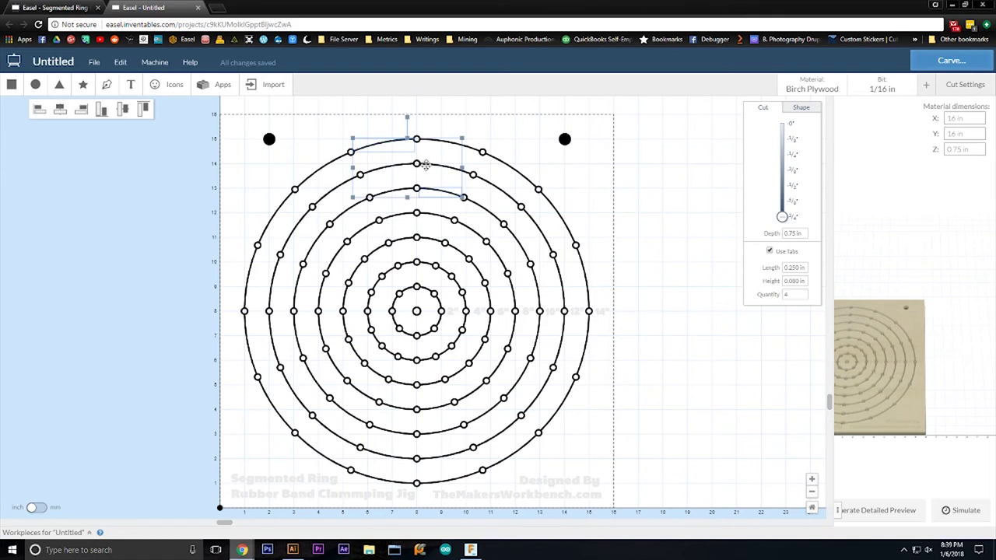
pyautogui.keyDown('shift'); pyautogui.click(427, 165); pyautogui.keyUp('shift')
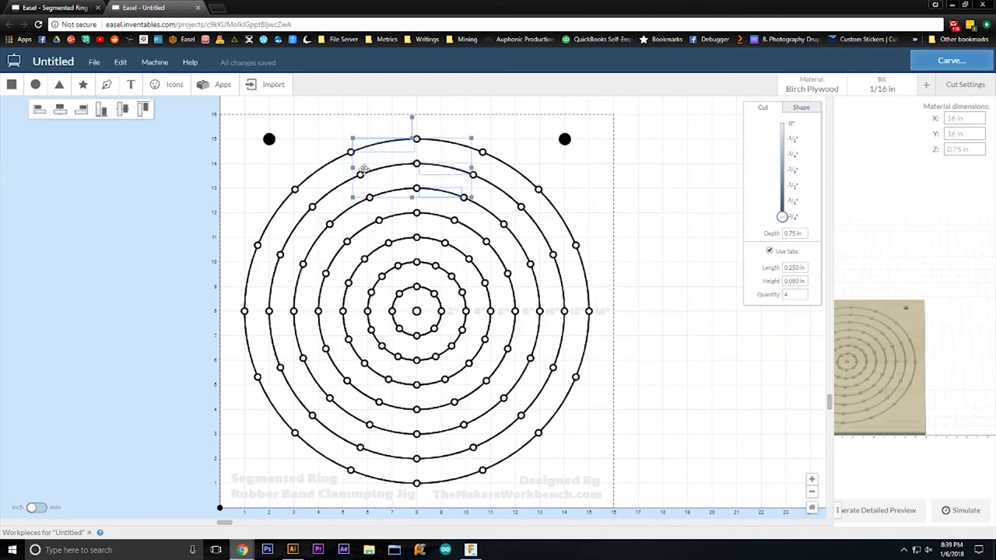
pyautogui.keyDown('shift'); pyautogui.click(447, 141); pyautogui.keyUp('shift')
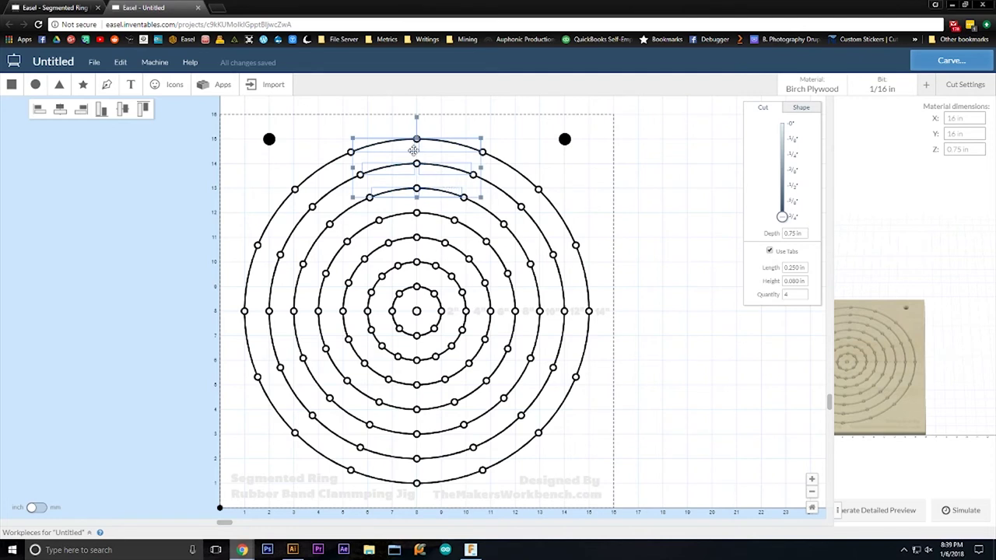
pyautogui.click(488, 137)
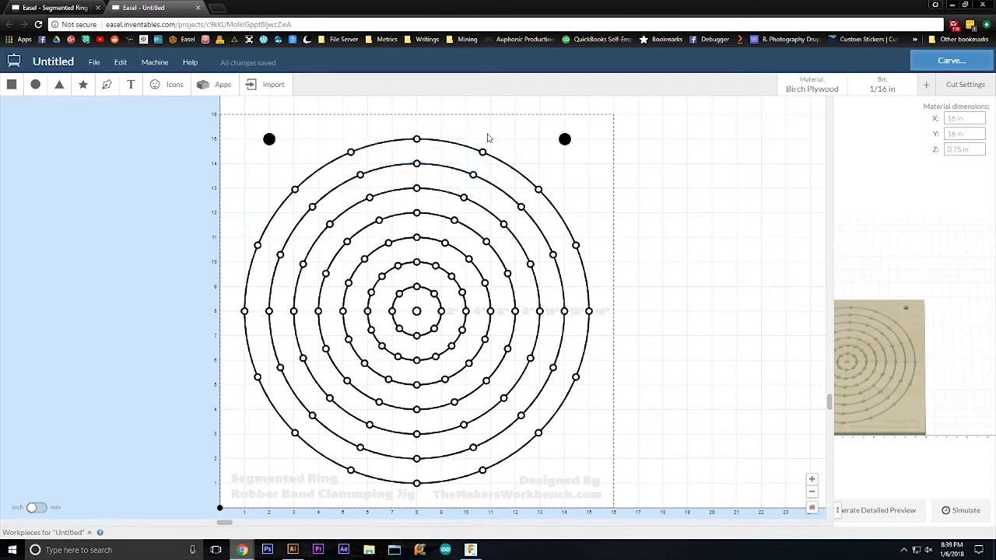
pyautogui.click(367, 145)
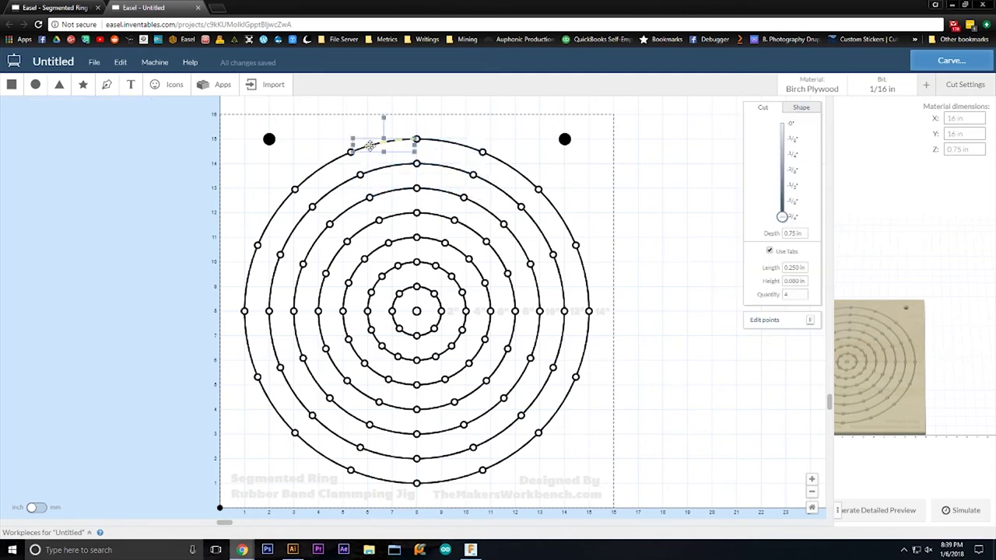
pyautogui.click(449, 175)
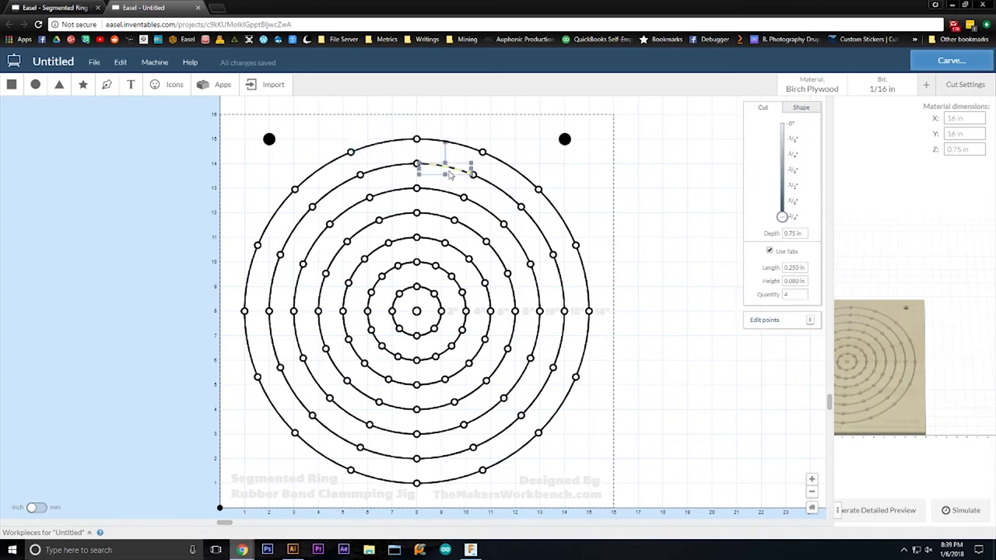
pyautogui.click(380, 143)
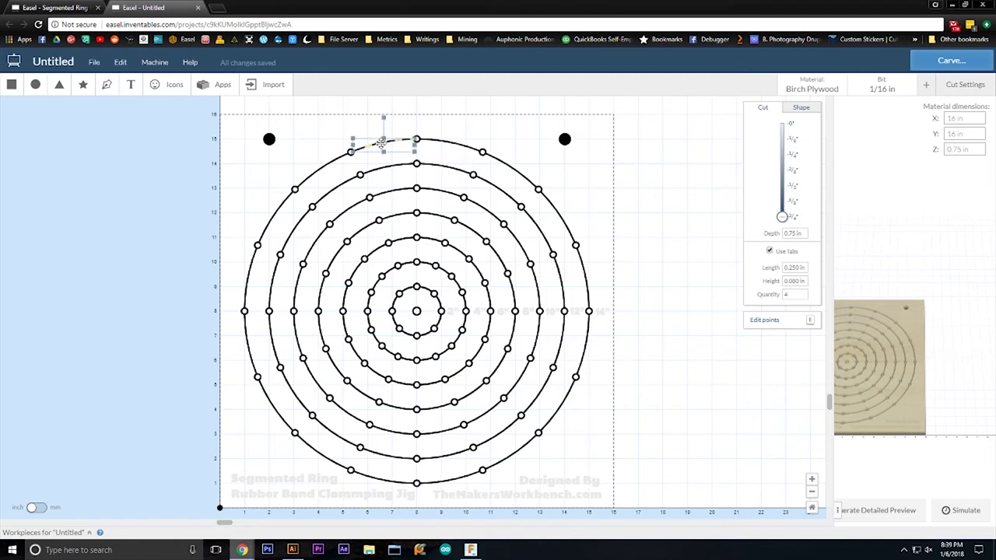
pyautogui.keyDown('shift'); pyautogui.click(467, 231); pyautogui.keyUp('shift')
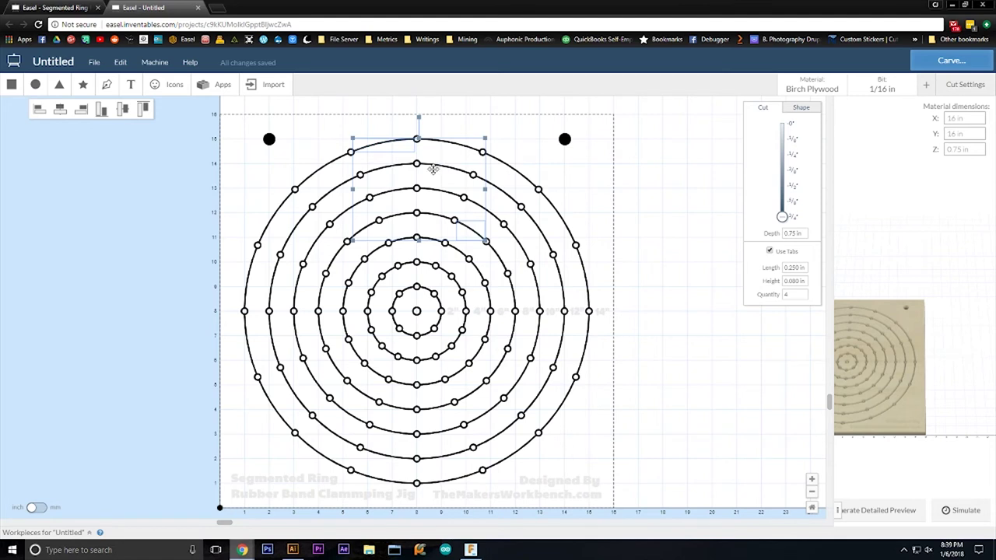
pyautogui.click(475, 128)
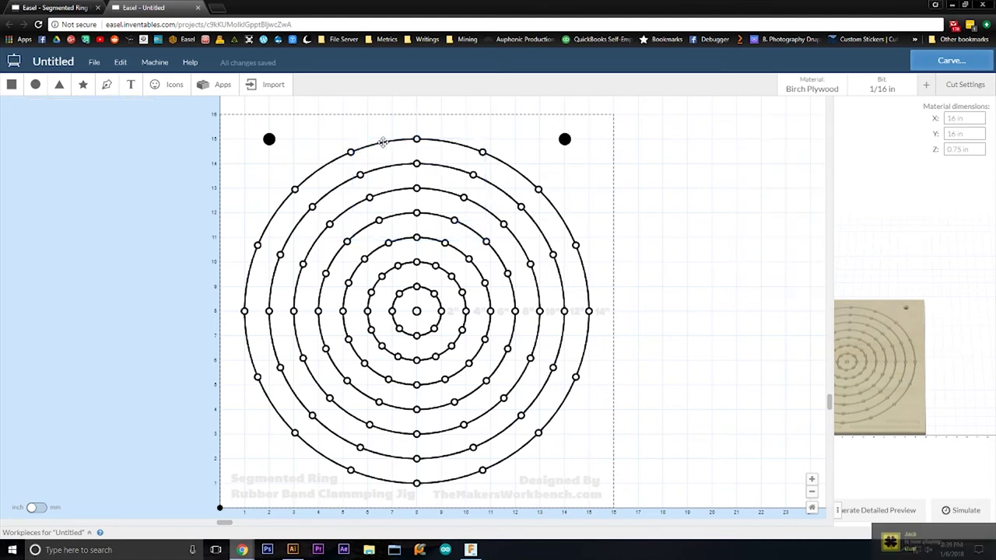
pyautogui.click(382, 141)
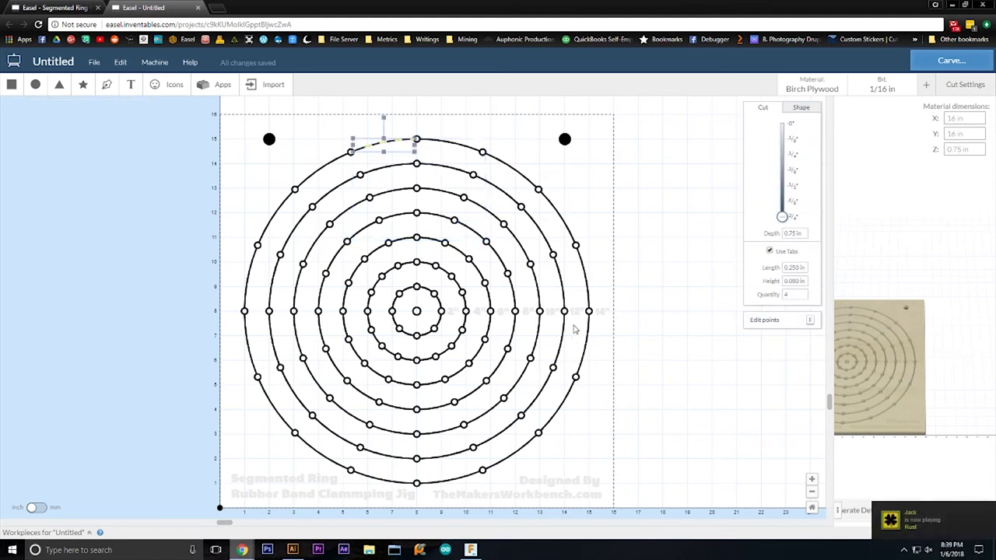
pyautogui.keyDown('shift'); pyautogui.click(585, 284); pyautogui.keyUp('shift')
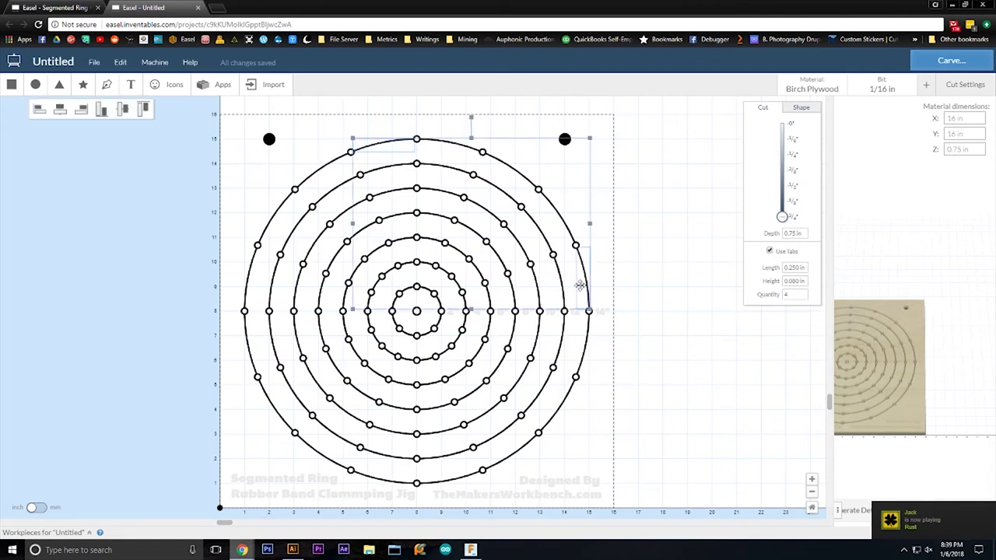
pyautogui.click(332, 463)
pyautogui.keyDown('shift'); pyautogui.click(517, 453); pyautogui.keyUp('shift')
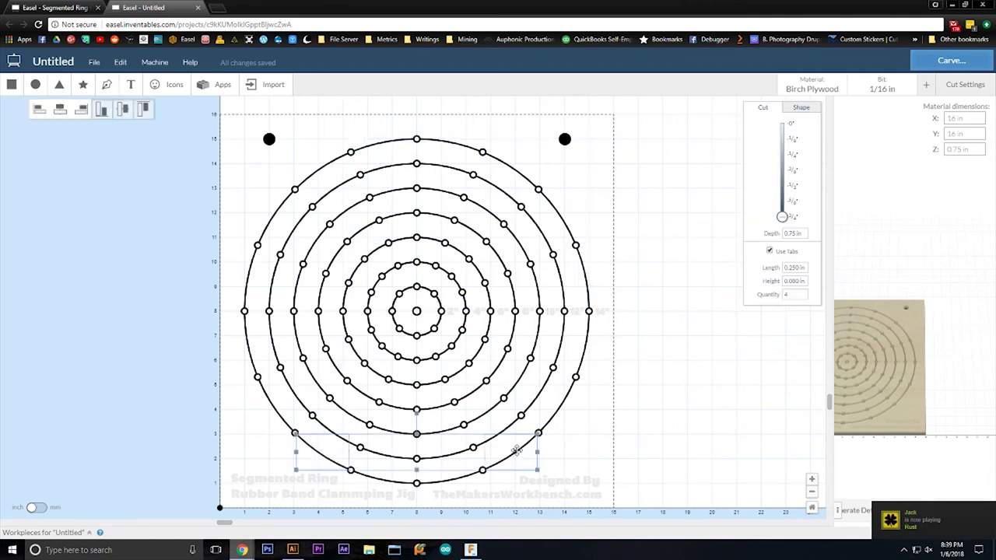
pyautogui.keyDown('shift'); pyautogui.click(458, 143); pyautogui.keyUp('shift')
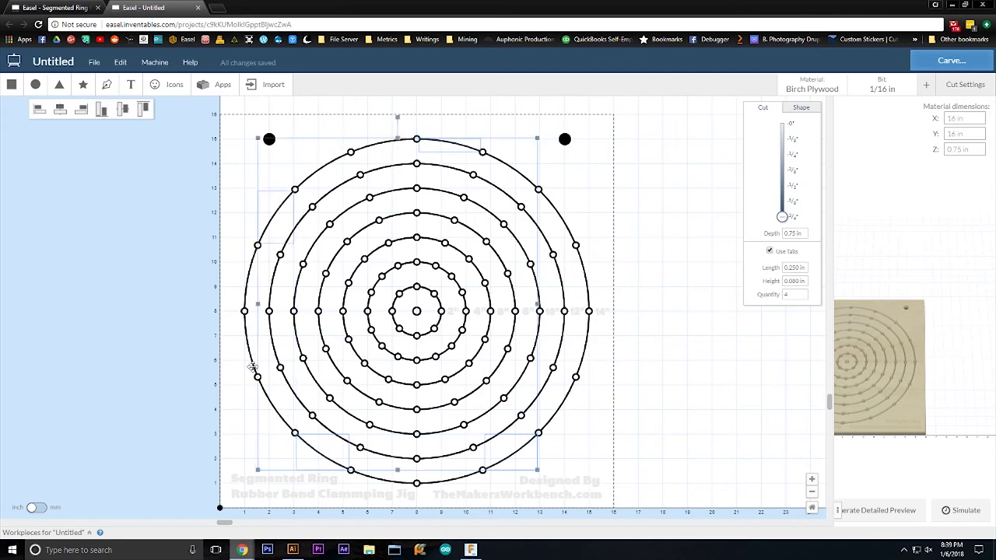
pyautogui.keyDown('shift'); pyautogui.click(246, 335); pyautogui.keyUp('shift')
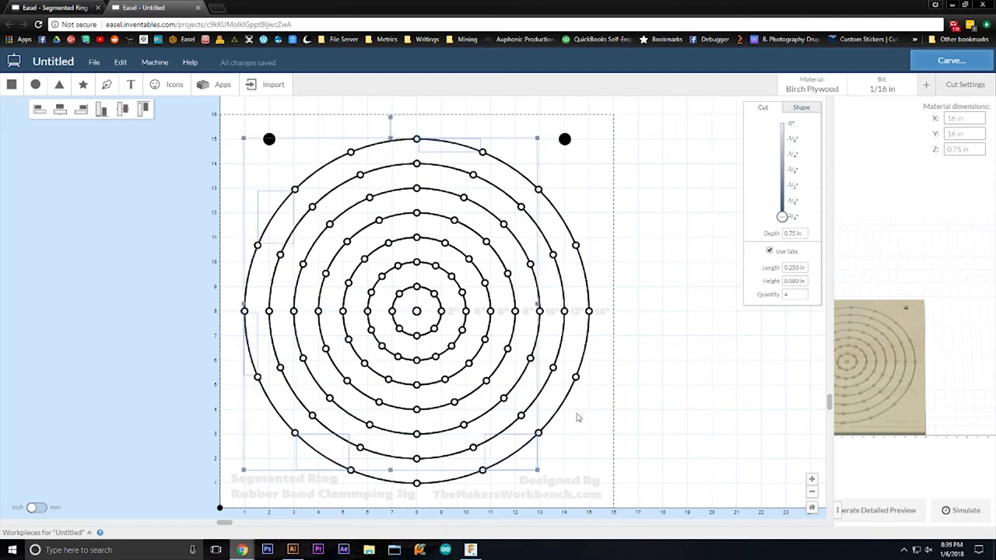
pyautogui.click(589, 337)
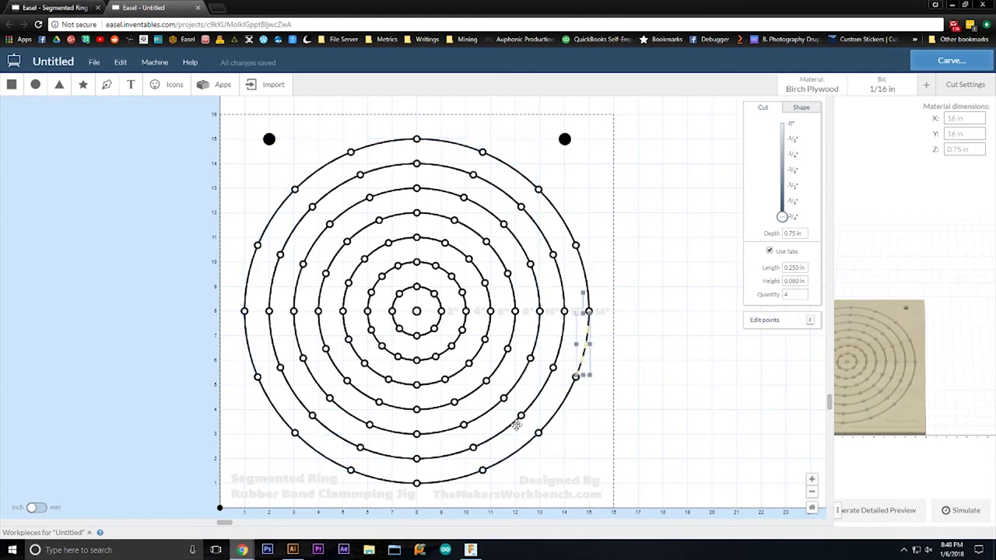
pyautogui.keyDown('shift'); pyautogui.click(461, 476); pyautogui.keyUp('shift')
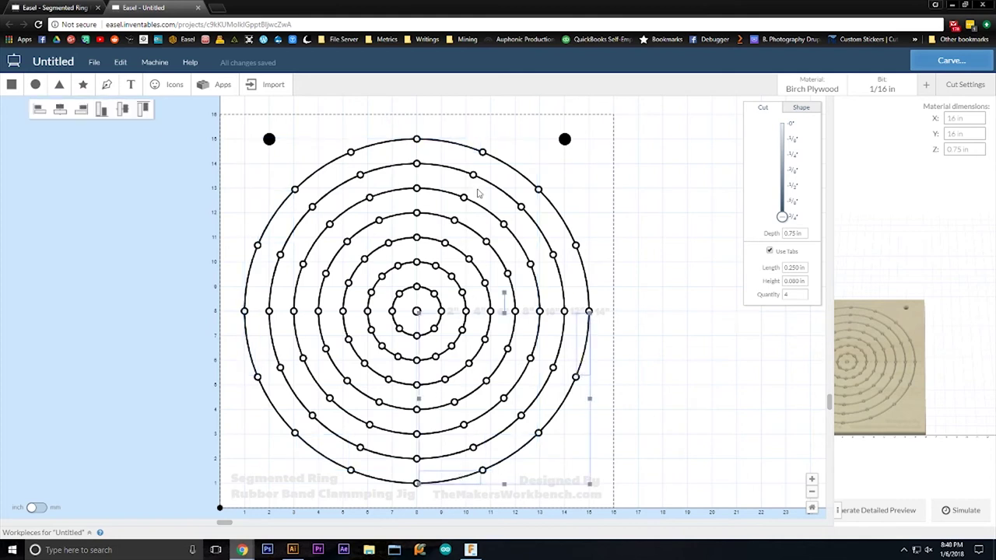
# Step: Select the arcs connecting the holes on every ring and reduce their cut depth to the lettering's shallow engraving depth
pyautogui.click(427, 142)
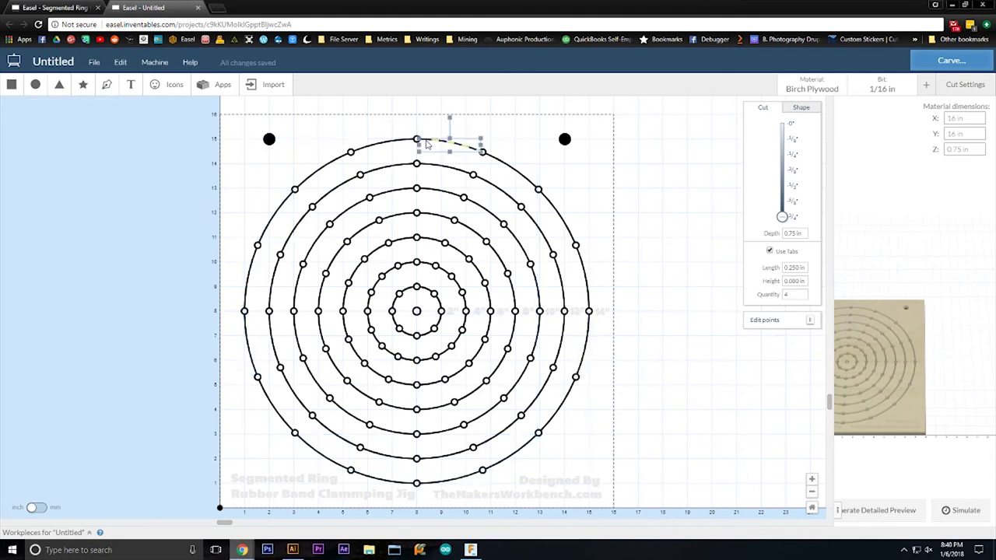
pyautogui.keyDown('shift'); pyautogui.click(449, 478); pyautogui.keyUp('shift')
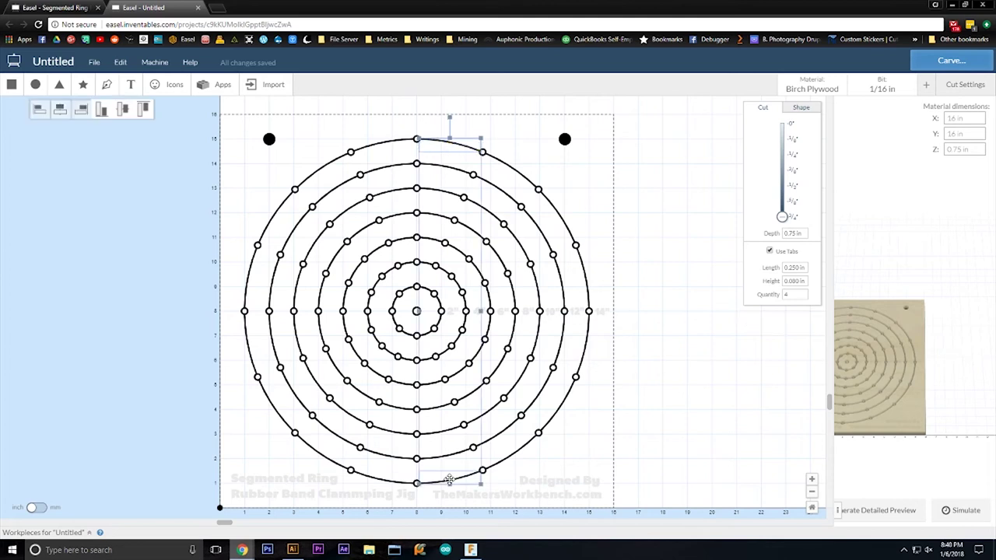
pyautogui.keyDown('shift'); pyautogui.click(585, 306); pyautogui.keyUp('shift')
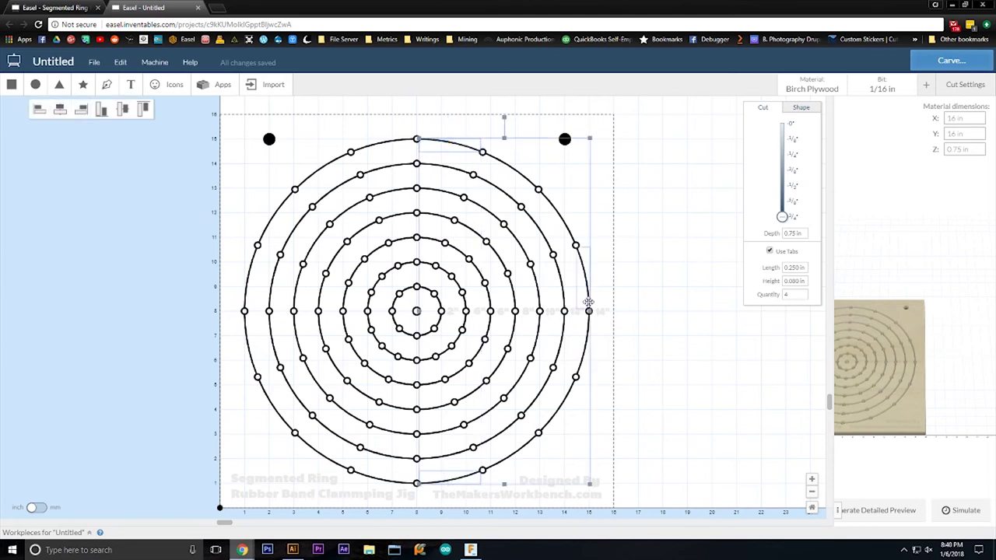
pyautogui.keyDown('shift'); pyautogui.click(245, 290); pyautogui.keyUp('shift')
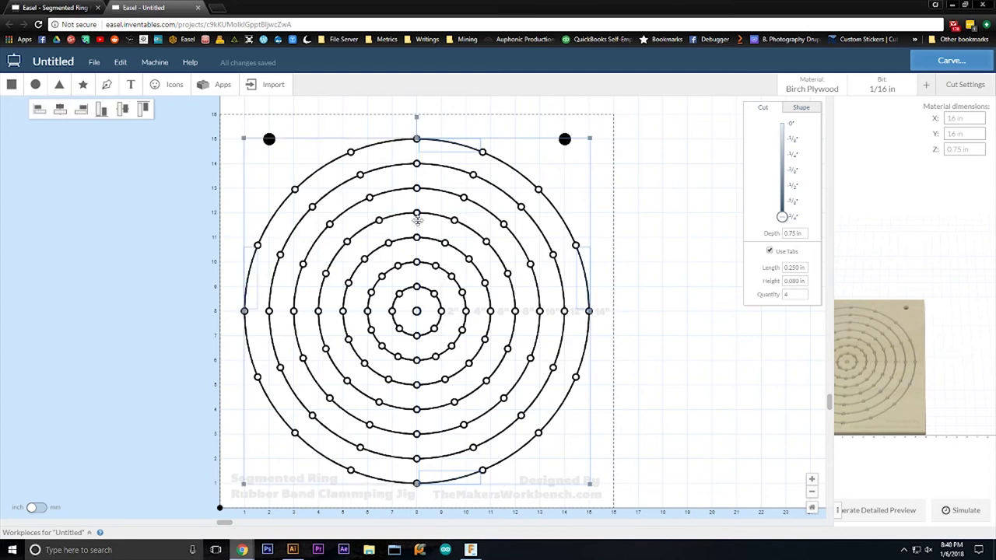
pyautogui.keyDown('shift'); pyautogui.click(378, 144); pyautogui.keyUp('shift')
pyautogui.keyDown('shift'); pyautogui.click(383, 166); pyautogui.keyUp('shift')
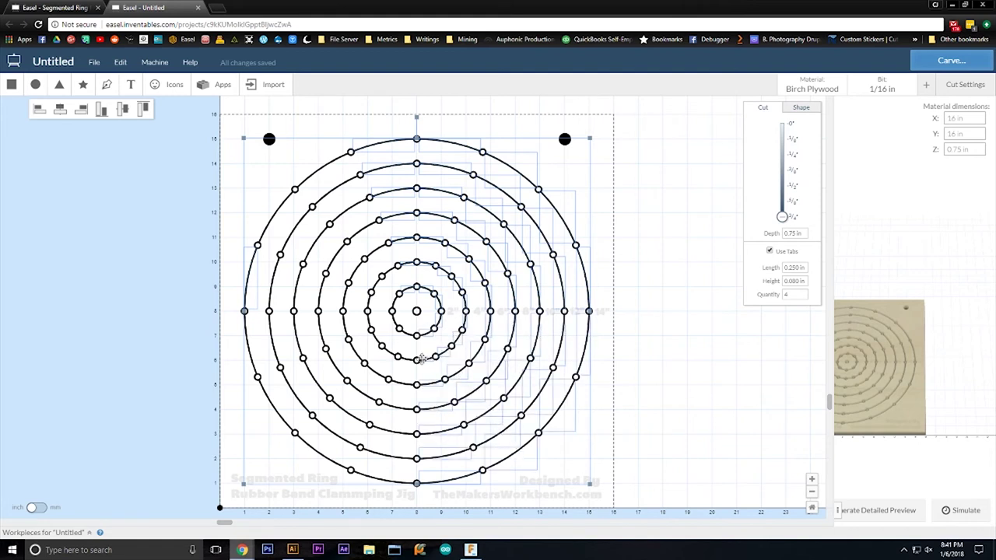
pyautogui.click(336, 457)
pyautogui.click(360, 472)
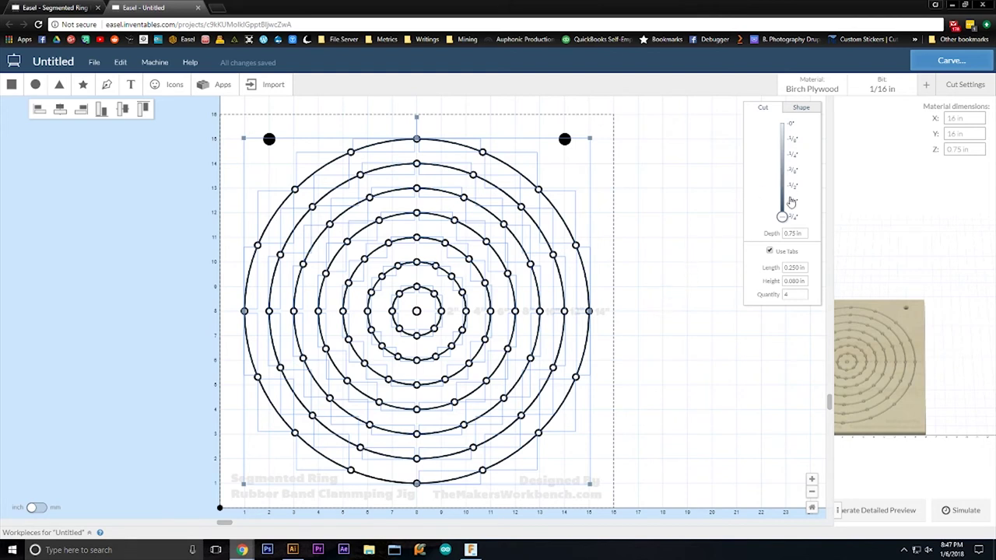
pyautogui.click(799, 233)
pyautogui.moveTo(795, 235); pyautogui.dragTo(774, 240)
pyautogui.press('Return')
# Step: Send the "Segmented Ring" title text behind the other shapes so the overlapping arc on the outermost ring is reachable
pyautogui.scroll(-2, 337, 398)
pyautogui.rightClick(337, 398)
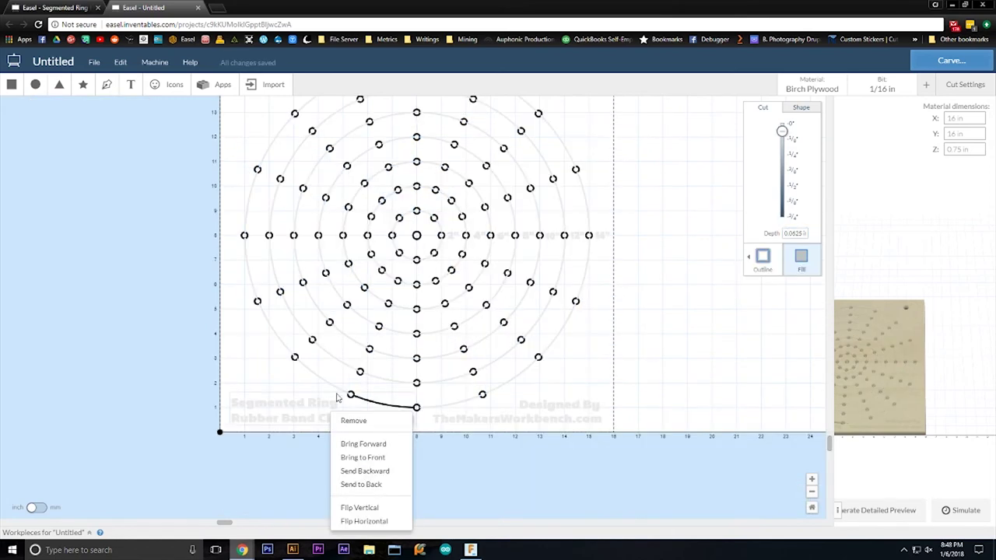
pyautogui.click(165, 385)
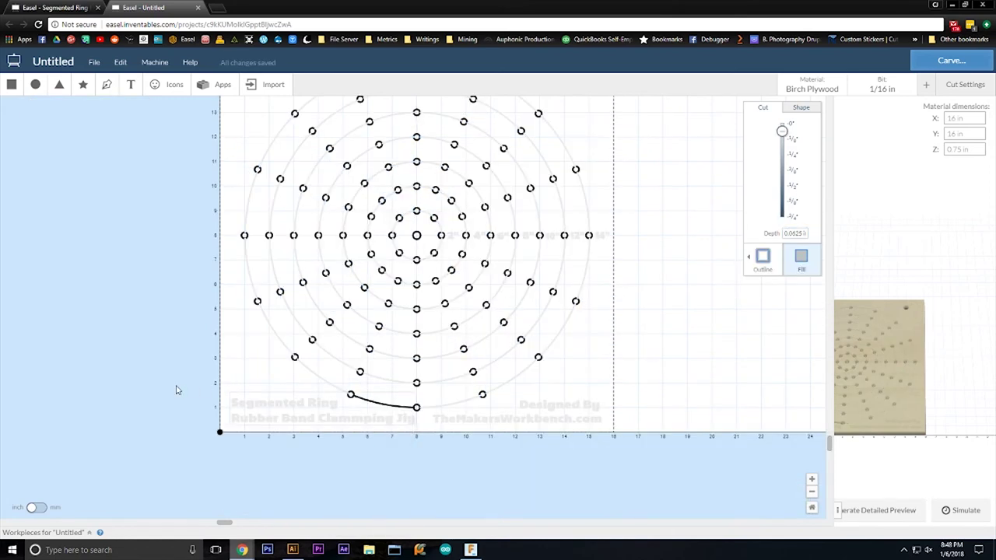
pyautogui.rightClick(305, 418)
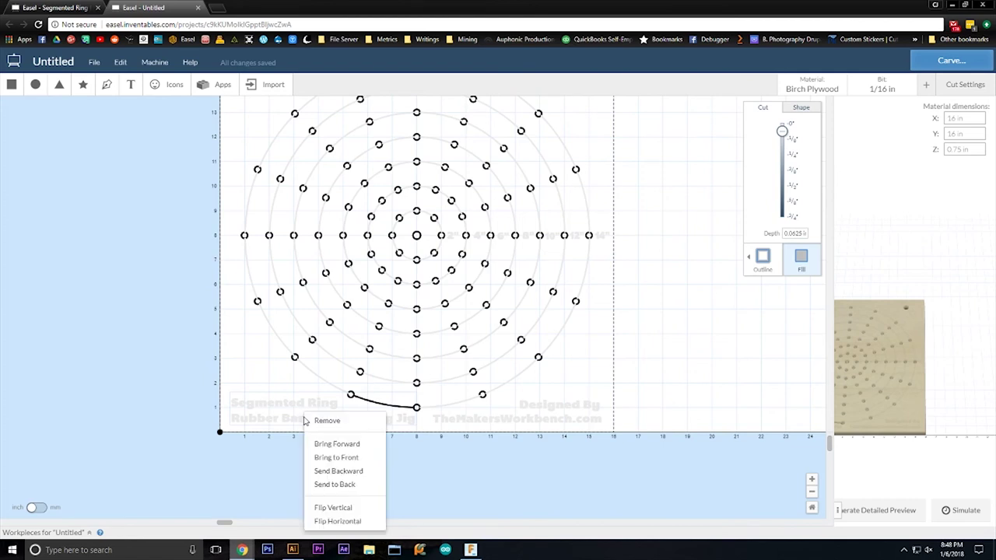
pyautogui.click(349, 484)
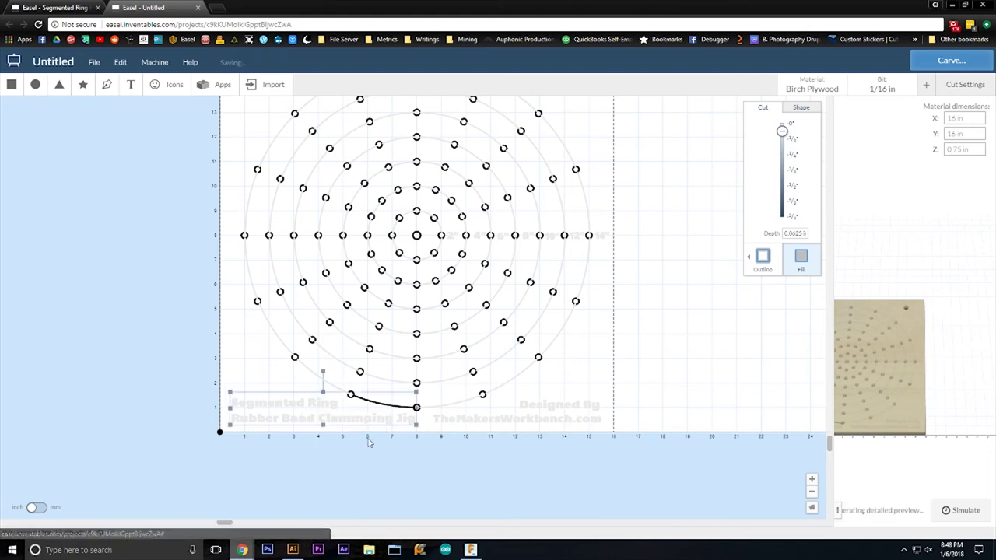
# Step: Set the cut depth of the remaining outermost-ring arc that overlaps the "Segmented Ring" title text to 0.0625 in
pyautogui.doubleClick(382, 404)
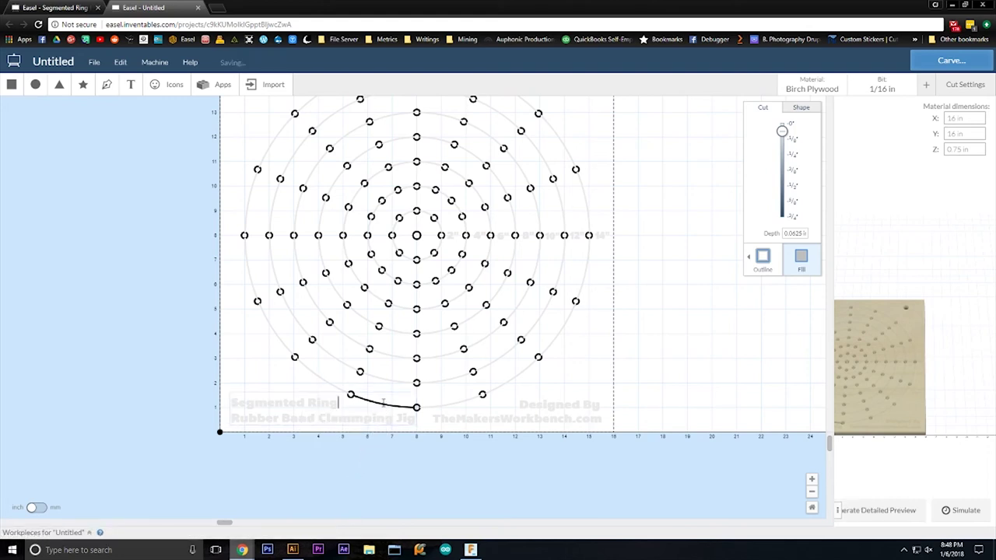
pyautogui.click(382, 404)
pyautogui.rightClick(381, 406)
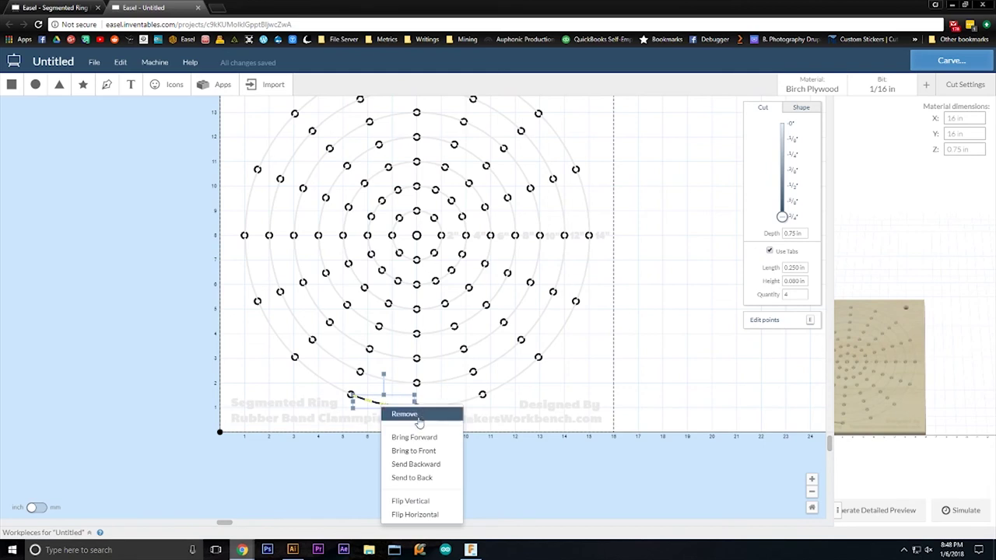
pyautogui.click(807, 234)
pyautogui.moveTo(807, 234); pyautogui.dragTo(763, 236)
pyautogui.write('0.0625')
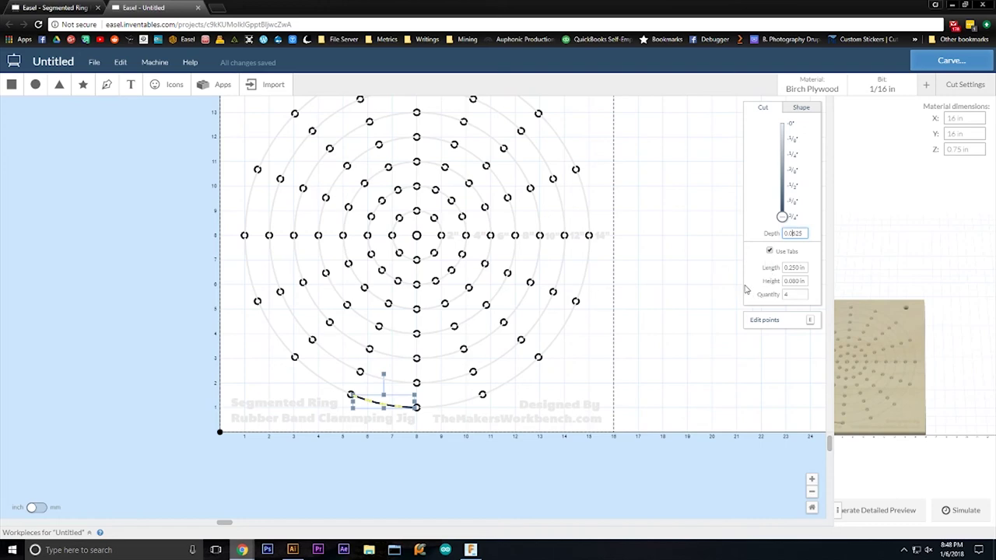
pyautogui.press('Return')
pyautogui.scroll(5, 527, 194)
pyautogui.scroll(-2, 527, 206)
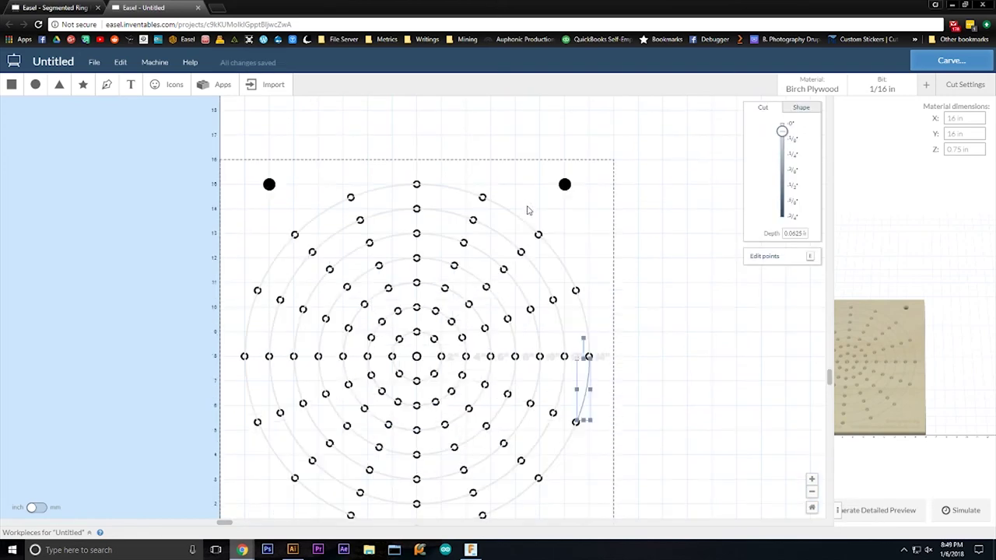
pyautogui.scroll(-5, 484, 208)
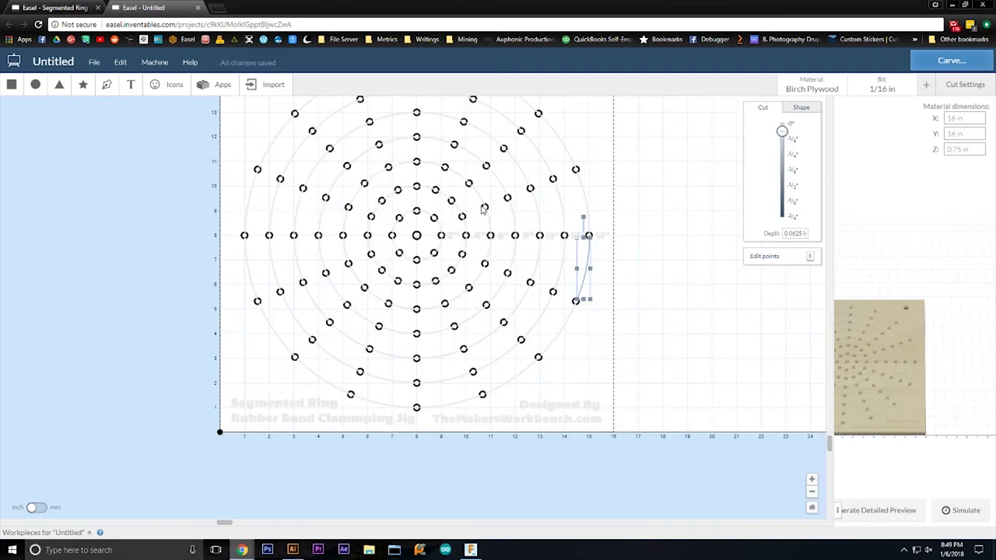
pyautogui.scroll(5, 570, 174)
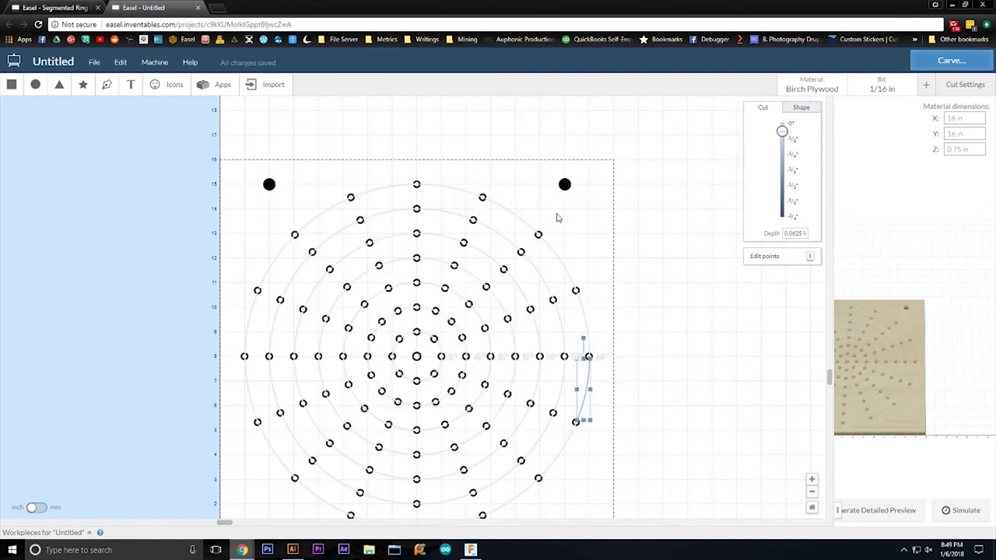
# Step: Select the four outermost ring holes lying on the horizontal and vertical centre lines together
pyautogui.click(489, 209)
pyautogui.click(416, 185)
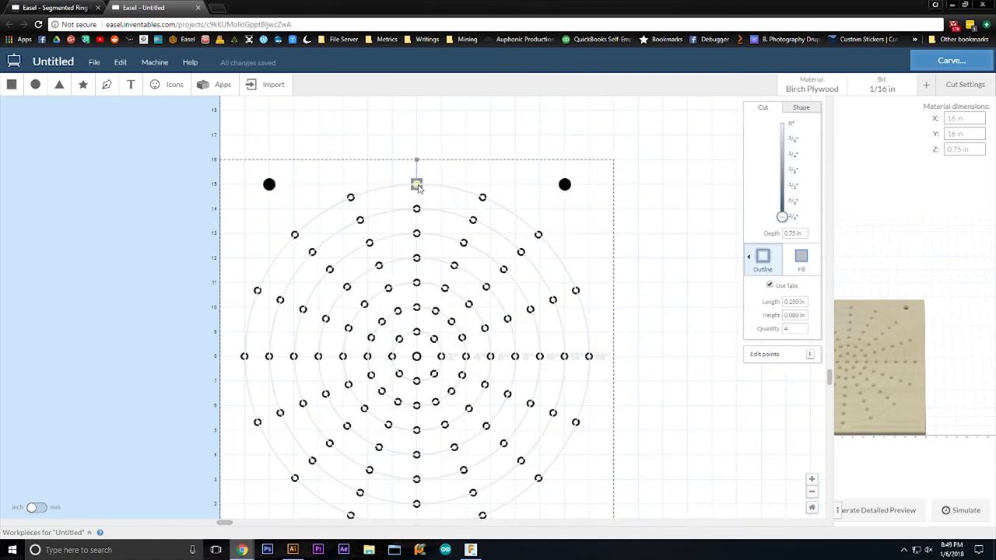
pyautogui.keyDown('shift'); pyautogui.click(416, 209); pyautogui.keyUp('shift')
pyautogui.click(589, 356)
pyautogui.keyDown('shift'); pyautogui.click(416, 182); pyautogui.keyUp('shift')
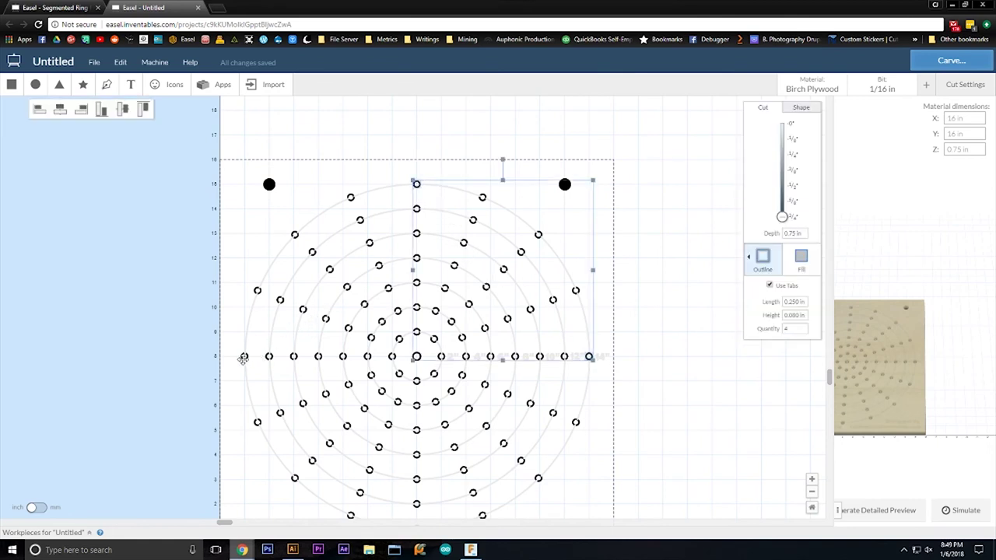
pyautogui.keyDown('shift'); pyautogui.click(242, 356); pyautogui.keyUp('shift')
pyautogui.scroll(-3, 392, 470)
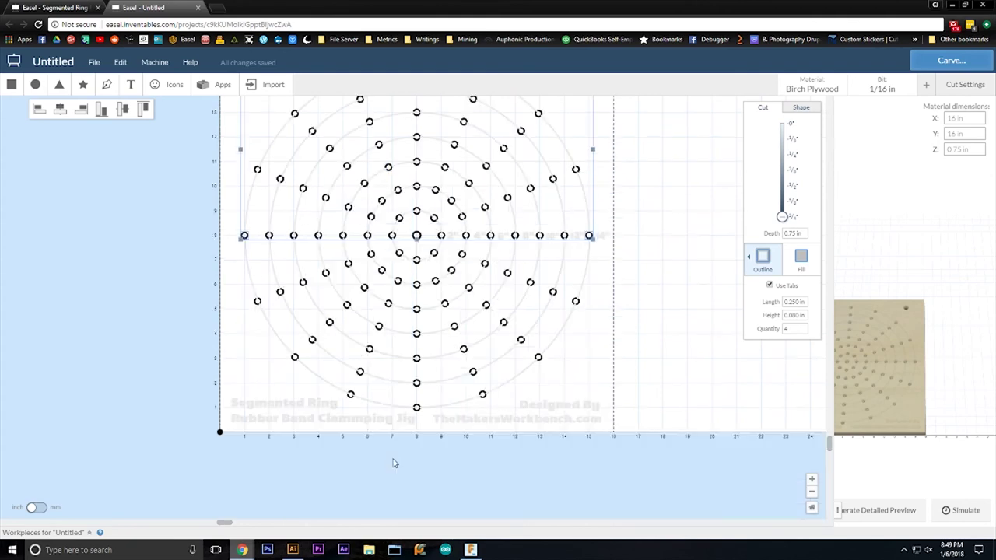
pyautogui.keyDown('shift'); pyautogui.click(417, 409); pyautogui.keyUp('shift')
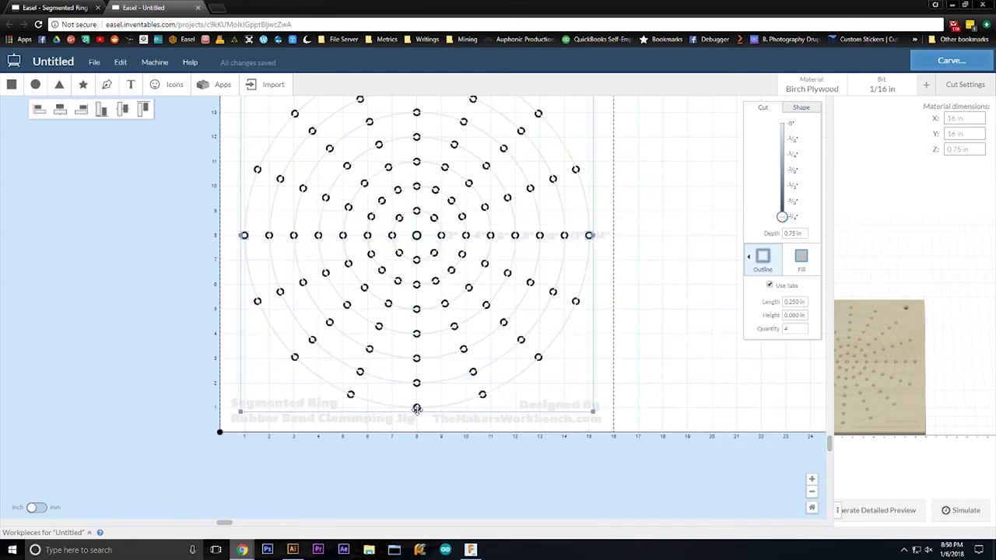
pyautogui.scroll(3, 444, 369)
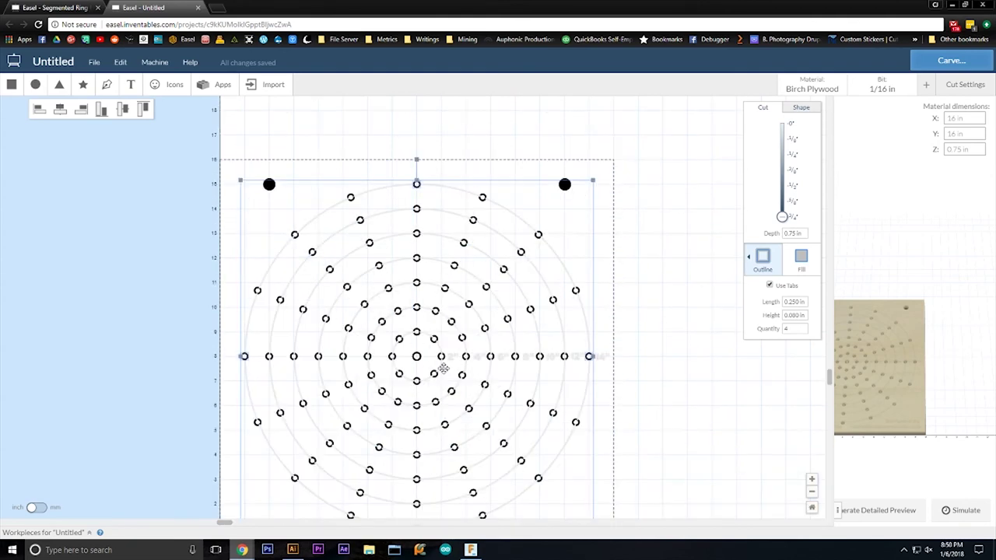
# Step: Add all remaining small ring holes except the centre hole to the selection and bring them to the front
pyautogui.keyDown('shift'); pyautogui.click(350, 198); pyautogui.keyUp('shift')
pyautogui.keyDown('shift'); pyautogui.click(360, 220); pyautogui.keyUp('shift')
pyautogui.keyDown('shift'); pyautogui.click(368, 241); pyautogui.keyUp('shift')
pyautogui.keyDown('shift'); pyautogui.click(379, 265); pyautogui.keyUp('shift')
pyautogui.keyDown('shift'); pyautogui.click(387, 287); pyautogui.keyUp('shift')
pyautogui.keyDown('shift'); pyautogui.click(398, 310); pyautogui.keyUp('shift')
pyautogui.keyDown('shift'); pyautogui.click(416, 283); pyautogui.keyUp('shift')
pyautogui.keyDown('shift'); pyautogui.click(416, 233); pyautogui.keyUp('shift')
pyautogui.keyDown('shift'); pyautogui.click(473, 220); pyautogui.keyUp('shift')
pyautogui.keyDown('shift'); pyautogui.click(454, 265); pyautogui.keyUp('shift')
pyautogui.keyDown('shift'); pyautogui.click(435, 310); pyautogui.keyUp('shift')
pyautogui.keyDown('shift'); pyautogui.click(485, 287); pyautogui.keyUp('shift')
pyautogui.keyDown('shift'); pyautogui.click(522, 252); pyautogui.keyUp('shift')
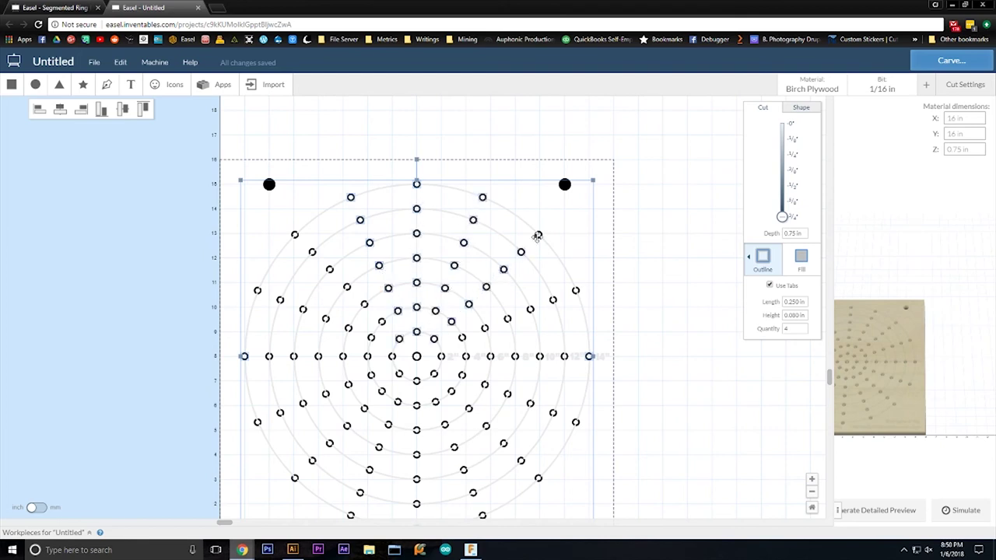
pyautogui.keyDown('shift'); pyautogui.click(537, 234); pyautogui.keyUp('shift')
pyautogui.keyDown('shift'); pyautogui.click(530, 309); pyautogui.keyUp('shift')
pyautogui.keyDown('shift'); pyautogui.click(484, 328); pyautogui.keyUp('shift')
pyautogui.keyDown('shift'); pyautogui.click(466, 355); pyautogui.keyUp('shift')
pyautogui.keyDown('shift'); pyautogui.click(515, 355); pyautogui.keyUp('shift')
pyautogui.keyDown('shift'); pyautogui.click(539, 356); pyautogui.keyUp('shift')
pyautogui.keyDown('shift'); pyautogui.click(553, 413); pyautogui.keyUp('shift')
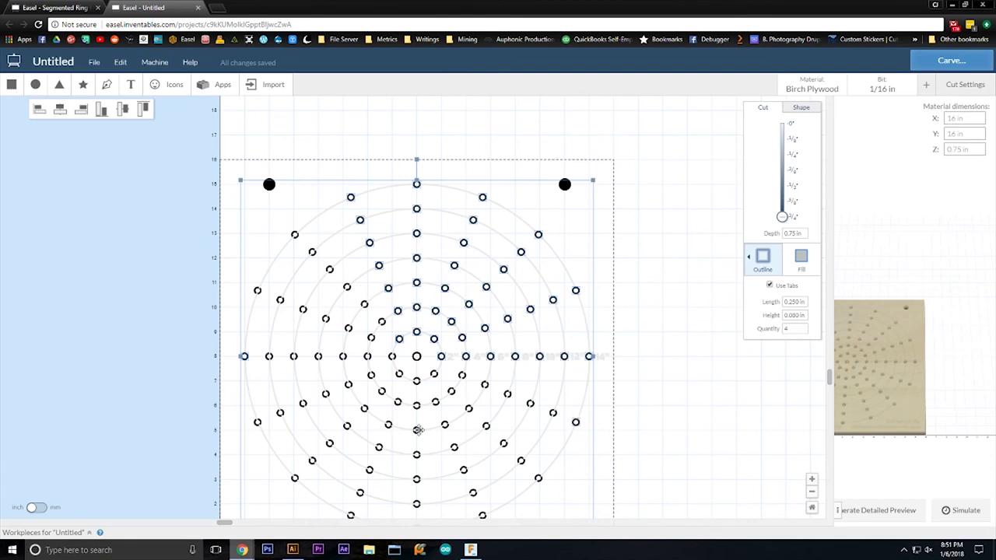
pyautogui.keyDown('shift'); pyautogui.click(572, 421); pyautogui.keyUp('shift')
pyautogui.keyDown('shift'); pyautogui.click(486, 386); pyautogui.keyUp('shift')
pyautogui.keyDown('shift'); pyautogui.click(449, 390); pyautogui.keyUp('shift')
pyautogui.keyDown('shift'); pyautogui.click(536, 474); pyautogui.keyUp('shift')
pyautogui.keyDown('shift'); pyautogui.click(482, 513); pyautogui.keyUp('shift')
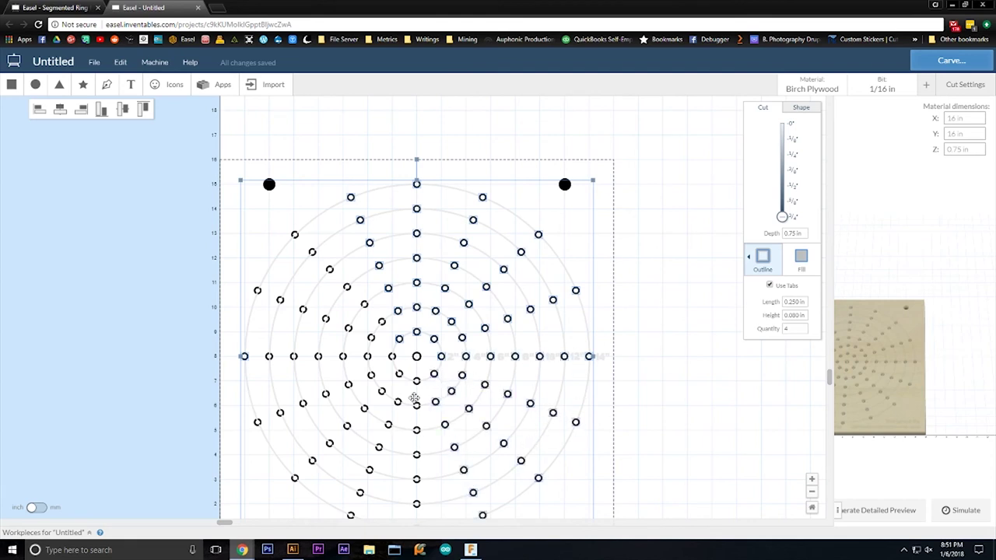
pyautogui.scroll(-3, 417, 453)
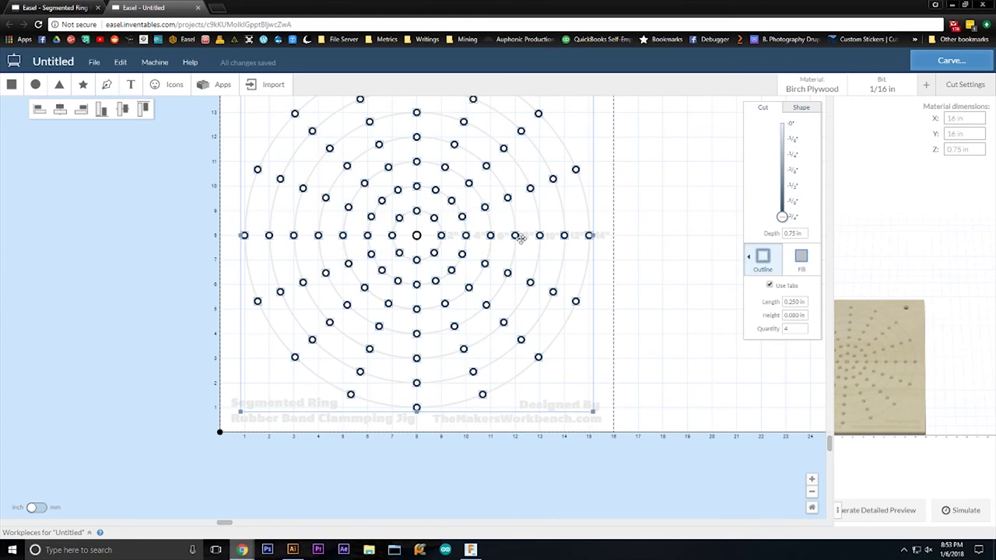
pyautogui.scroll(3, 521, 238)
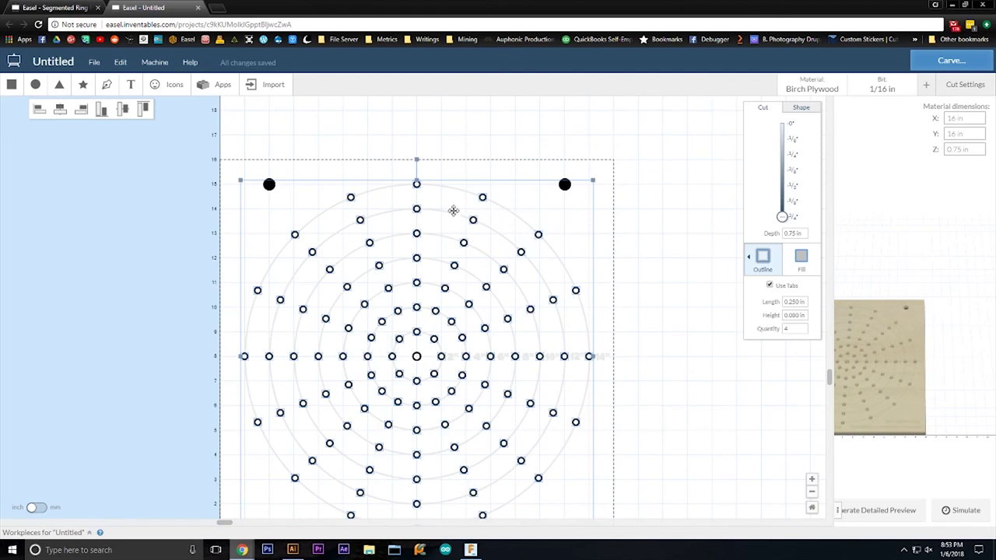
pyautogui.rightClick(417, 210)
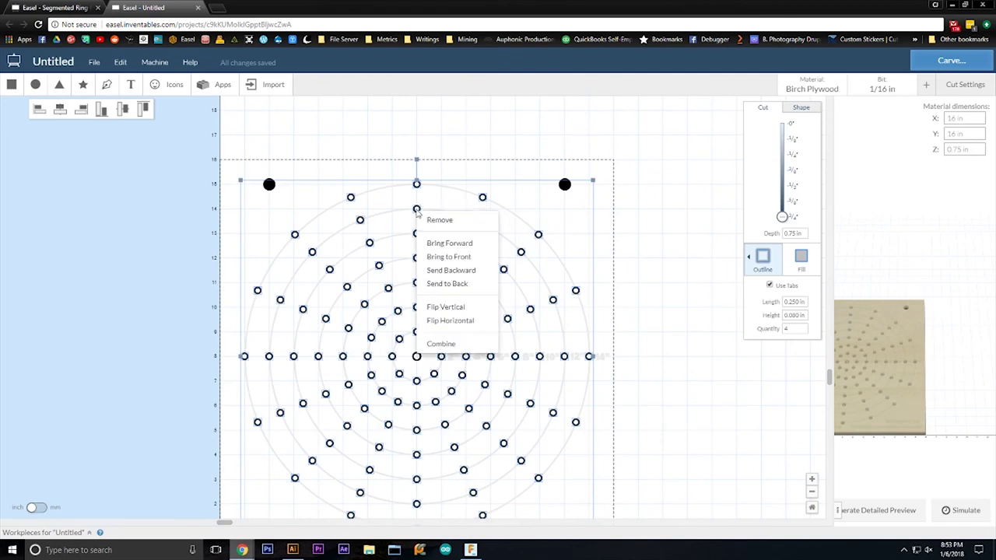
pyautogui.click(472, 259)
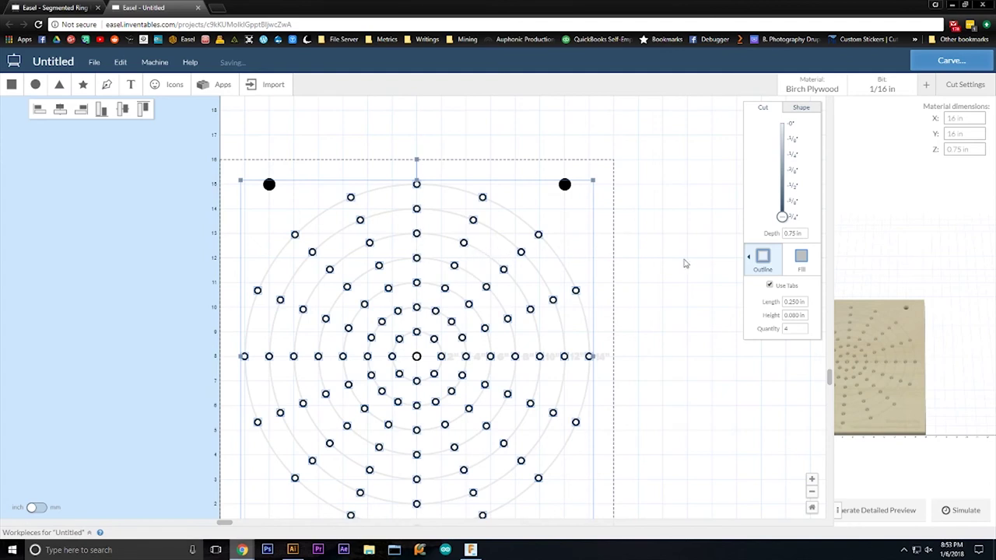
# Step: Change the selected ring holes to a fill cut and set their cut depth to 0.5 in
pyautogui.click(802, 265)
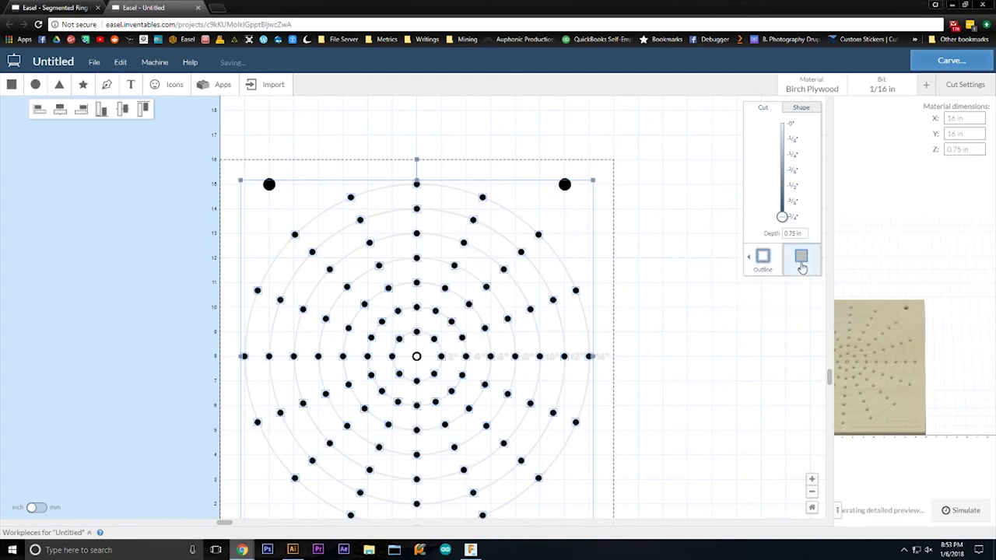
pyautogui.click(793, 156)
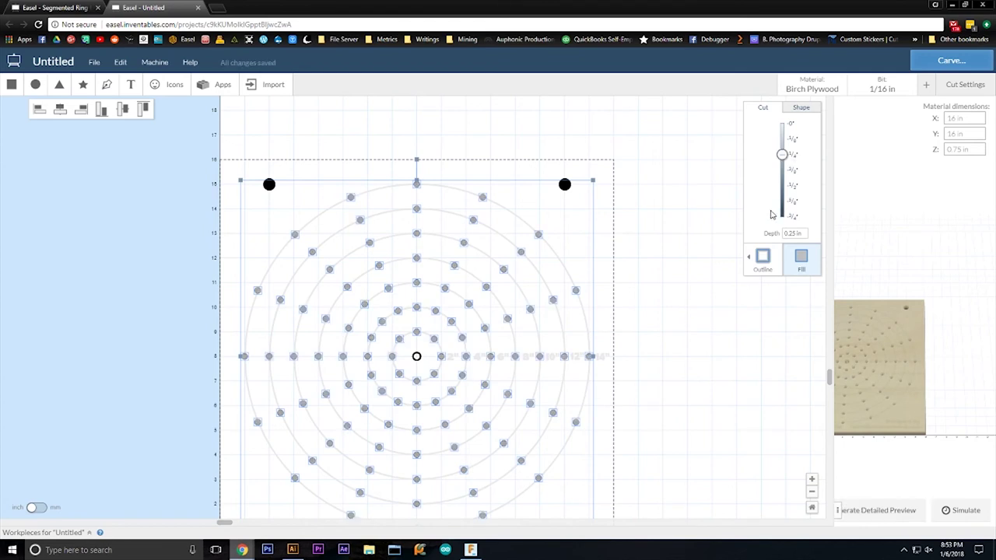
pyautogui.click(795, 187)
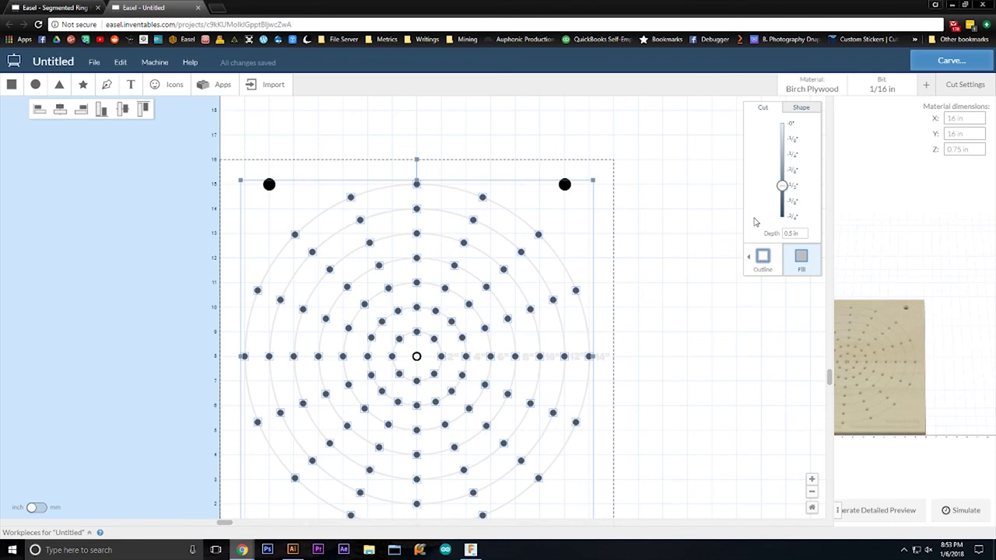
pyautogui.click(677, 269)
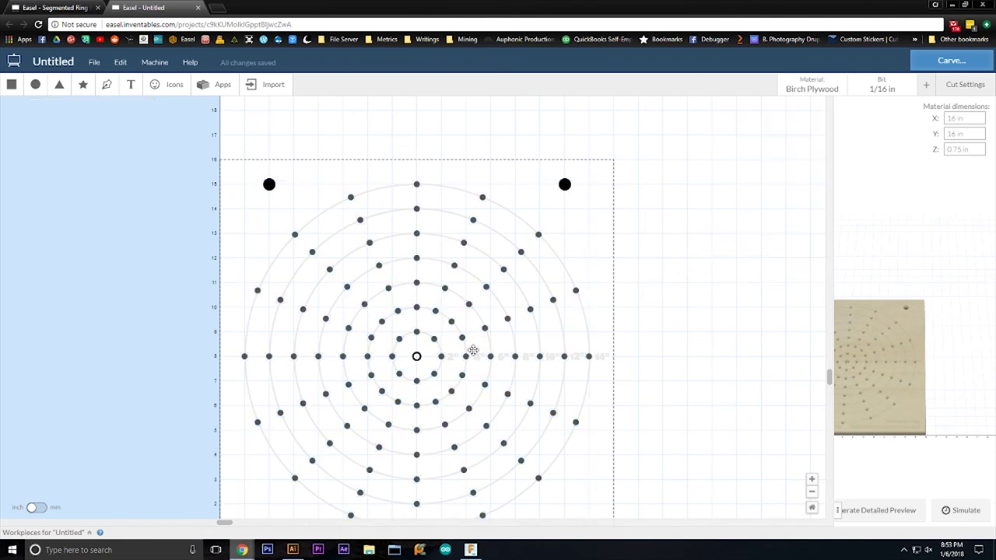
# Step: Change the centre hole of the rings from an outline cut to a fill cut
pyautogui.click(416, 357)
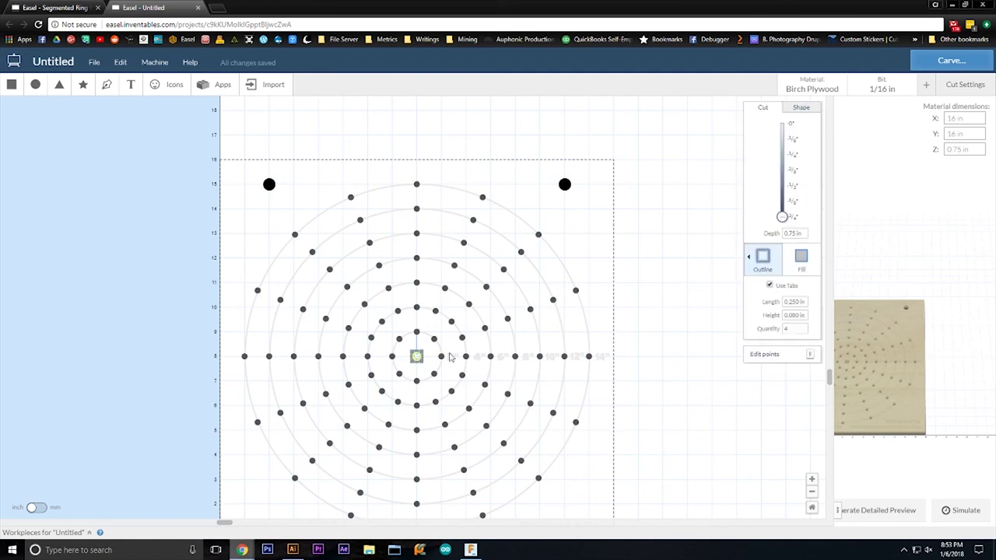
pyautogui.click(801, 258)
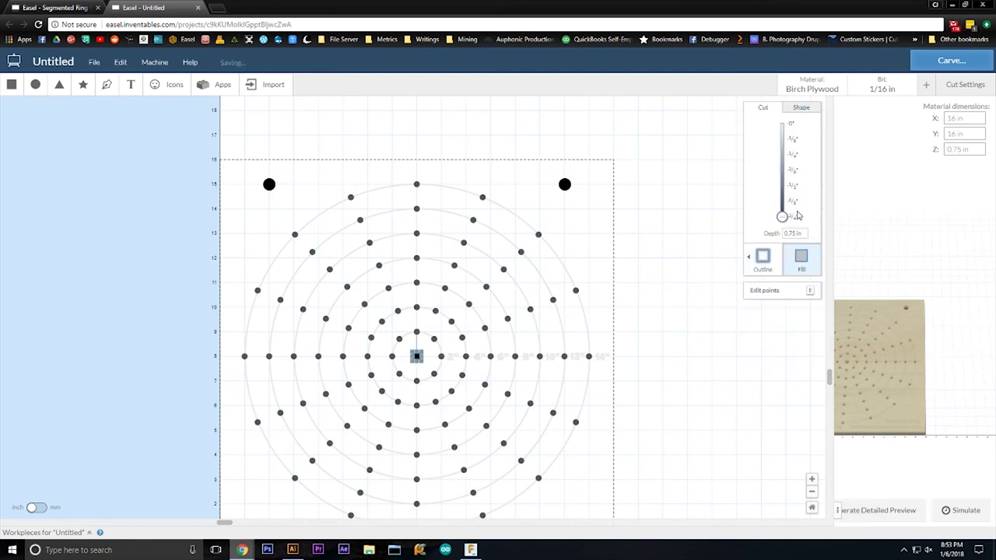
pyautogui.click(698, 312)
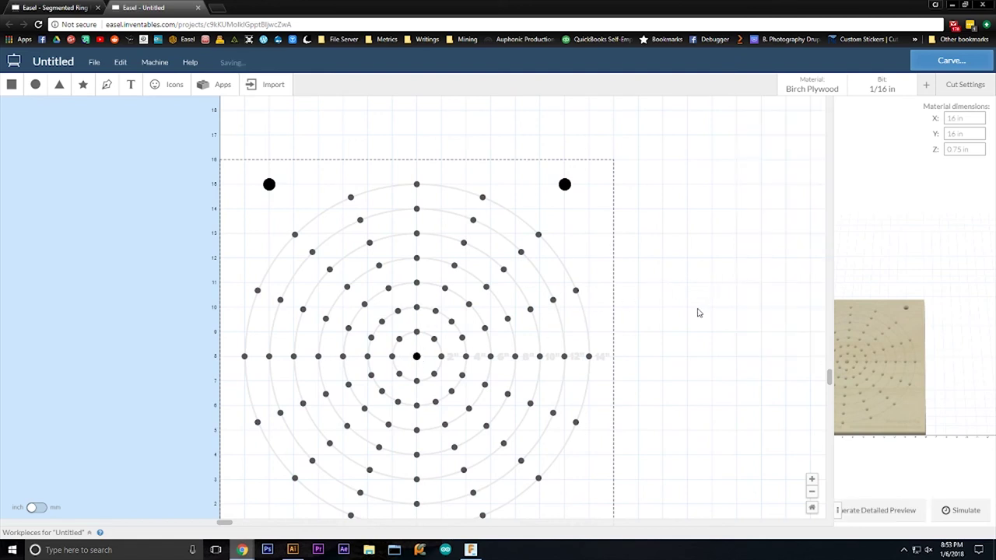
# Step: Enlarge the 3D preview, view the workpiece from above and generate a detailed preview of the carving
pyautogui.scroll(-3, 658, 313)
pyautogui.scroll(2, 610, 306)
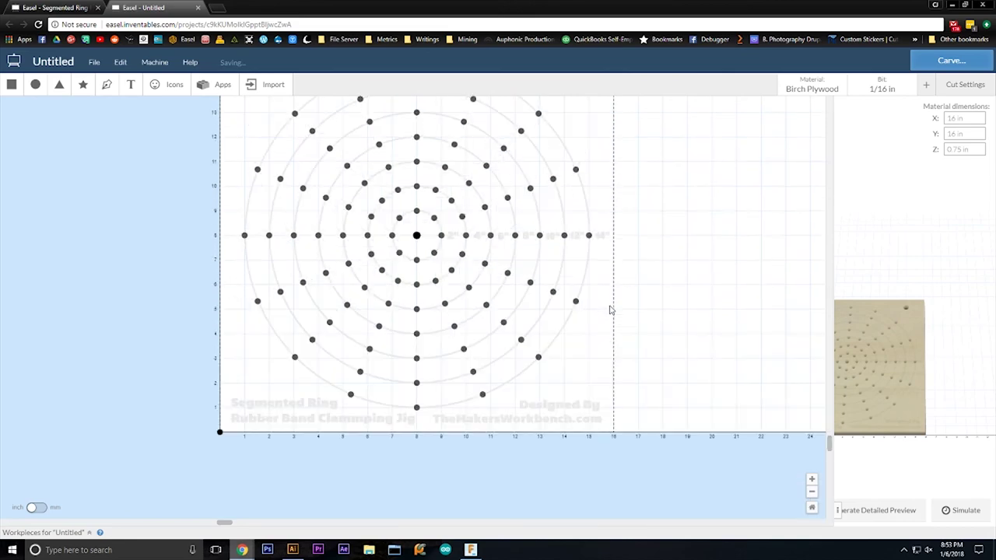
pyautogui.scroll(4, 604, 314)
pyautogui.scroll(-4, 596, 318)
pyautogui.click(838, 510)
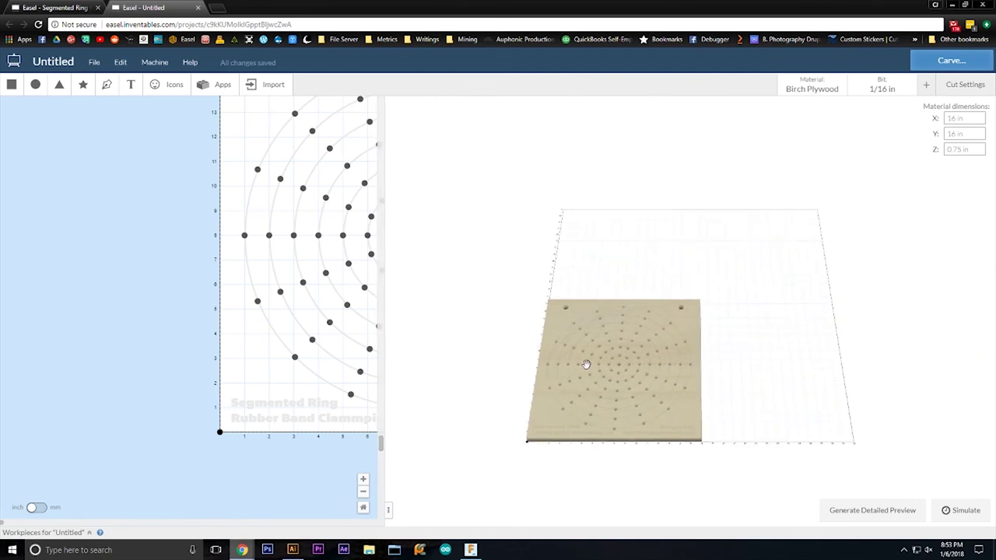
pyautogui.moveTo(586, 364); pyautogui.dragTo(599, 403)
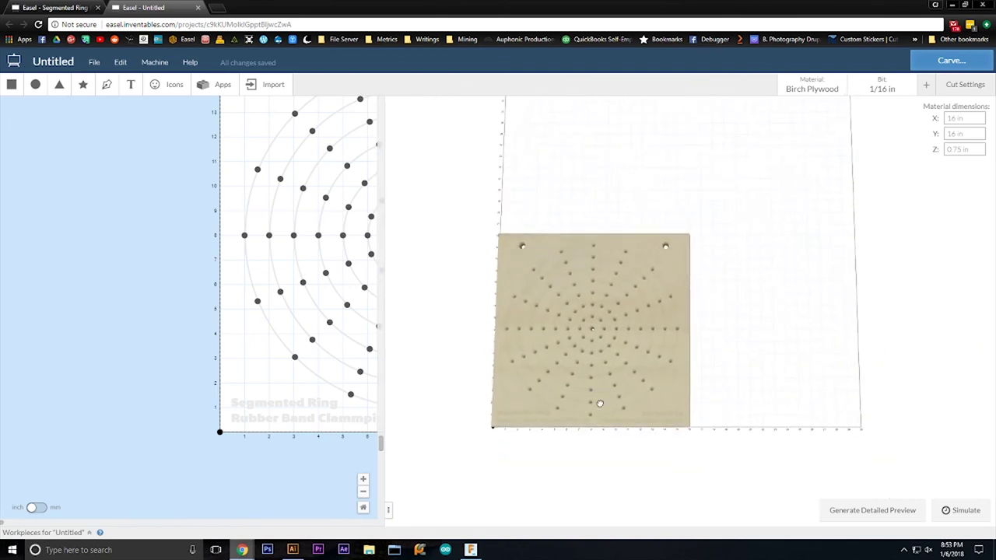
pyautogui.scroll(5, 599, 403)
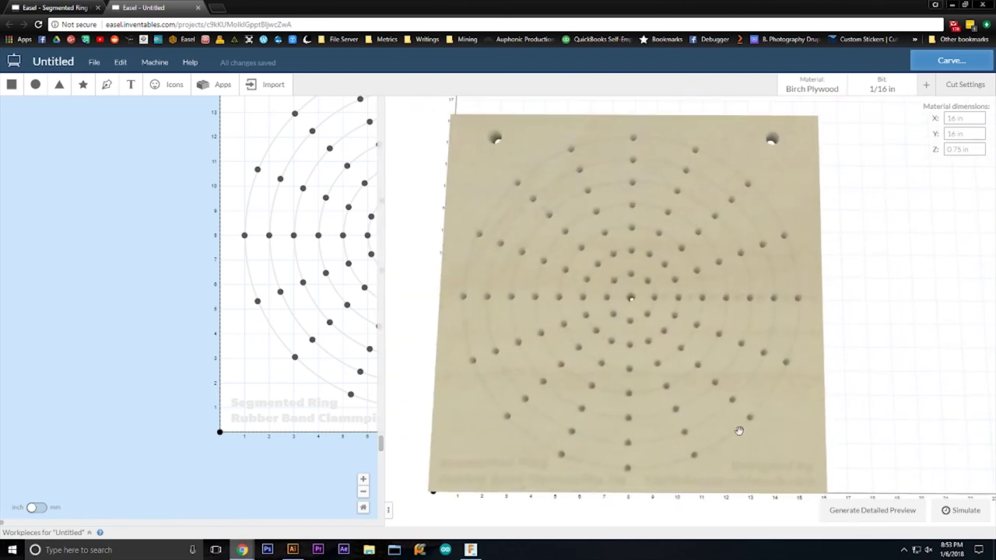
pyautogui.click(872, 509)
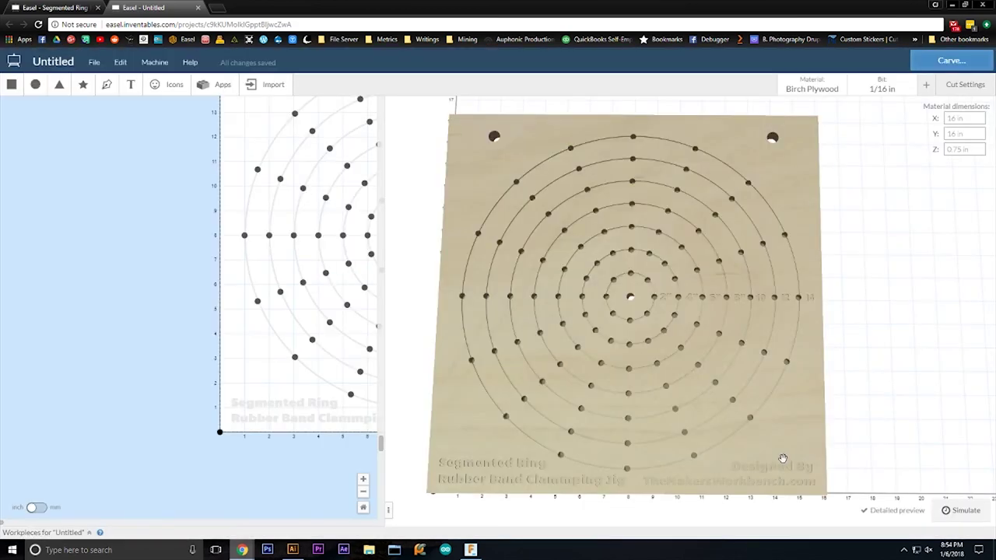
# Step: Examine the ring diameter labels, holes and title lettering up close in the detailed preview
pyautogui.moveTo(778, 457); pyautogui.dragTo(775, 369)
pyautogui.scroll(5, 781, 337)
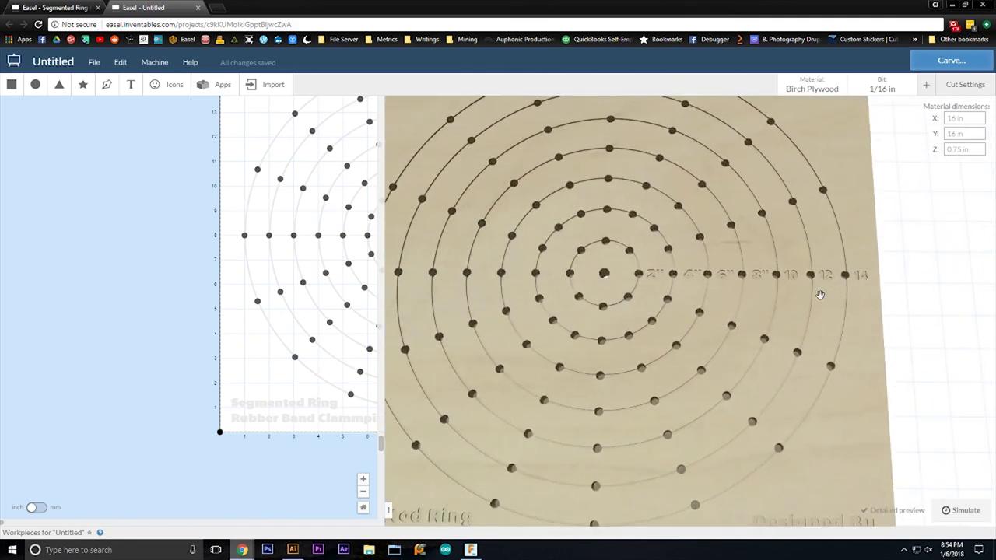
pyautogui.scroll(3, 825, 291)
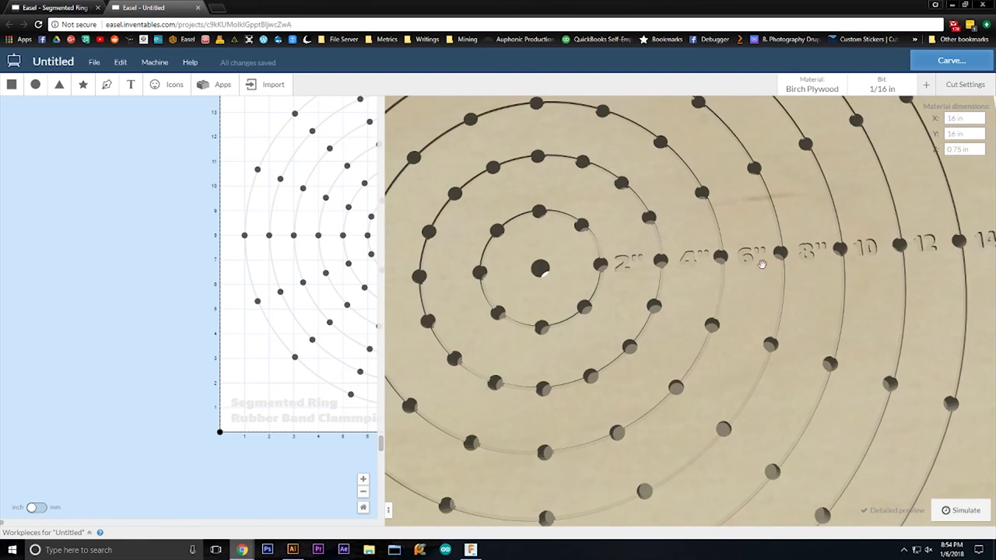
pyautogui.moveTo(760, 265); pyautogui.dragTo(843, 173)
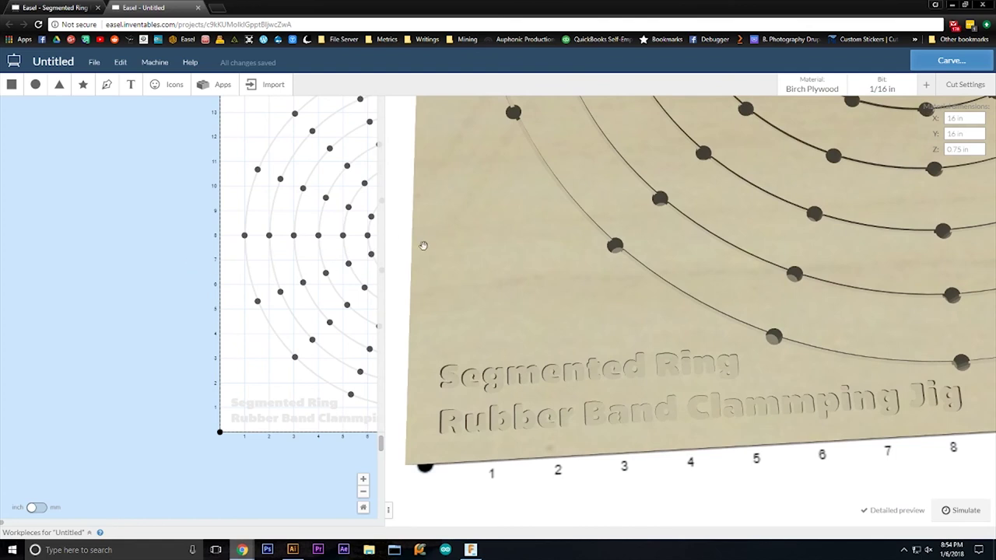
# Step: Widen the design canvas to show the full board width and review the finished hole and ring layout
pyautogui.moveTo(390, 509); pyautogui.dragTo(693, 480)
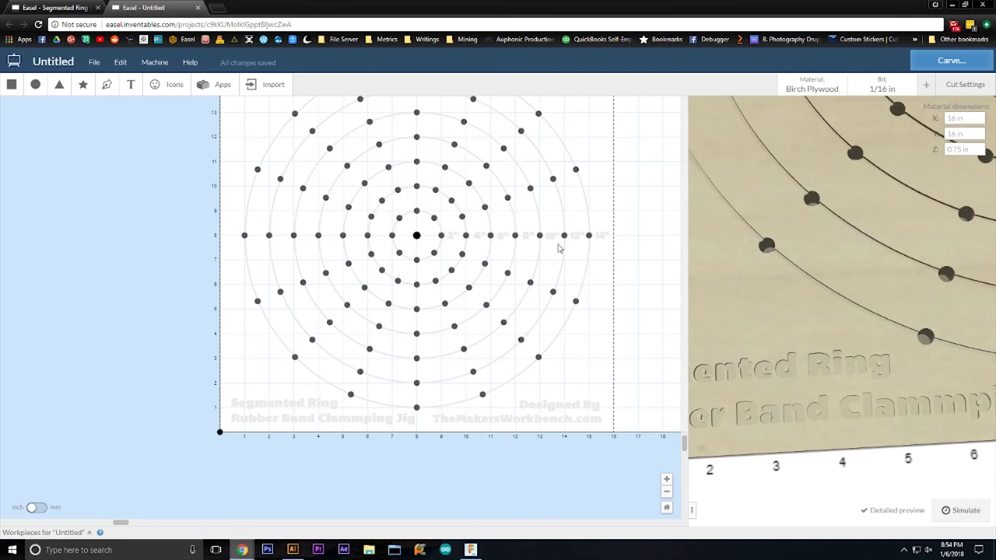
pyautogui.scroll(5, 558, 248)
pyautogui.scroll(-5, 558, 249)
pyautogui.scroll(2, 584, 303)
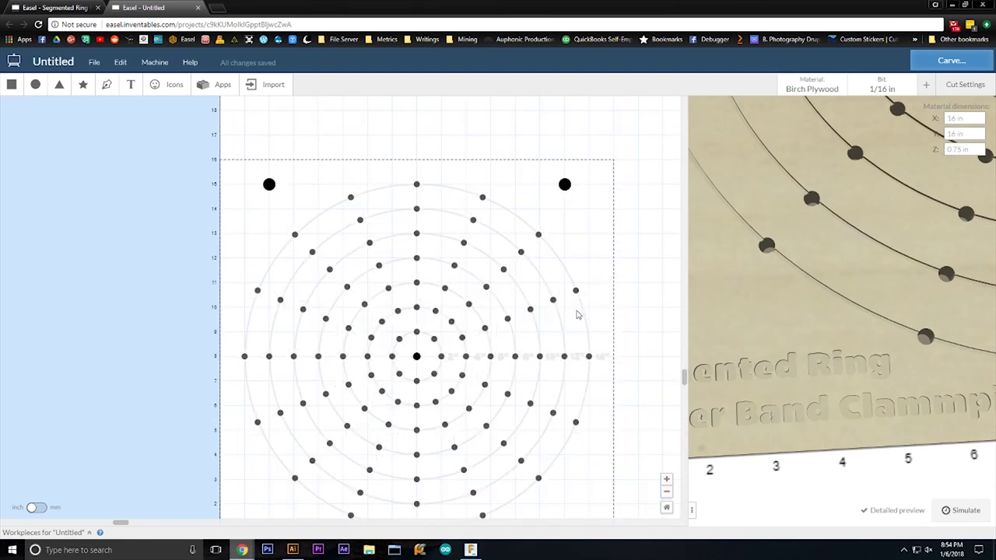
# Step: Enlarge the 10" ring label slightly so it fills more of the gap between the 10-inch and 12-inch ring holes
pyautogui.click(666, 479)
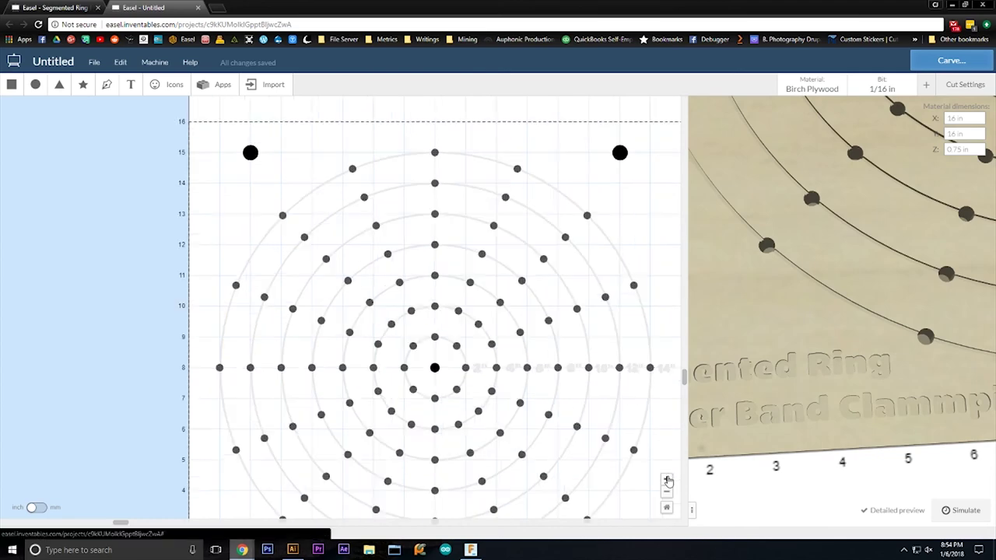
pyautogui.click(666, 479)
pyautogui.click(666, 480)
pyautogui.scroll(-3, 454, 473)
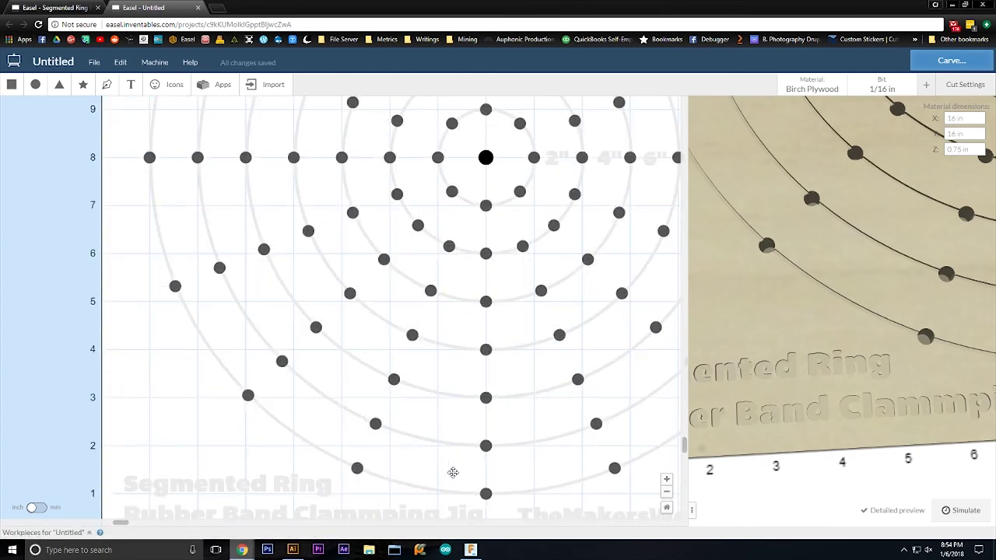
pyautogui.scroll(2, 450, 477)
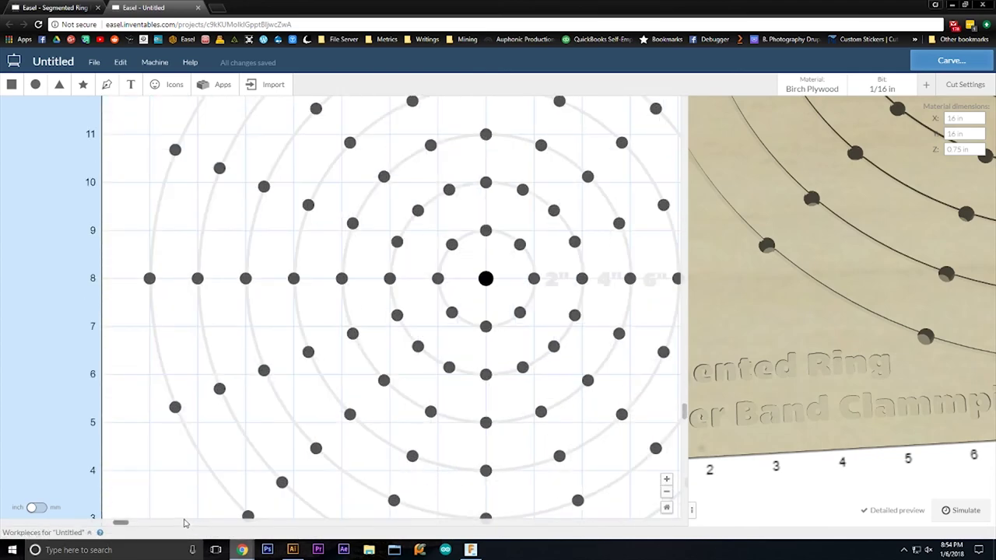
pyautogui.moveTo(120, 526); pyautogui.dragTo(258, 526)
pyautogui.click(452, 278)
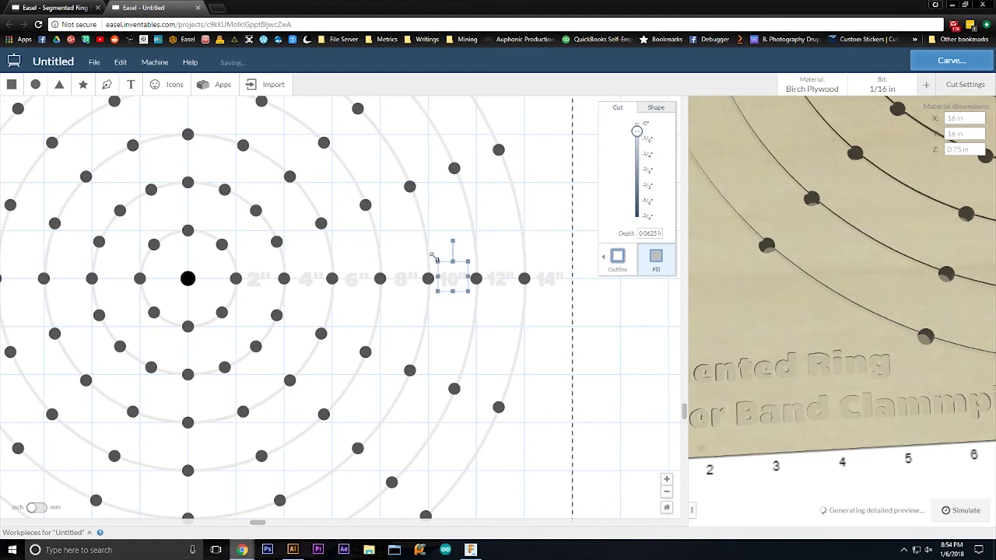
pyautogui.moveTo(432, 255); pyautogui.dragTo(426, 250)
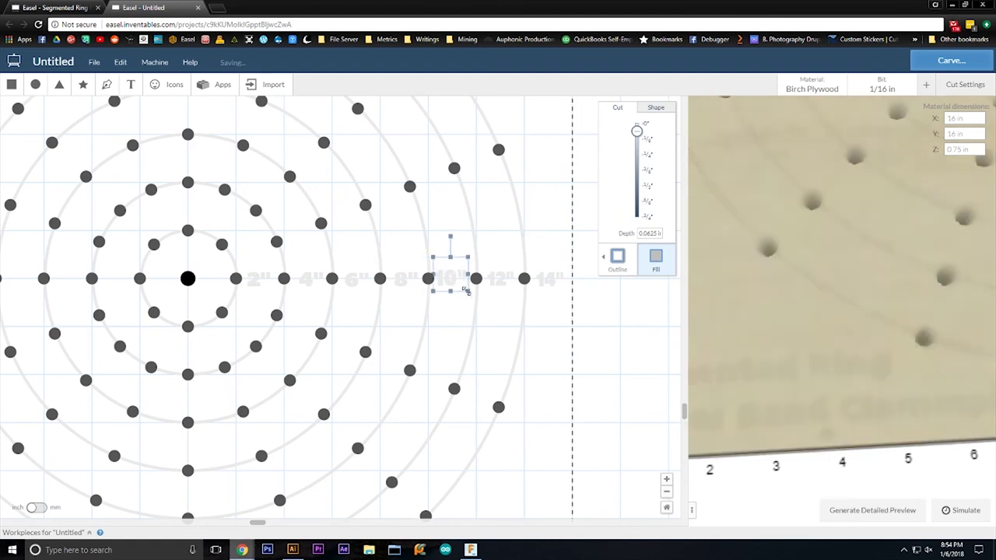
pyautogui.moveTo(466, 290); pyautogui.dragTo(469, 293)
# Step: Set the 10" label's cut depth to 0.25 in and nudge it to sit centred between its neighbouring holes
pyautogui.click(653, 157)
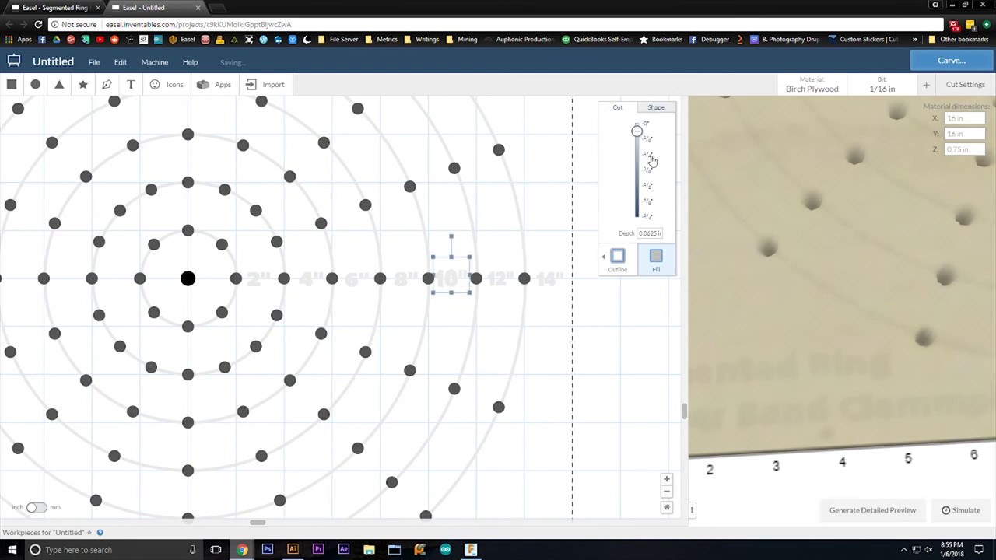
pyautogui.click(501, 318)
pyautogui.click(452, 282)
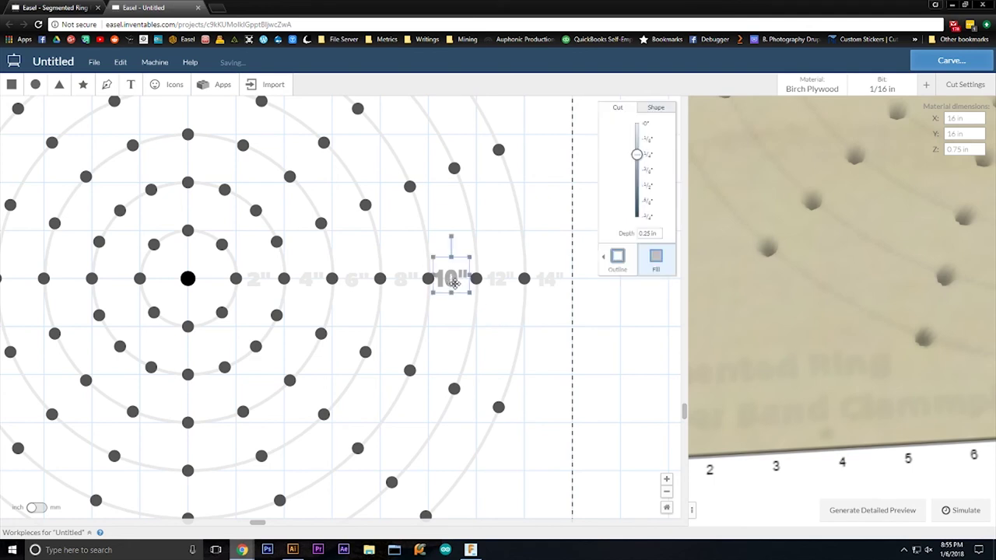
pyautogui.moveTo(454, 282); pyautogui.dragTo(455, 283)
pyautogui.click(485, 311)
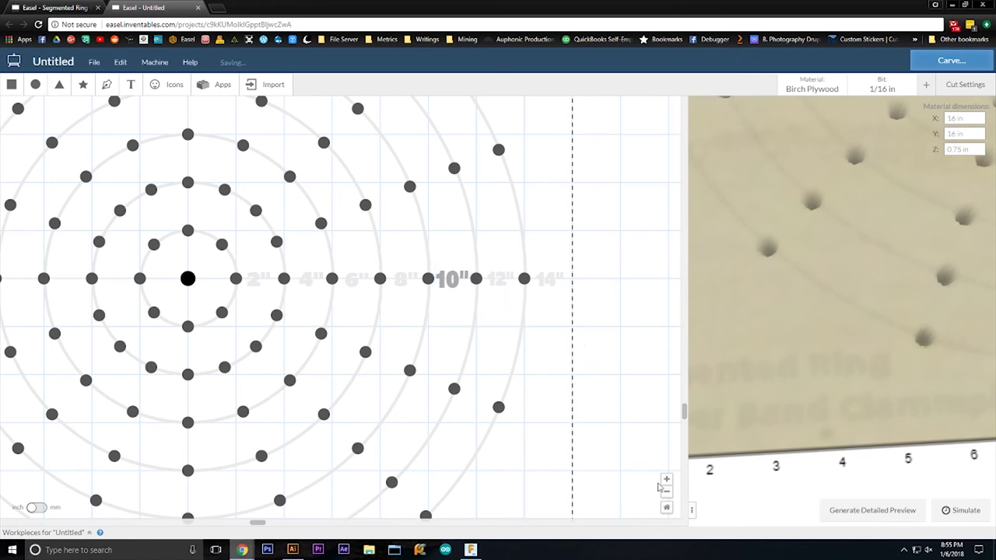
# Step: Generate detailed previews of the carving and compare the 10" label with the other ring labels, reselecting it on the canvas
pyautogui.moveTo(690, 511); pyautogui.dragTo(253, 443)
pyautogui.scroll(5, 505, 407)
pyautogui.moveTo(505, 407); pyautogui.dragTo(473, 373)
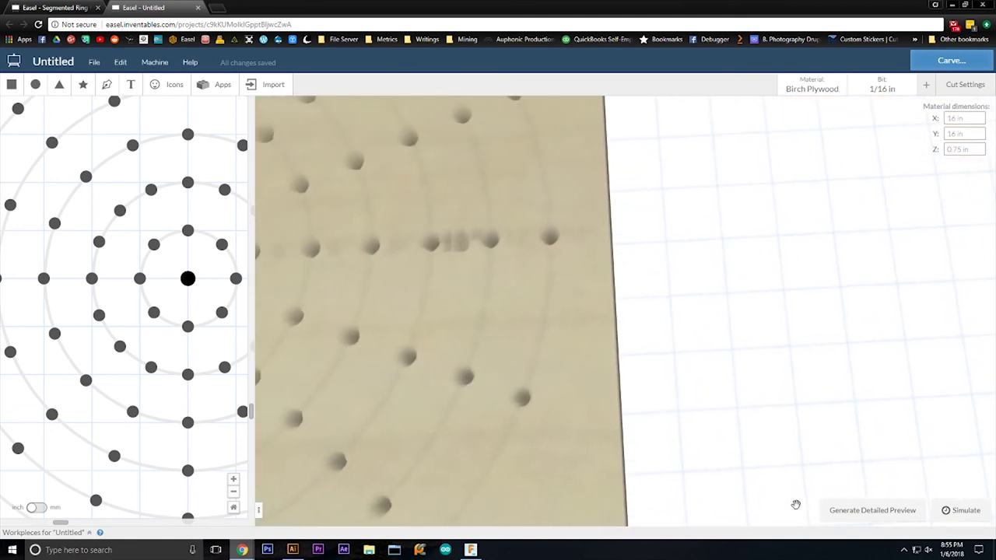
pyautogui.click(830, 513)
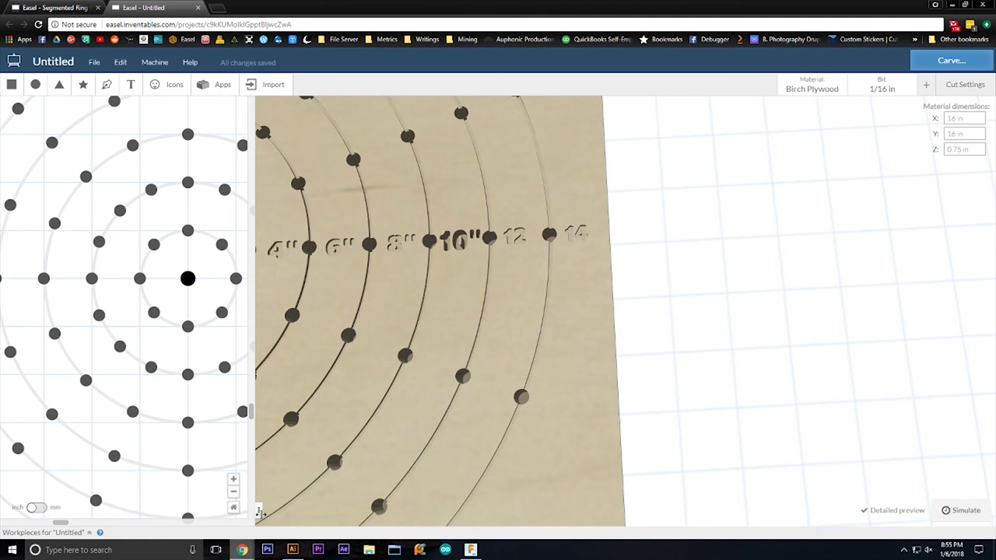
pyautogui.moveTo(260, 513); pyautogui.dragTo(790, 510)
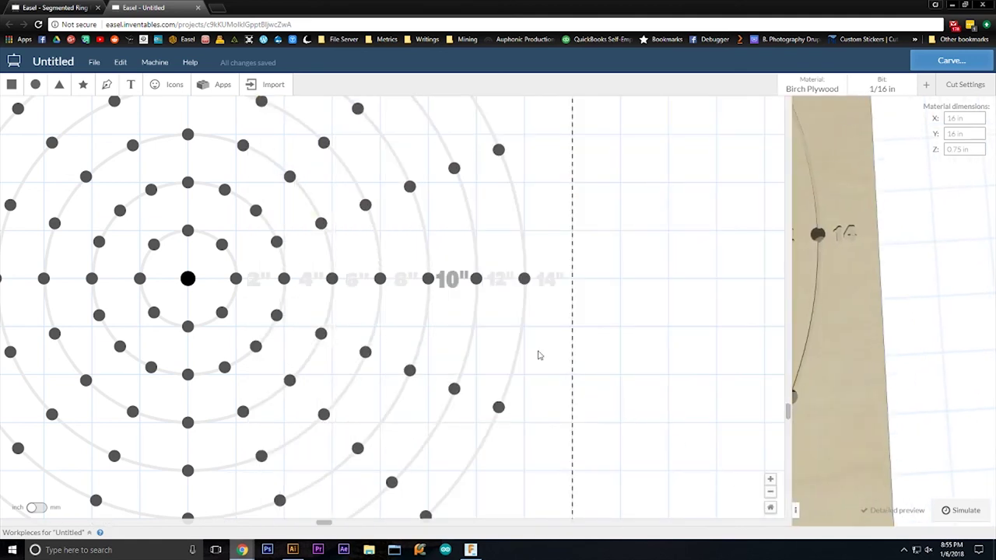
pyautogui.click(454, 282)
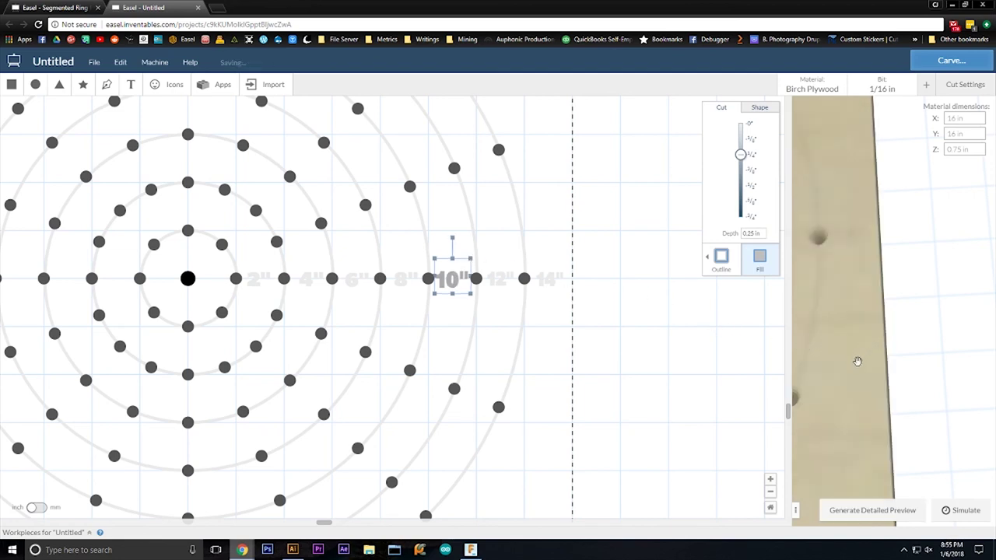
pyautogui.click(871, 512)
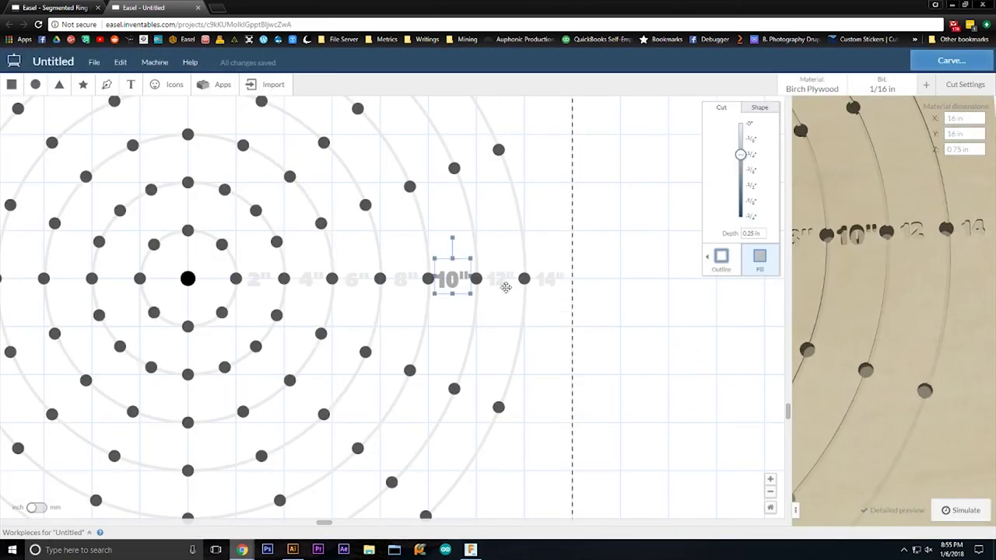
# Step: Set the 10" label's cut depth to 0.0625 in
pyautogui.click(763, 234)
pyautogui.press('BackSpace')
pyautogui.click(699, 227)
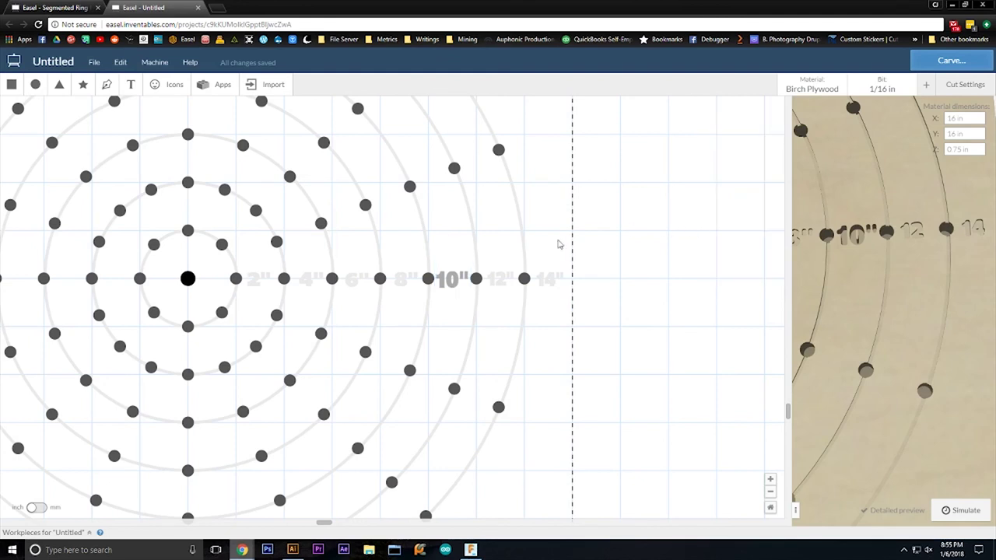
pyautogui.click(458, 277)
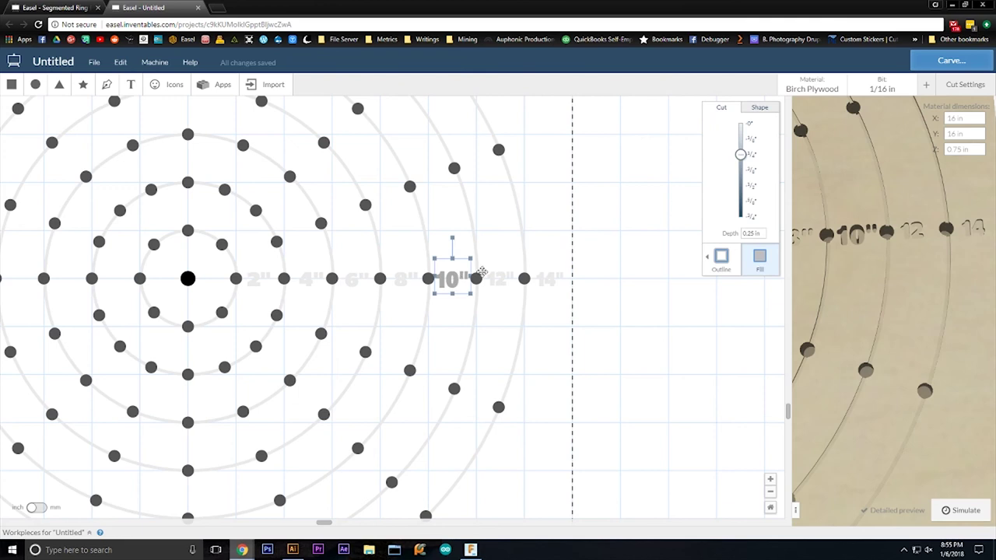
pyautogui.click(763, 232)
pyautogui.press('BackSpace')
pyautogui.write('.0625')
pyautogui.press('Return')
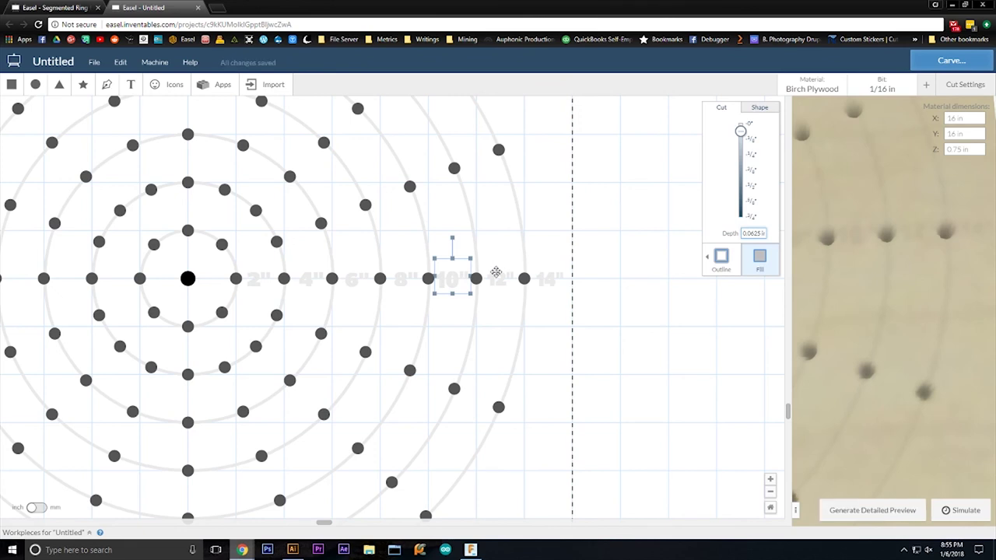
# Step: Delete the existing 12" and 14" ring labels
pyautogui.click(497, 267)
pyautogui.press('Delete')
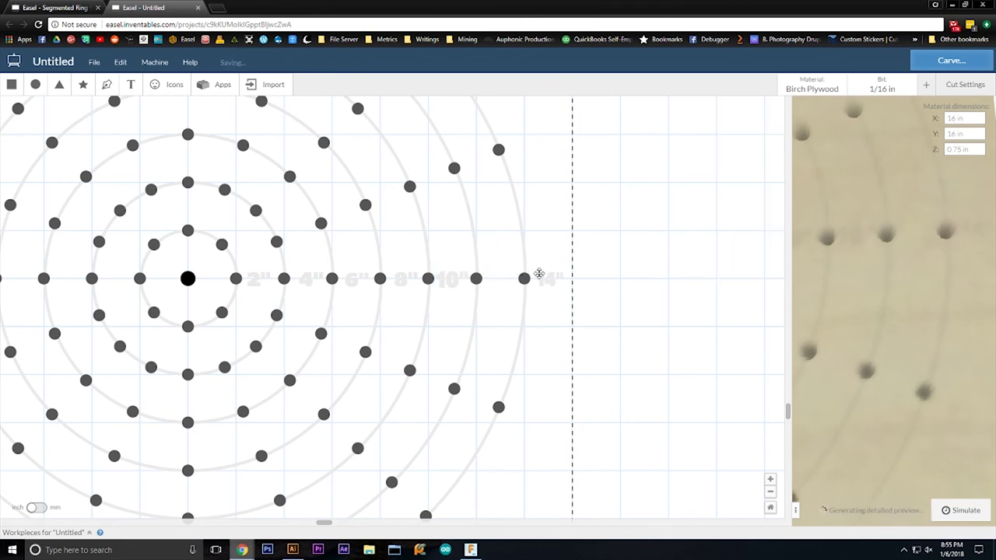
pyautogui.click(543, 273)
pyautogui.press('Delete')
# Step: Duplicate the 10" label and place the copy between the 12-inch and 14-inch ring holes on the horizontal centre line
pyautogui.click(467, 289)
pyautogui.click(429, 296)
pyautogui.click(445, 285)
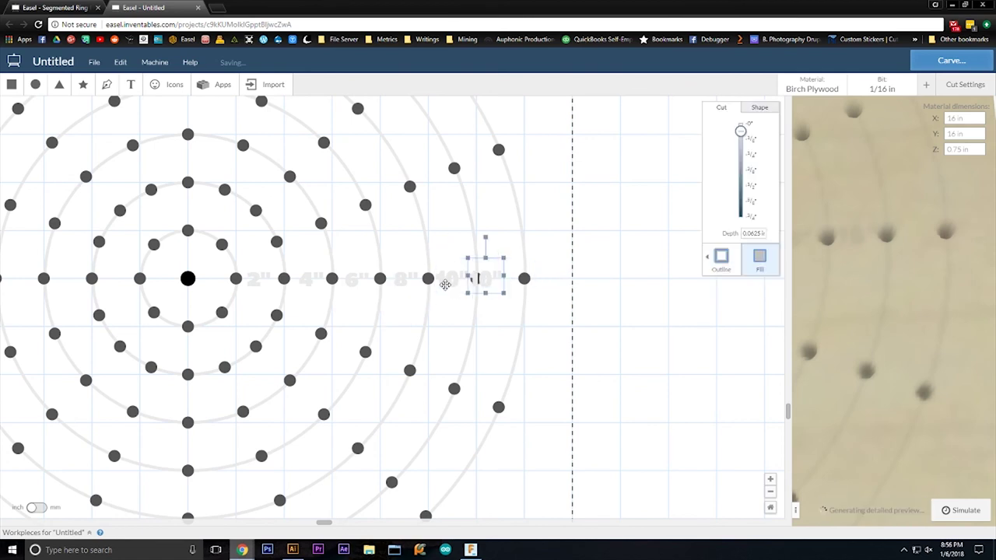
pyautogui.click(491, 282)
pyautogui.moveTo(490, 281); pyautogui.dragTo(495, 282)
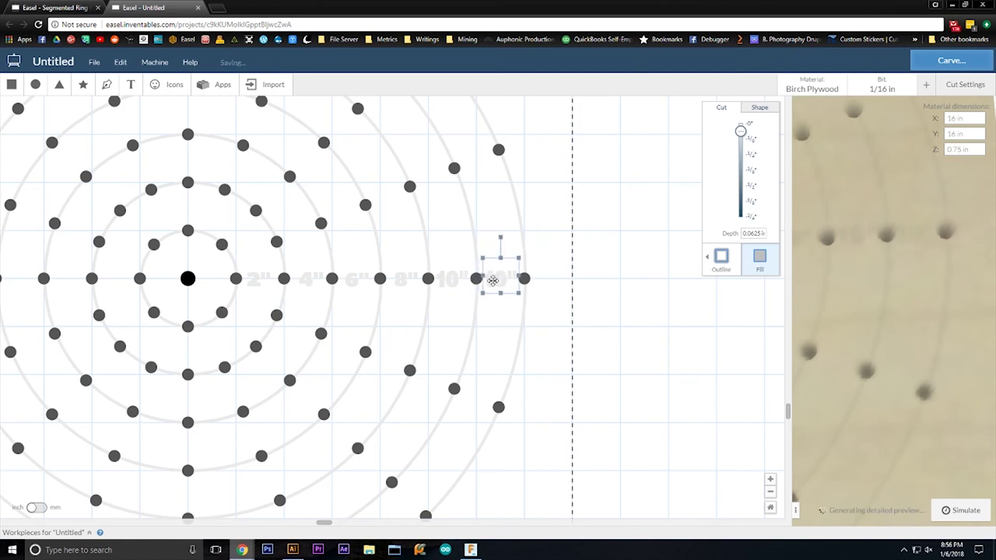
# Step: Set the copied label's cut depth to 0.25 in and change its text to 12"
pyautogui.click(747, 158)
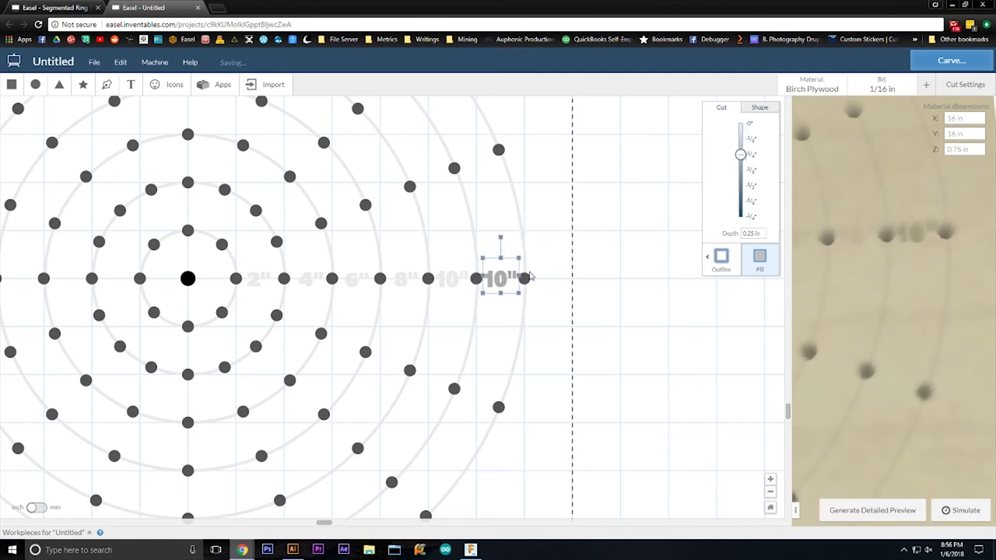
pyautogui.doubleClick(505, 277)
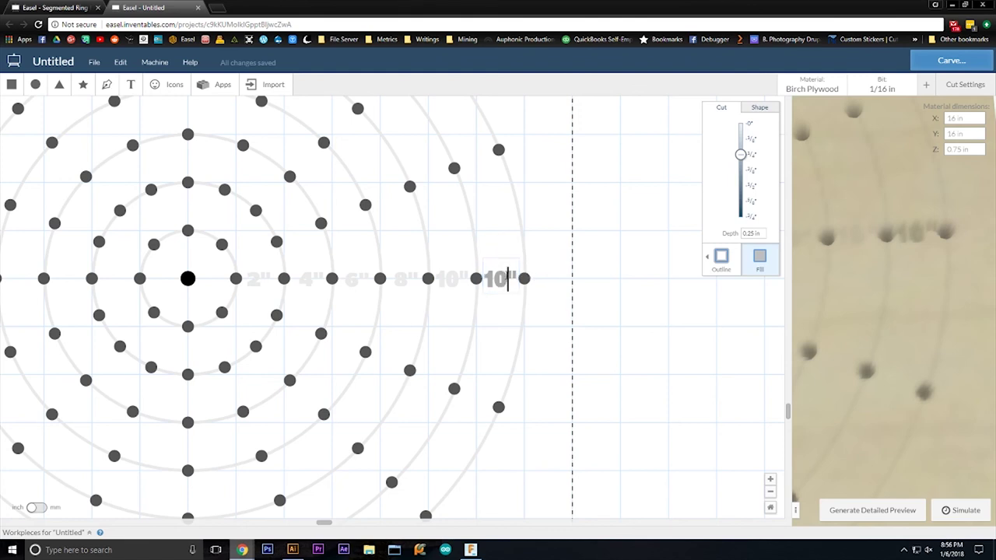
pyautogui.press('BackSpace')
pyautogui.write('2')
pyautogui.click(534, 293)
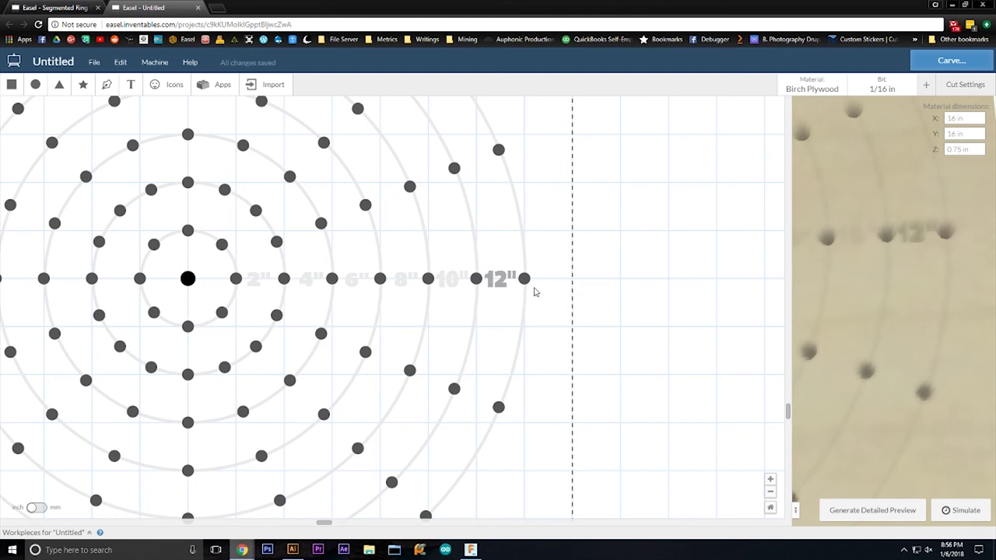
# Step: Set the 12" label's cut depth to 0.0625 in
pyautogui.click(506, 280)
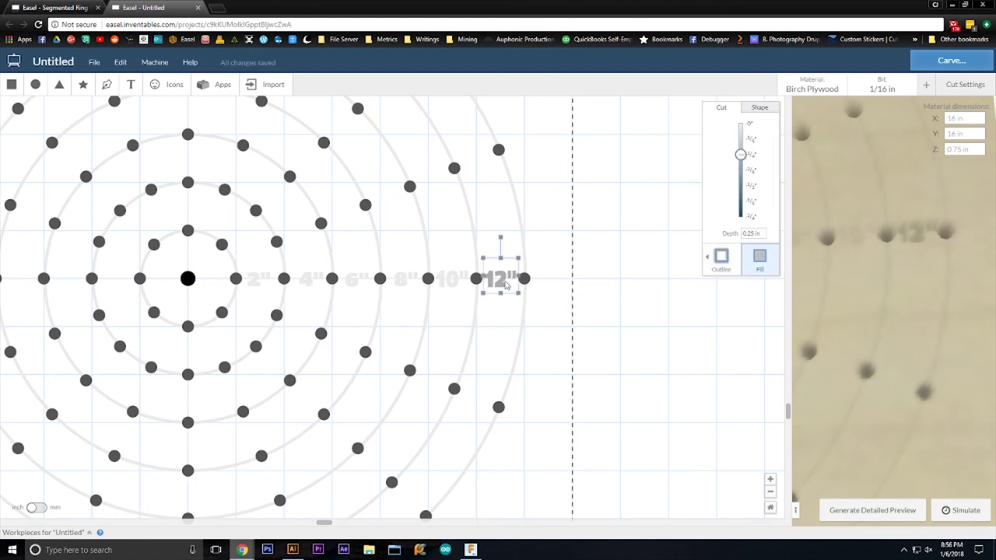
pyautogui.tripleClick(761, 233)
pyautogui.press('BackSpace')
pyautogui.write('.0625')
pyautogui.press('Return')
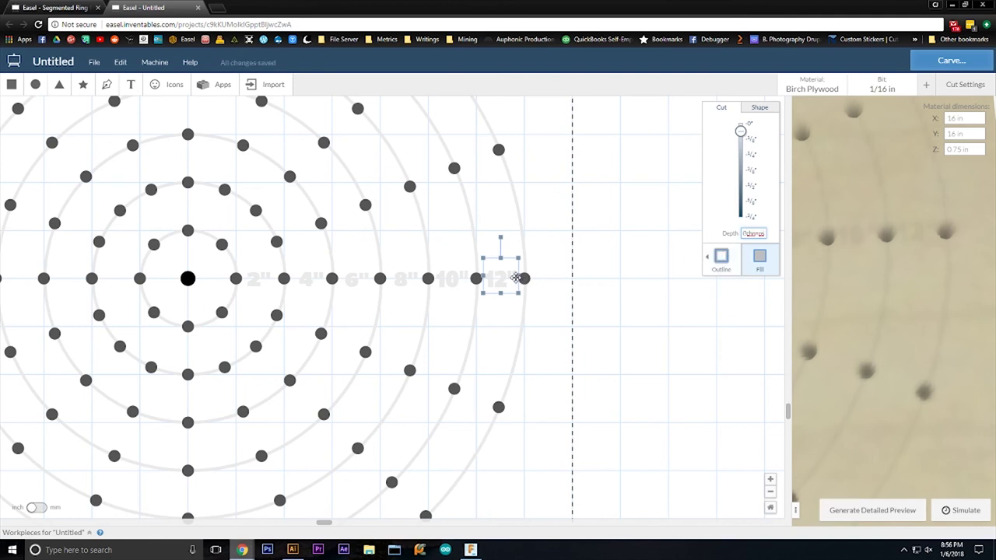
# Step: Place another copy of the 10" label just outside the 14-inch ring hole on the horizontal centre line
pyautogui.click(540, 277)
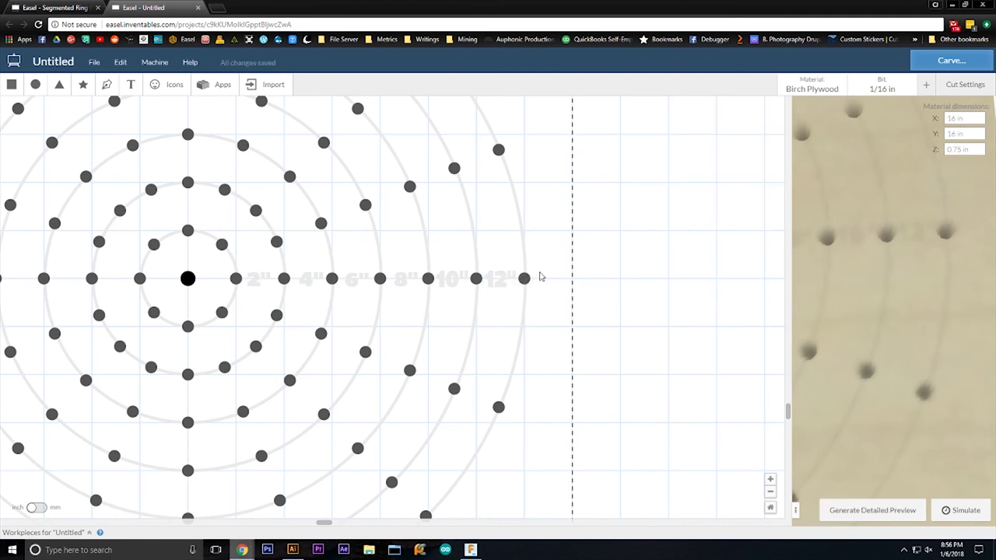
pyautogui.click(540, 277)
pyautogui.moveTo(541, 277); pyautogui.dragTo(555, 275)
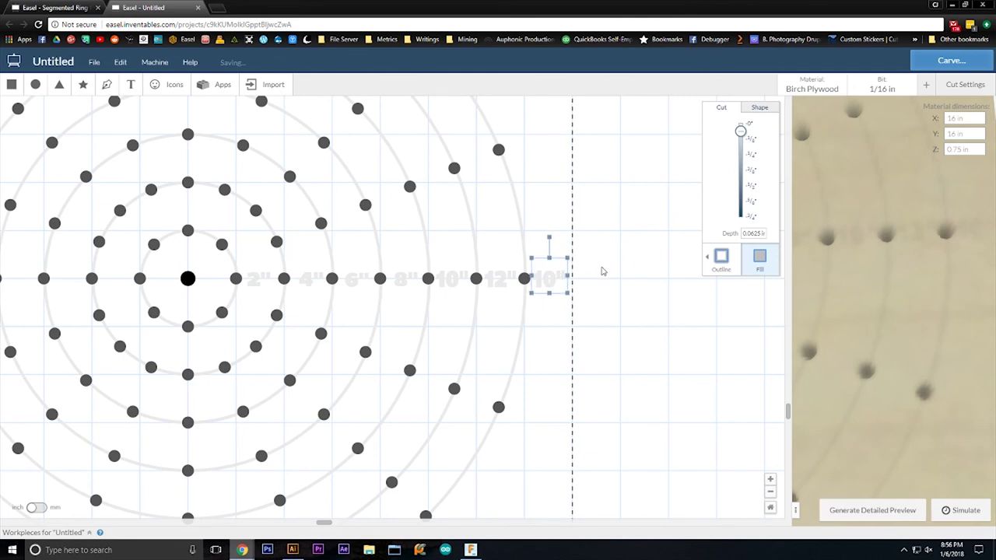
# Step: Change the text of the outermost label copy to 14"
pyautogui.doubleClick(555, 276)
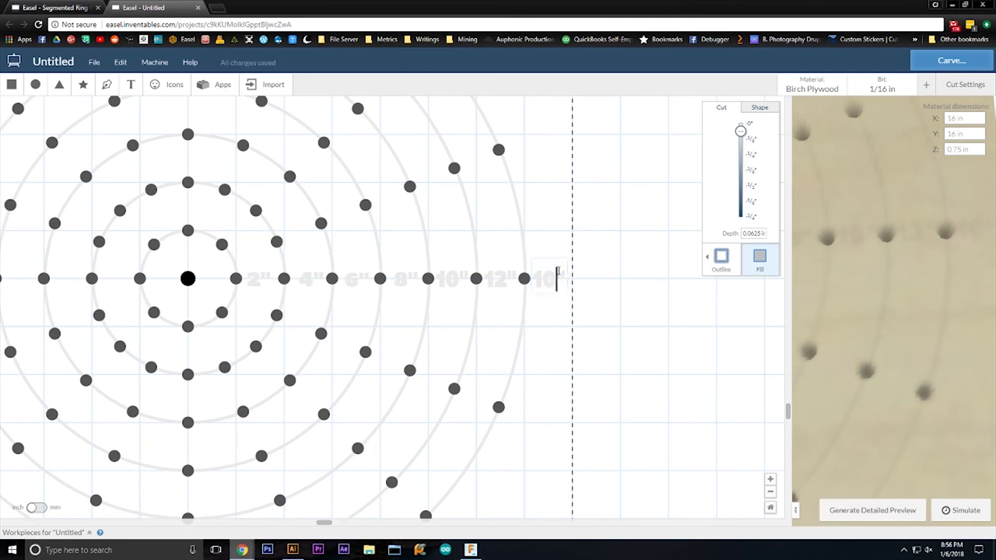
pyautogui.press('BackSpace')
pyautogui.press('BackSpace')
pyautogui.press('BackSpace')
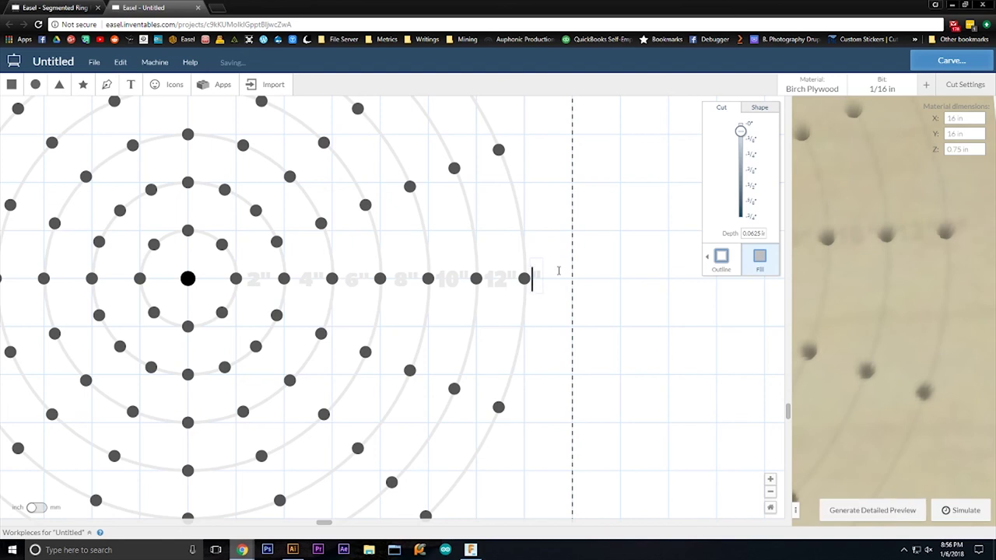
pyautogui.write('14"')
pyautogui.press('Return')
pyautogui.press('BackSpace')
pyautogui.click(620, 316)
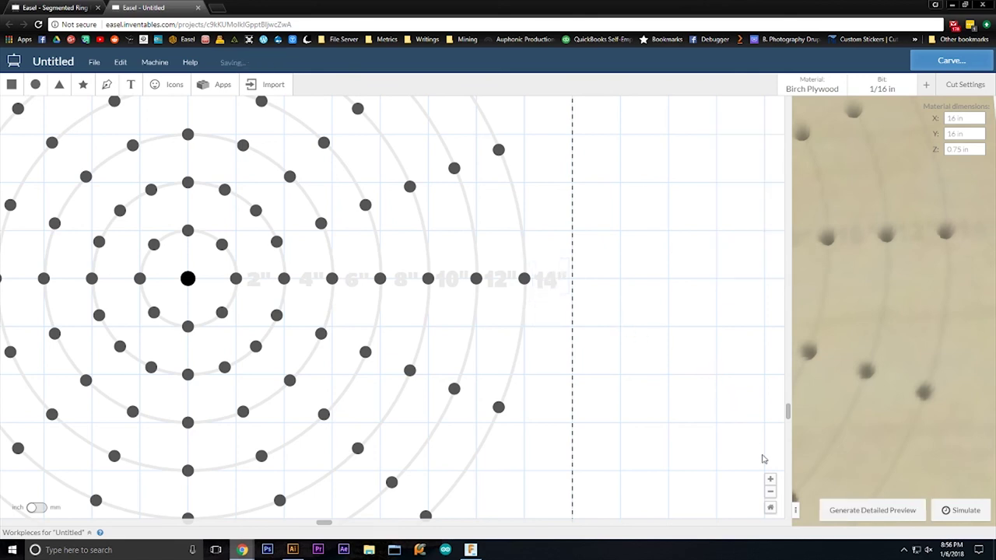
# Step: Enlarge the 3D preview and generate a detailed preview to check the resized ring labels
pyautogui.moveTo(794, 509); pyautogui.dragTo(464, 475)
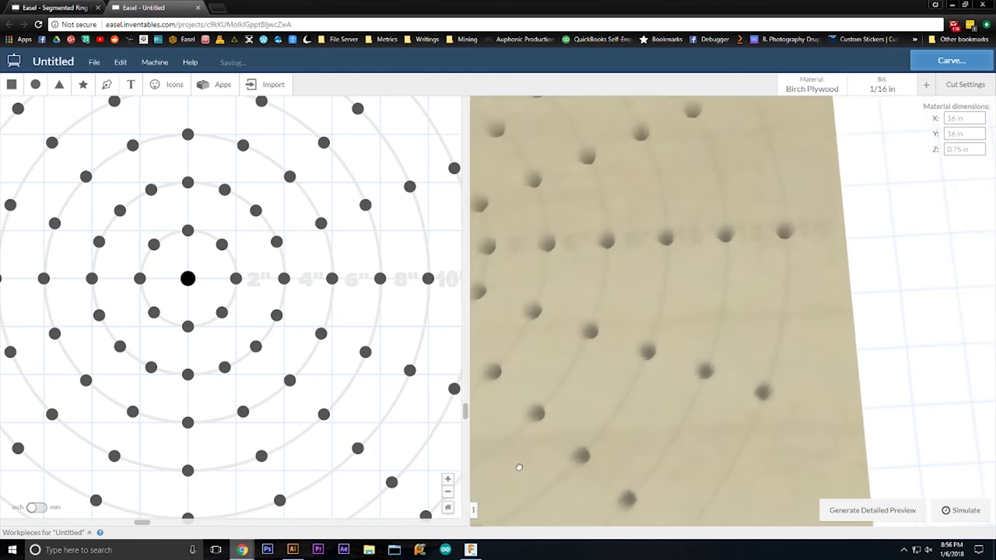
pyautogui.click(851, 510)
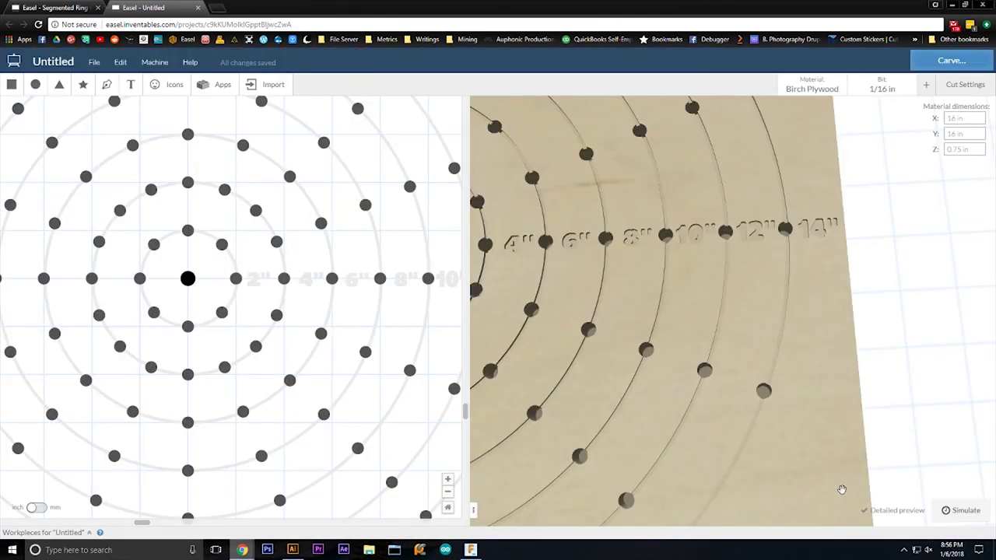
pyautogui.scroll(-5, 763, 343)
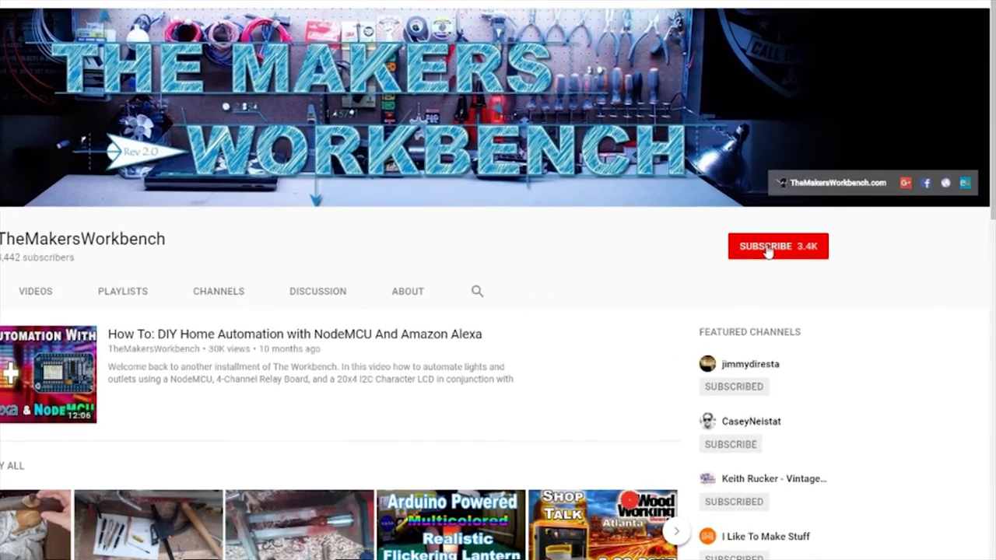
pyautogui.click(809, 223)
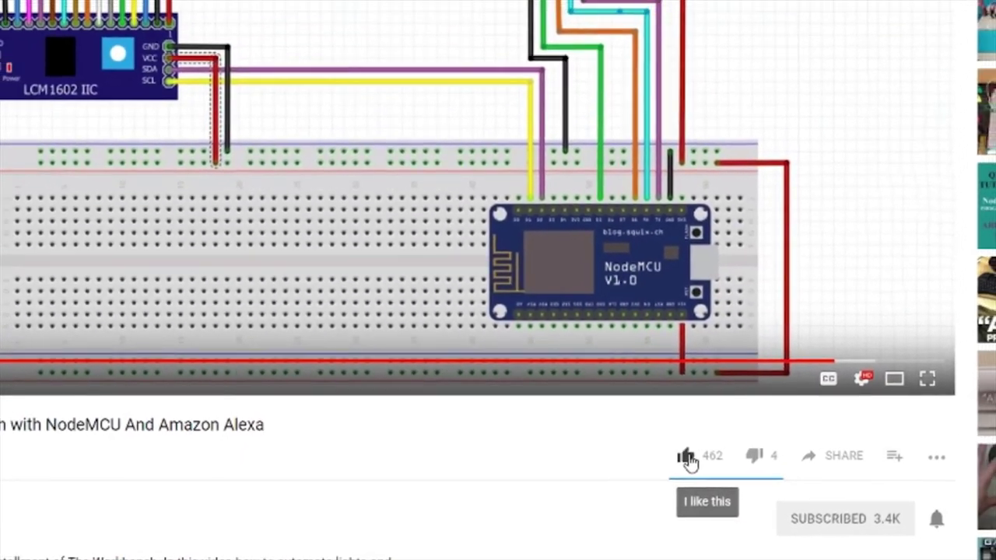
pyautogui.click(714, 448)
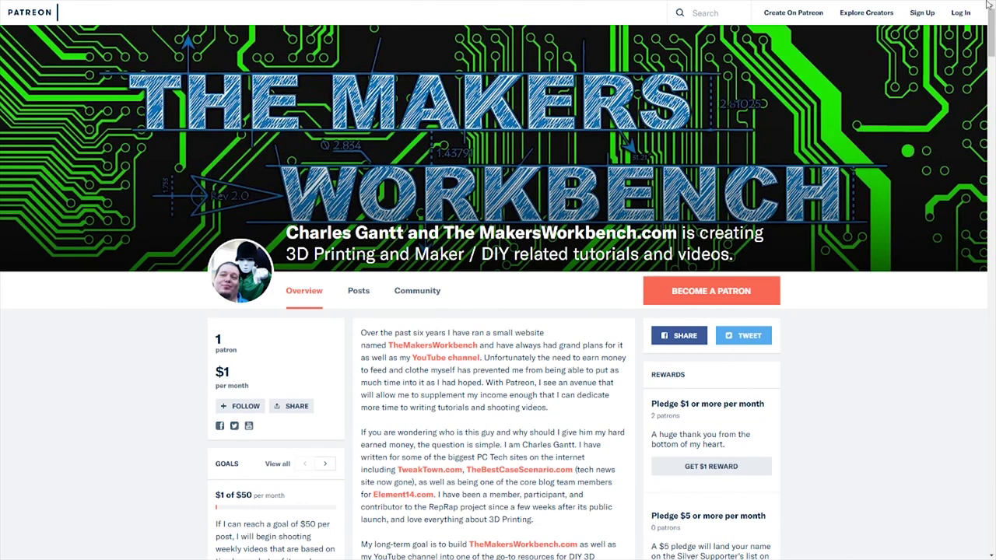
pyautogui.scroll(-3, 990, 43)
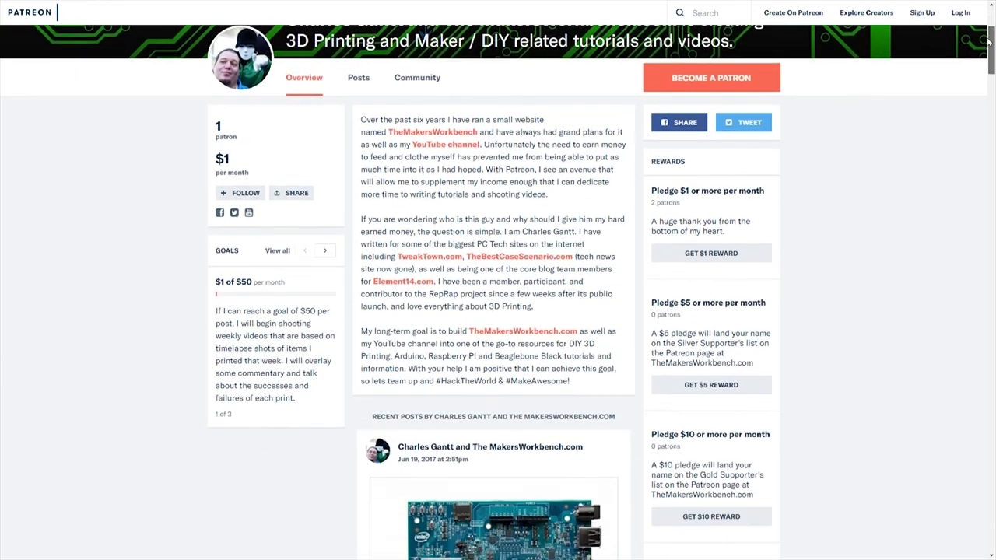
# Step: Browse the TheMakersWorkbench.com Patreon page, examining its overview, reward tiers and recent posts back to December 2016
pyautogui.moveTo(990, 43); pyautogui.dragTo(989, 53)
pyautogui.moveTo(985, 62); pyautogui.dragTo(985, 76)
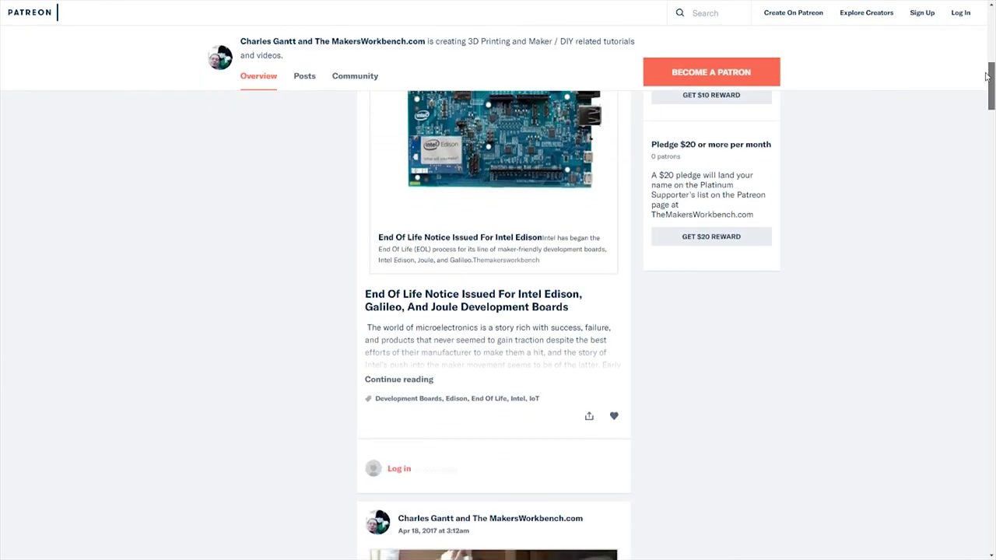
pyautogui.scroll(10, 985, 75)
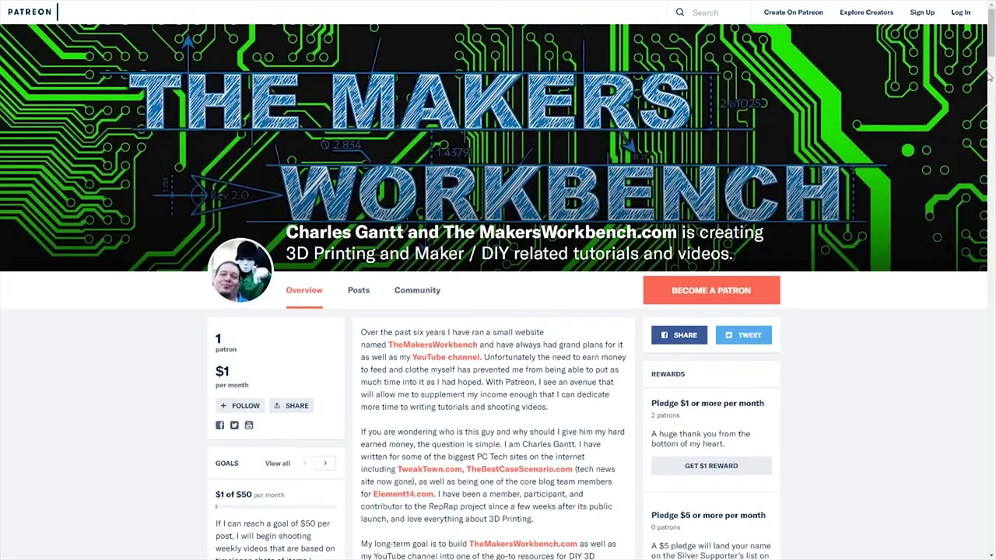
pyautogui.scroll(-6, 989, 75)
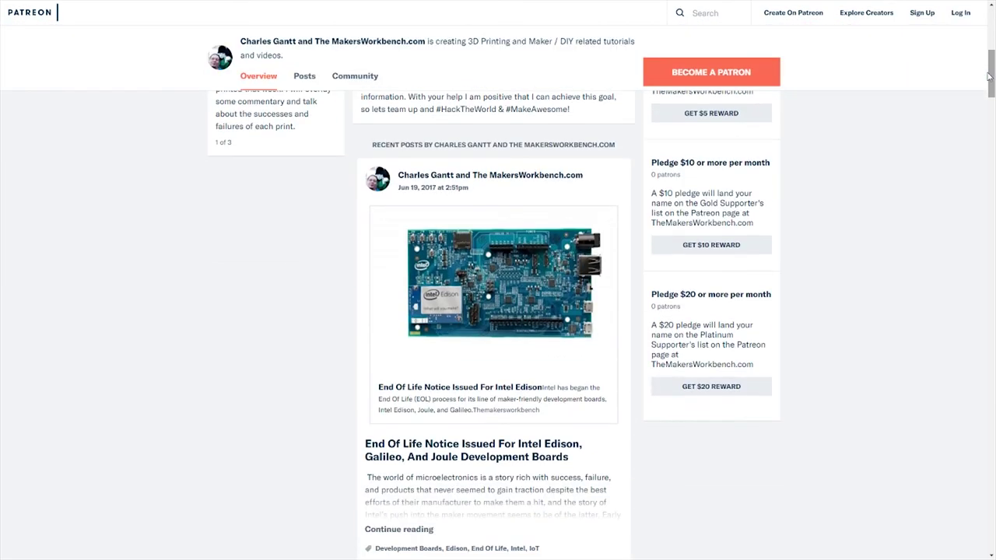
pyautogui.scroll(-6, 988, 75)
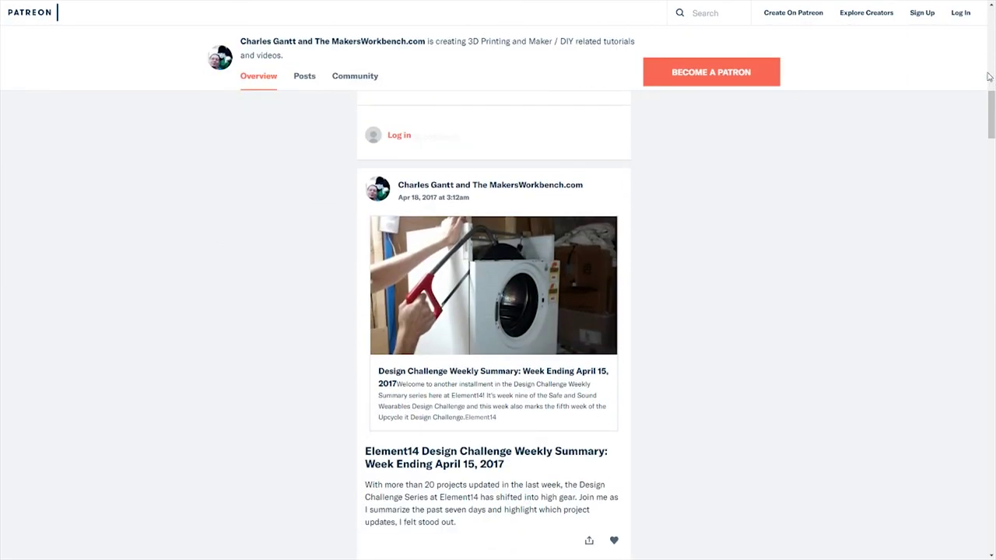
pyautogui.scroll(-6, 988, 75)
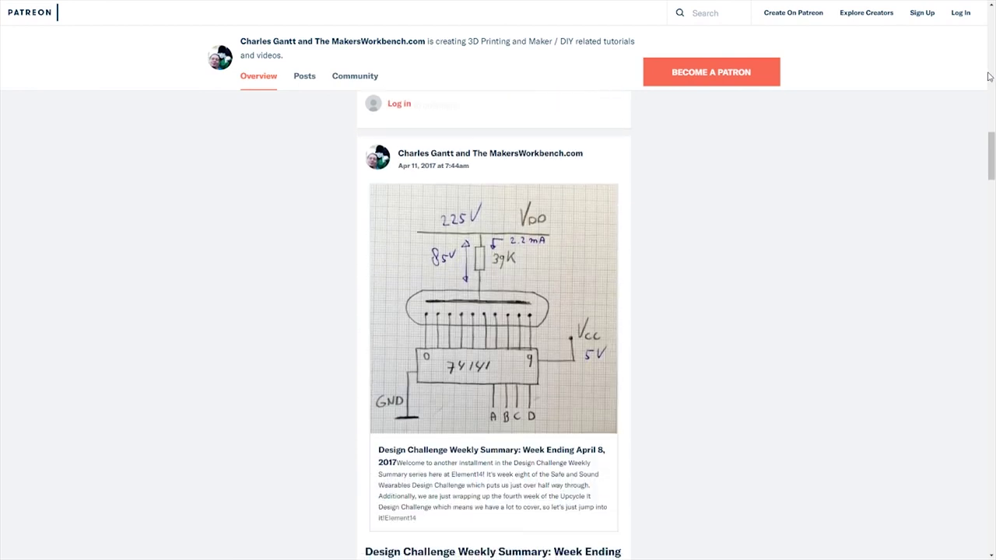
pyautogui.scroll(-8, 989, 76)
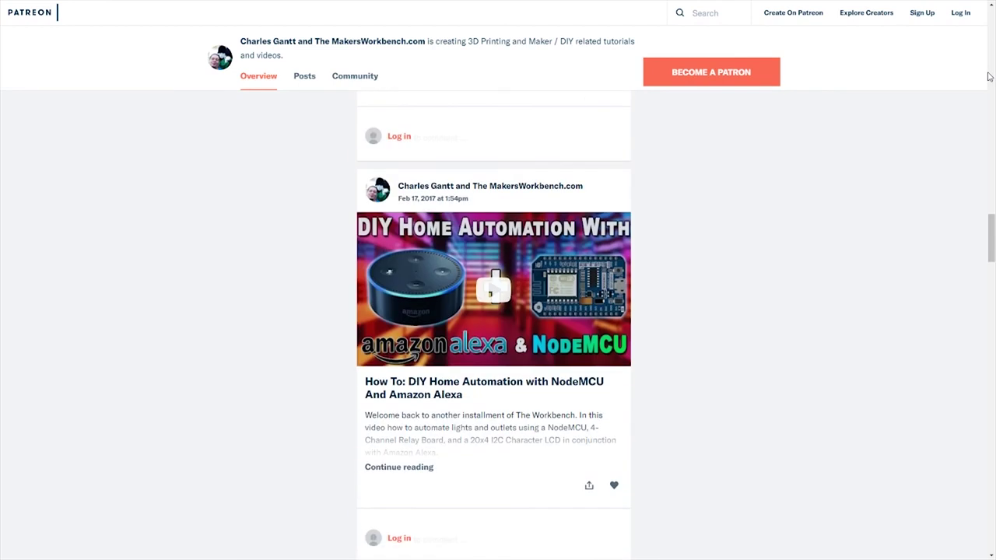
pyautogui.scroll(-9, 989, 76)
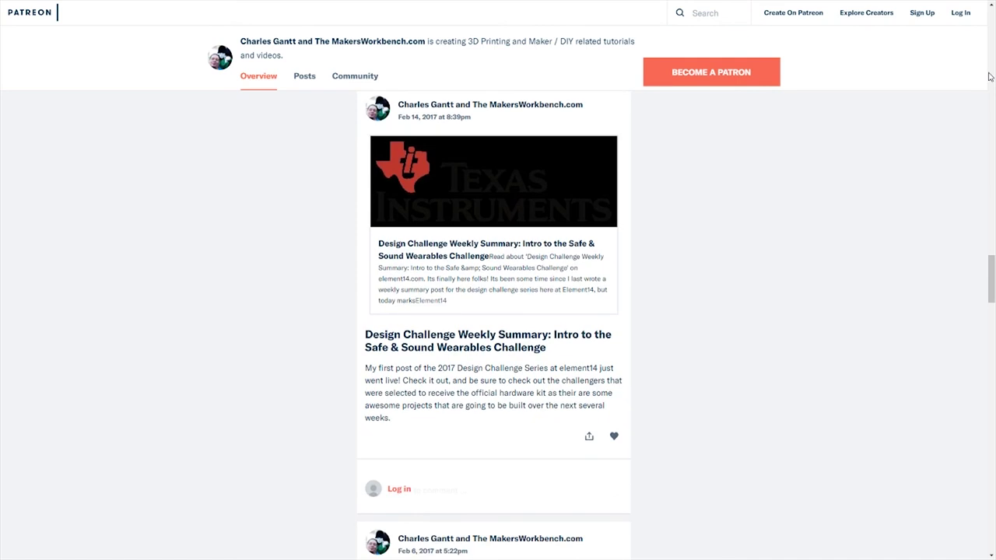
pyautogui.scroll(-8, 990, 75)
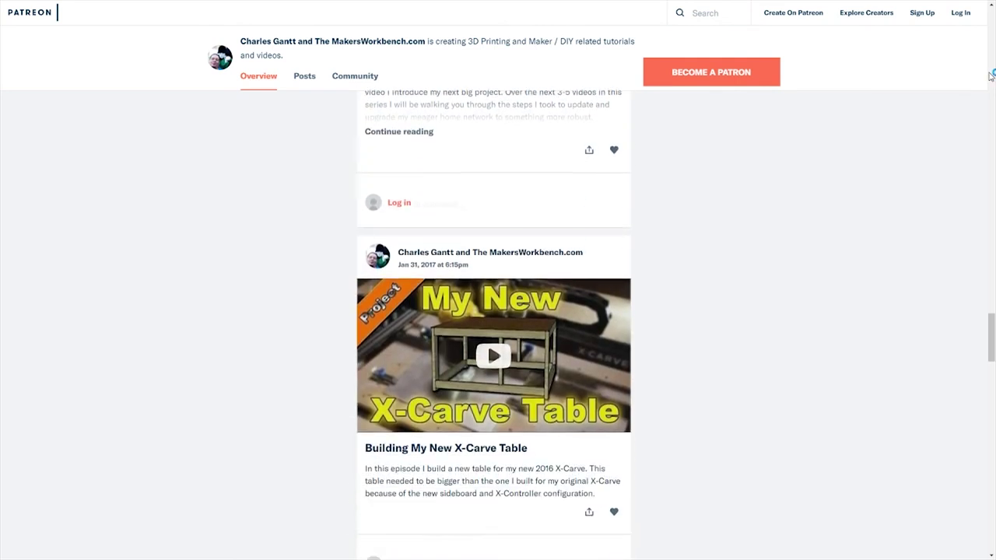
pyautogui.scroll(-9, 992, 75)
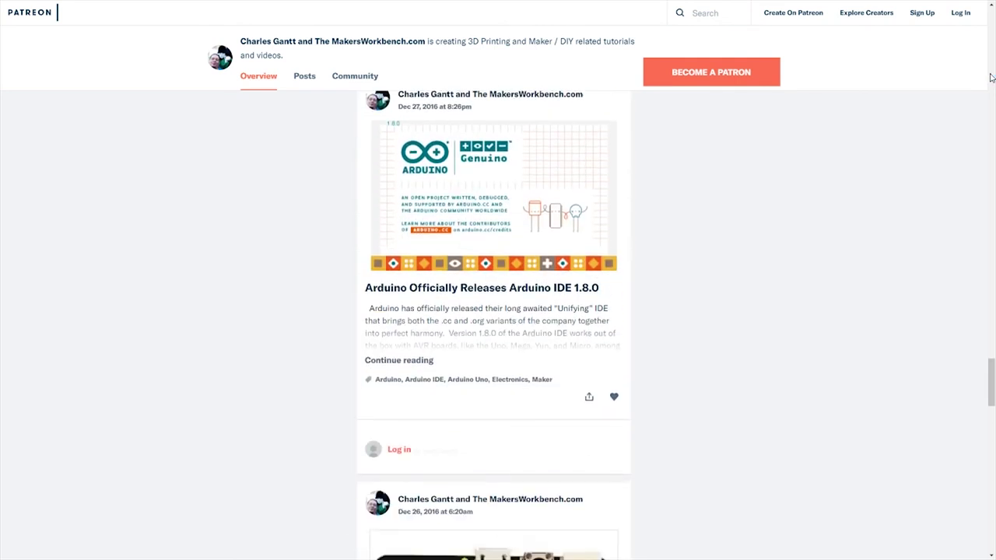
pyautogui.scroll(-5, 992, 78)
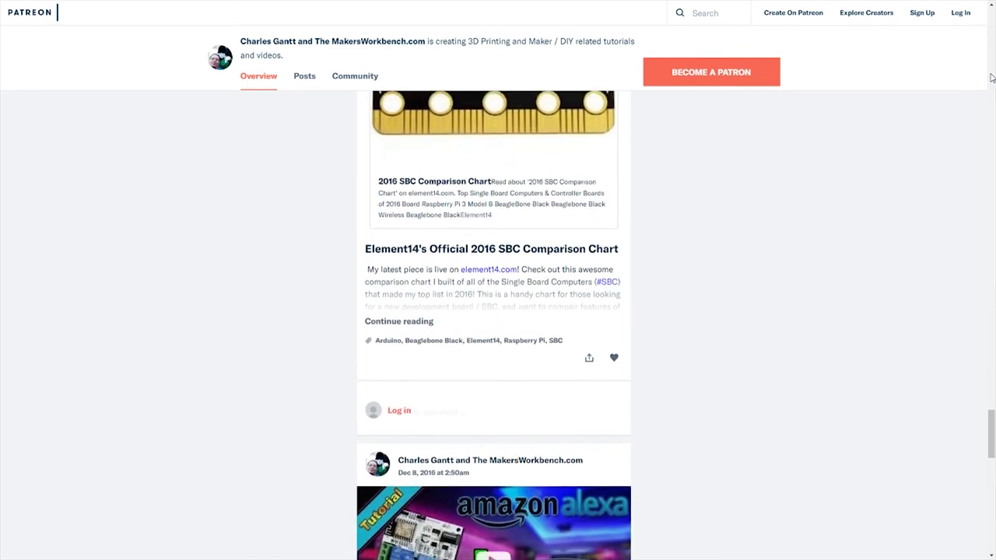
pyautogui.scroll(-6, 992, 78)
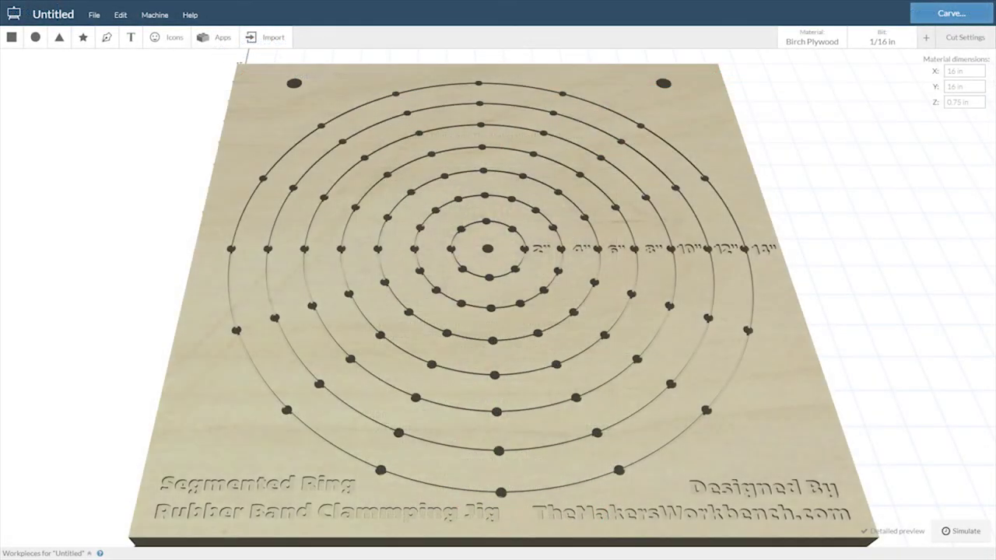